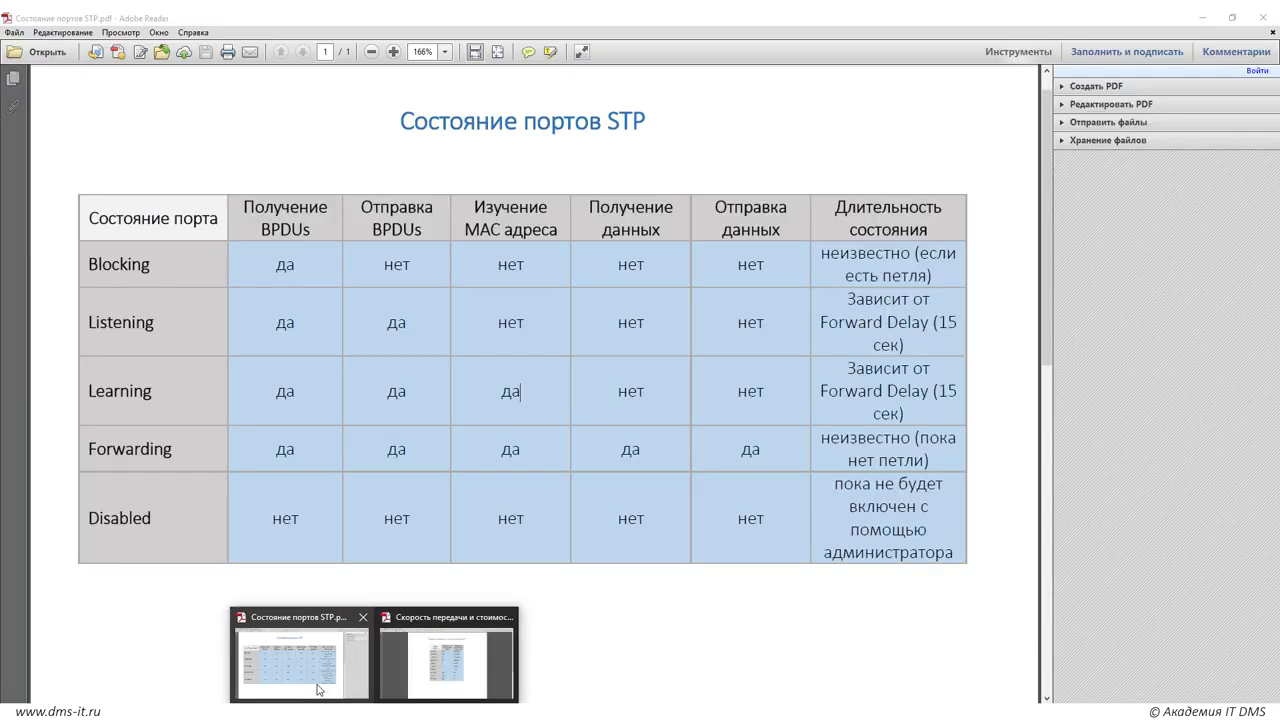
Step: Review the Disabled row in the STP port states table and highlight "spanning-tree vlan 1 forward-time 12" in the Cisco commands document
{"action": "left_click", "coordinate": [300, 655]}
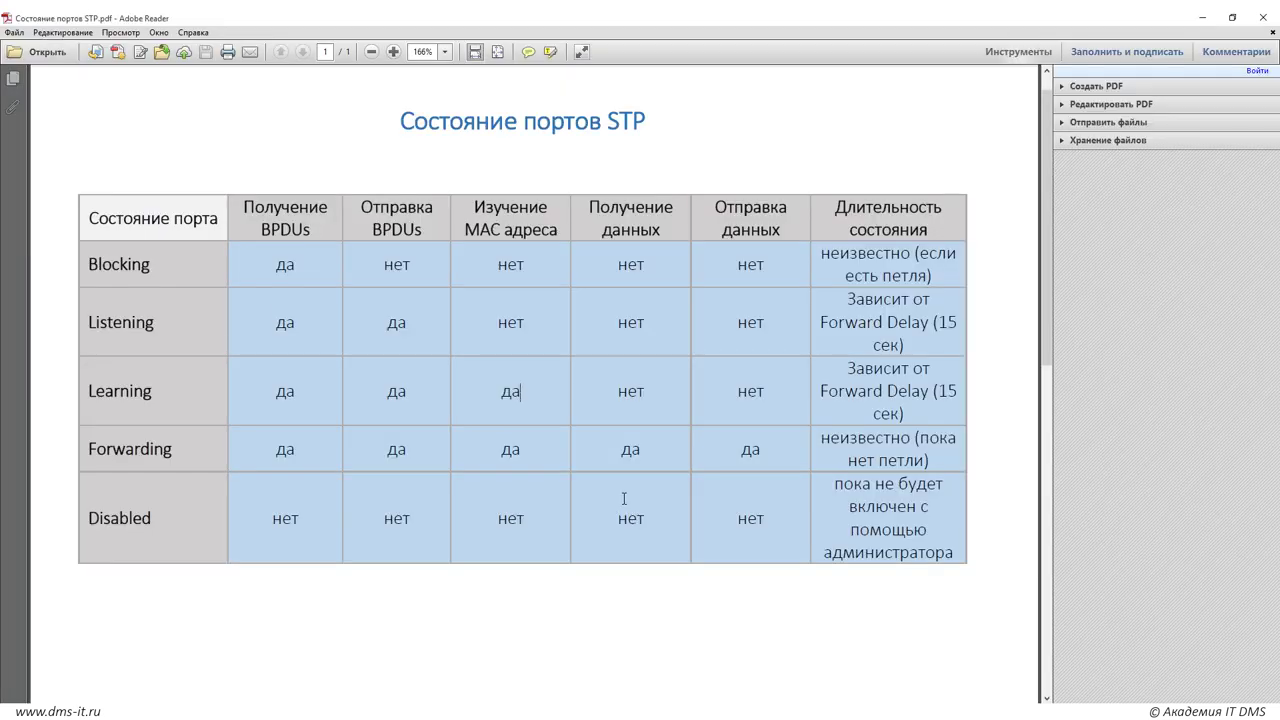
{"action": "double_click", "coordinate": [153, 518]}
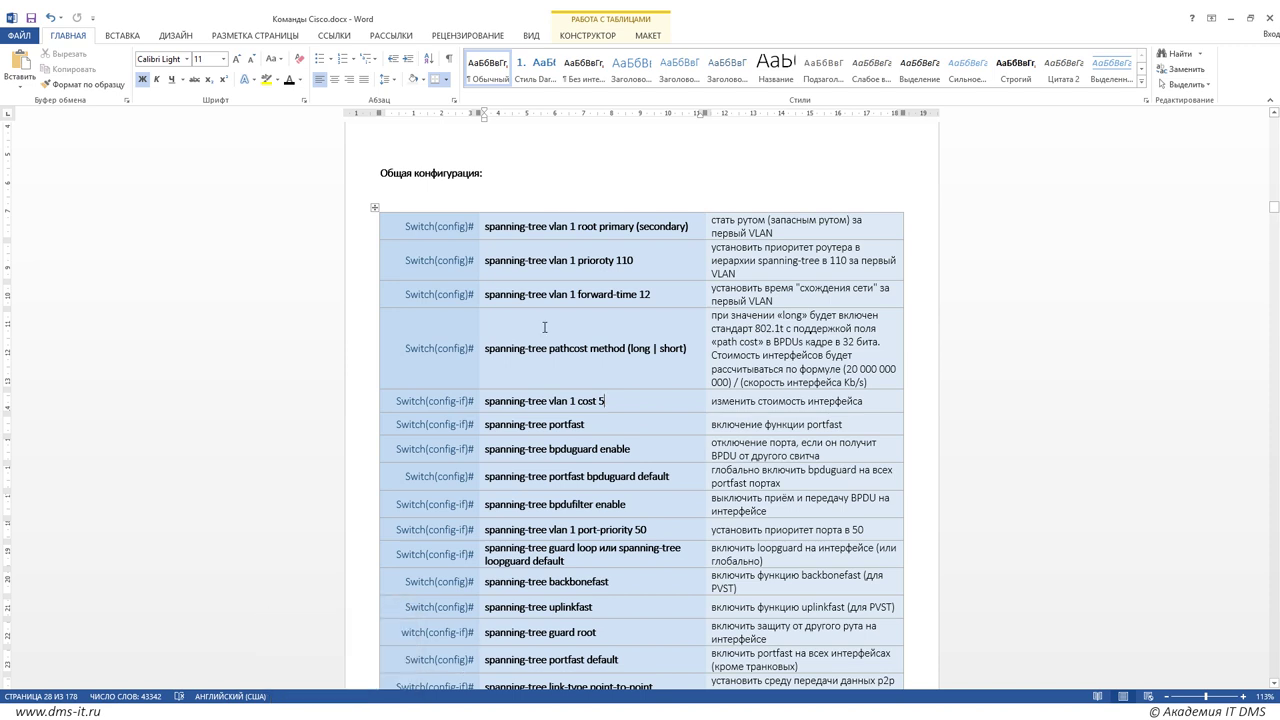
{"action": "left_click", "coordinate": [399, 291]}
{"action": "left_click_drag", "start_coordinate": [485, 294], "coordinate": [650, 294]}
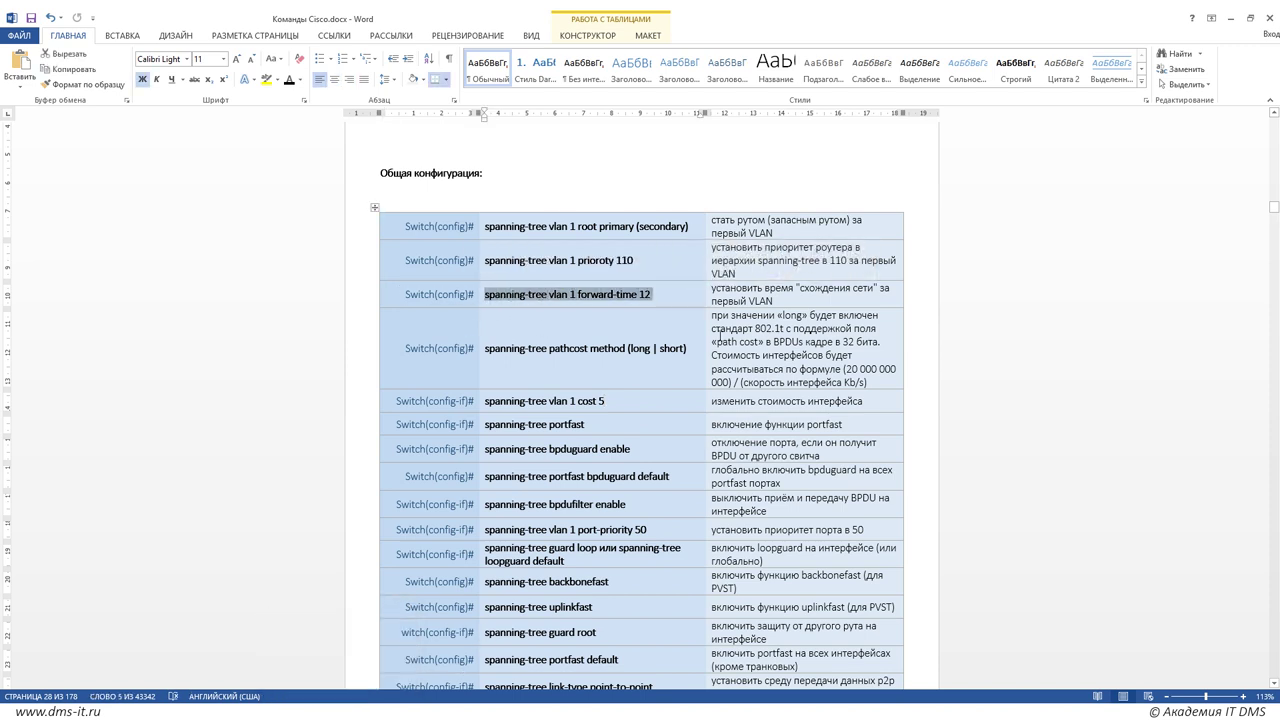
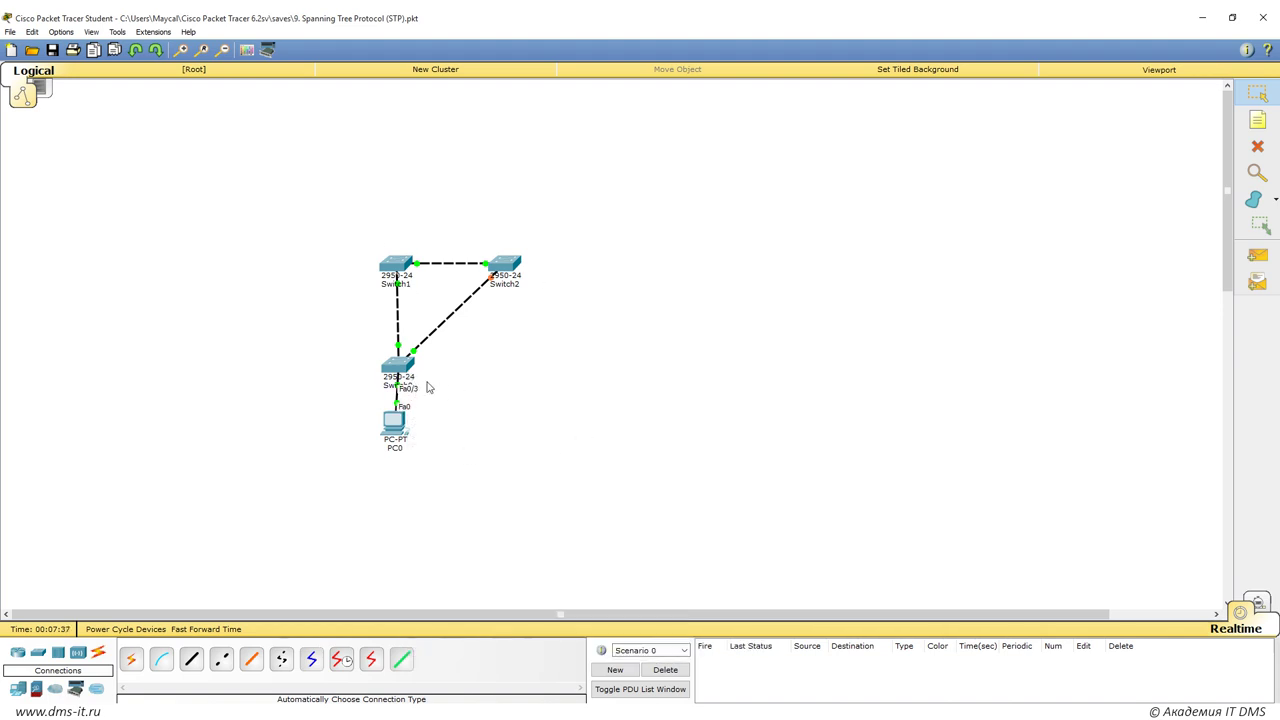
Step: Open the command line of Switch0 and enter global configuration mode with "en" and "conf ter"
{"action": "left_click", "coordinate": [390, 368]}
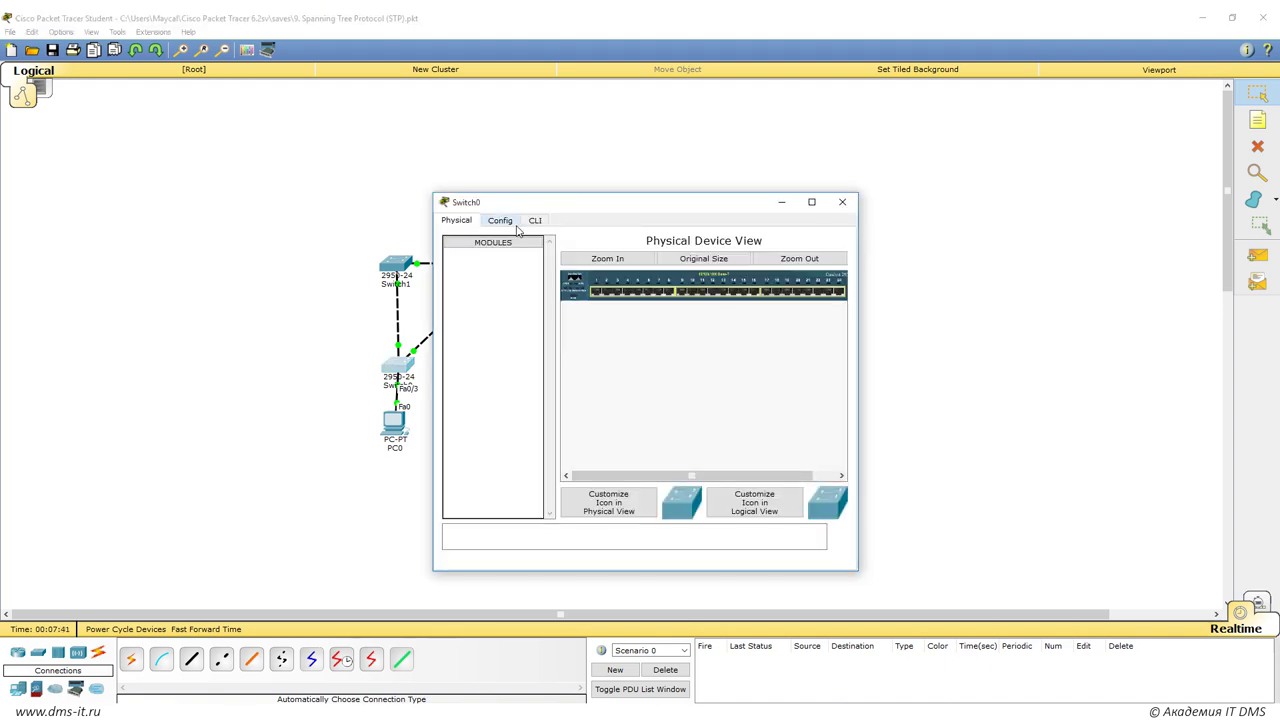
{"action": "left_click", "coordinate": [546, 214]}
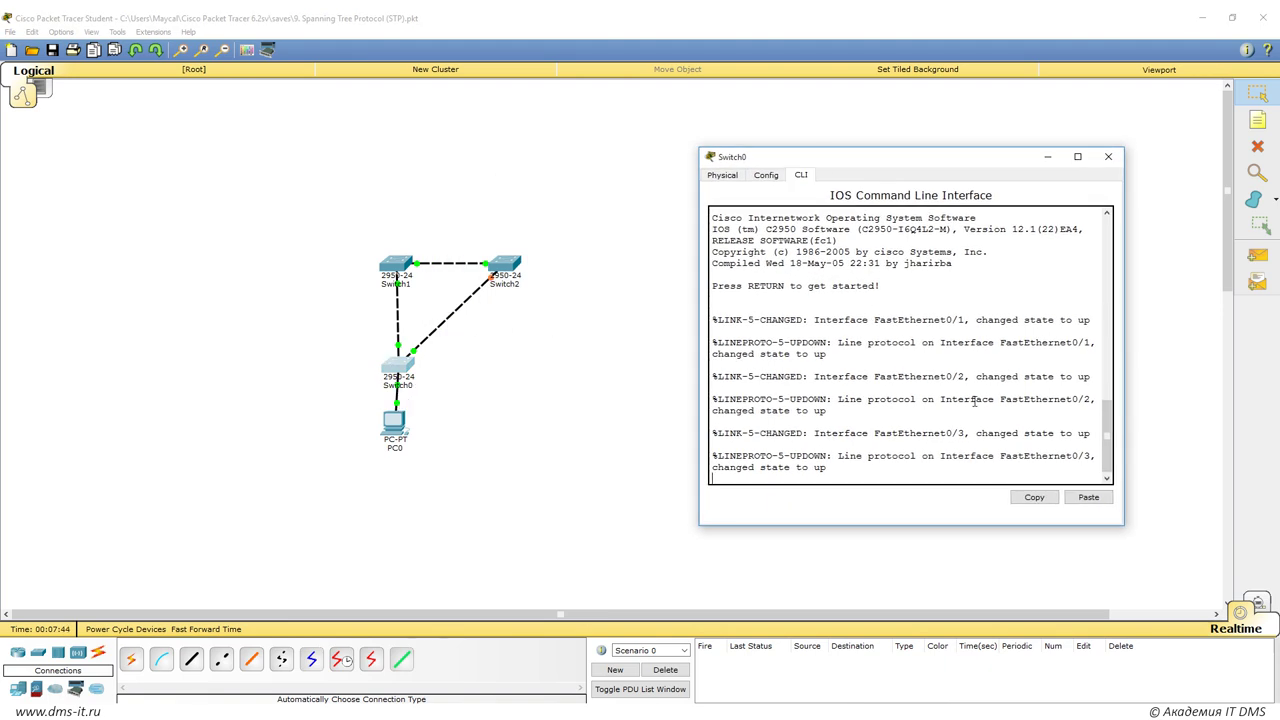
{"action": "key", "text": "Return"}
{"action": "key", "text": "Return"}
{"action": "type", "text": "en"}
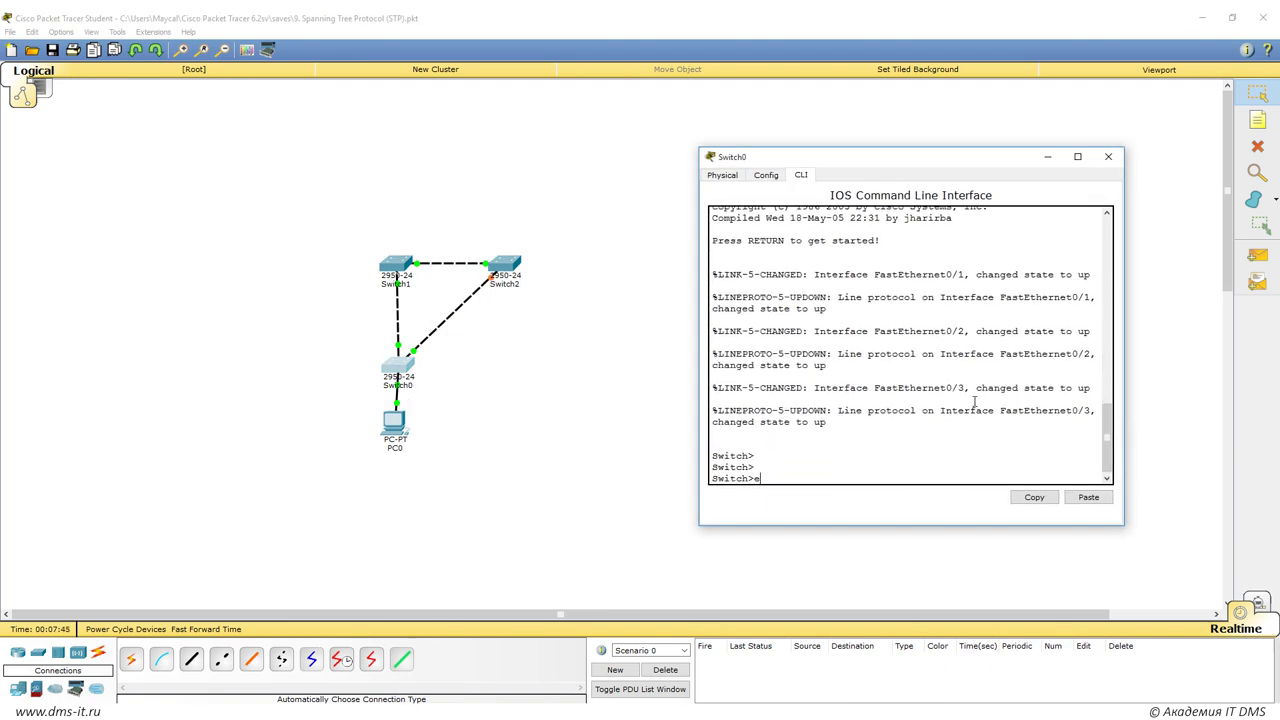
{"action": "key", "text": "Return"}
{"action": "key", "text": "Return"}
{"action": "type", "text": "conf ter"}
{"action": "key", "text": "Return"}
Step: Enable PortFast globally on Switch0 with "spanning-tree portfast default"
{"action": "type", "text": "span"}
{"action": "key", "text": "Tab"}
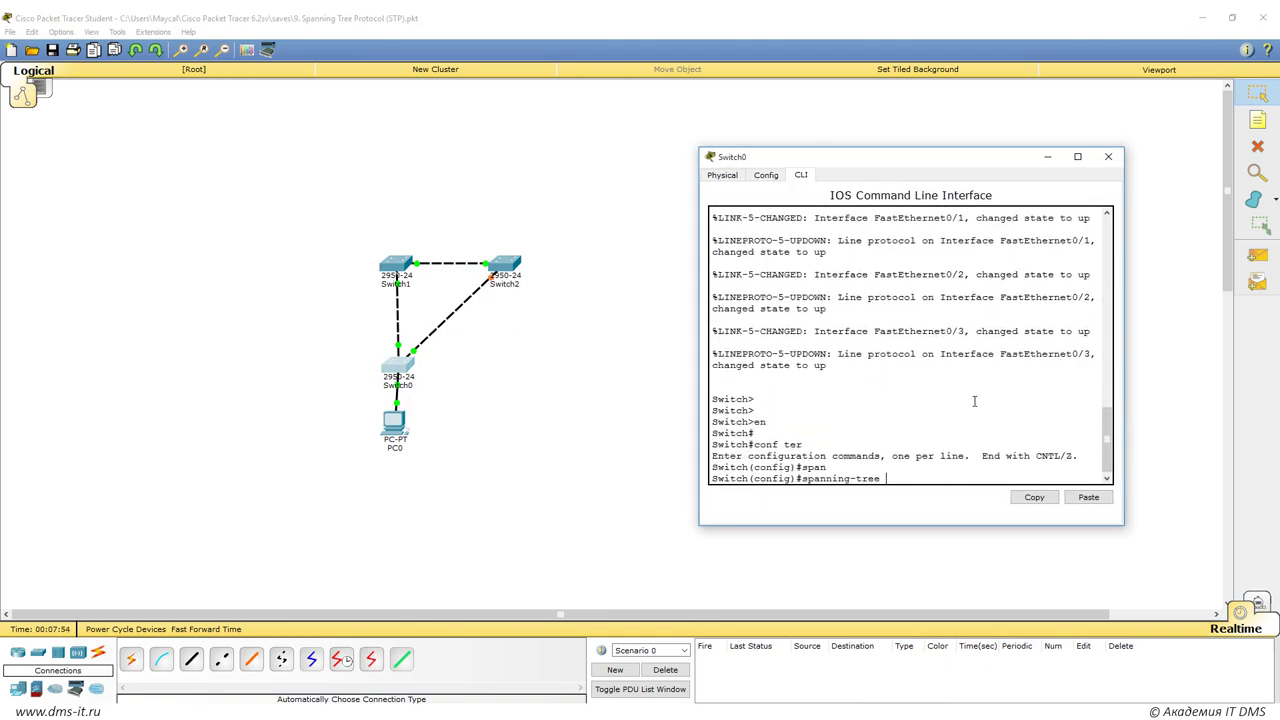
{"action": "type", "text": "po"}
{"action": "key", "text": "Tab"}
{"action": "type", "text": "de"}
{"action": "key", "text": "Tab"}
{"action": "key", "text": "Return"}
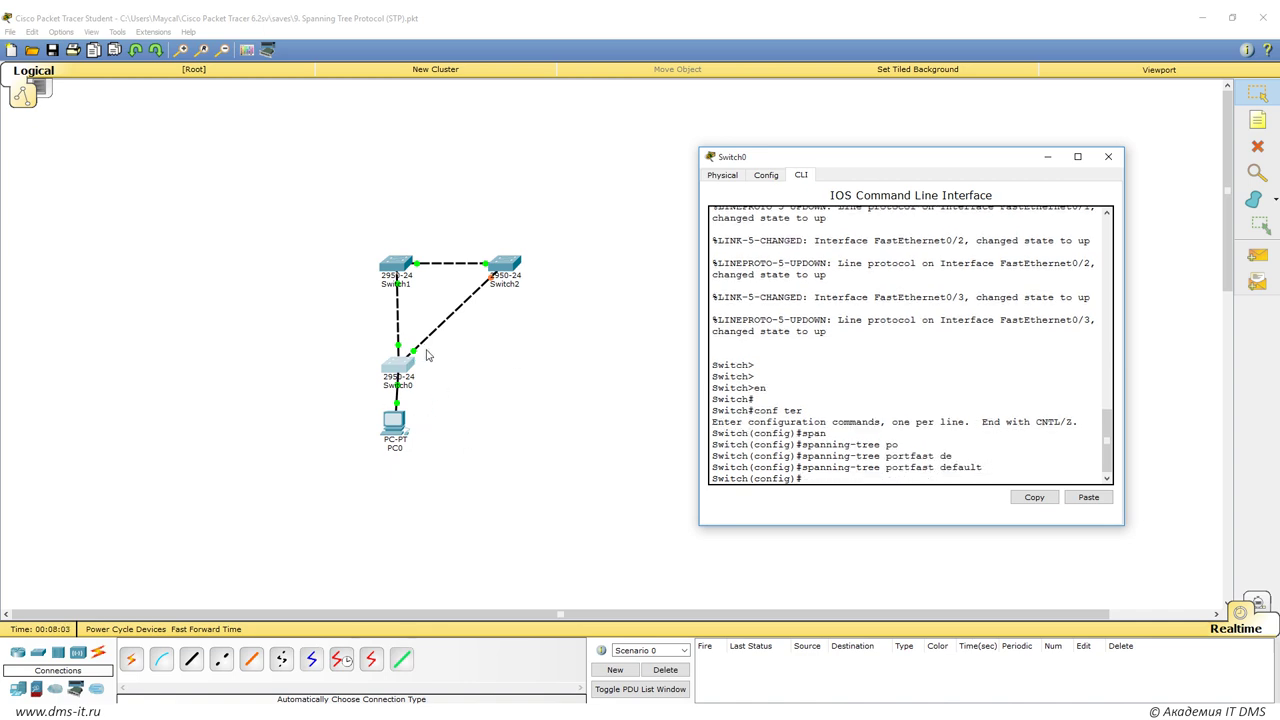
{"action": "left_click_drag", "start_coordinate": [802, 467], "coordinate": [988, 467]}
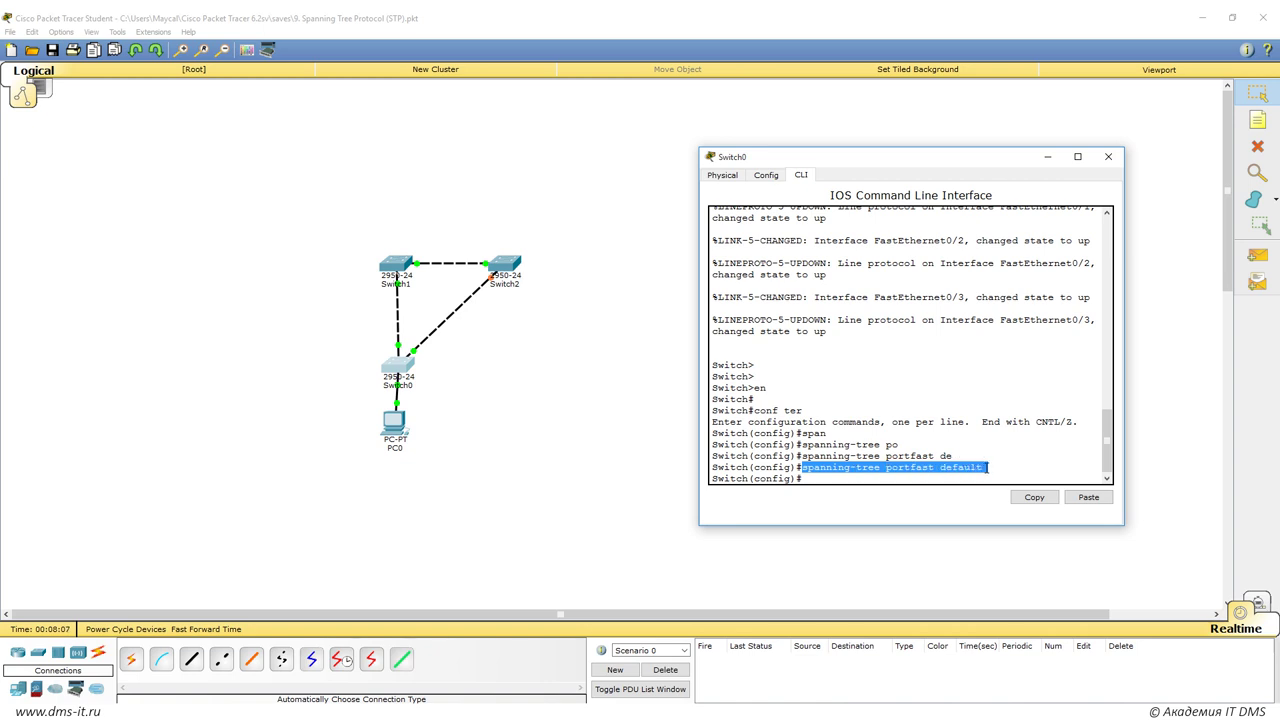
{"action": "left_click", "coordinate": [812, 478]}
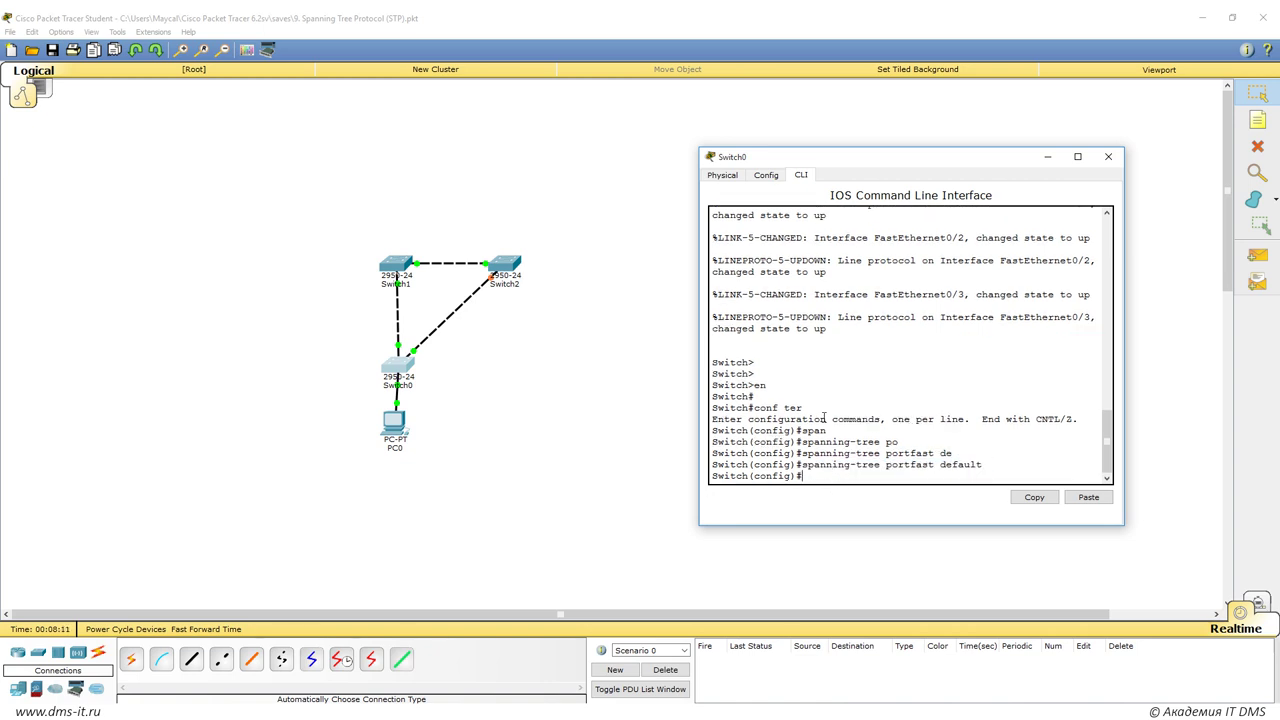
Step: Leave configuration mode and try to query PortFast on fa0/3 with "show spanning-tree interface fa0/3 postfast"
{"action": "key", "text": "Return"}
{"action": "type", "text": "exit"}
{"action": "key", "text": "Return"}
{"action": "type", "text": "sho"}
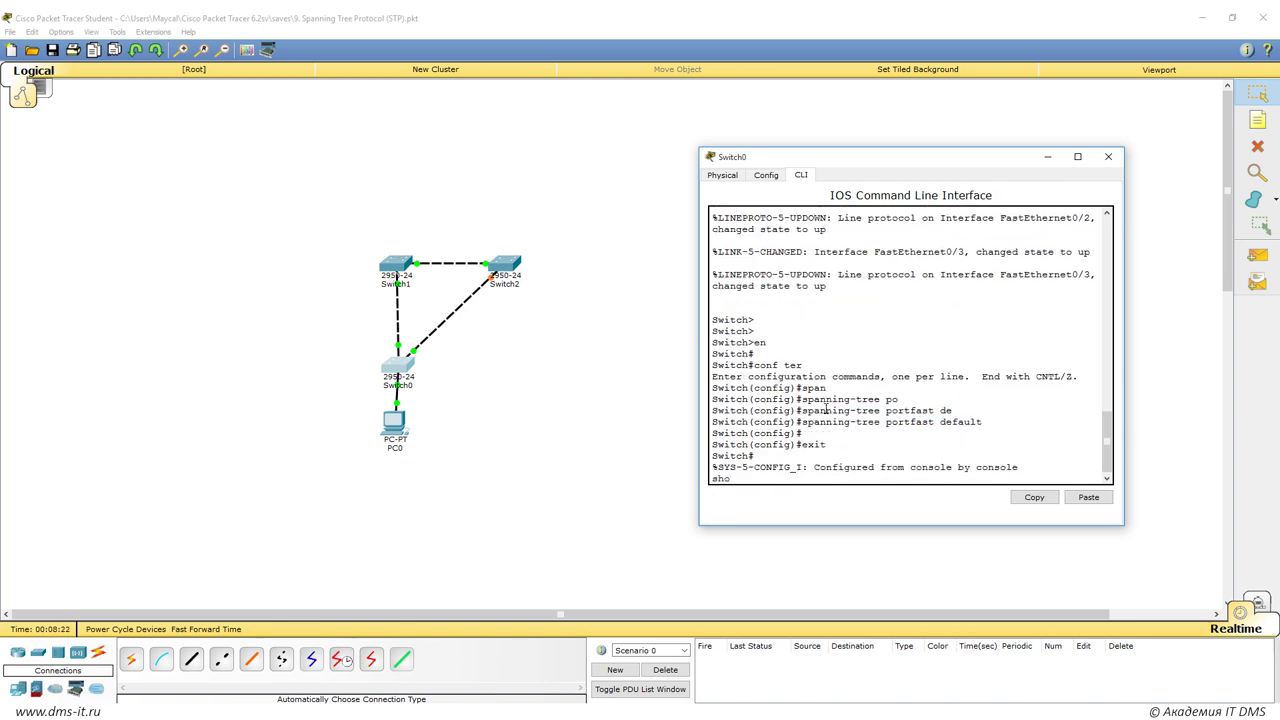
{"action": "type", "text": "w spanning-tree interface fa0/3"}
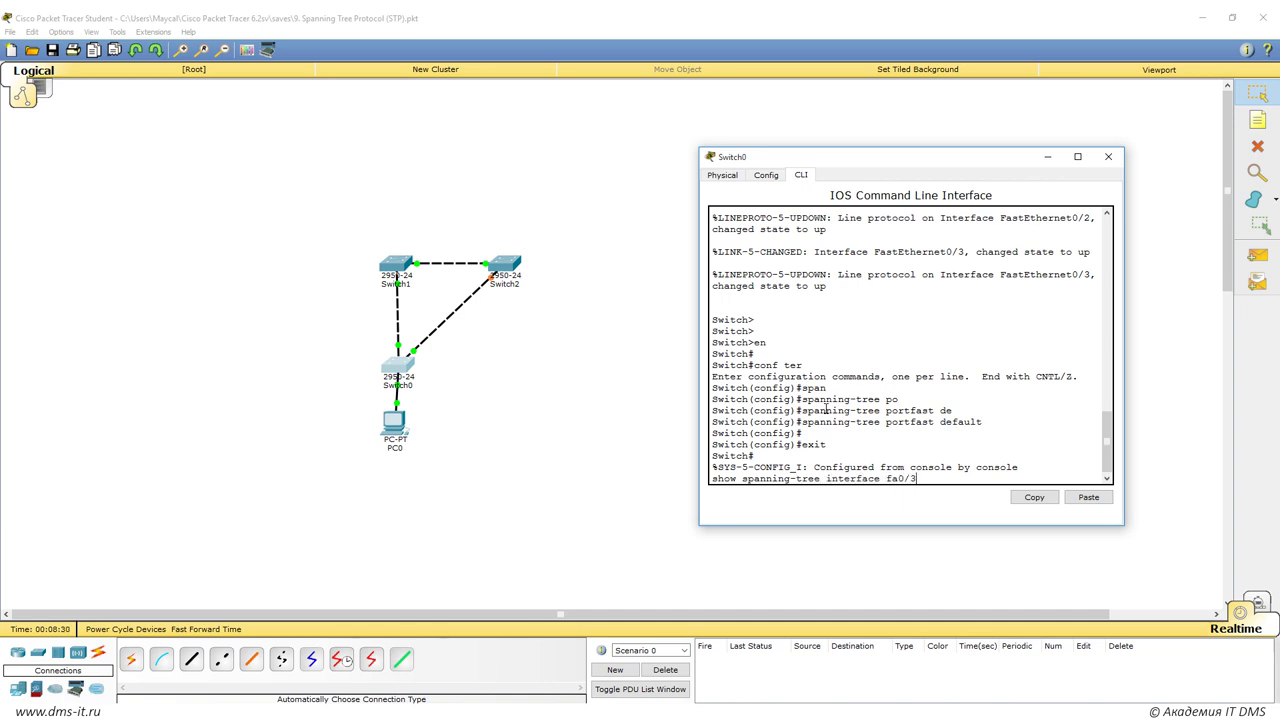
{"action": "type", "text": " postfast"}
{"action": "key", "text": "Return"}
{"action": "key", "text": "Up"}
{"action": "key", "text": "Return"}
Step: Check the available options for the fa0/3 query and run "show spanning-tree interface fa0/3 portfast", highlighting the interface and its PortFast status
{"action": "key", "text": "Up"}
{"action": "key", "text": "BackSpace"}
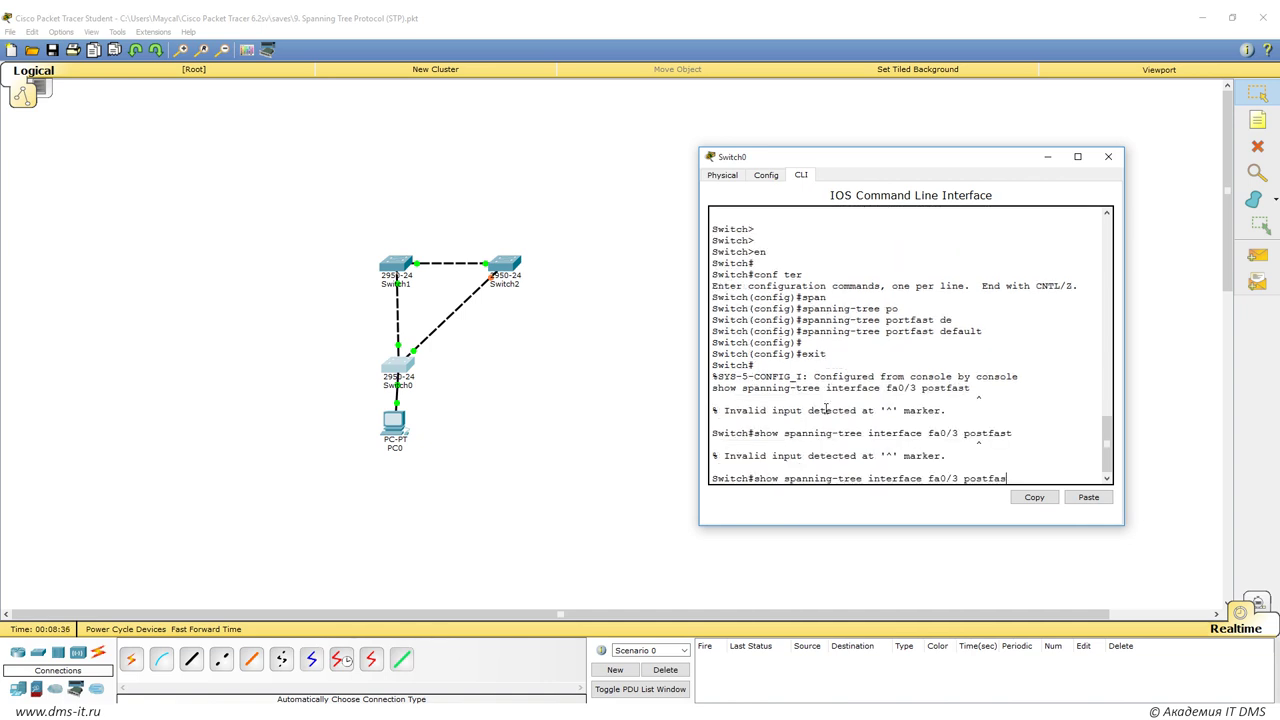
{"action": "key", "text": "BackSpace"}
{"action": "key", "text": "BackSpace"}
{"action": "key", "text": "BackSpace"}
{"action": "key", "text": "BackSpace"}
{"action": "key", "text": "BackSpace"}
{"action": "key", "text": "BackSpace"}
{"action": "key", "text": "BackSpace"}
{"action": "type", "text": "?p"}
{"action": "key", "text": "Tab"}
{"action": "key", "text": "Return"}
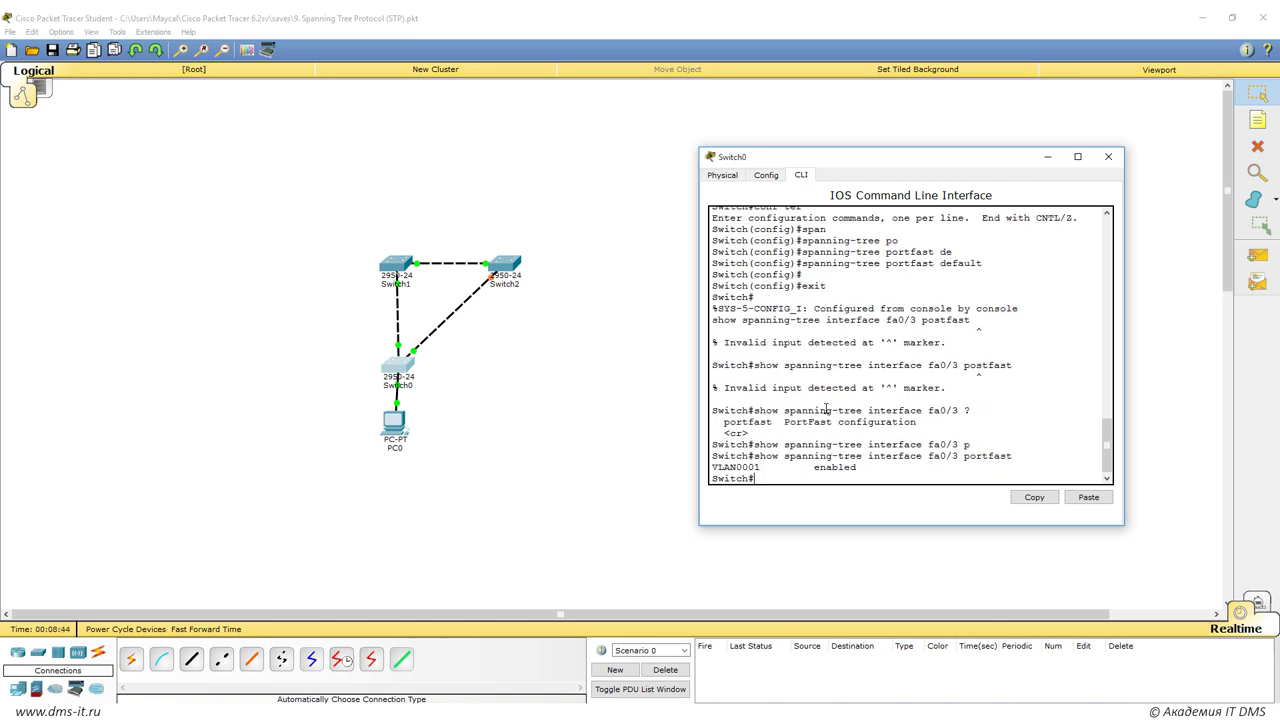
{"action": "left_click_drag", "start_coordinate": [930, 455], "coordinate": [958, 455]}
{"action": "left_click_drag", "start_coordinate": [762, 467], "coordinate": [705, 469]}
{"action": "left_click_drag", "start_coordinate": [860, 467], "coordinate": [813, 467]}
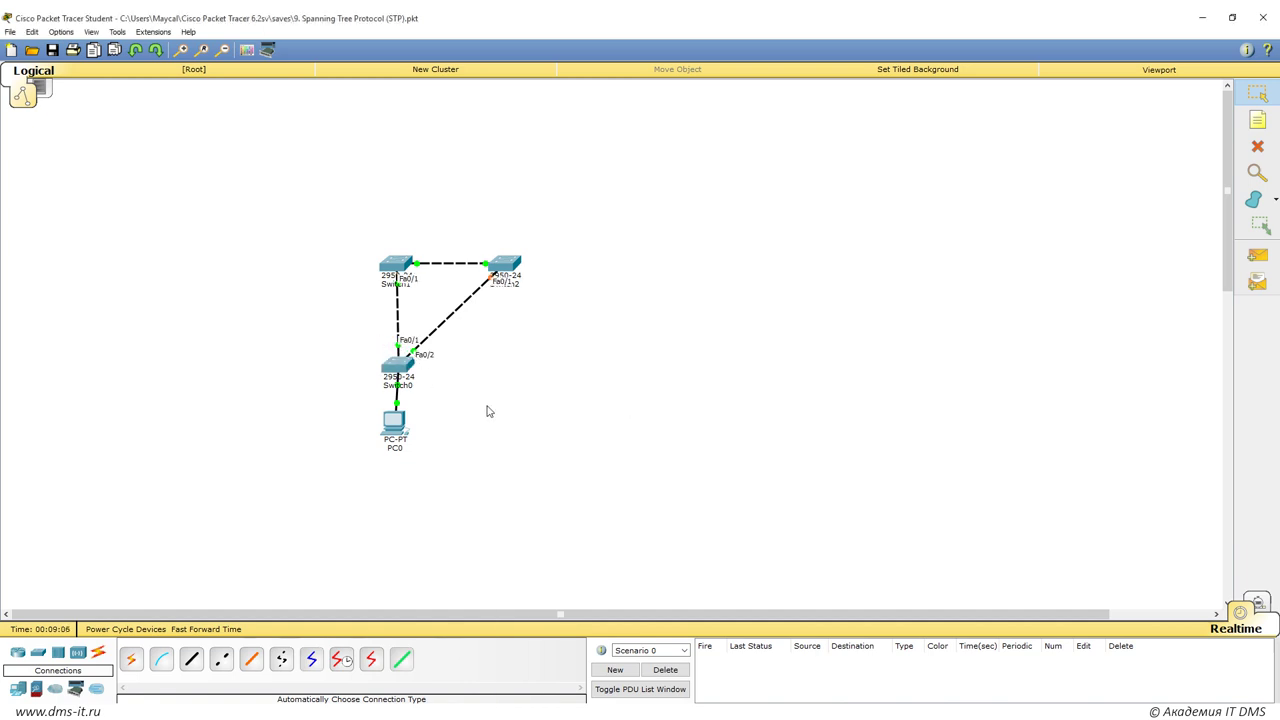
Step: Enter global configuration mode on Switch0 and disable PortFast on interface fa0/1 with "no spanning-tree portfast"
{"action": "left_click", "coordinate": [399, 366]}
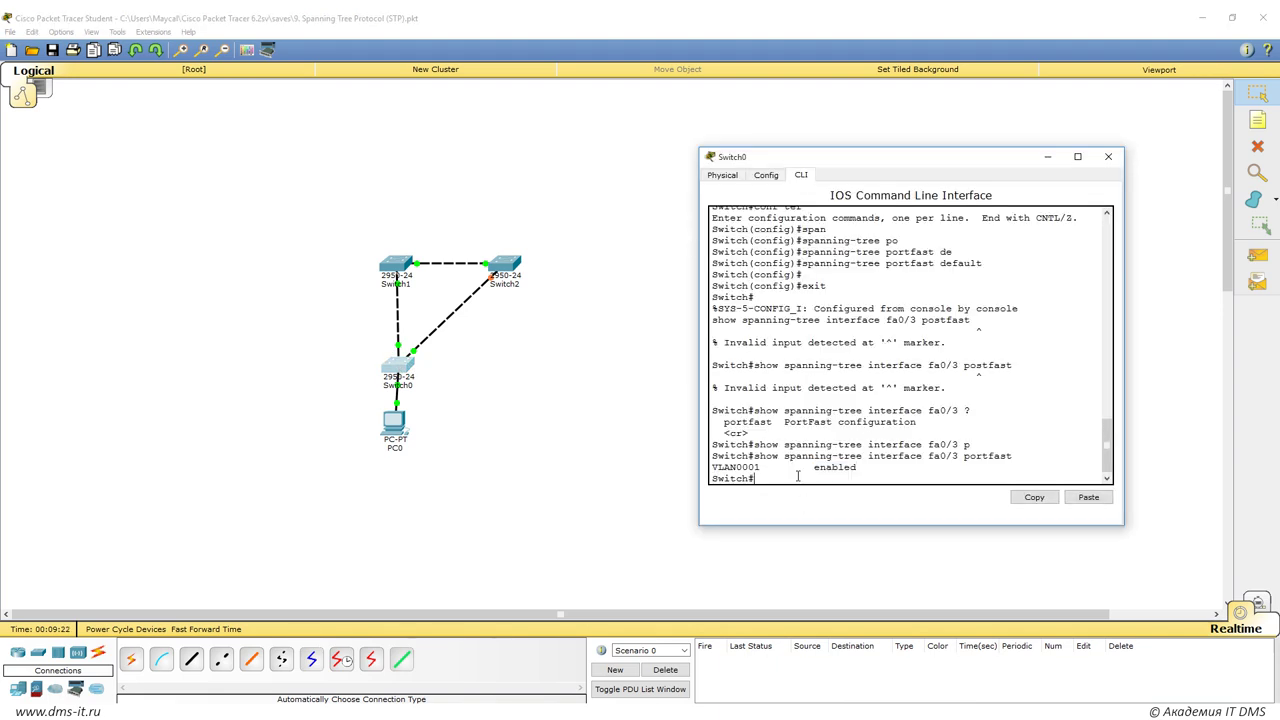
{"action": "type", "text": "conf t"}
{"action": "key", "text": "Return"}
{"action": "key", "text": "alt+F4"}
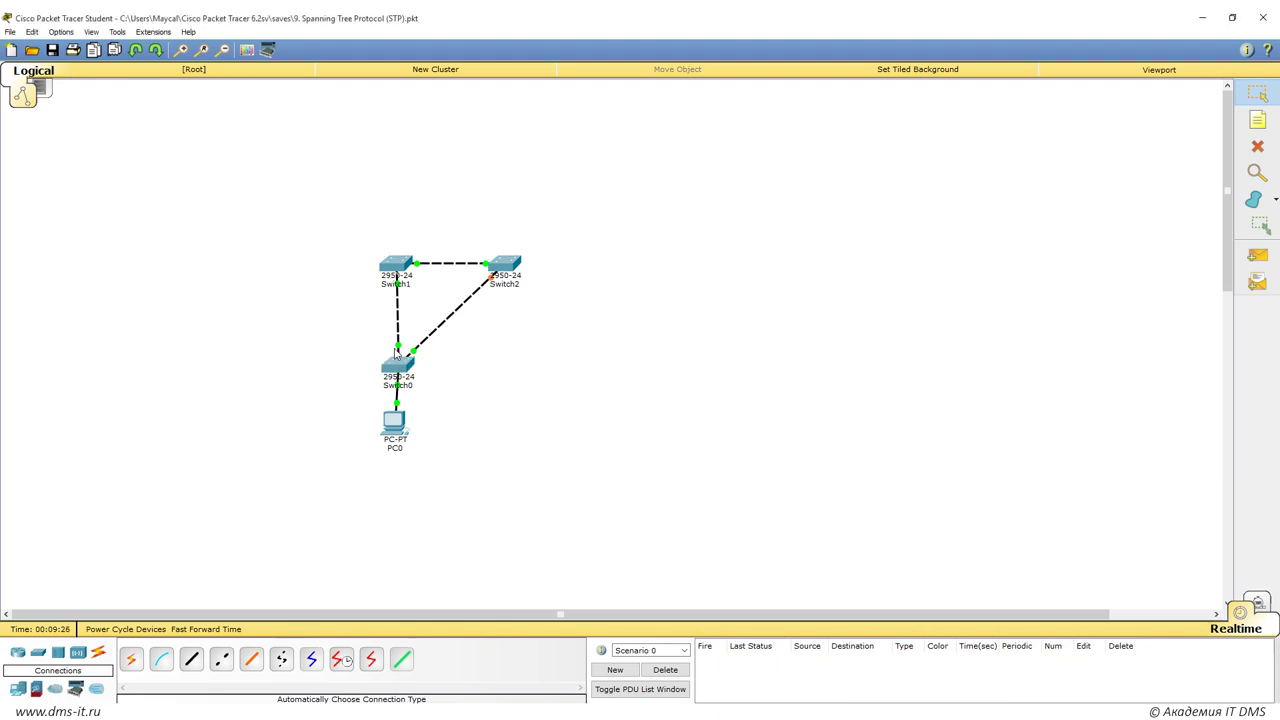
{"action": "left_click", "coordinate": [399, 358]}
{"action": "type", "text": "int fa0/1"}
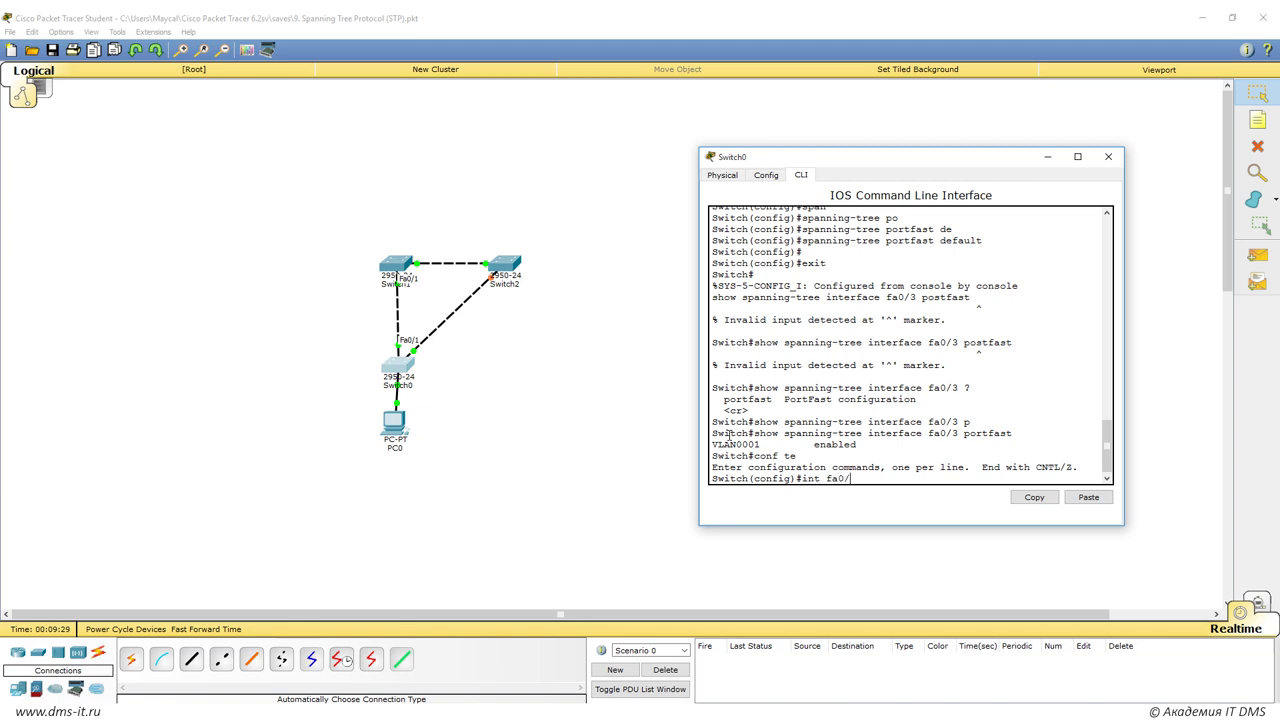
{"action": "key", "text": "Return"}
{"action": "type", "text": "no span"}
{"action": "key", "text": "Tab"}
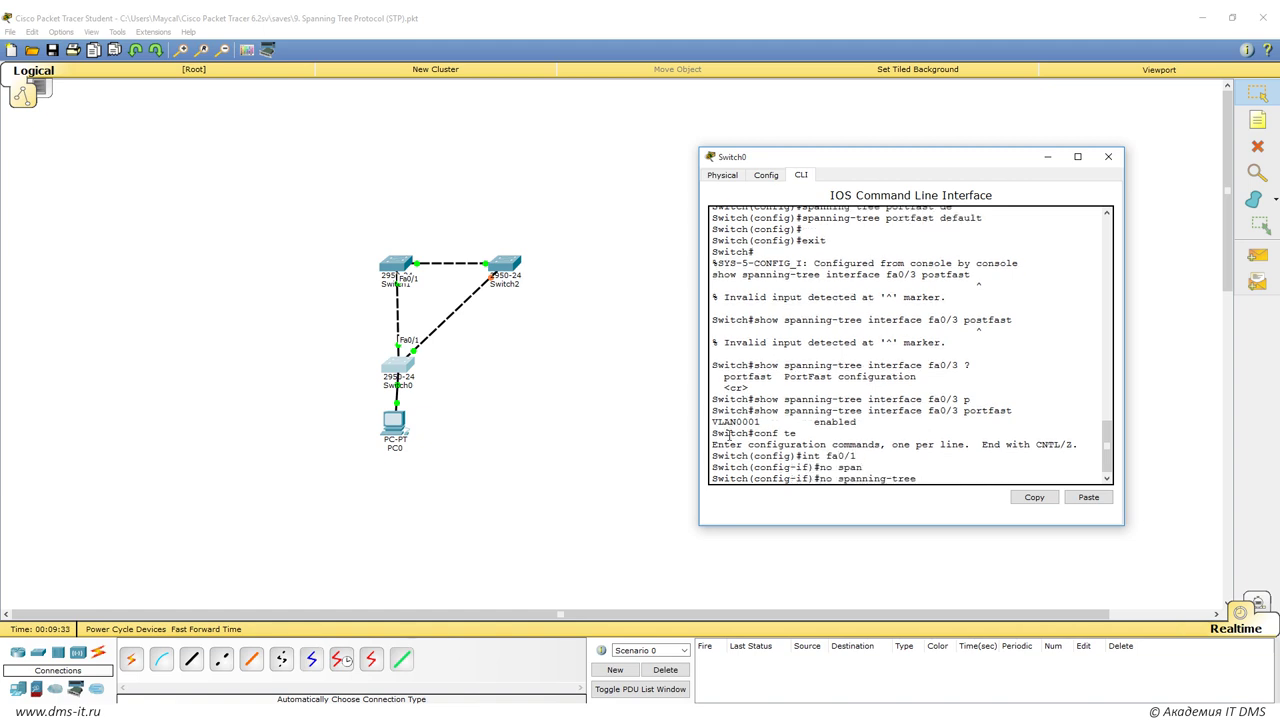
{"action": "type", "text": "po"}
{"action": "key", "text": "Tab"}
{"action": "key", "text": "Return"}
Step: Disable PortFast on interface fa0/2 of Switch0 with "no spanning-tree portfast" and close the switch window
{"action": "type", "text": "int fa0/2"}
{"action": "key", "text": "Return"}
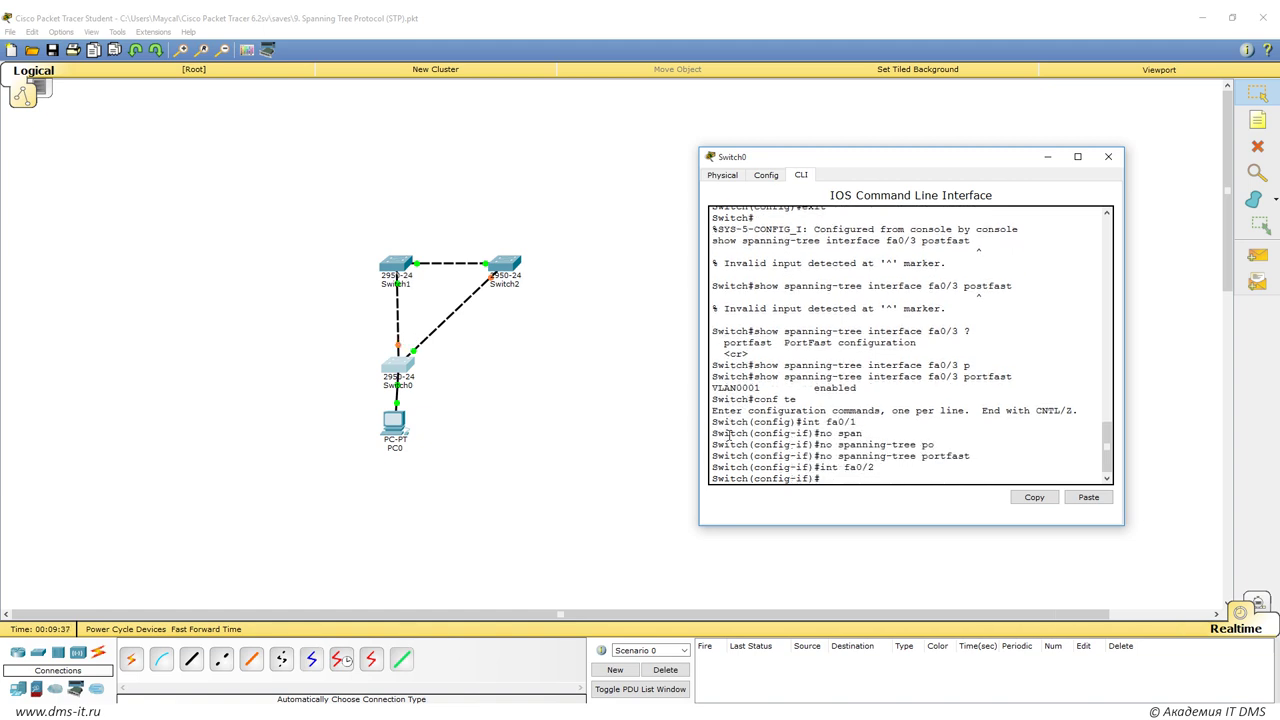
{"action": "type", "text": "no sp"}
{"action": "key", "text": "Tab"}
{"action": "type", "text": "a"}
{"action": "key", "text": "Tab"}
{"action": "type", "text": "po"}
{"action": "key", "text": "Tab"}
{"action": "key", "text": "Return"}
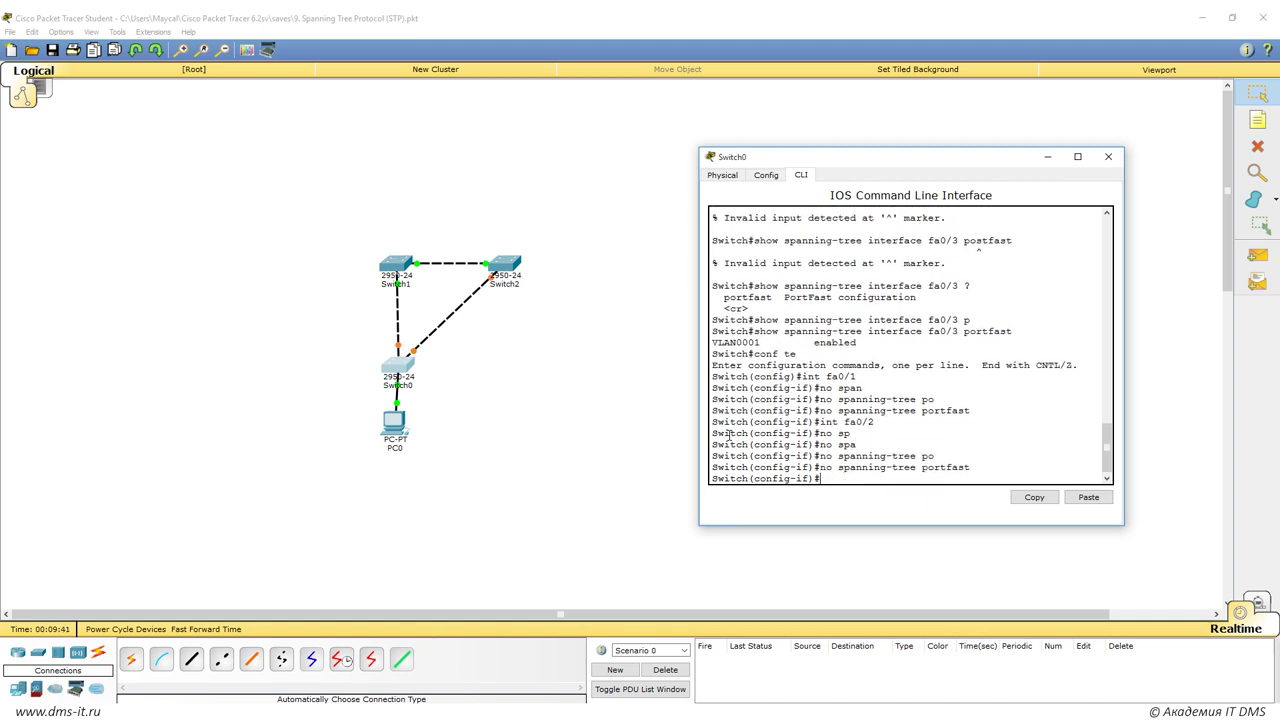
{"action": "left_click", "coordinate": [1097, 166]}
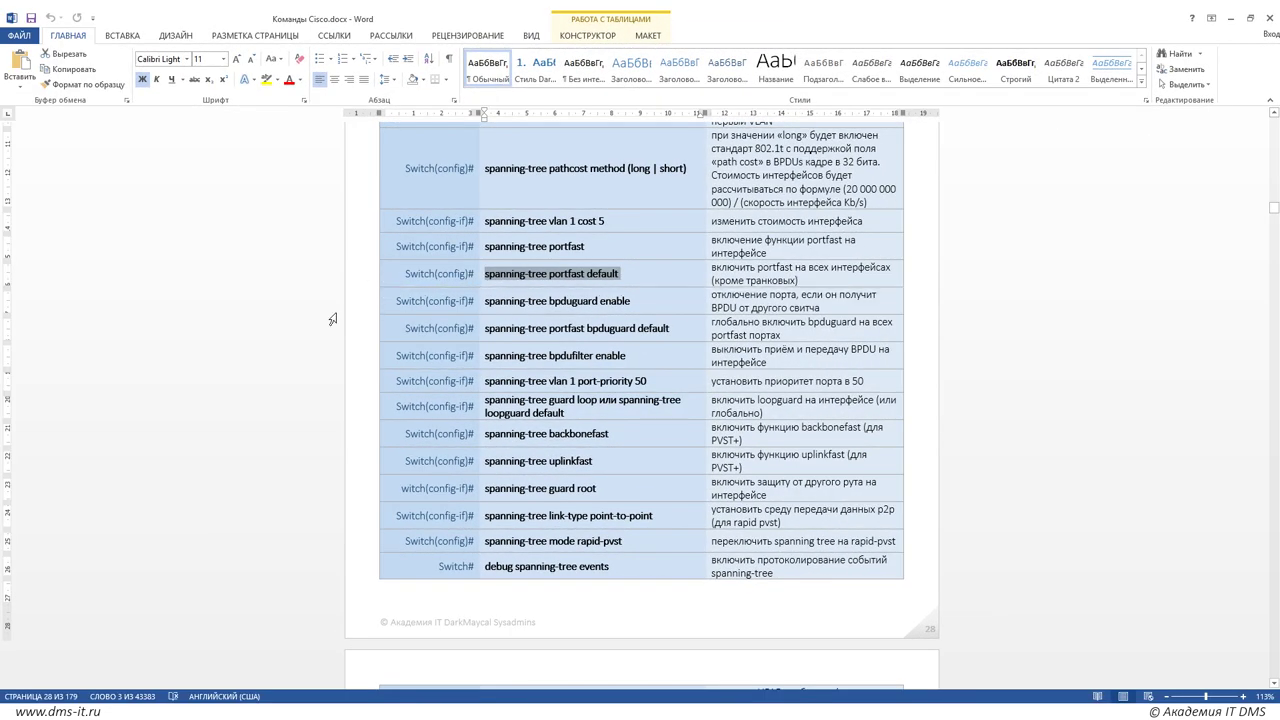
Step: Highlight the "spanning-tree backbonefast" and "spanning-tree portfast default" entries in the Cisco commands document
{"action": "scroll", "coordinate": [238, 379], "scroll_direction": "up", "scroll_amount": 2}
{"action": "left_click_drag", "start_coordinate": [598, 497], "coordinate": [484, 470]}
{"action": "left_click", "coordinate": [609, 470]}
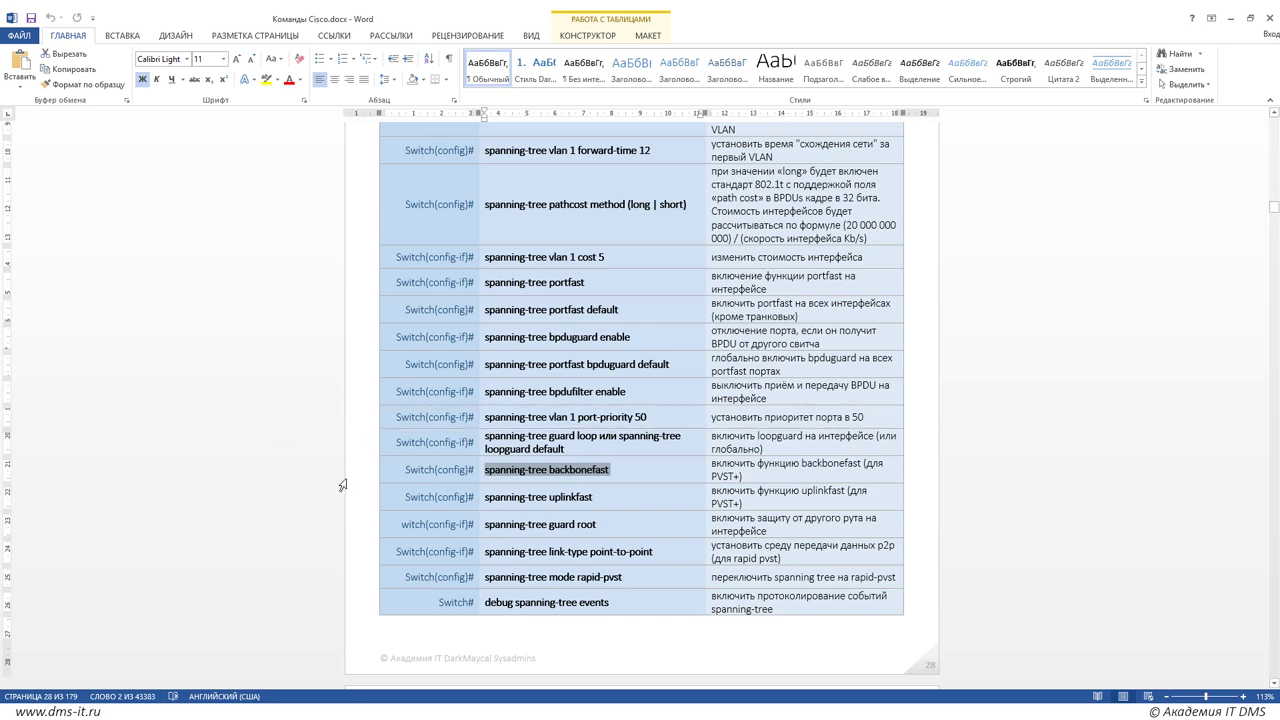
{"action": "left_click_drag", "start_coordinate": [620, 310], "coordinate": [484, 310]}
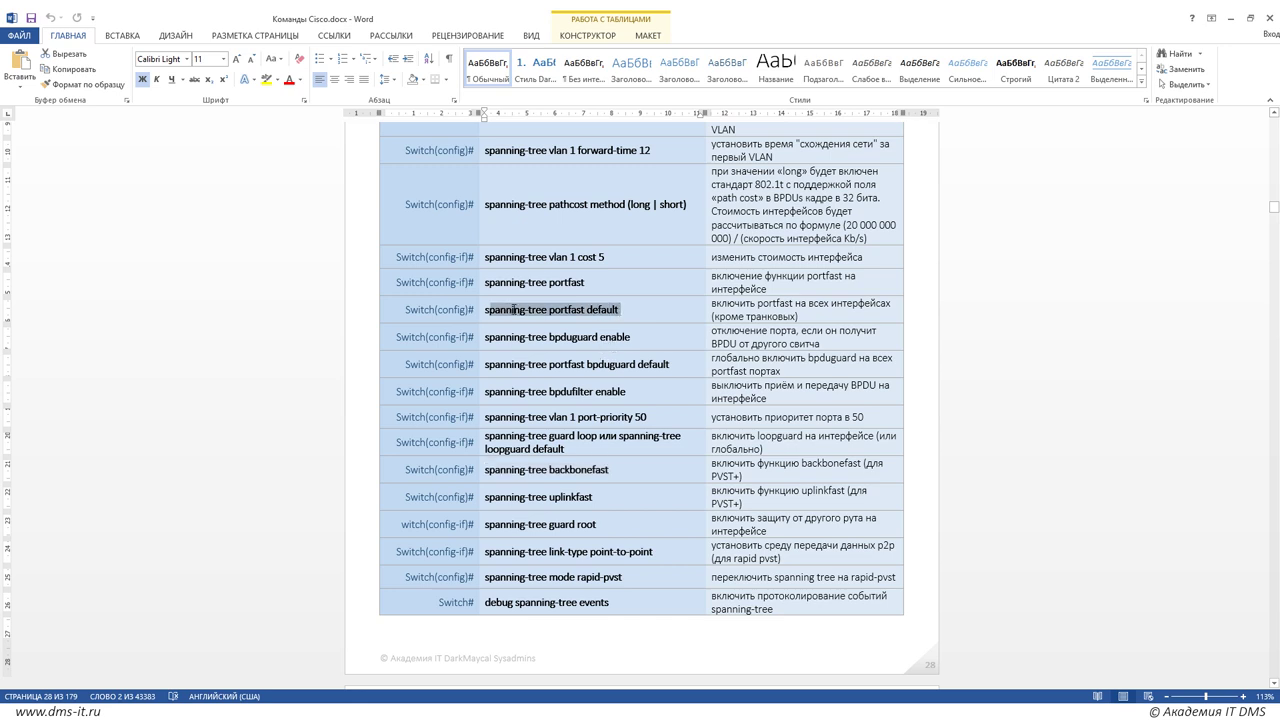
{"action": "mouse_move", "coordinate": [360, 356]}
Step: Switch to Cisco Packet Tracer and examine Switch0's running configuration with "do show run", highlighting the global PortFast line
{"action": "key", "text": "alt+Tab"}
{"action": "left_click", "coordinate": [398, 370]}
{"action": "left_click_drag", "start_coordinate": [584, 207], "coordinate": [829, 174]}
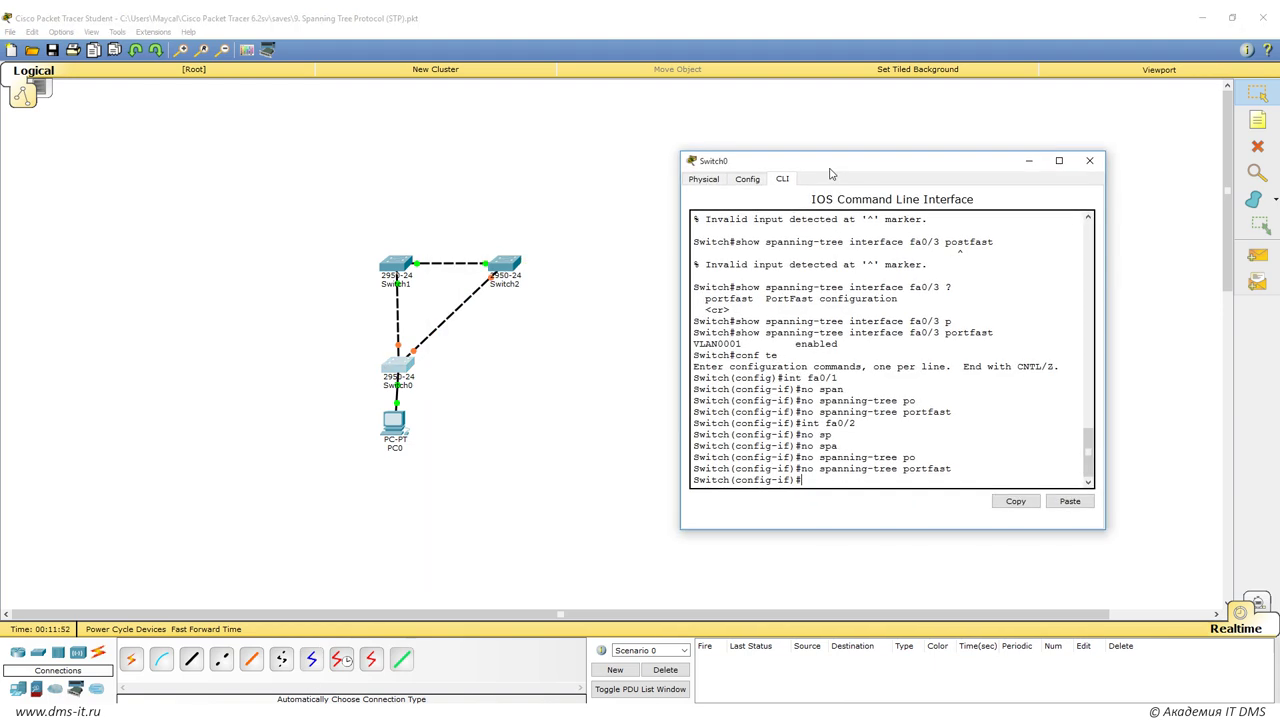
{"action": "type", "text": "do show run"}
{"action": "key", "text": "Return"}
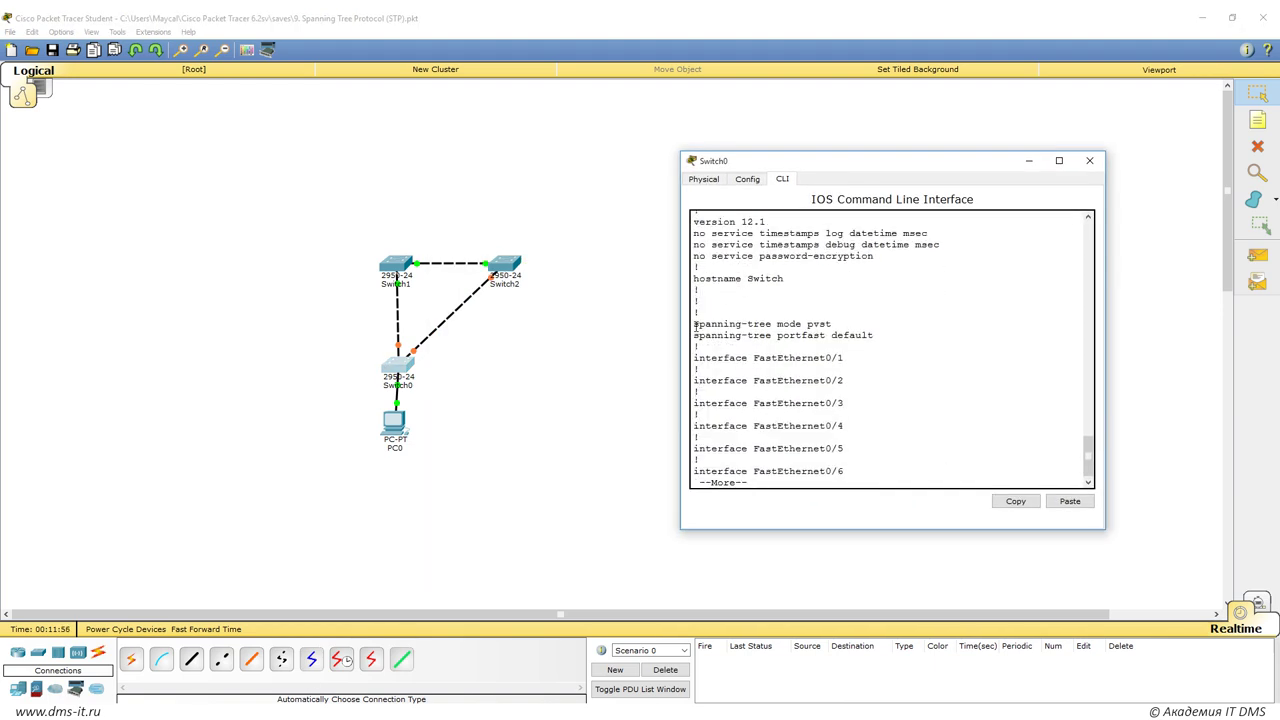
{"action": "left_click_drag", "start_coordinate": [694, 335], "coordinate": [876, 336]}
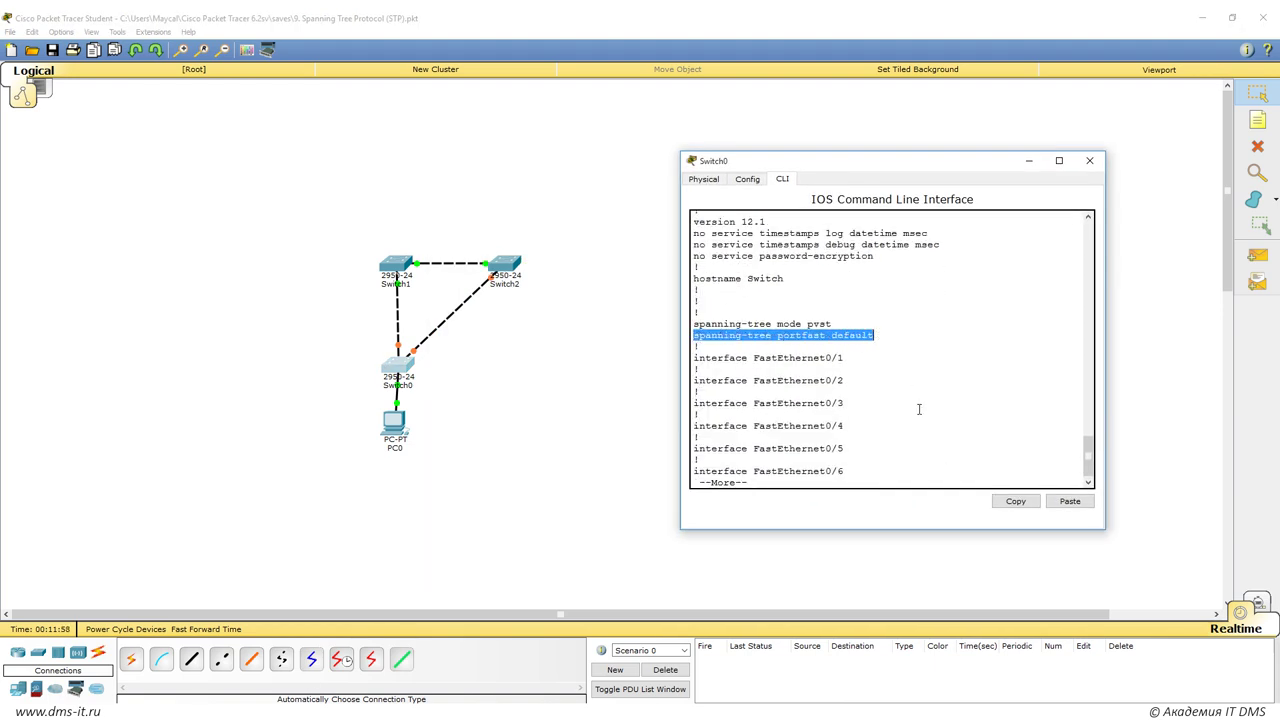
{"action": "left_click", "coordinate": [693, 353]}
{"action": "key", "text": "space"}
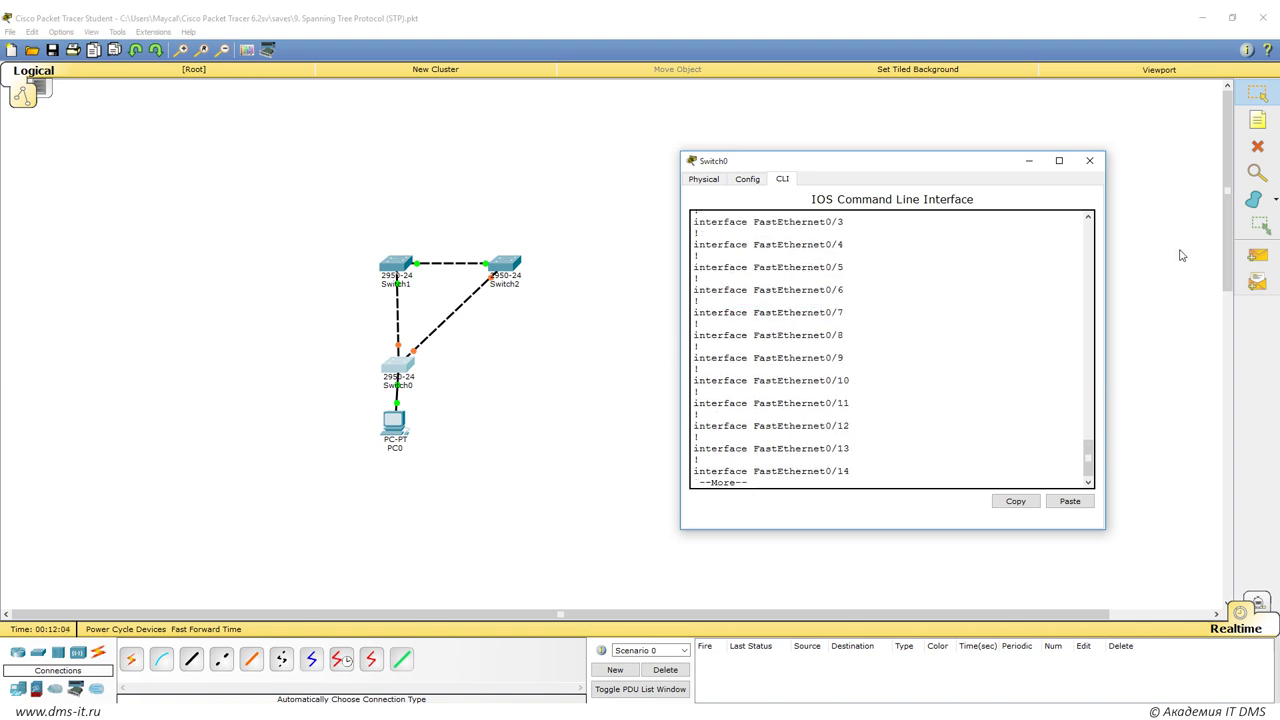
{"action": "left_click", "coordinate": [1089, 160]}
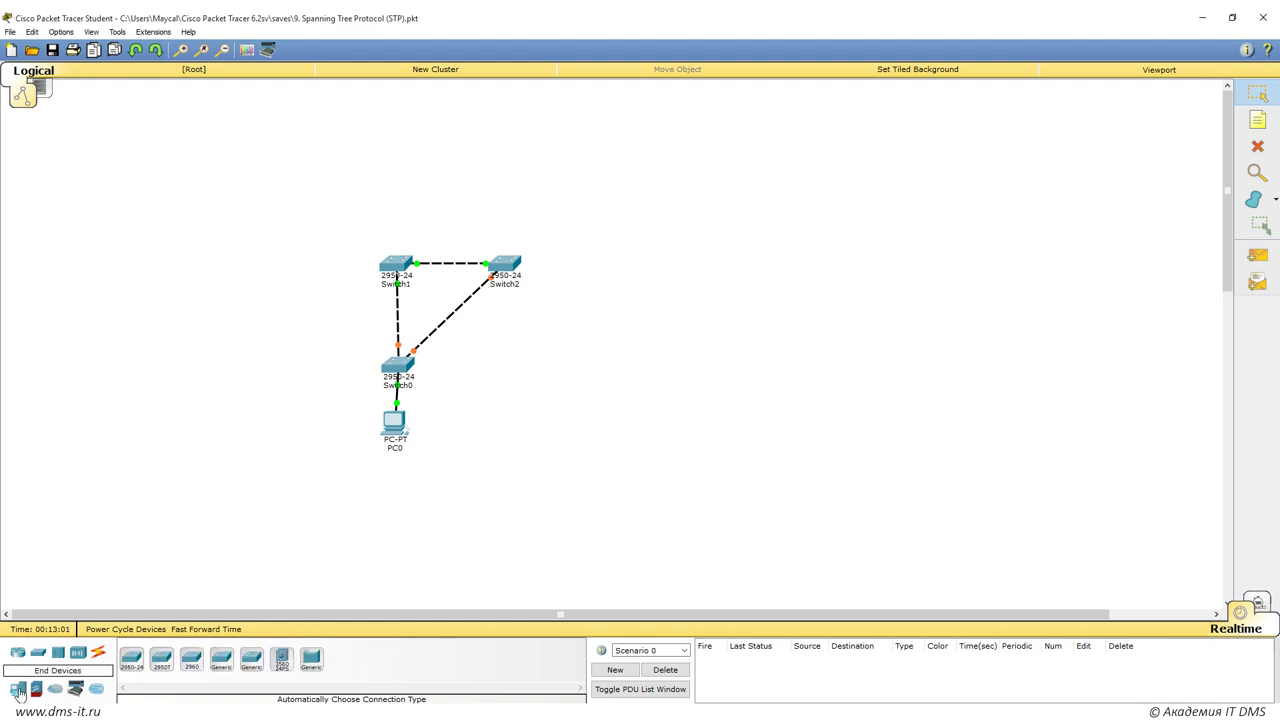
Step: Place a generic server beside Switch0 and connect the two with an automatically chosen cable
{"action": "left_click", "coordinate": [191, 658]}
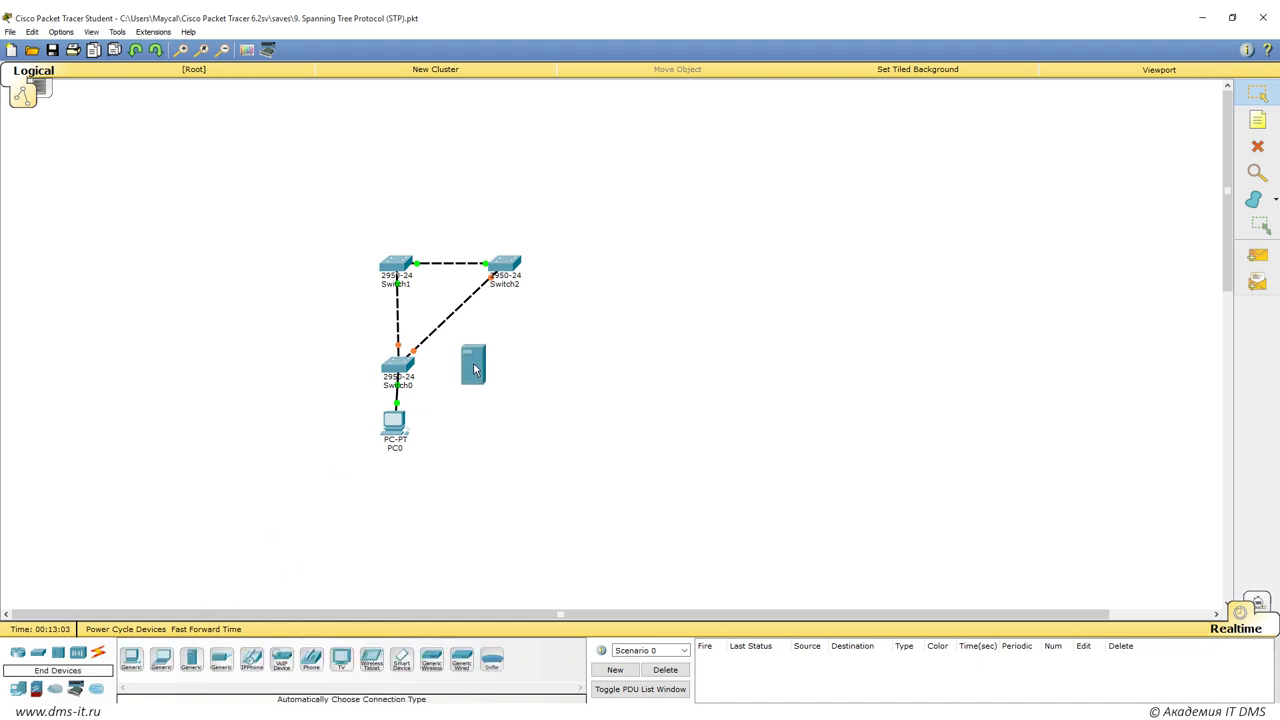
{"action": "left_click", "coordinate": [490, 365]}
{"action": "left_click", "coordinate": [97, 652]}
{"action": "left_click", "coordinate": [131, 658]}
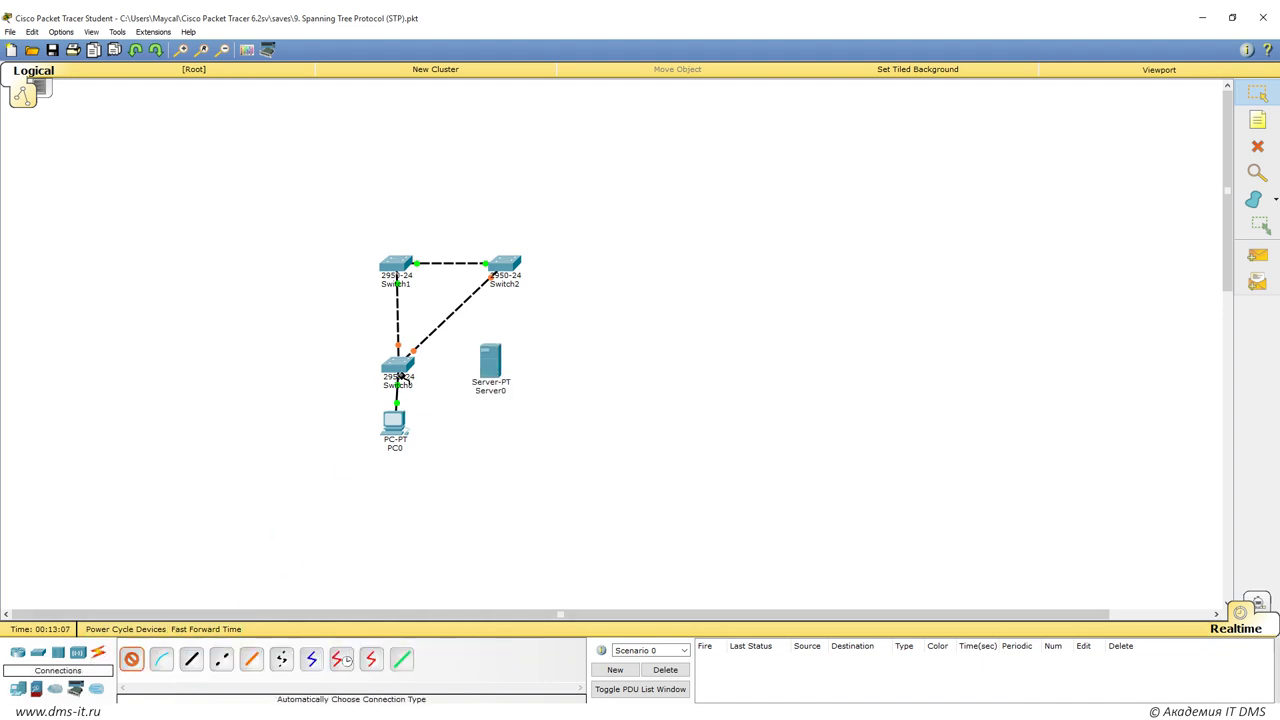
{"action": "left_click", "coordinate": [398, 367]}
{"action": "left_click", "coordinate": [491, 367]}
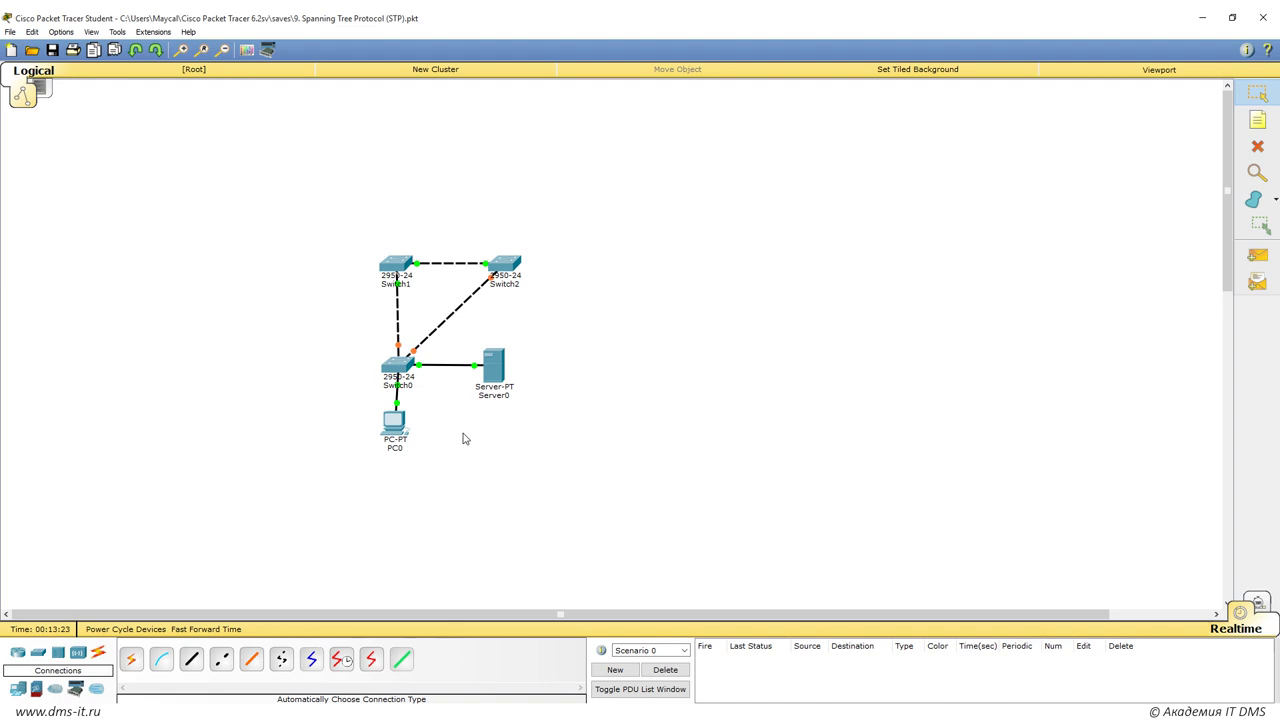
Step: Delete the server and PC0 from the topology, leaving the three switches
{"action": "key", "text": "Delete"}
{"action": "left_click", "coordinate": [493, 368]}
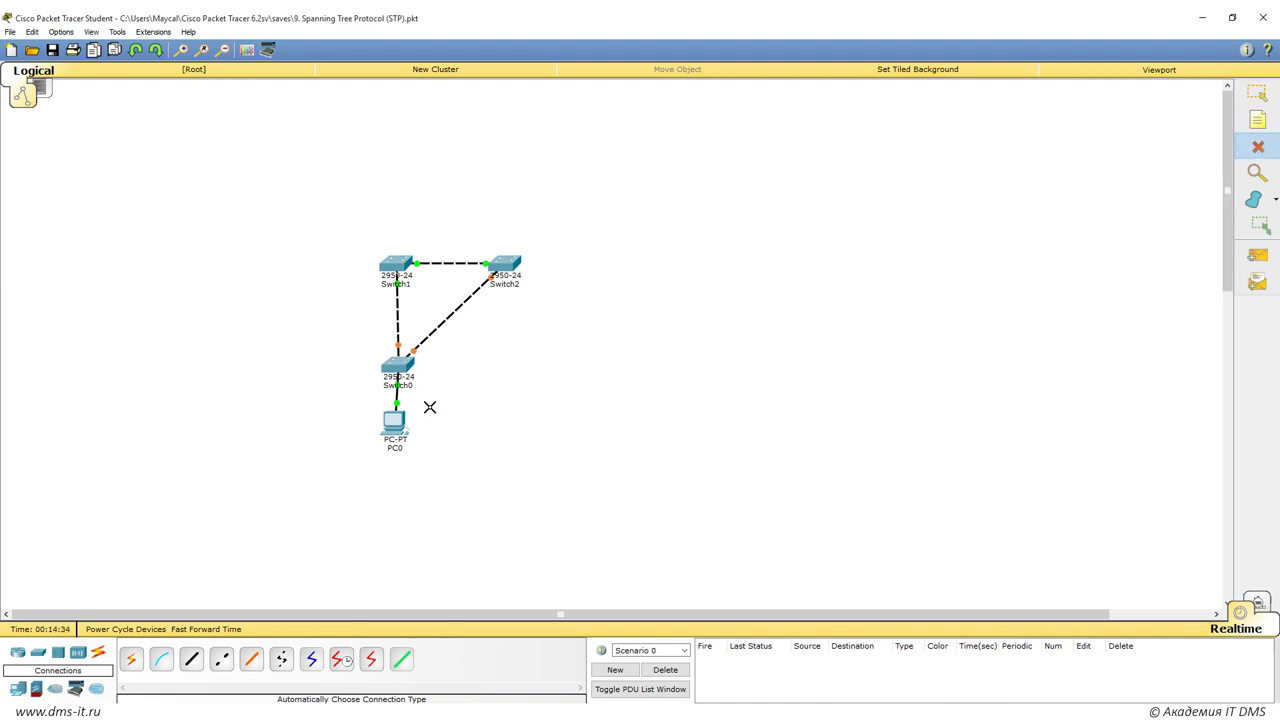
{"action": "left_click", "coordinate": [395, 424]}
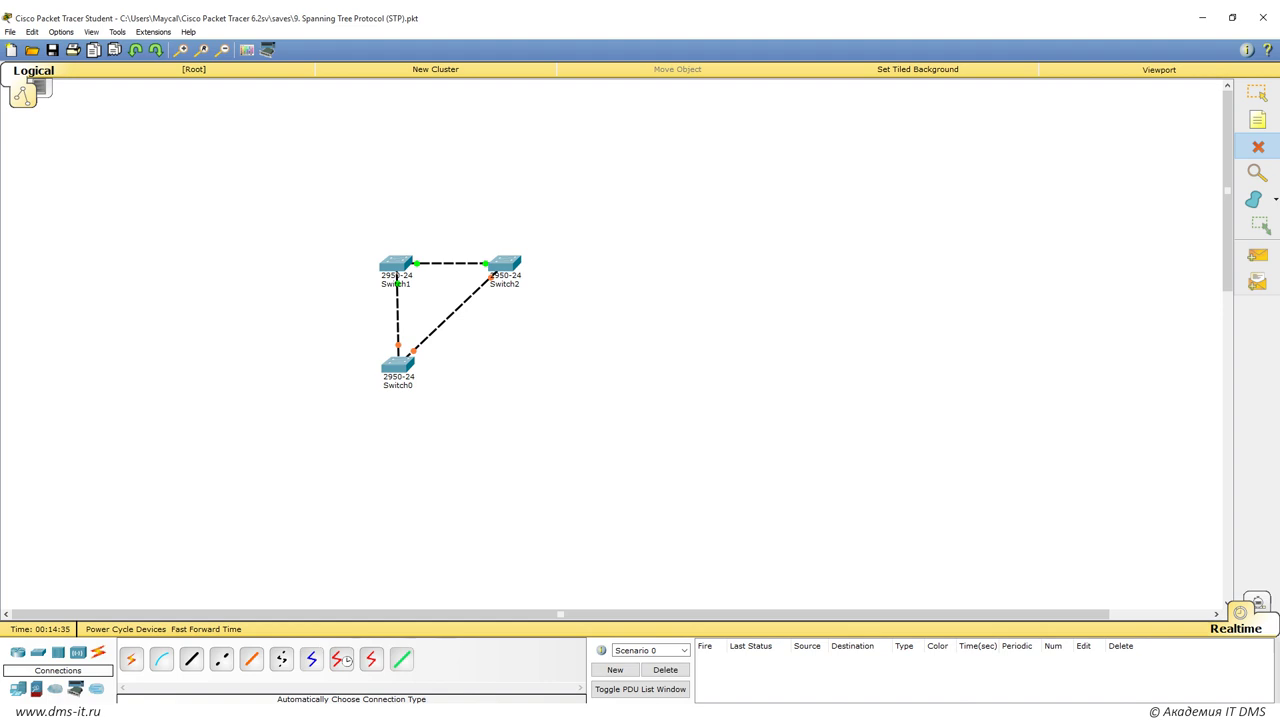
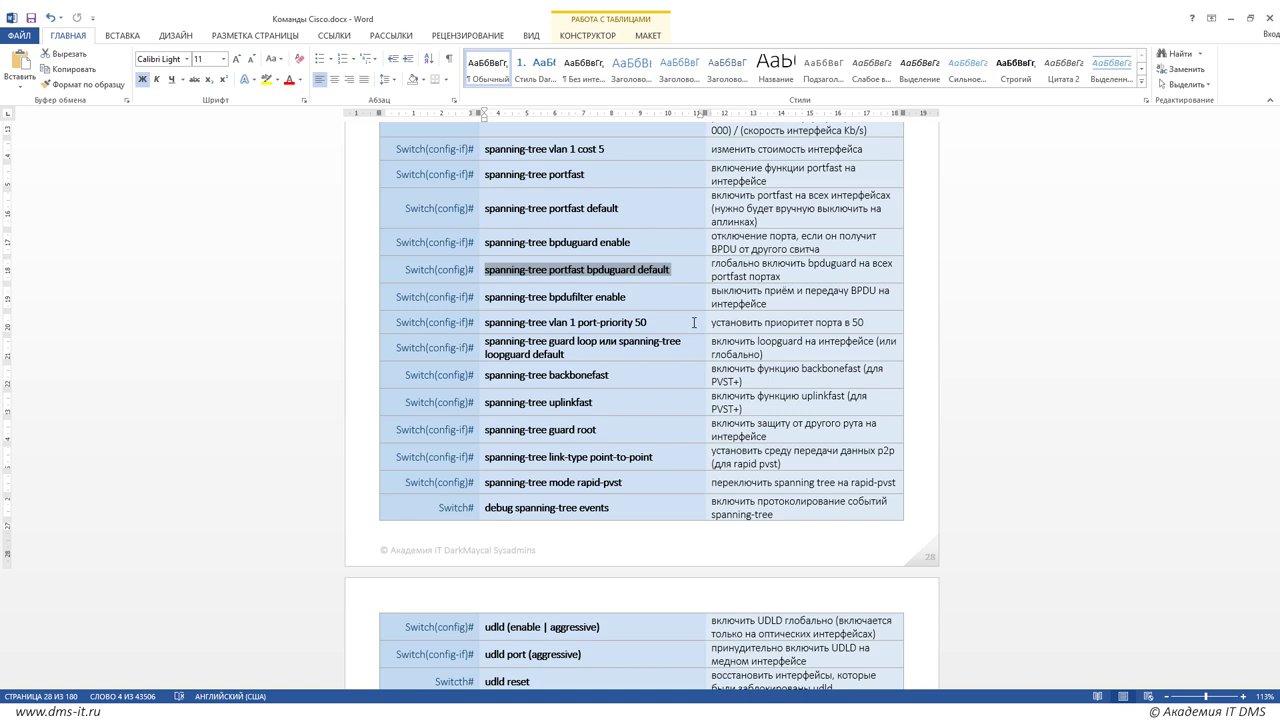
Step: Highlight the "spanning-tree bpdufilter enable" entry in the Cisco commands document and switch back to Cisco Packet Tracer
{"action": "left_click_drag", "start_coordinate": [485, 297], "coordinate": [626, 297]}
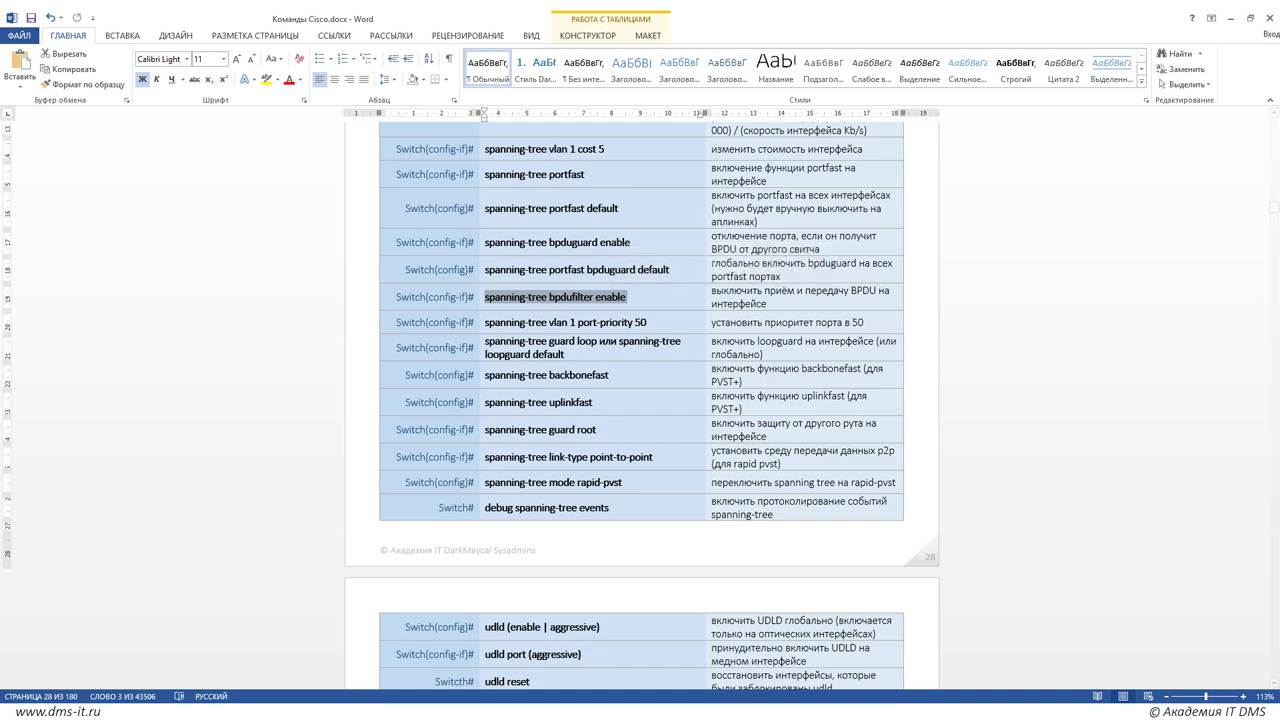
{"action": "key", "text": "alt+Tab"}
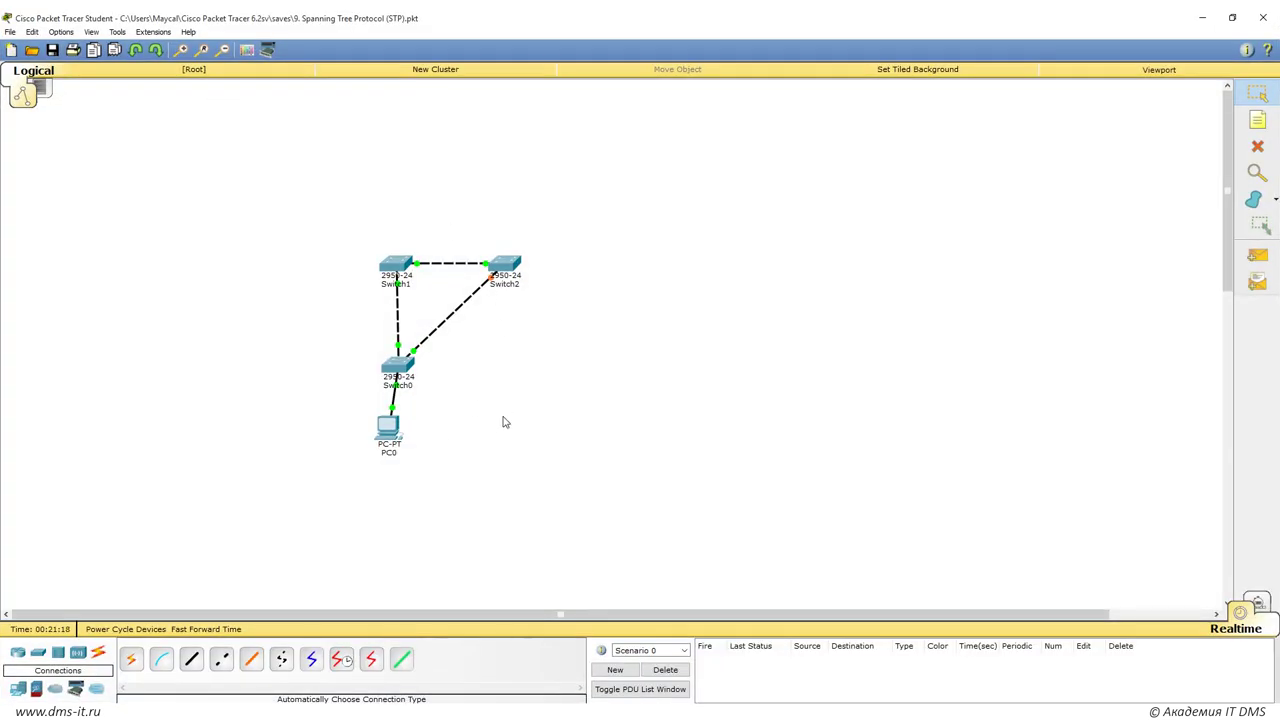
Step: Shift PC0 slightly away from Switch0 and place a 2960-24TT switch beside it
{"action": "left_click_drag", "start_coordinate": [395, 435], "coordinate": [393, 442]}
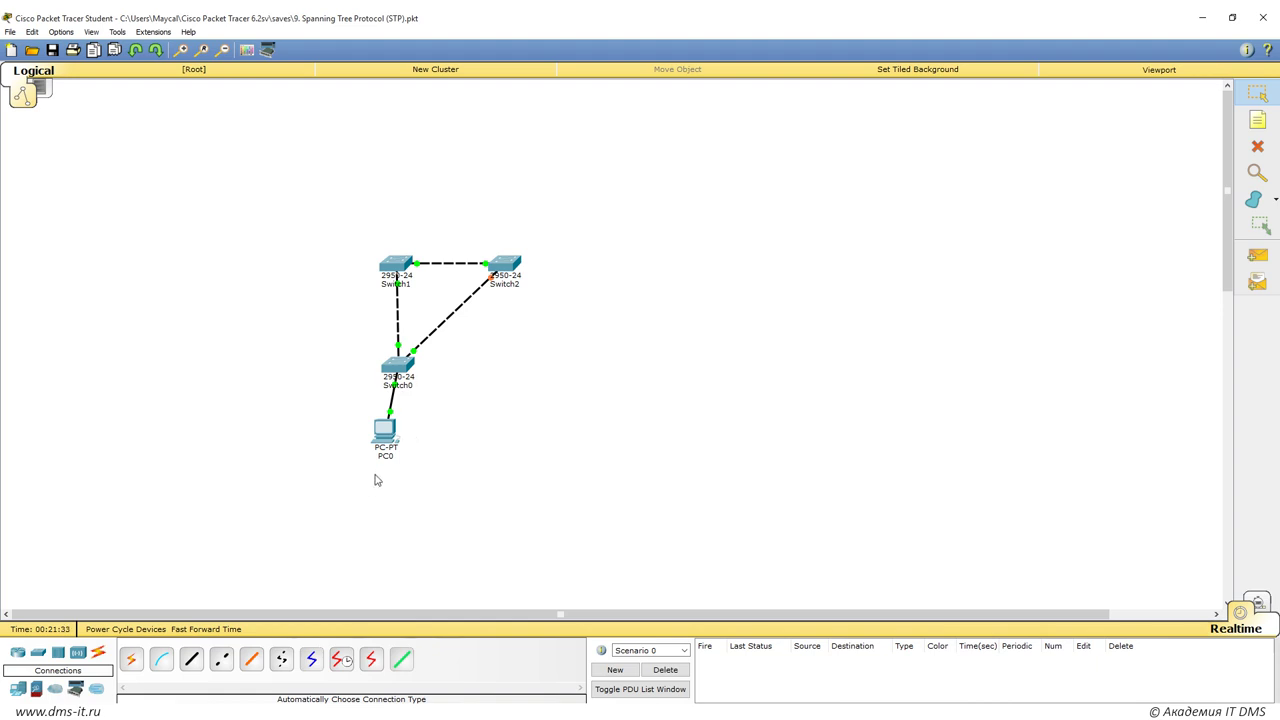
{"action": "left_click", "coordinate": [38, 652]}
{"action": "left_click_drag", "start_coordinate": [131, 658], "coordinate": [443, 437]}
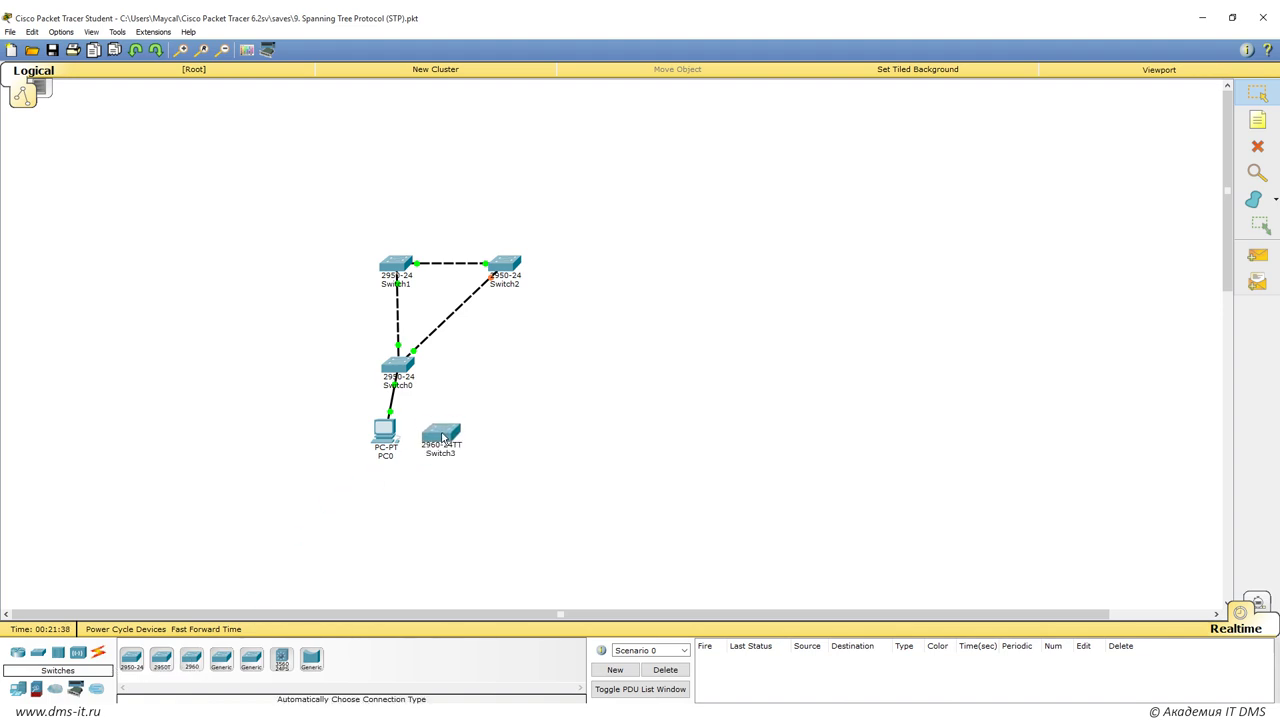
Step: Try reconnecting PC0's cable from Switch0 to the new 2960 switch, and return it to PC0
{"action": "left_click", "coordinate": [398, 366]}
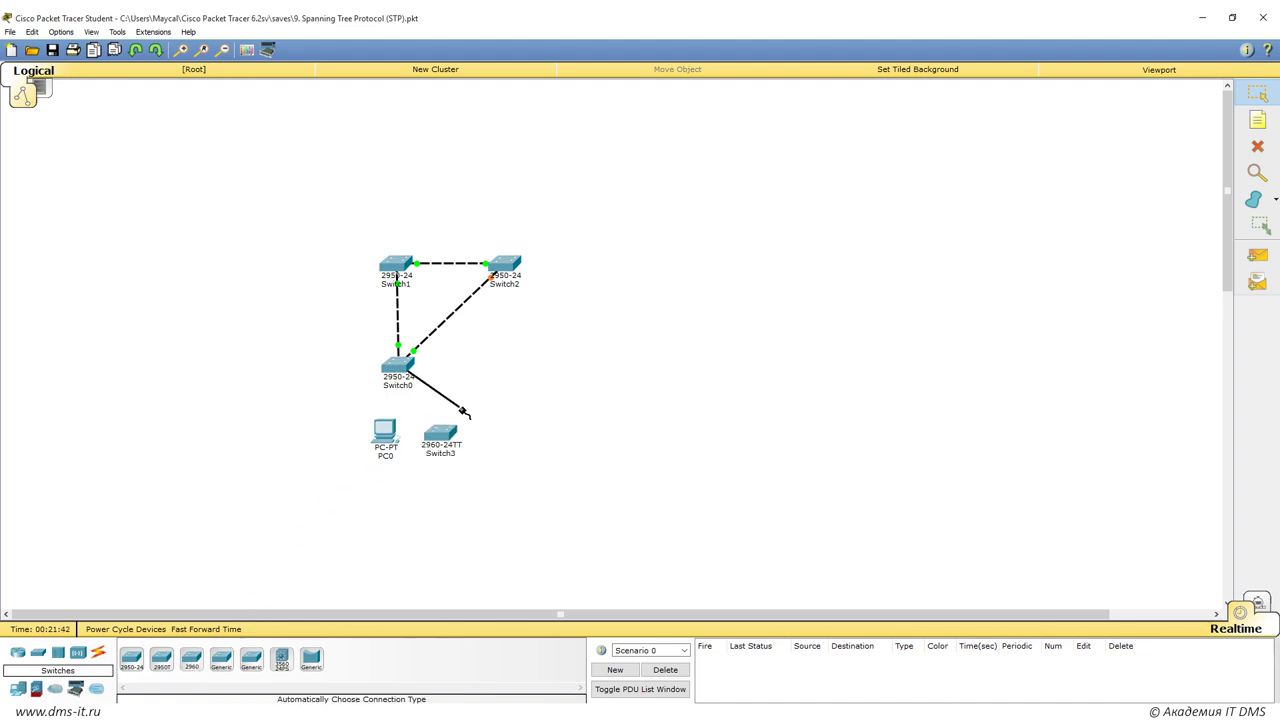
{"action": "left_click", "coordinate": [440, 432]}
{"action": "left_click", "coordinate": [504, 117]}
{"action": "left_click", "coordinate": [385, 430]}
{"action": "left_click", "coordinate": [430, 446]}
Step: Open Switch0's command line in an enlarged window and enter configuration mode for interface fa0/3
{"action": "left_click", "coordinate": [398, 372]}
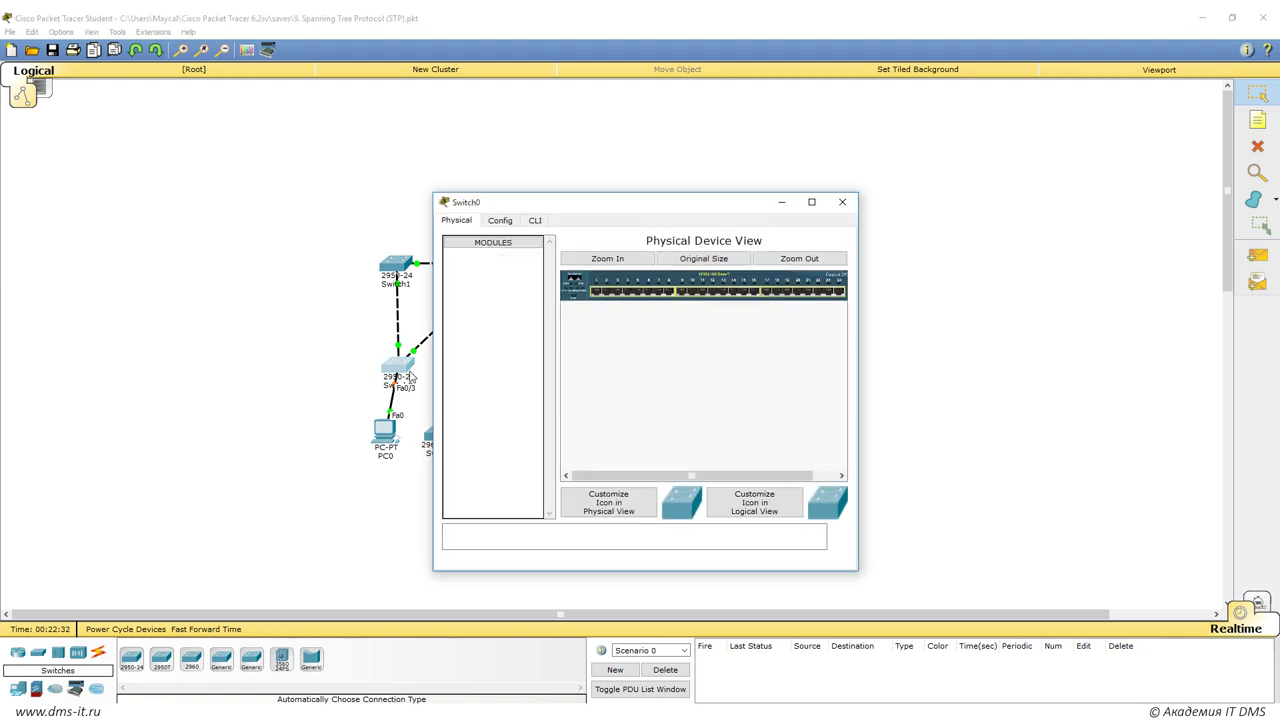
{"action": "left_click", "coordinate": [535, 220]}
{"action": "key", "text": "Return"}
{"action": "key", "text": "Return"}
{"action": "left_click_drag", "start_coordinate": [857, 570], "coordinate": [1021, 634]}
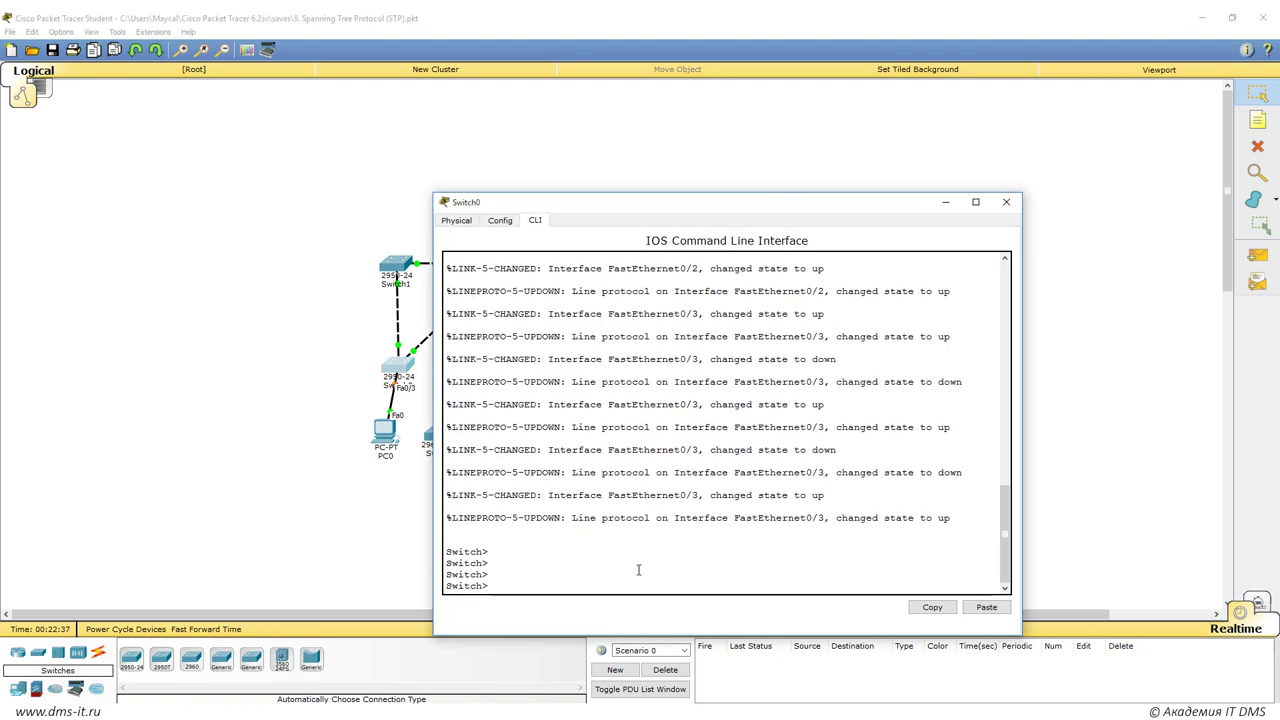
{"action": "type", "text": "en"}
{"action": "key", "text": "Return"}
{"action": "type", "text": "conf ter"}
{"action": "key", "text": "Return"}
{"action": "type", "text": "int fa0/3"}
{"action": "key", "text": "Return"}
Step: Enable BPDU Guard on the interface with "spanning-tree bpduguard enable"
{"action": "type", "text": "span"}
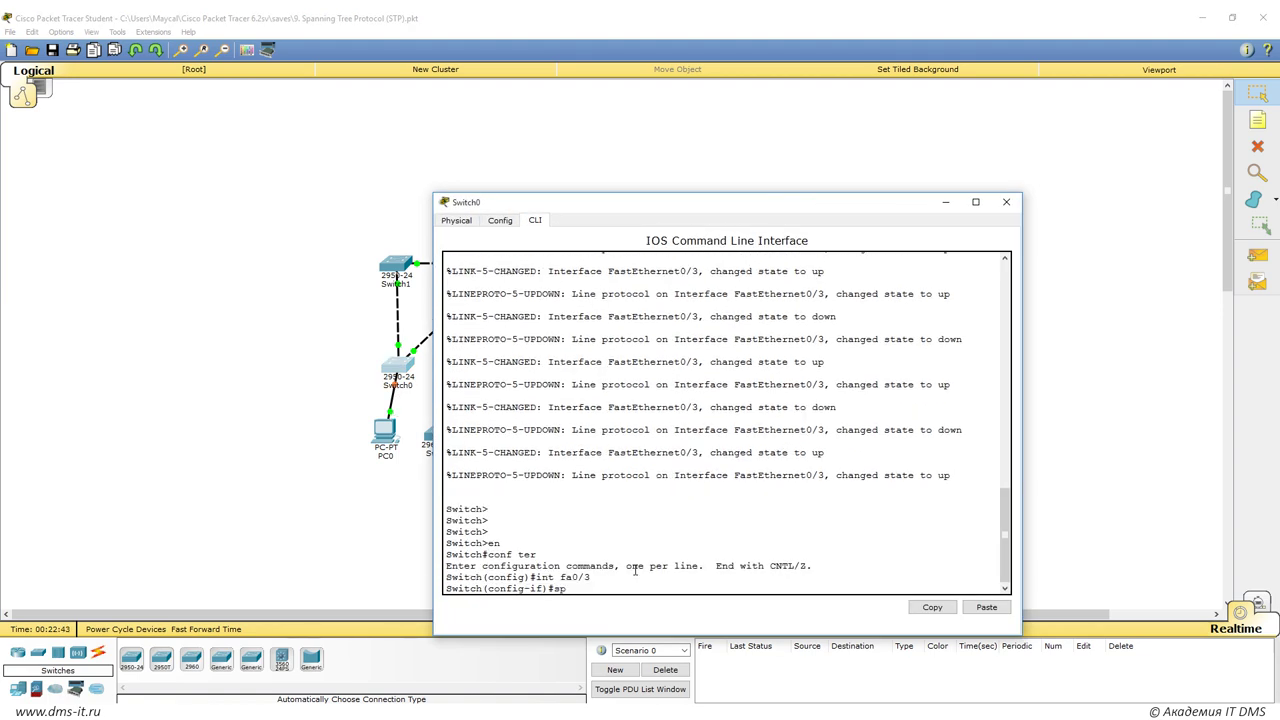
{"action": "key", "text": "Tab"}
{"action": "type", "text": "bp"}
{"action": "key", "text": "Tab"}
{"action": "type", "text": "en"}
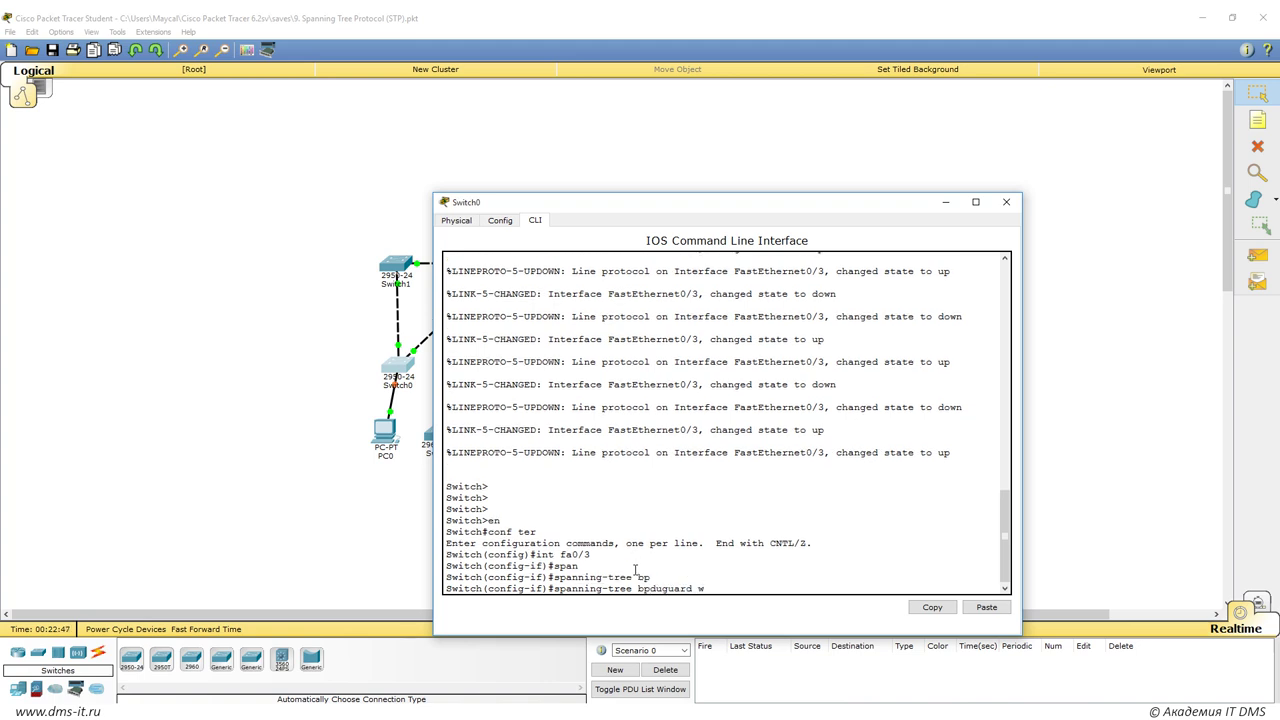
{"action": "key", "text": "Tab"}
{"action": "key", "text": "Return"}
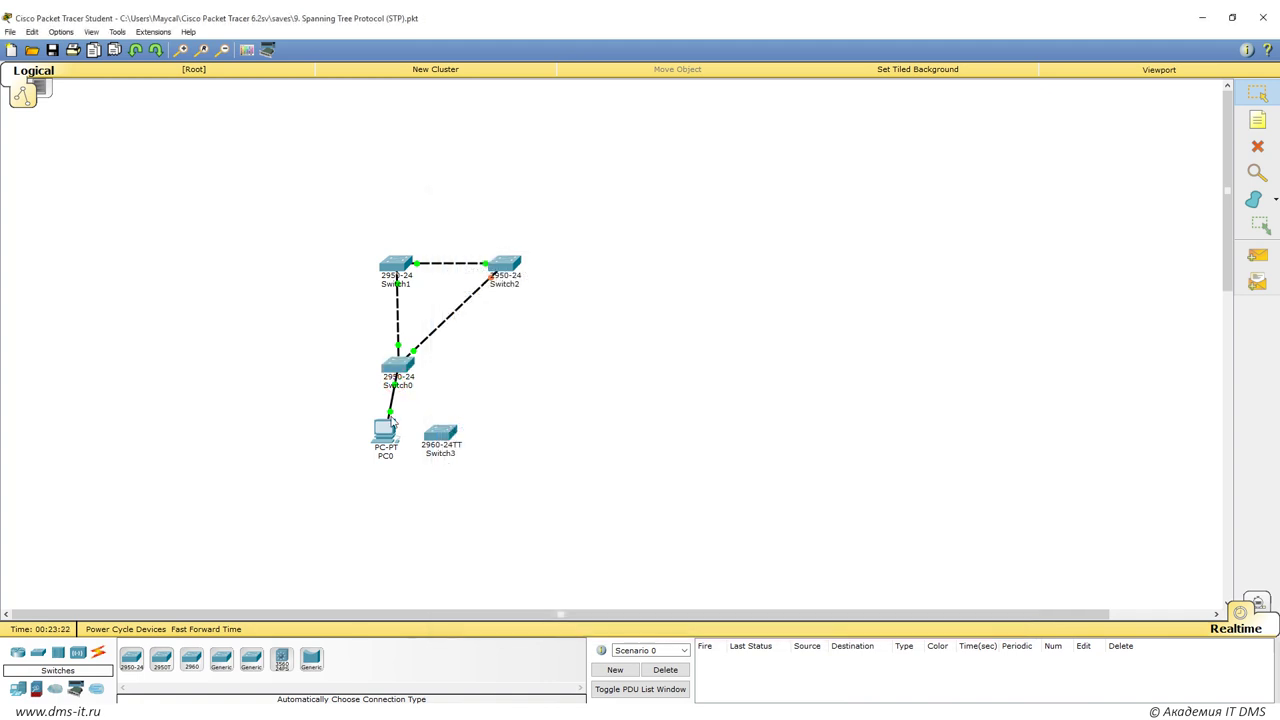
Step: Move the PC0 end of Switch0's cable to port FastEthernet0/12 on the 2960 switch
{"action": "left_click", "coordinate": [442, 432]}
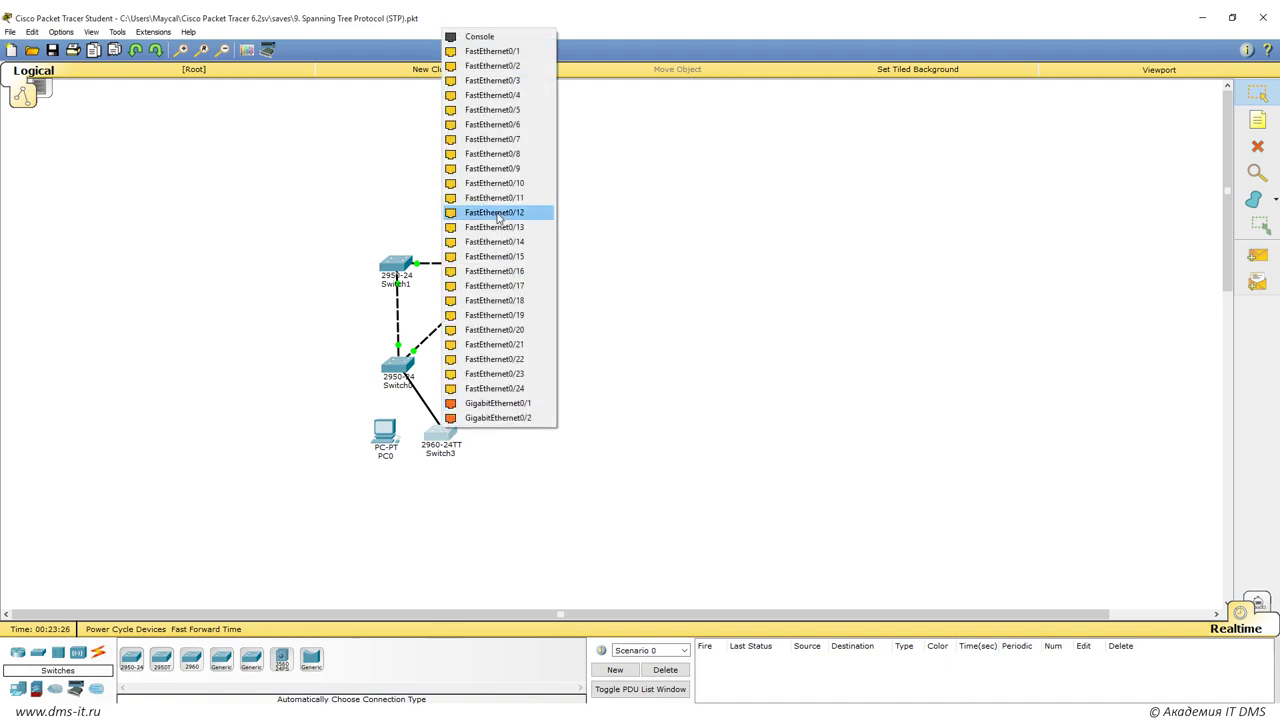
{"action": "left_click", "coordinate": [498, 216]}
{"action": "left_click", "coordinate": [409, 380]}
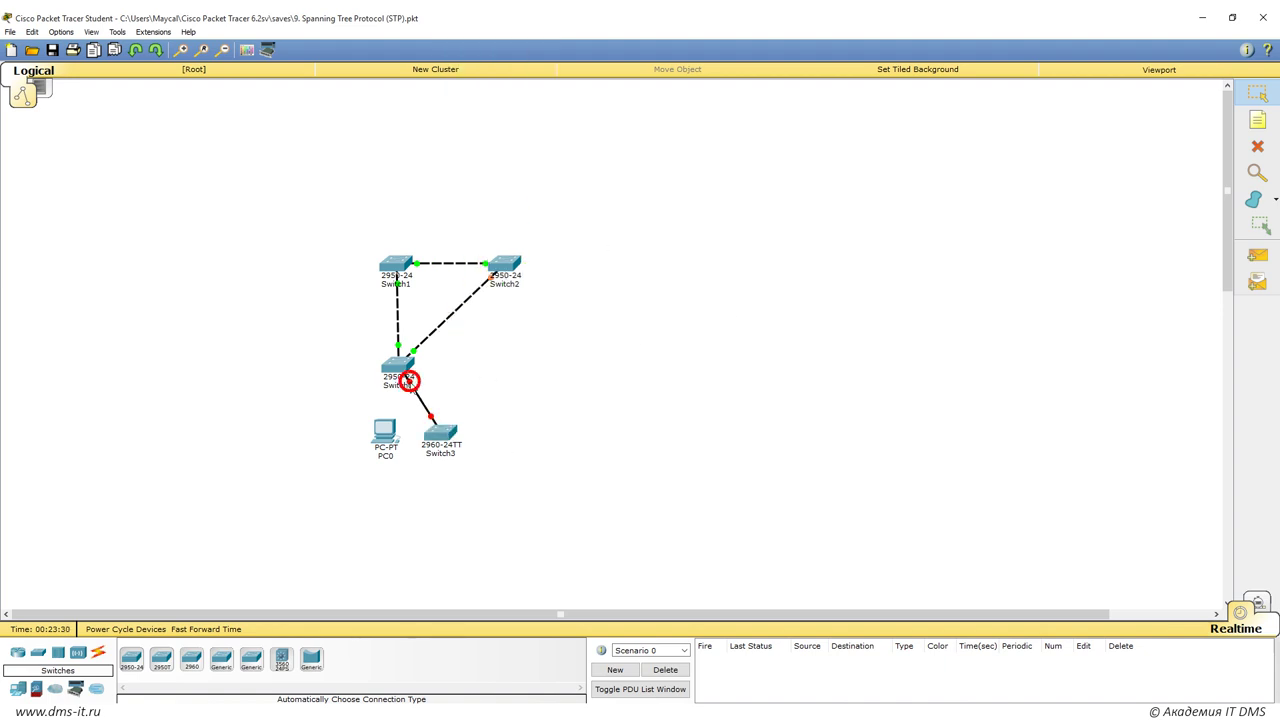
Step: Reopen Switch0's command line and examine the BPDU Guard and err-disable messages for FastEthernet0/3
{"action": "left_click", "coordinate": [398, 370]}
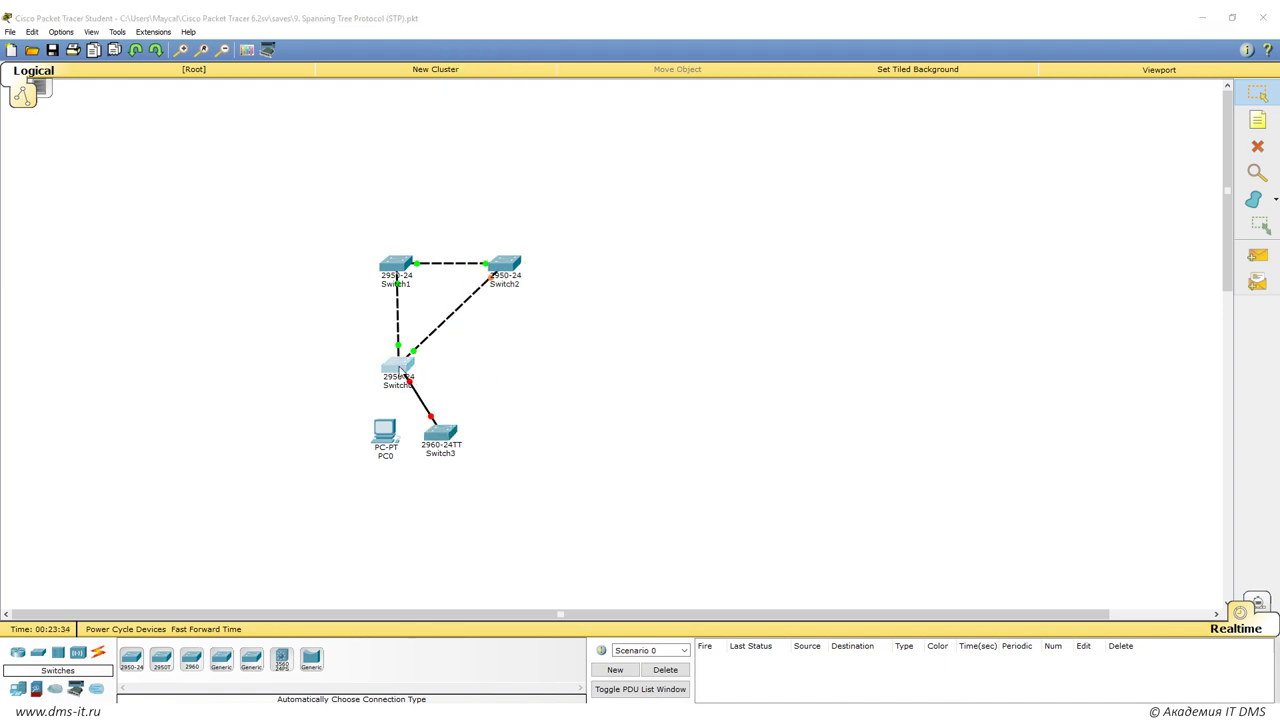
{"action": "left_click_drag", "start_coordinate": [857, 574], "coordinate": [1032, 620]}
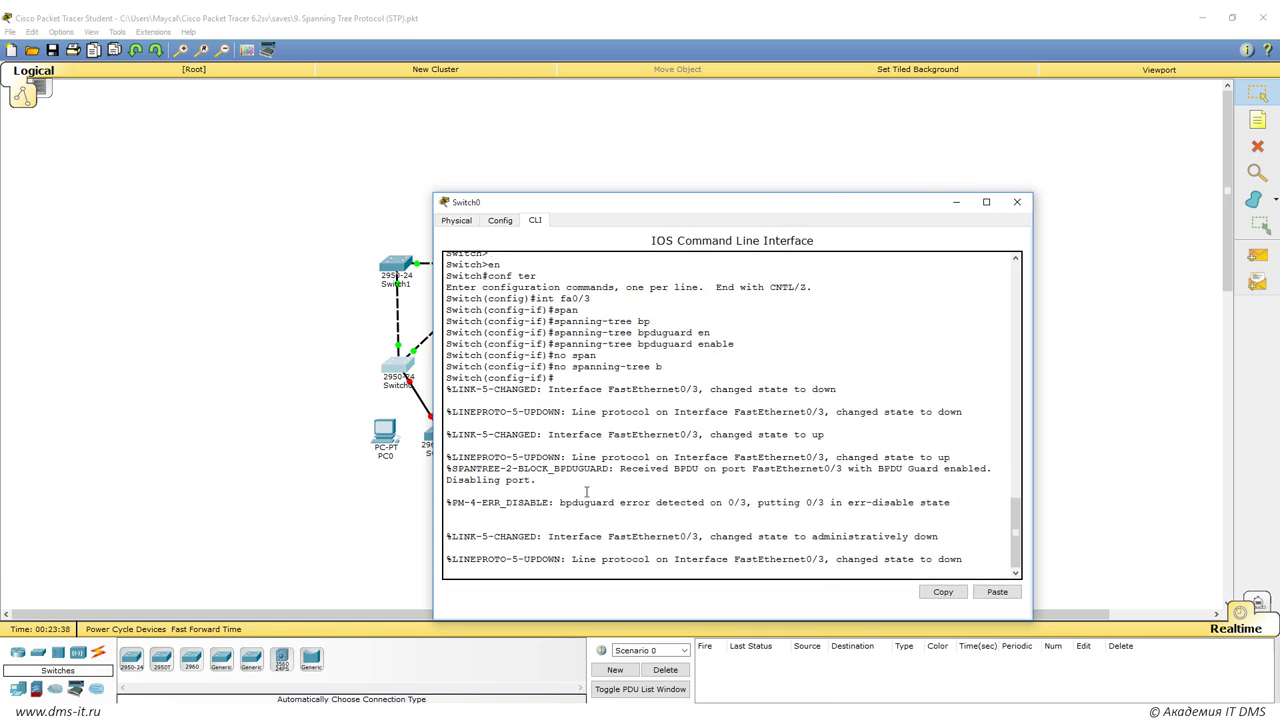
{"action": "left_click_drag", "start_coordinate": [484, 502], "coordinate": [614, 507]}
{"action": "left_click", "coordinate": [597, 526]}
{"action": "double_click", "coordinate": [737, 503]}
{"action": "left_click_drag", "start_coordinate": [620, 469], "coordinate": [848, 469]}
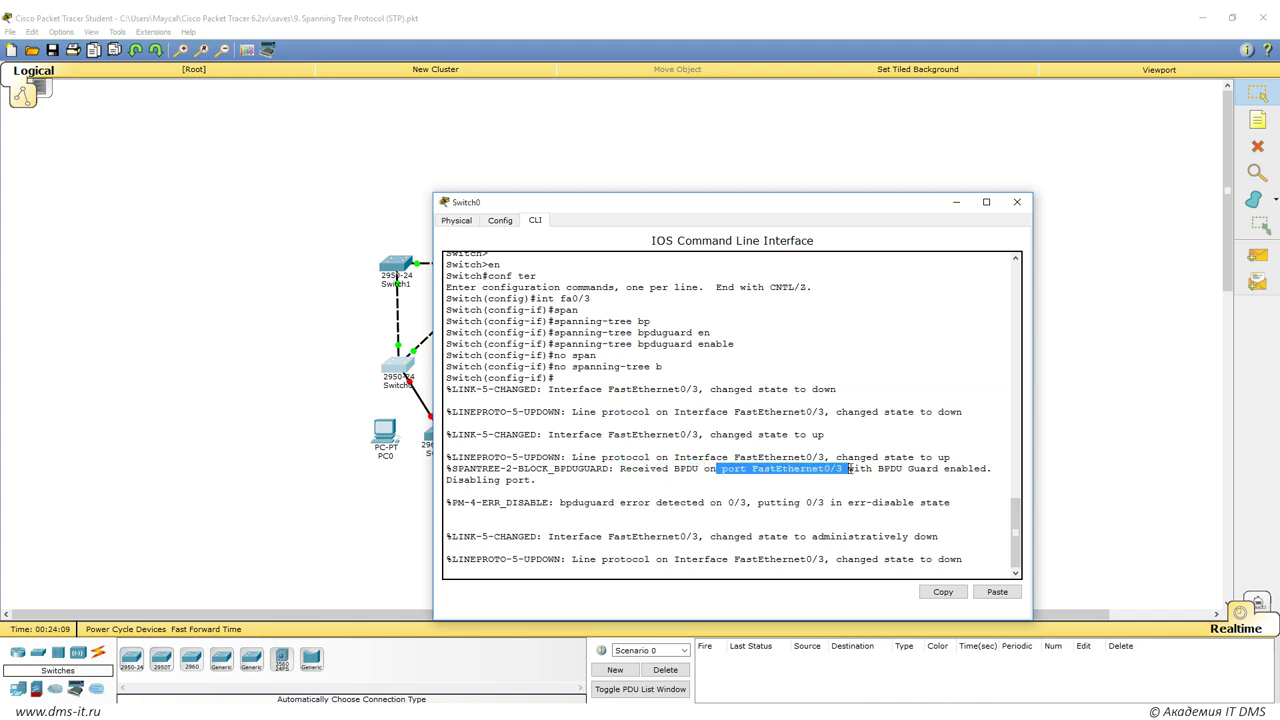
Step: Move Switch0's window clear of the topology and highlight the "Disabling port" message
{"action": "left_click_drag", "start_coordinate": [712, 203], "coordinate": [882, 163]}
{"action": "left_click_drag", "start_coordinate": [1016, 429], "coordinate": [1140, 428]}
{"action": "left_click", "coordinate": [990, 434]}
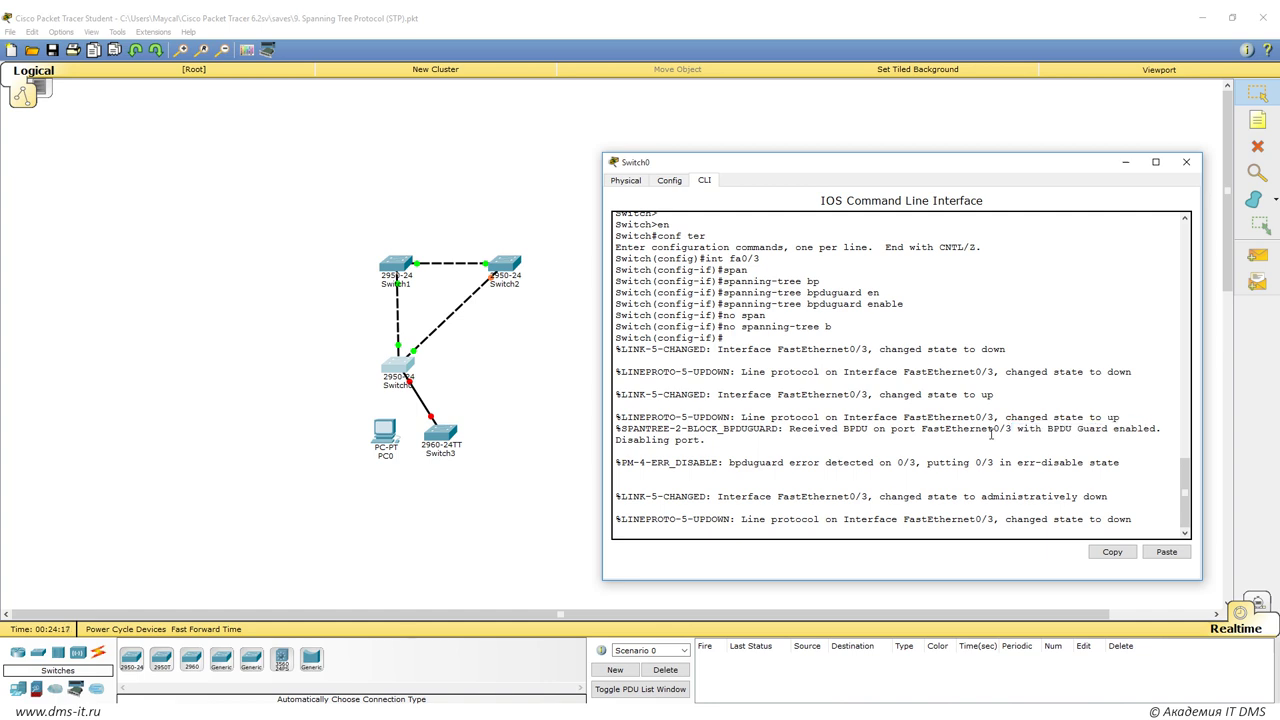
{"action": "mouse_move", "coordinate": [617, 440]}
{"action": "left_mouse_down"}
{"action": "mouse_move", "coordinate": [704, 440]}
{"action": "mouse_move", "coordinate": [599, 440]}
{"action": "left_mouse_up"}
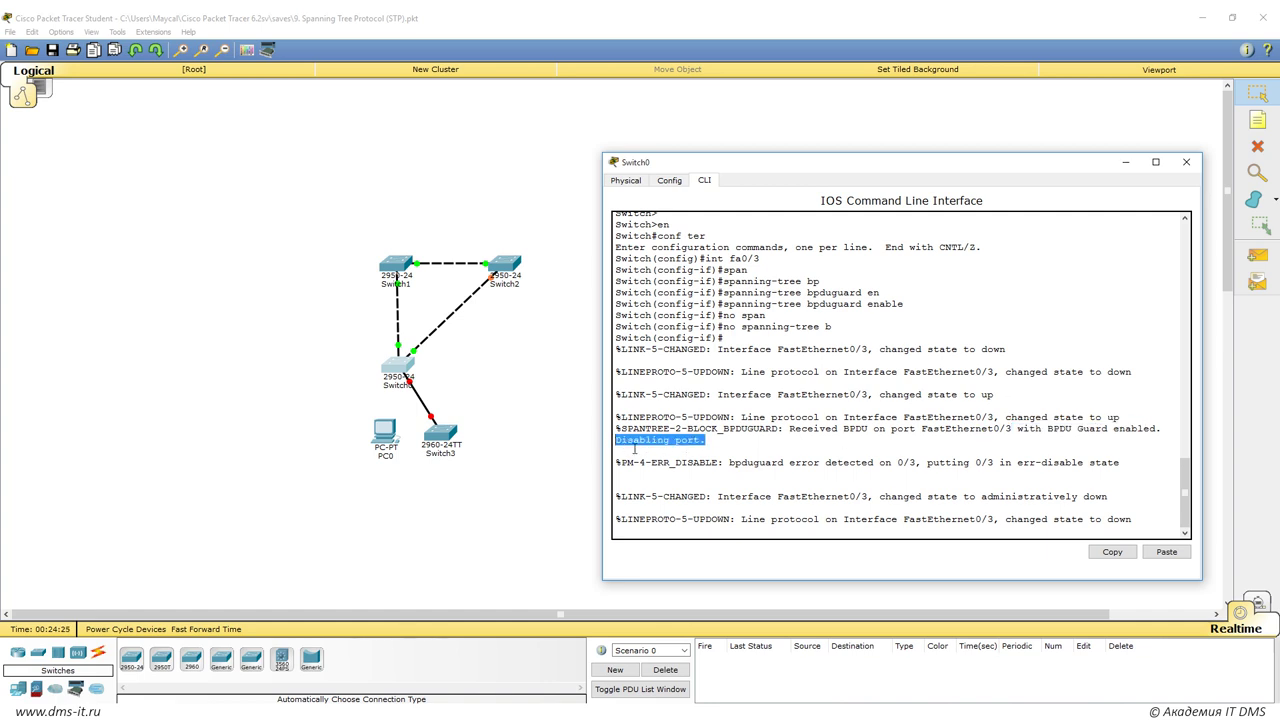
{"action": "left_click_drag", "start_coordinate": [617, 441], "coordinate": [700, 442]}
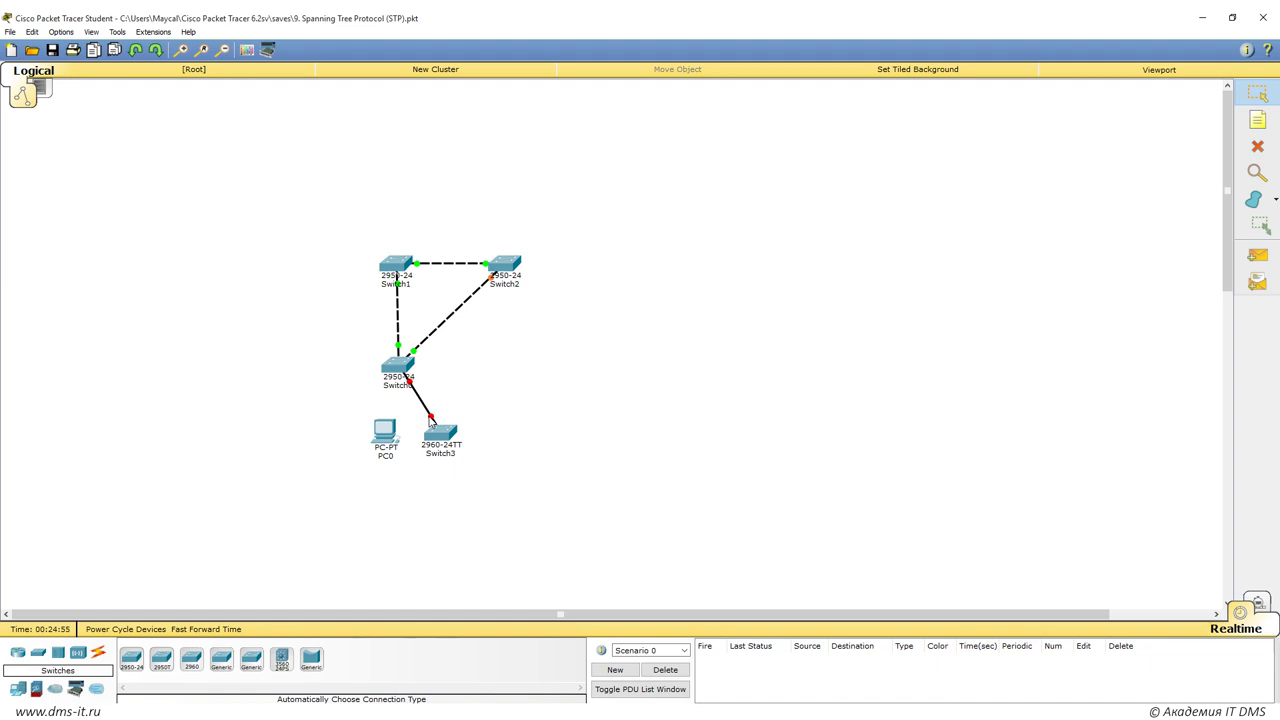
Step: Reconnect the 2960 end of the cable to PC0 and restart Switch0's fa0/3 with "shut" and "no shut"
{"action": "left_click", "coordinate": [380, 422]}
{"action": "left_click", "coordinate": [445, 446]}
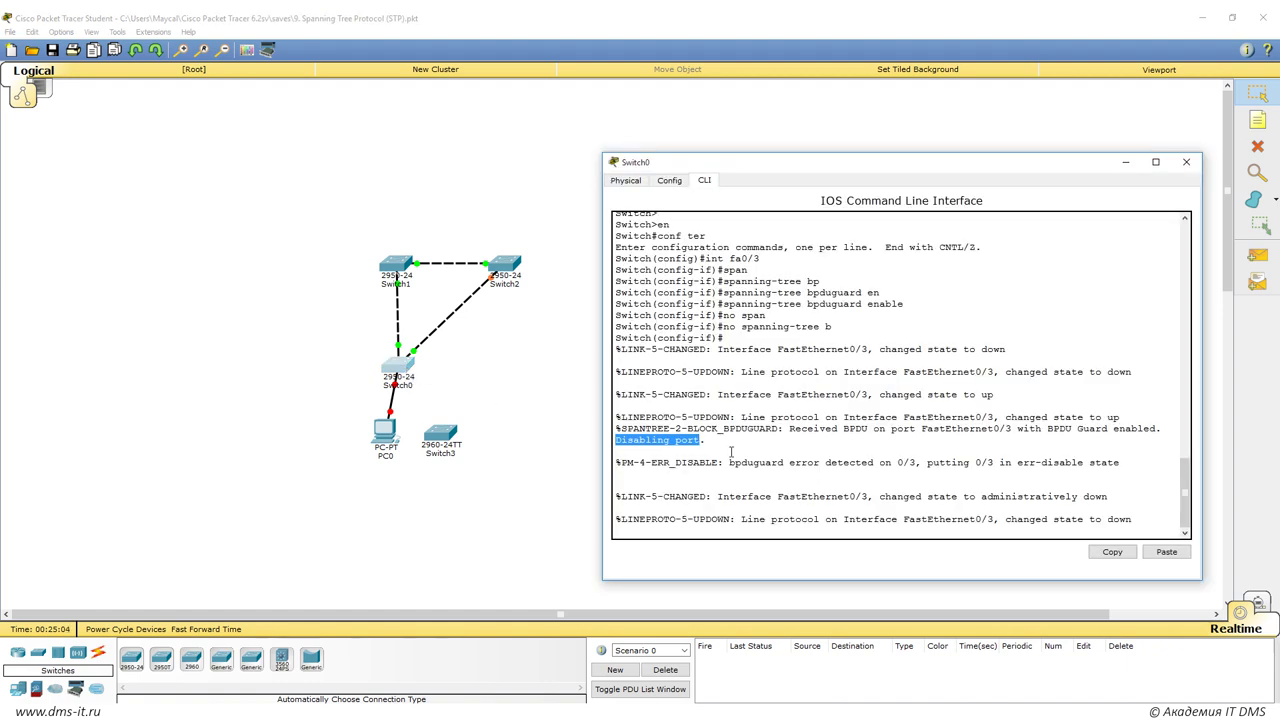
{"action": "key", "text": "Return"}
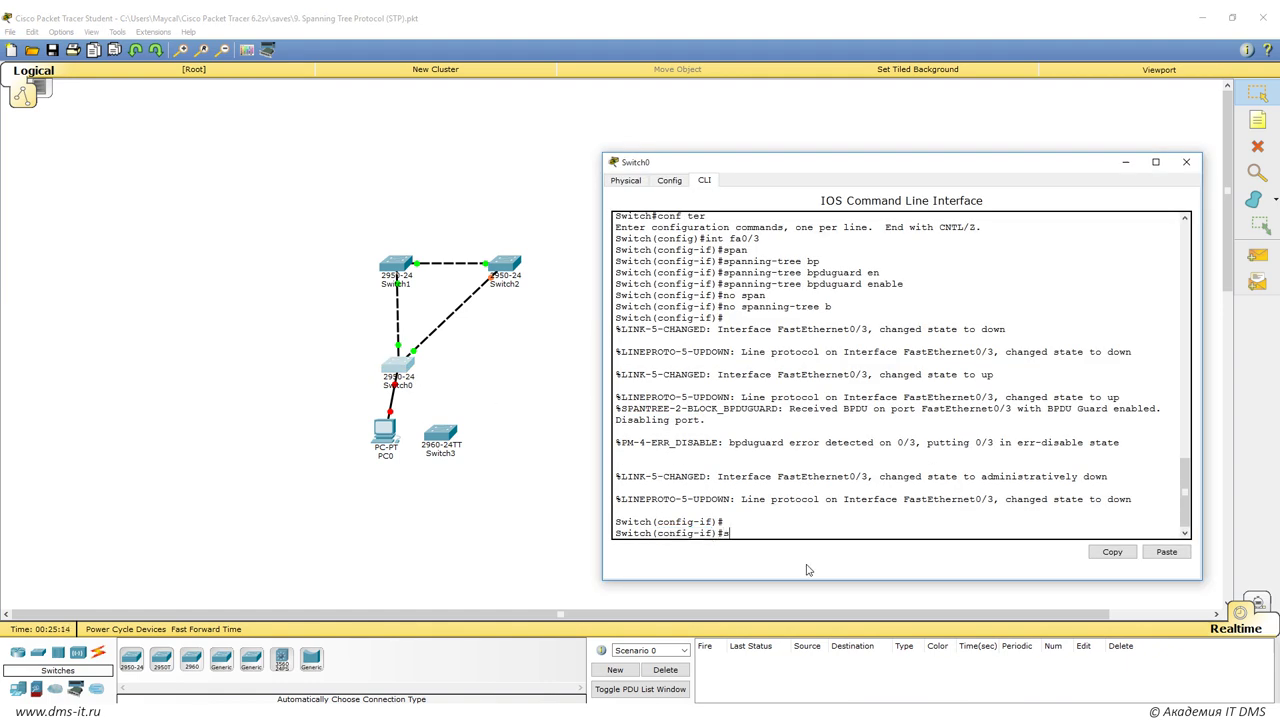
{"action": "type", "text": "shut"}
{"action": "key", "text": "Return"}
{"action": "type", "text": "no shut"}
{"action": "key", "text": "Return"}
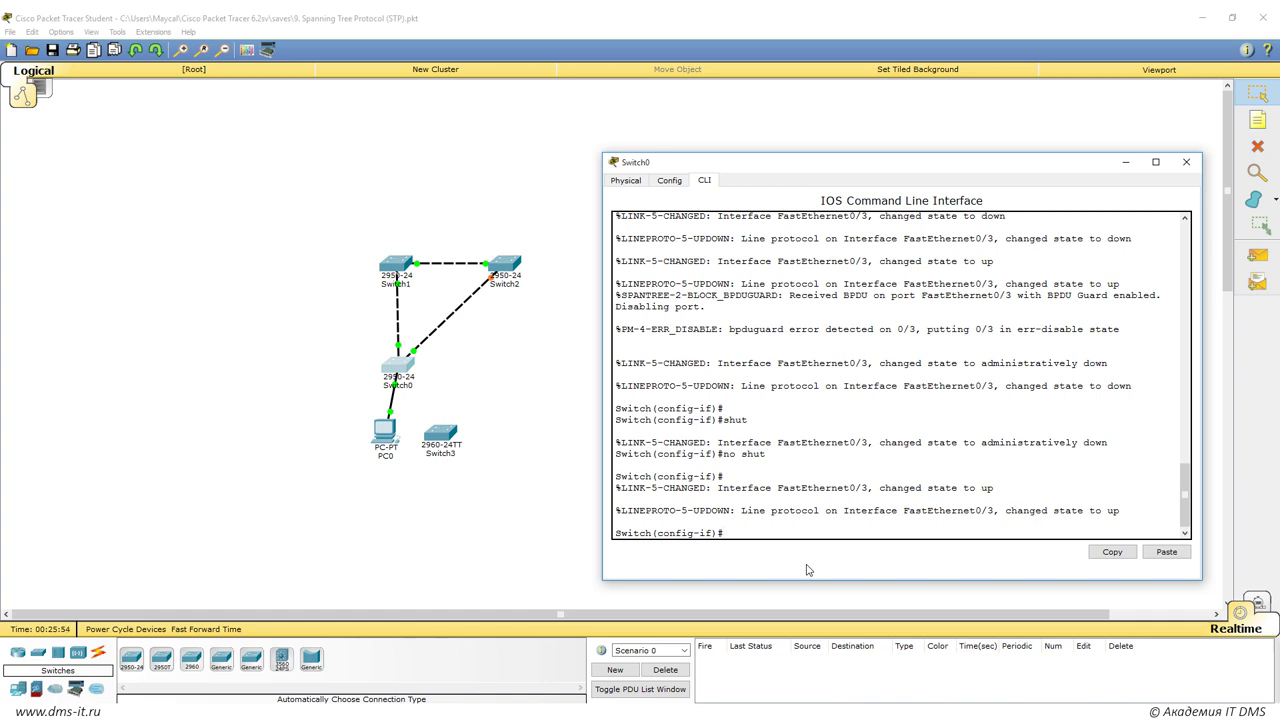
Step: Leave interface configuration mode with "exit" and close Switch0's window
{"action": "key", "text": "Return"}
{"action": "key", "text": "Return"}
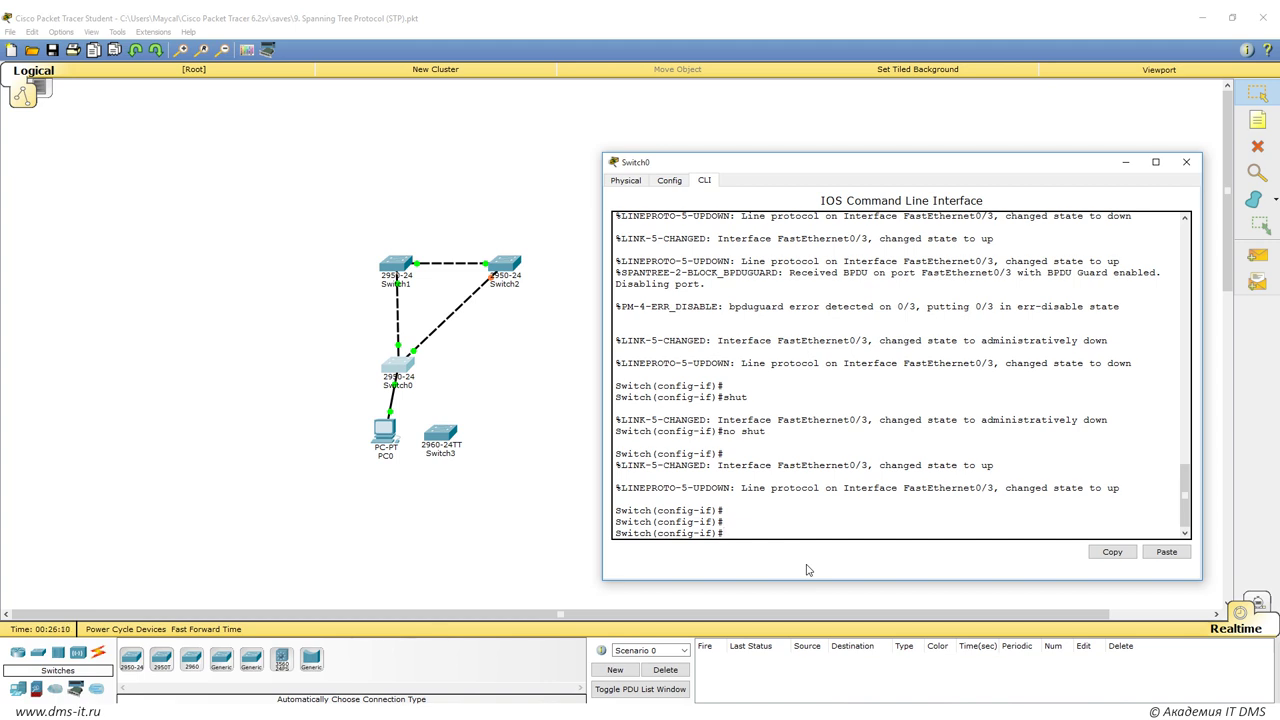
{"action": "key", "text": "Return"}
{"action": "key", "text": "Return"}
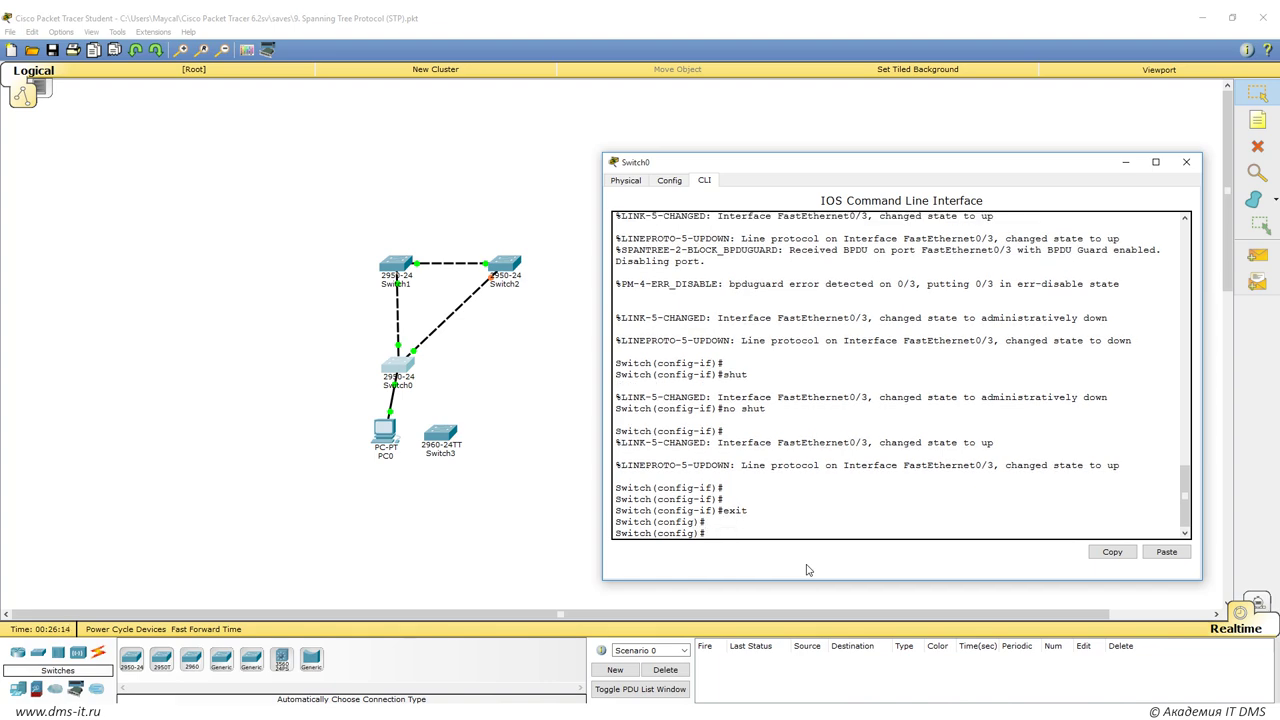
{"action": "left_click", "coordinate": [1186, 161]}
Step: Minimize Packet Tracer, launch GNS3 and dismiss its startup dialogs
{"action": "left_click", "coordinate": [1203, 22]}
{"action": "double_click", "coordinate": [25, 375]}
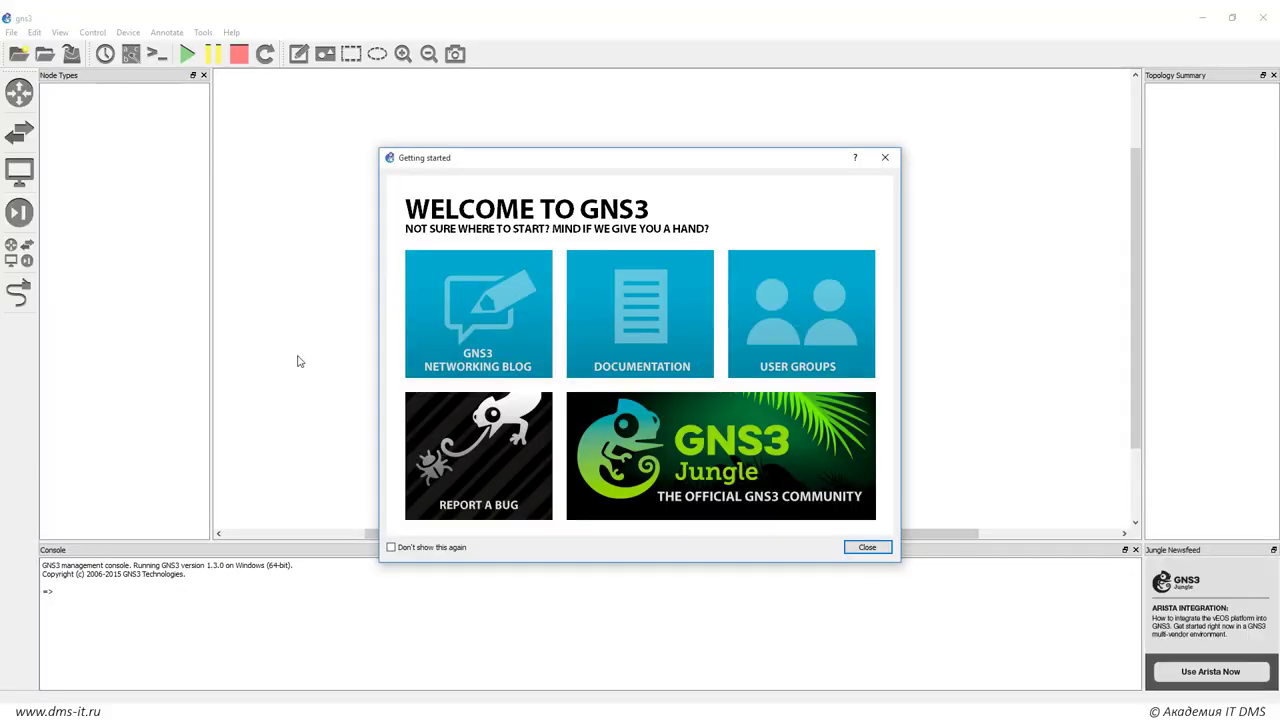
{"action": "left_click", "coordinate": [870, 544]}
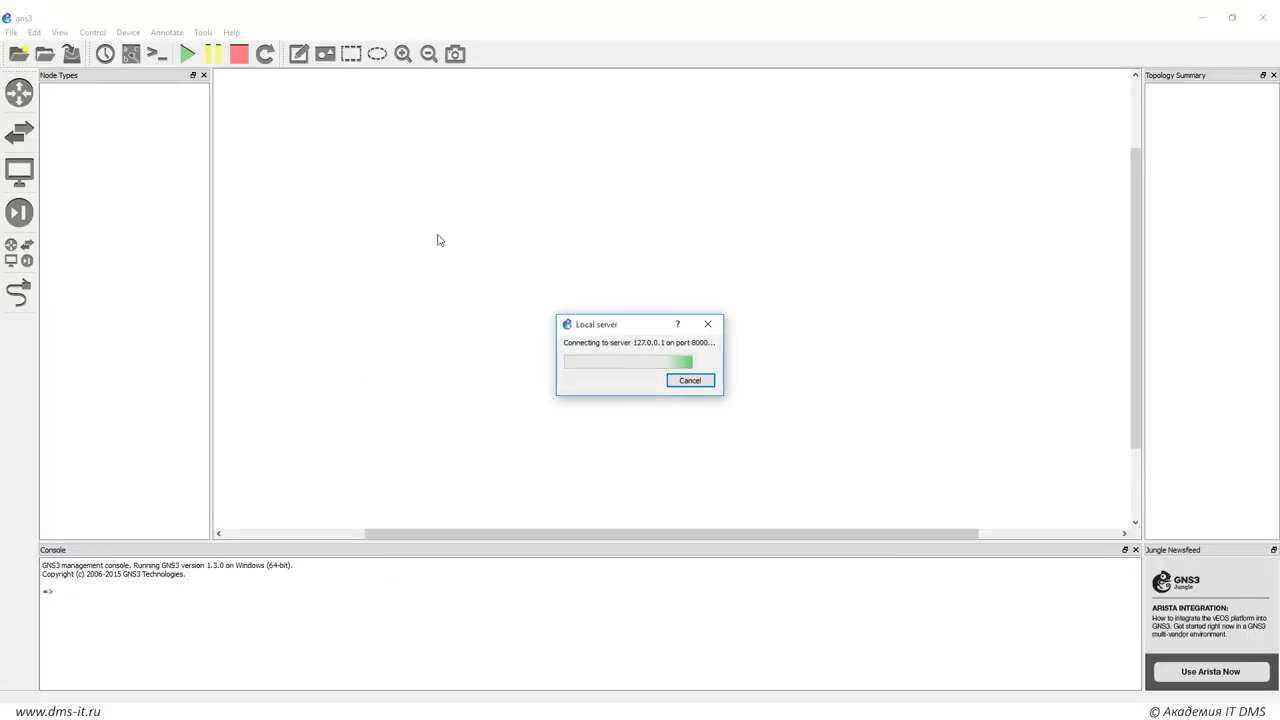
{"action": "key", "text": "Return"}
{"action": "key", "text": "Return"}
Step: Add a c3745 router to the empty GNS3 workspace and start it
{"action": "left_click", "coordinate": [19, 92]}
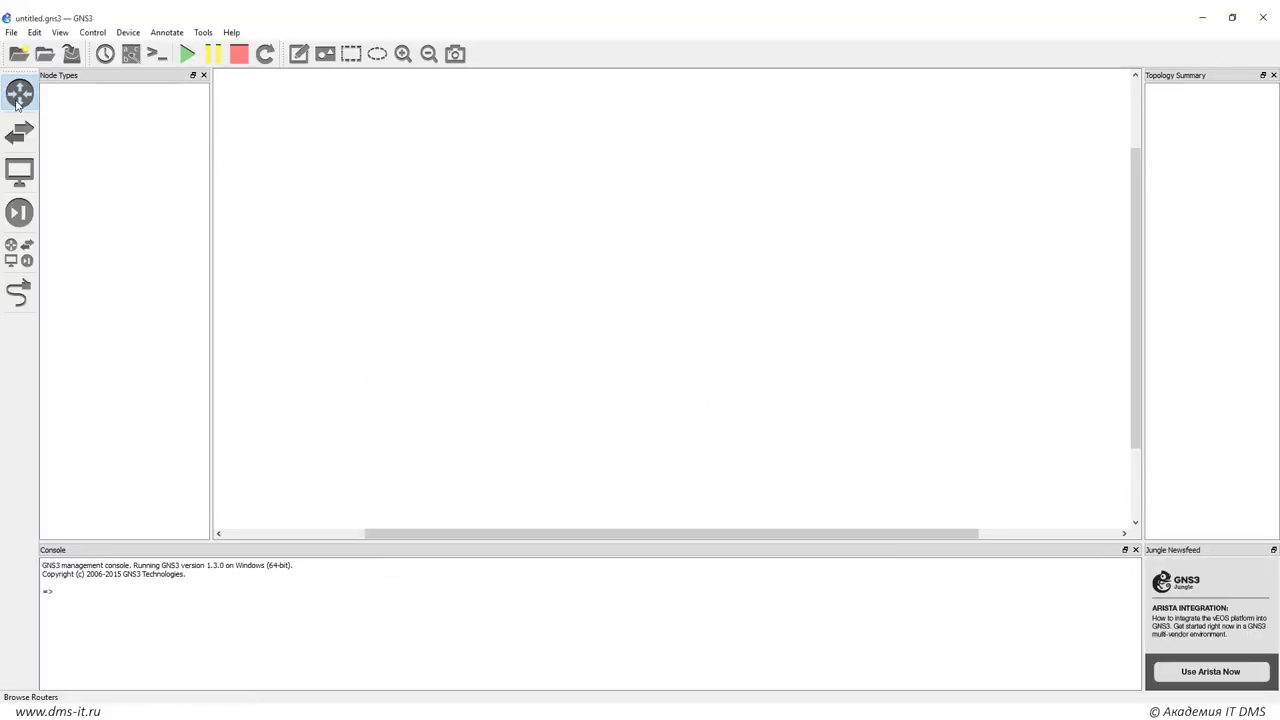
{"action": "left_click_drag", "start_coordinate": [60, 95], "coordinate": [450, 222]}
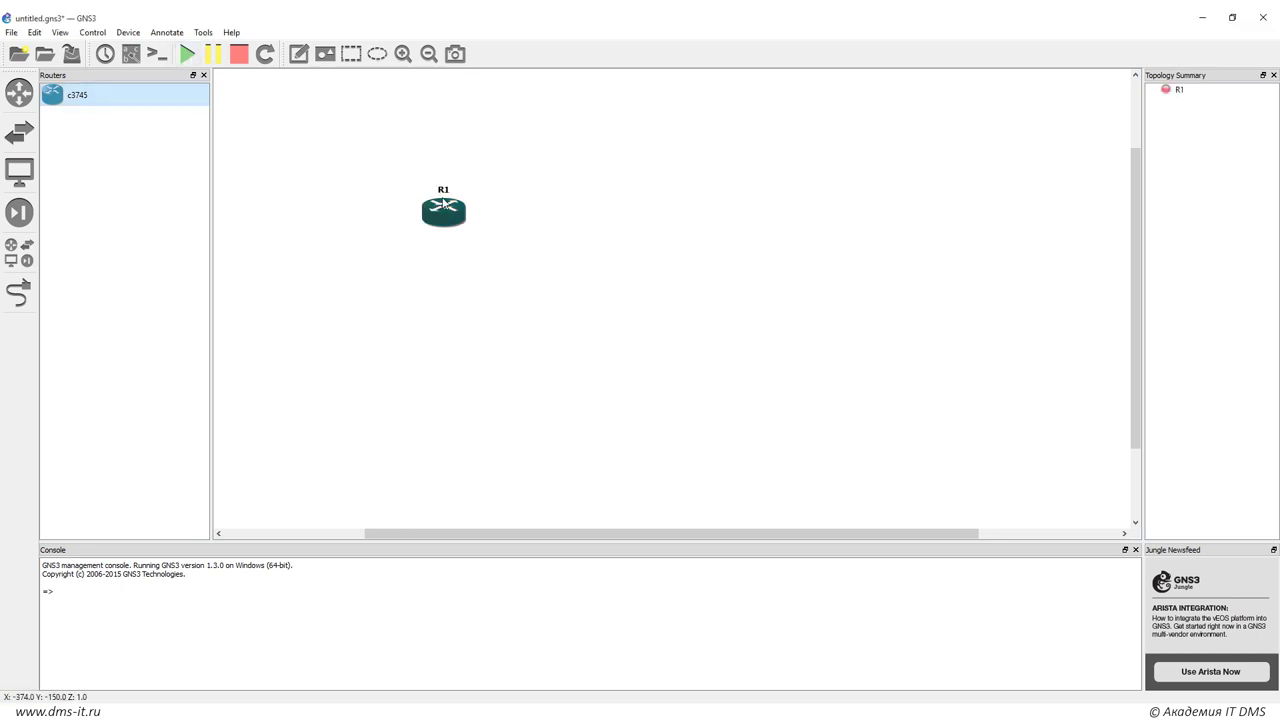
{"action": "left_click", "coordinate": [186, 55]}
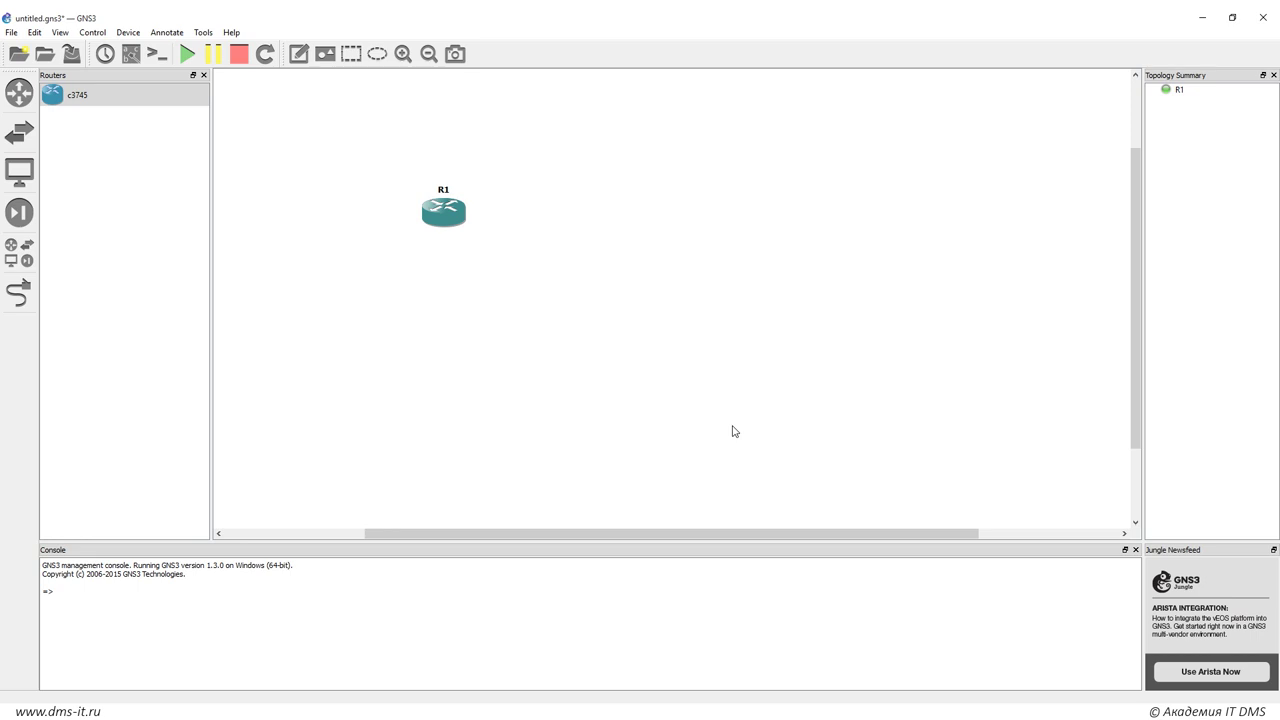
Step: Open the router's console and display the automatic recovery settings with "show errdisable recovery"
{"action": "double_click", "coordinate": [443, 211]}
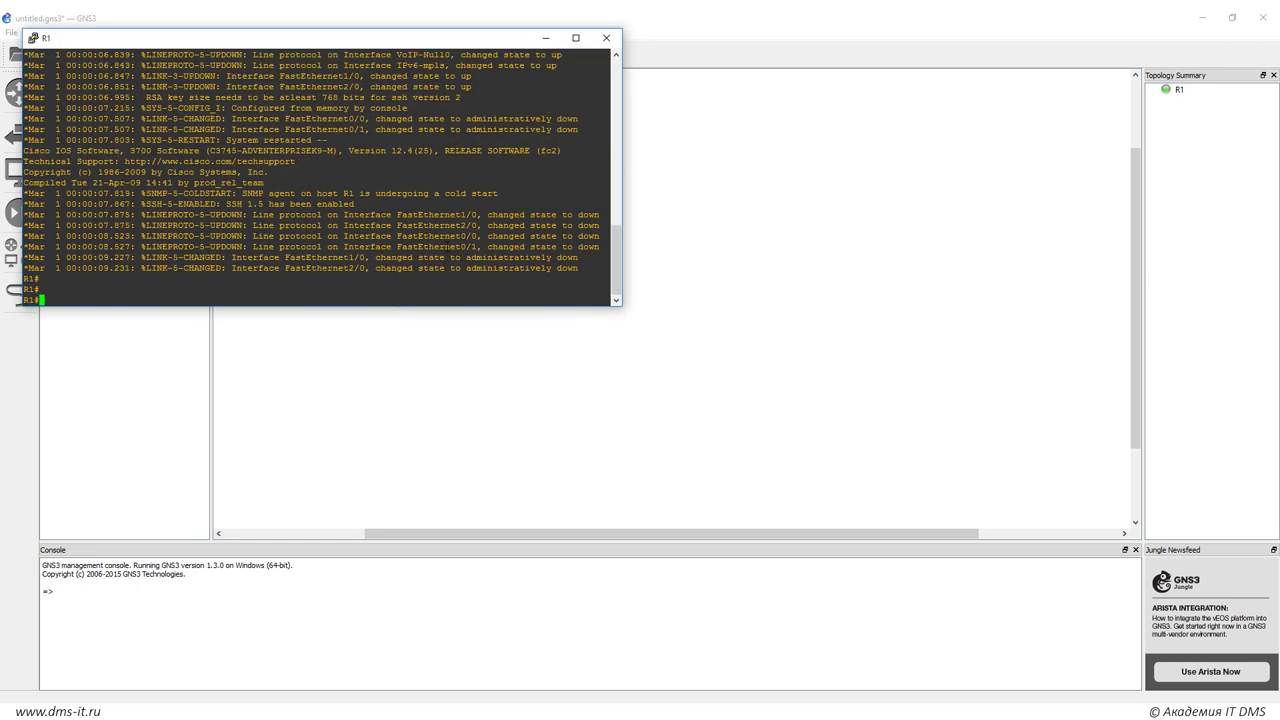
{"action": "left_click_drag", "start_coordinate": [407, 37], "coordinate": [854, 121]}
{"action": "type", "text": "show er"}
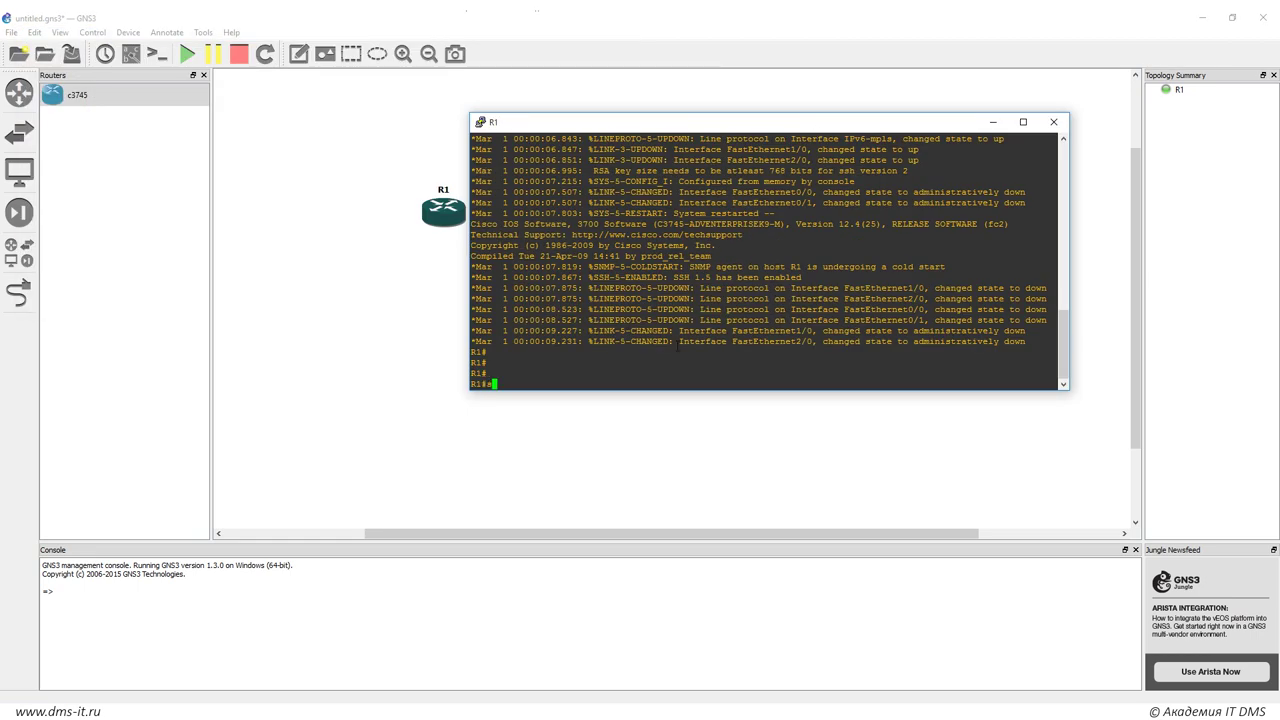
{"action": "key", "text": "Tab"}
{"action": "type", "text": "rec"}
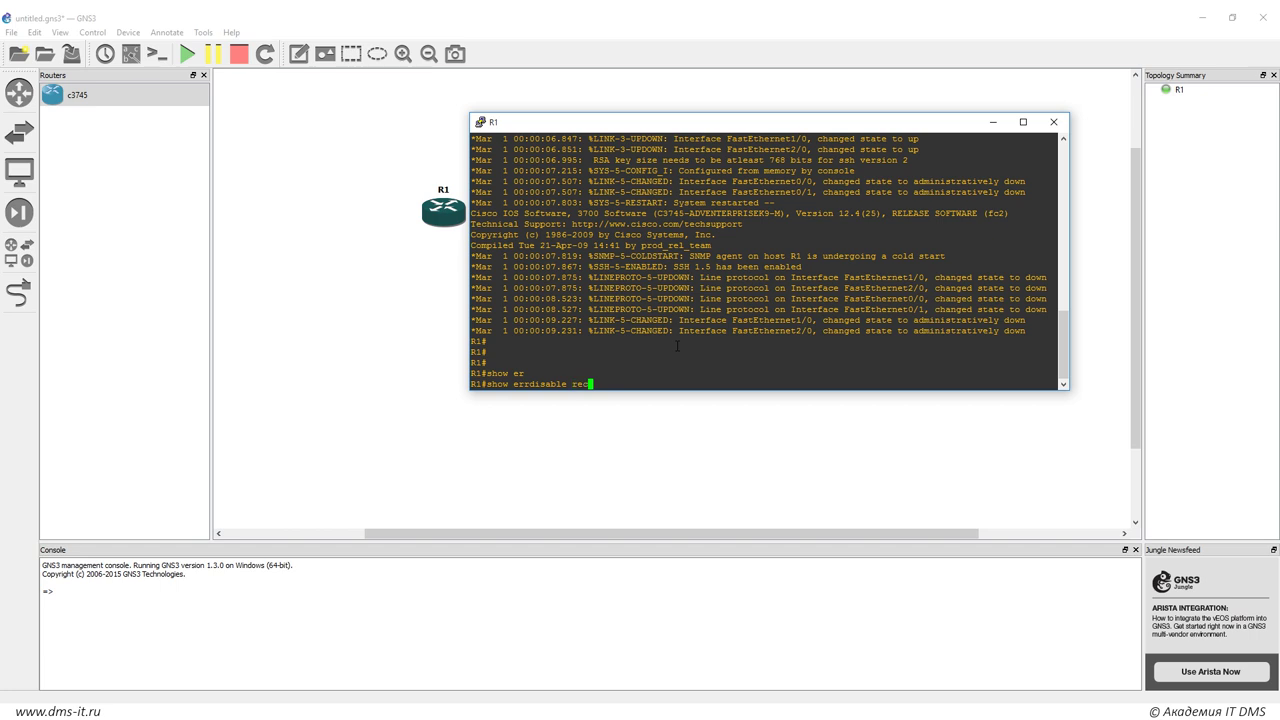
{"action": "key", "text": "Tab"}
{"action": "key", "text": "Return"}
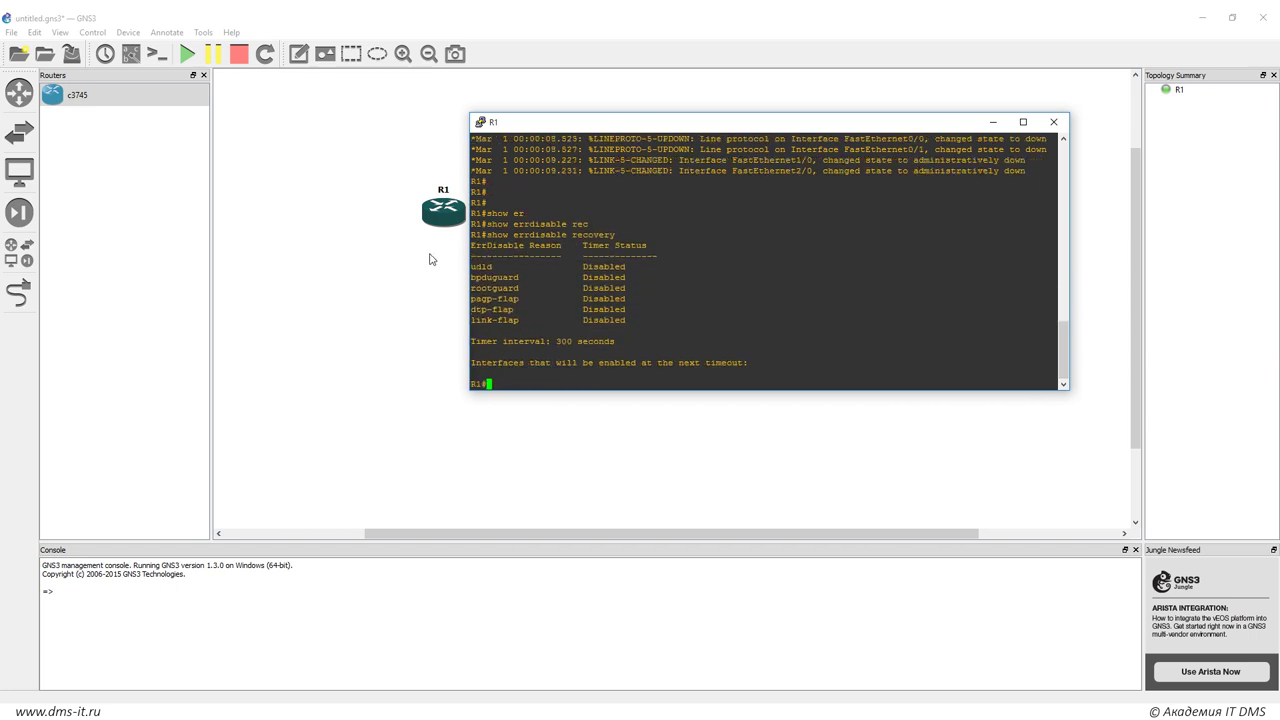
Step: Highlight the timer interval line and the list of err-disable reasons in the console output
{"action": "left_click_drag", "start_coordinate": [471, 341], "coordinate": [617, 342]}
{"action": "left_click_drag", "start_coordinate": [472, 265], "coordinate": [638, 312]}
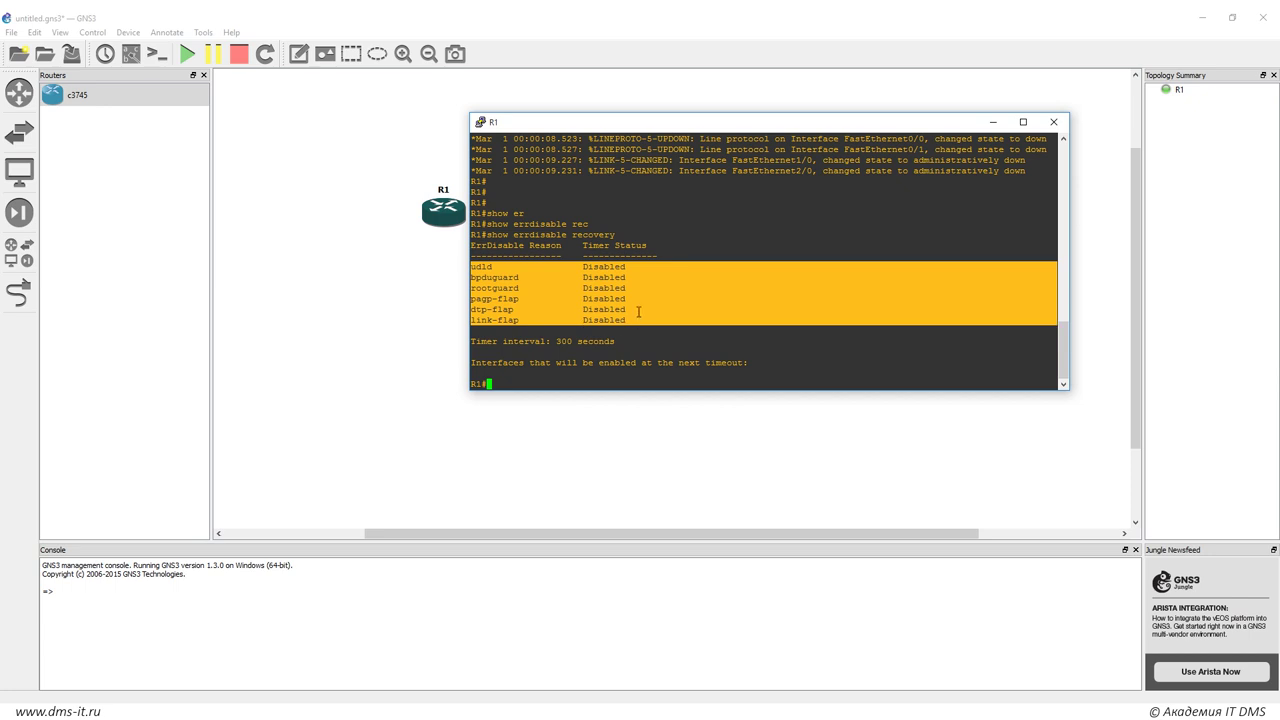
{"action": "right_click", "coordinate": [638, 312]}
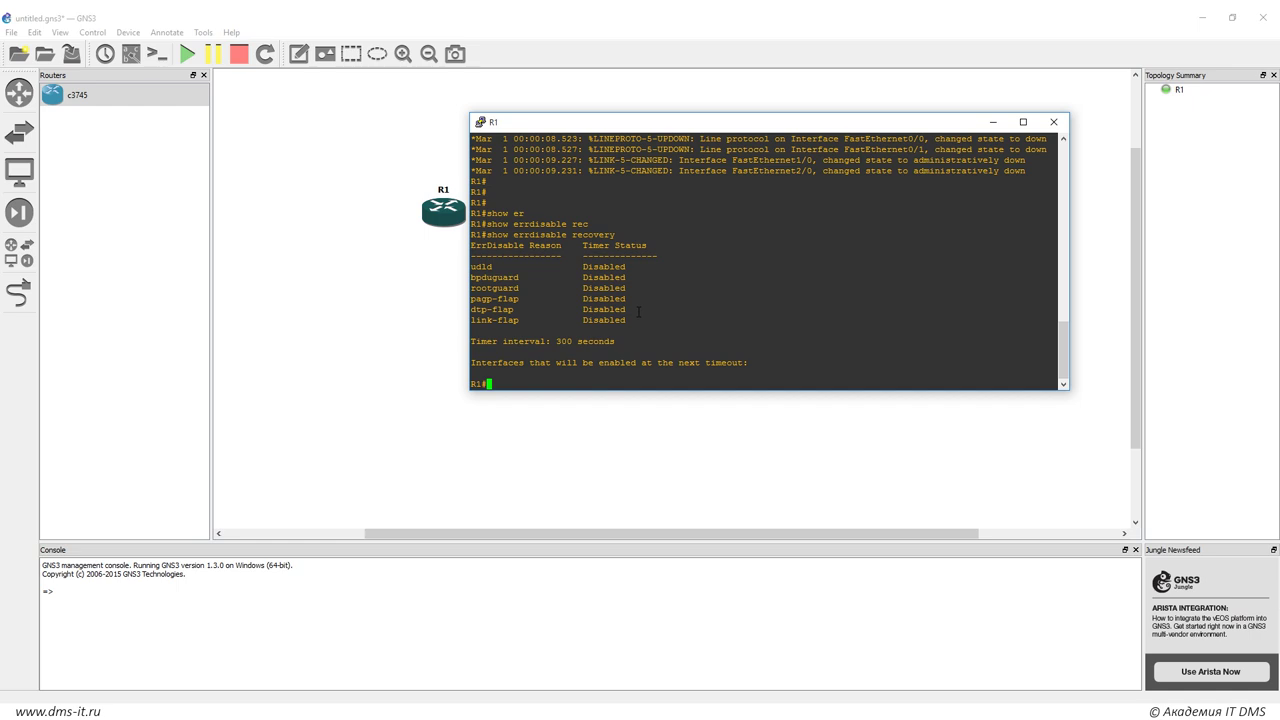
Step: Highlight err-disable reasons and their timer statuses in the errdisable recovery table
{"action": "left_click_drag", "start_coordinate": [624, 266], "coordinate": [1058, 277]}
{"action": "left_click", "coordinate": [514, 266]}
{"action": "left_click", "coordinate": [1058, 277]}
{"action": "left_click_drag", "start_coordinate": [528, 298], "coordinate": [472, 298]}
{"action": "left_click_drag", "start_coordinate": [582, 298], "coordinate": [622, 298]}
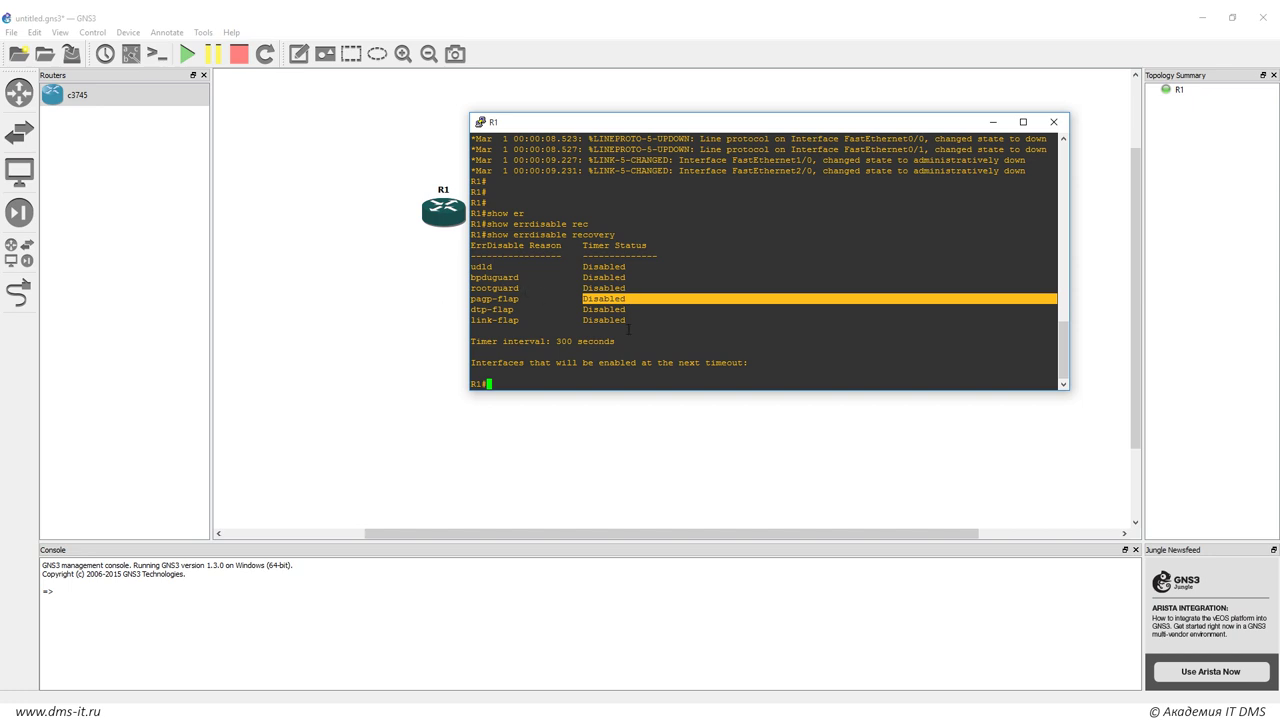
{"action": "left_click", "coordinate": [606, 360]}
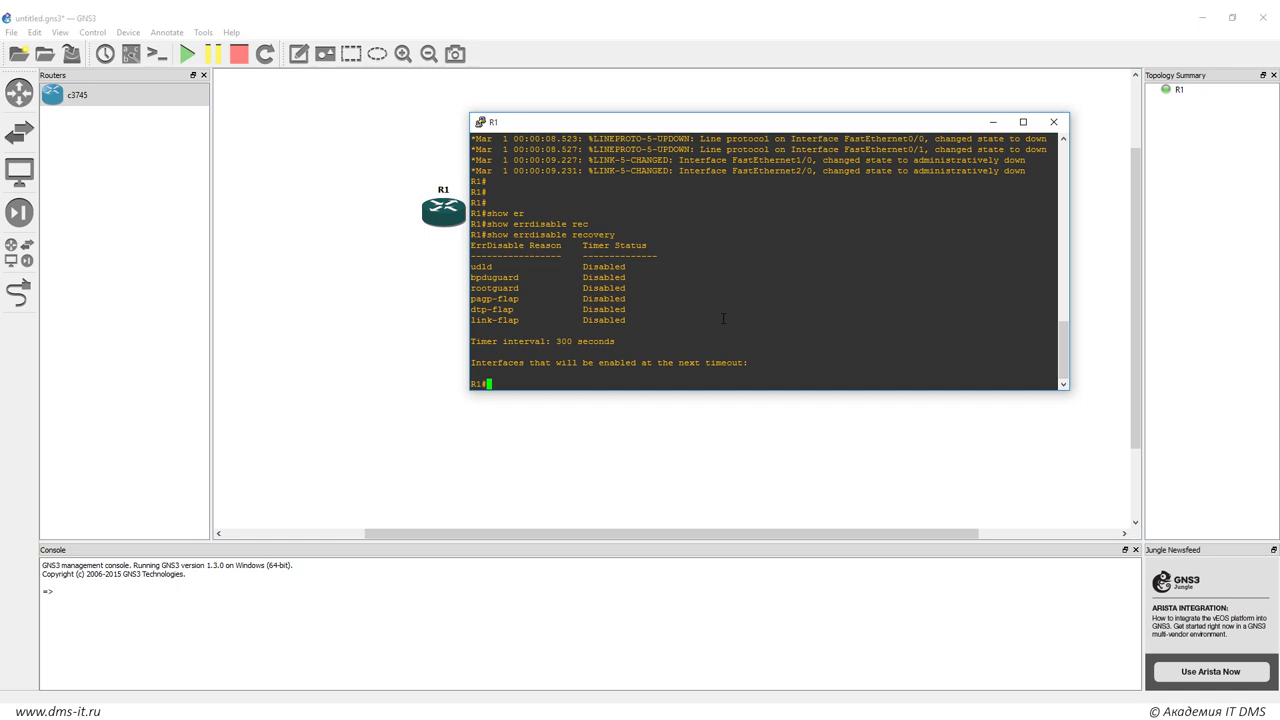
Step: Enter global configuration mode on R1 and list the available options for "errdisable recovery cause"
{"action": "type", "text": "conf ter"}
{"action": "key", "text": "Return"}
{"action": "type", "text": "er"}
{"action": "key", "text": "Tab"}
{"action": "type", "text": "?"}
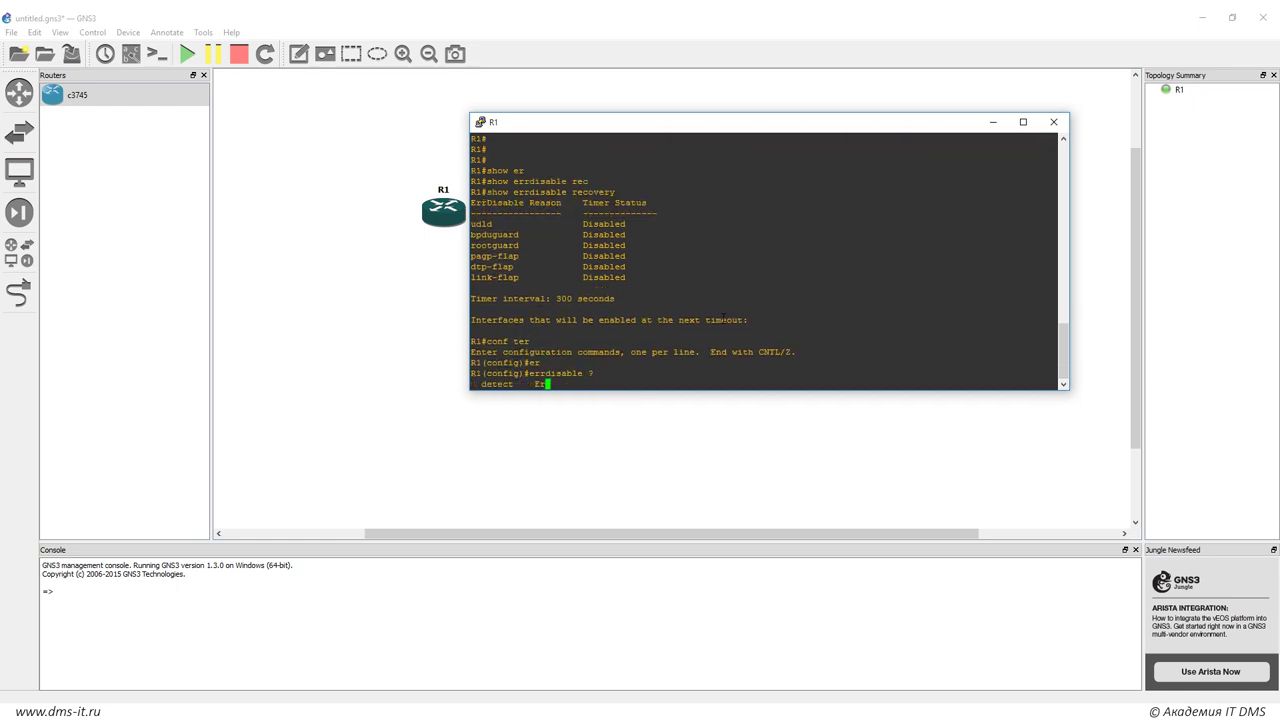
{"action": "type", "text": "re"}
{"action": "key", "text": "Tab"}
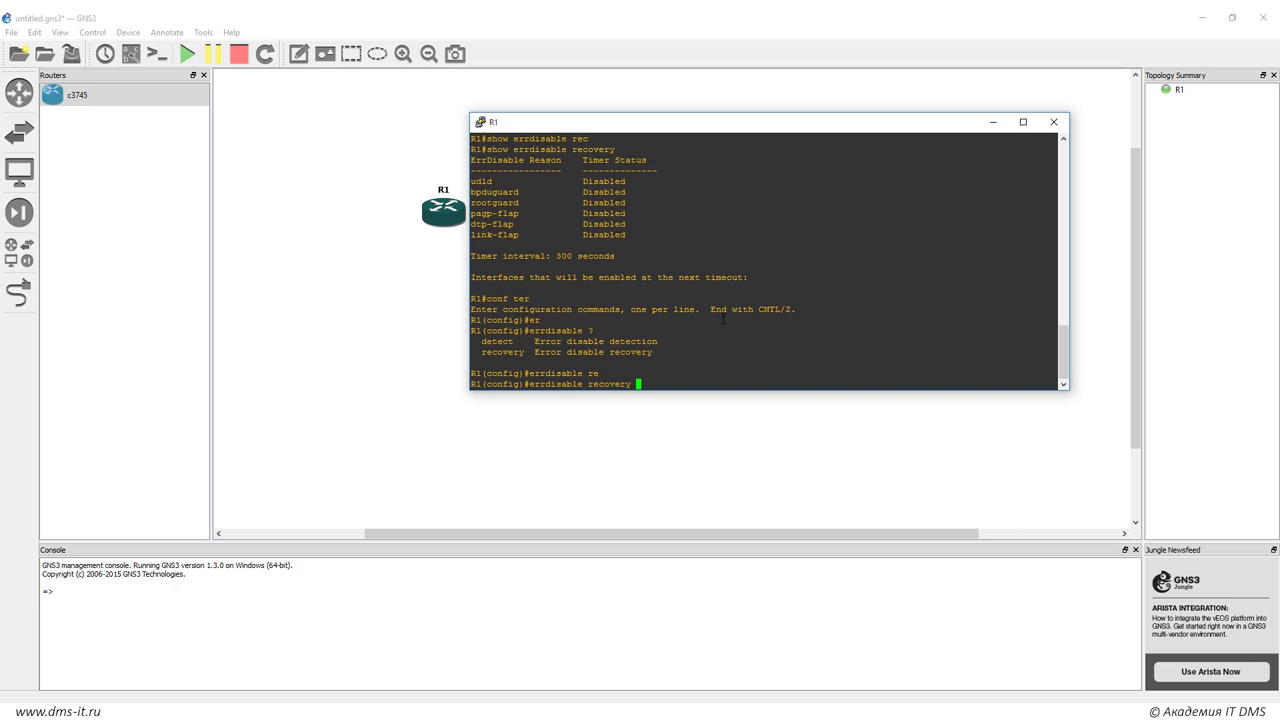
{"action": "type", "text": "?cau"}
{"action": "key", "text": "Tab"}
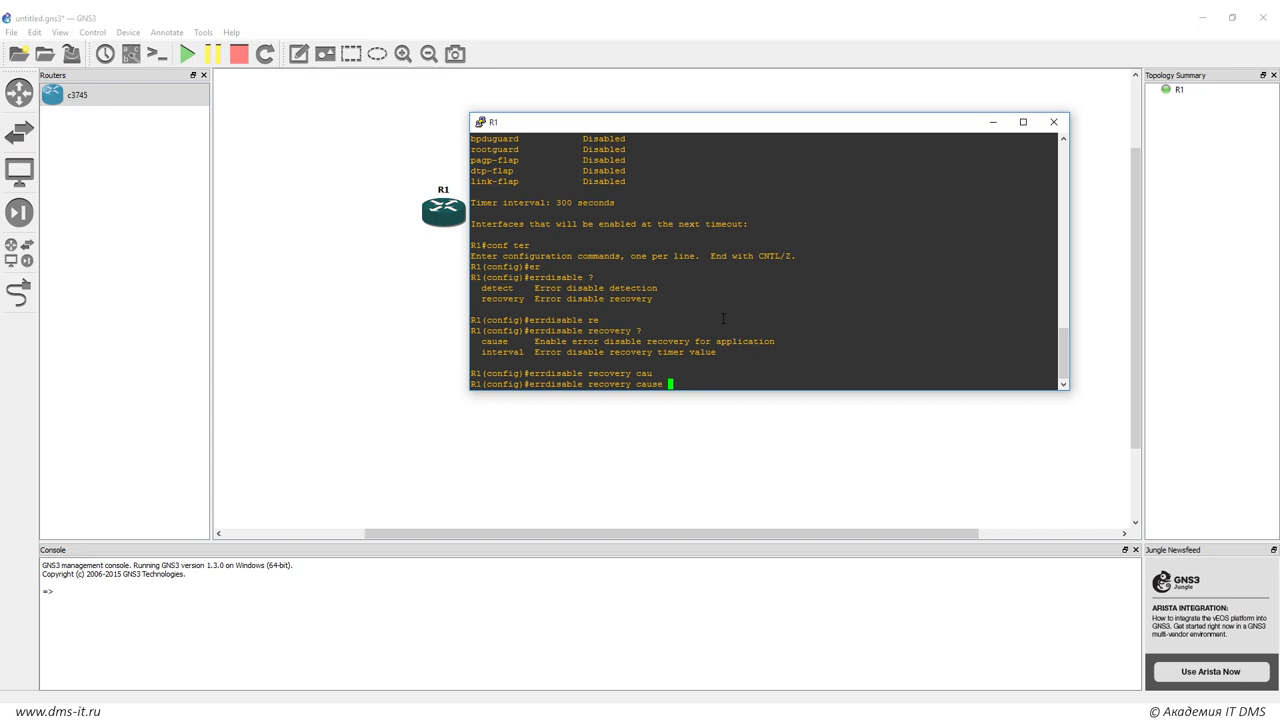
{"action": "type", "text": "?"}
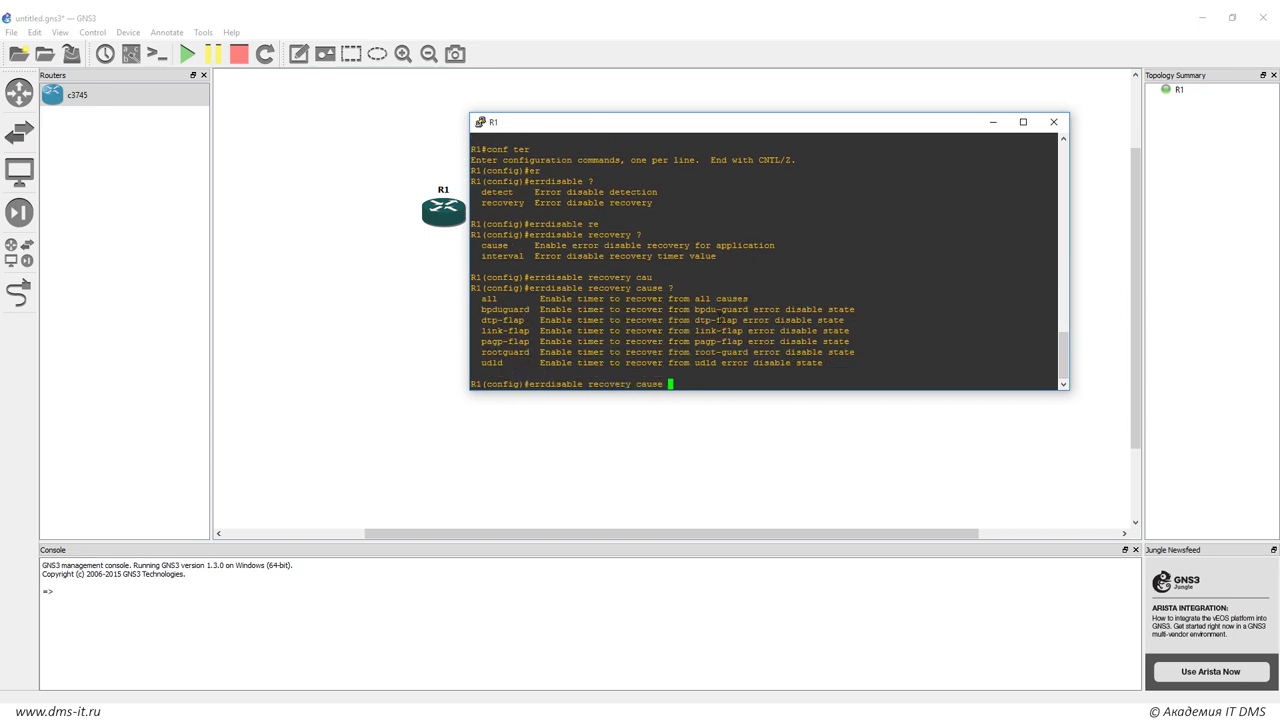
Step: Highlight the listed causes and enable automatic recovery with "errdisable recovery cause bpduguard"
{"action": "left_click_drag", "start_coordinate": [479, 300], "coordinate": [572, 362]}
{"action": "left_click", "coordinate": [537, 349]}
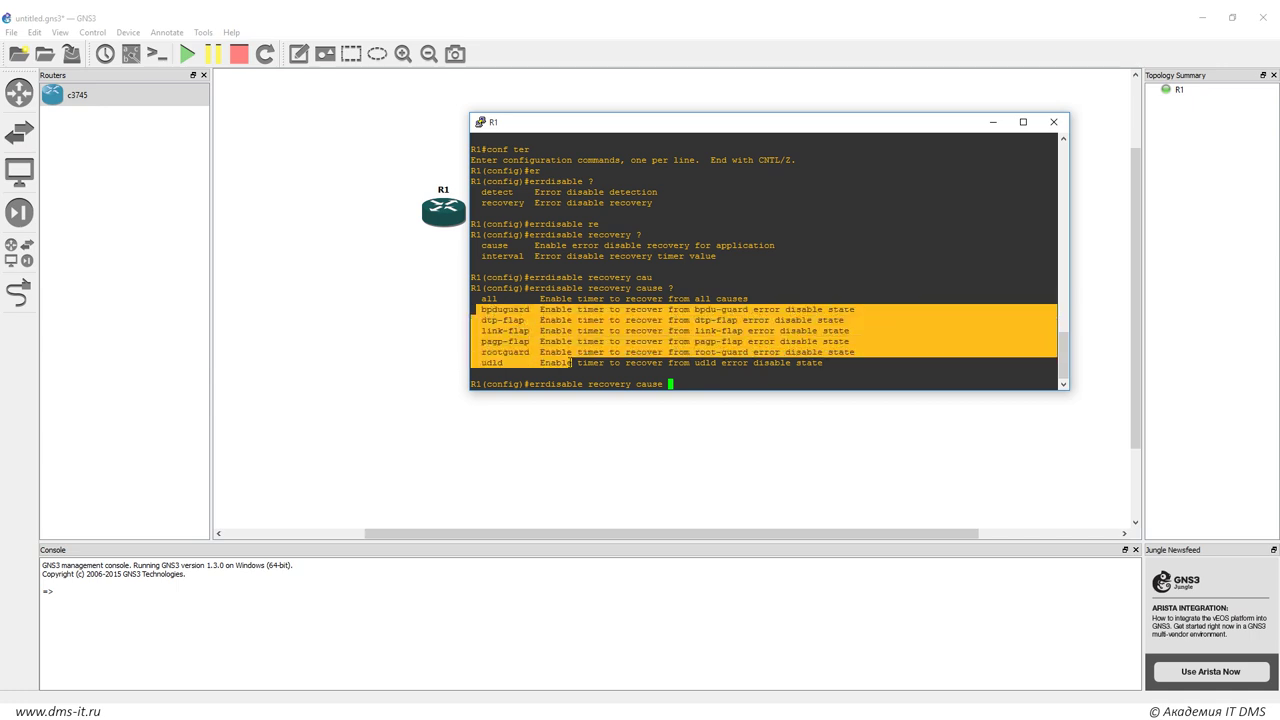
{"action": "left_click", "coordinate": [529, 352]}
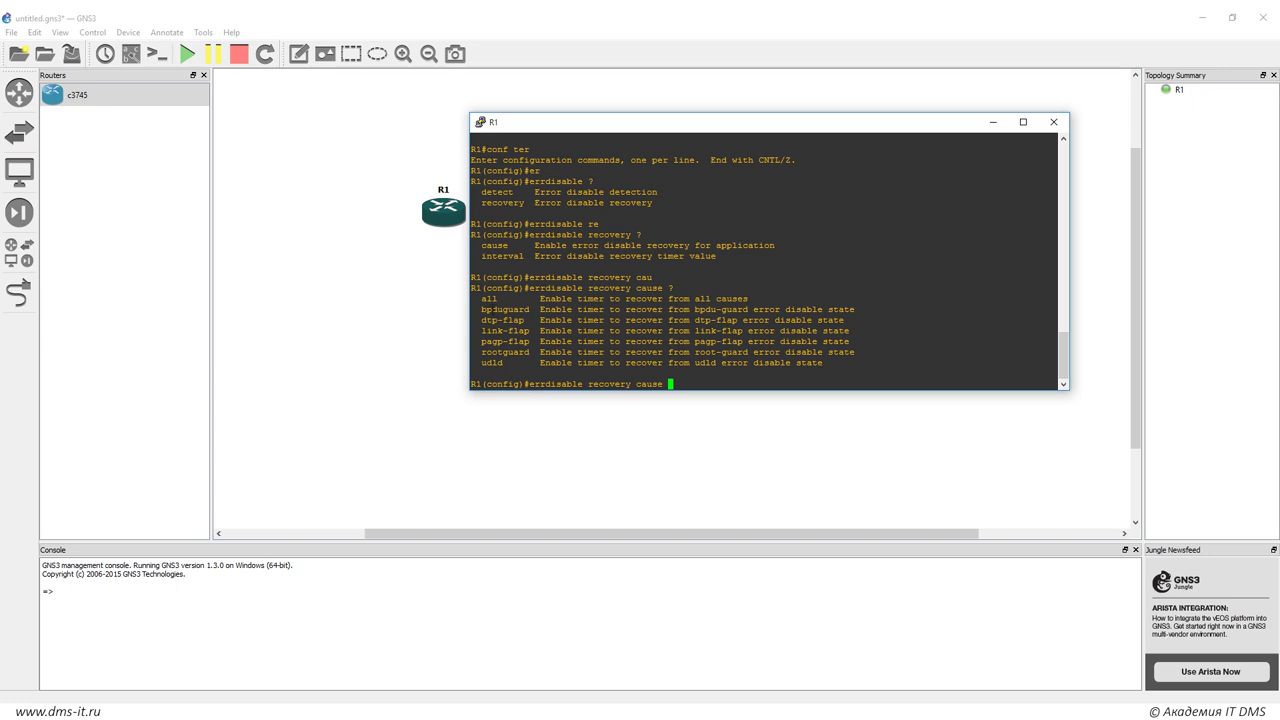
{"action": "double_click", "coordinate": [505, 310]}
{"action": "left_click", "coordinate": [505, 310]}
{"action": "type", "text": "bpd"}
{"action": "key", "text": "Tab"}
{"action": "key", "text": "Return"}
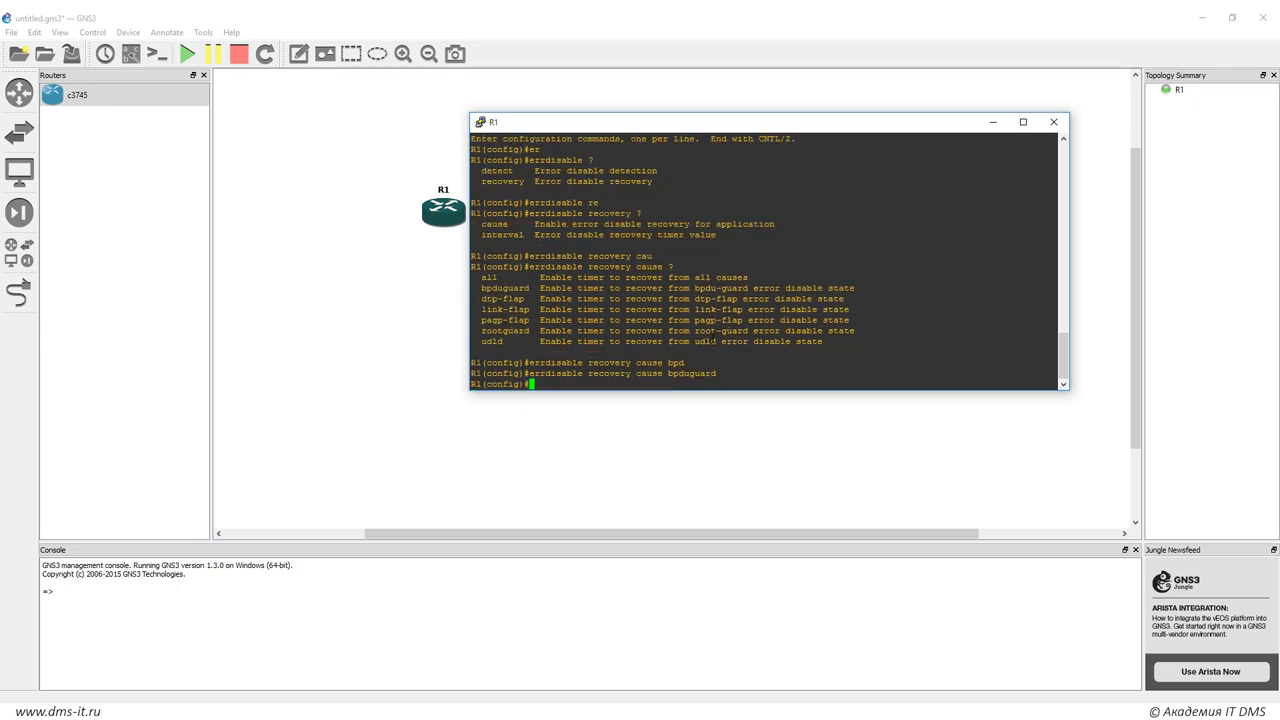
Step: Leave configuration mode, run "show errdisable recovery" and highlight the bpduguard row and the timer interval
{"action": "type", "text": "exit"}
{"action": "key", "text": "Return"}
{"action": "key", "text": "Return"}
{"action": "type", "text": "show errdisable recovery"}
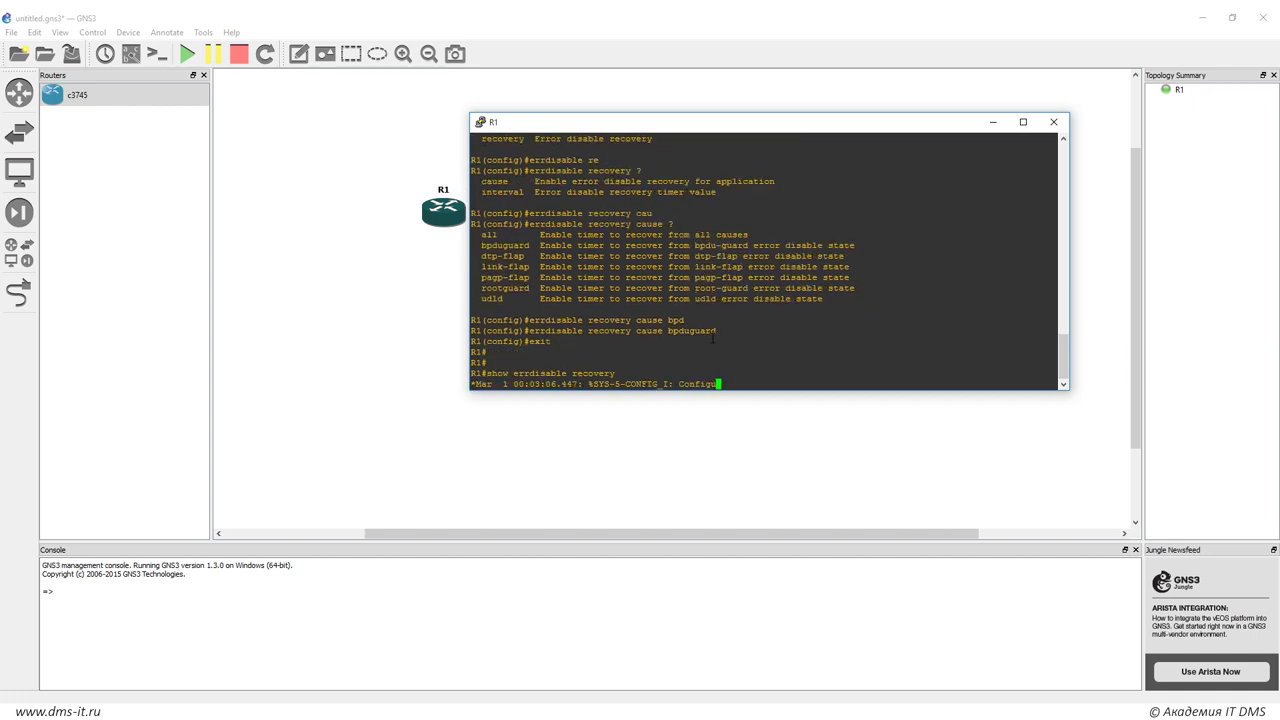
{"action": "key", "text": "Return"}
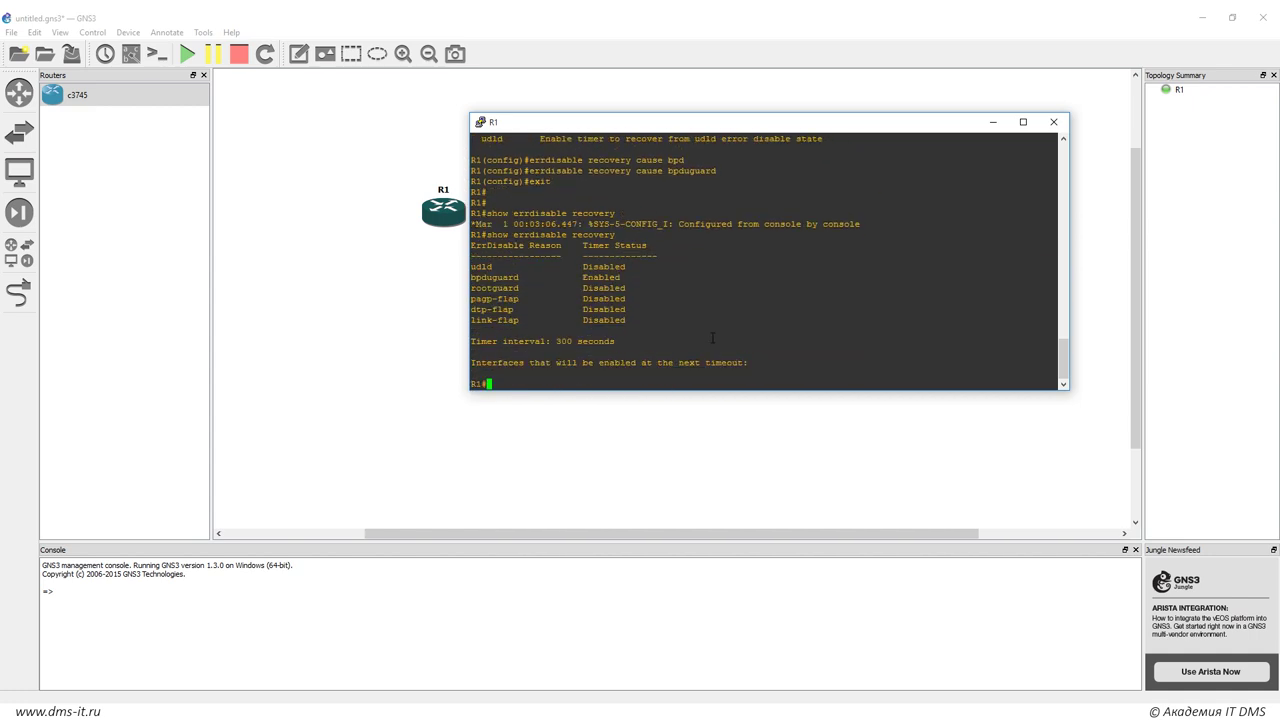
{"action": "left_click_drag", "start_coordinate": [471, 277], "coordinate": [1058, 279]}
{"action": "left_click_drag", "start_coordinate": [556, 341], "coordinate": [616, 341]}
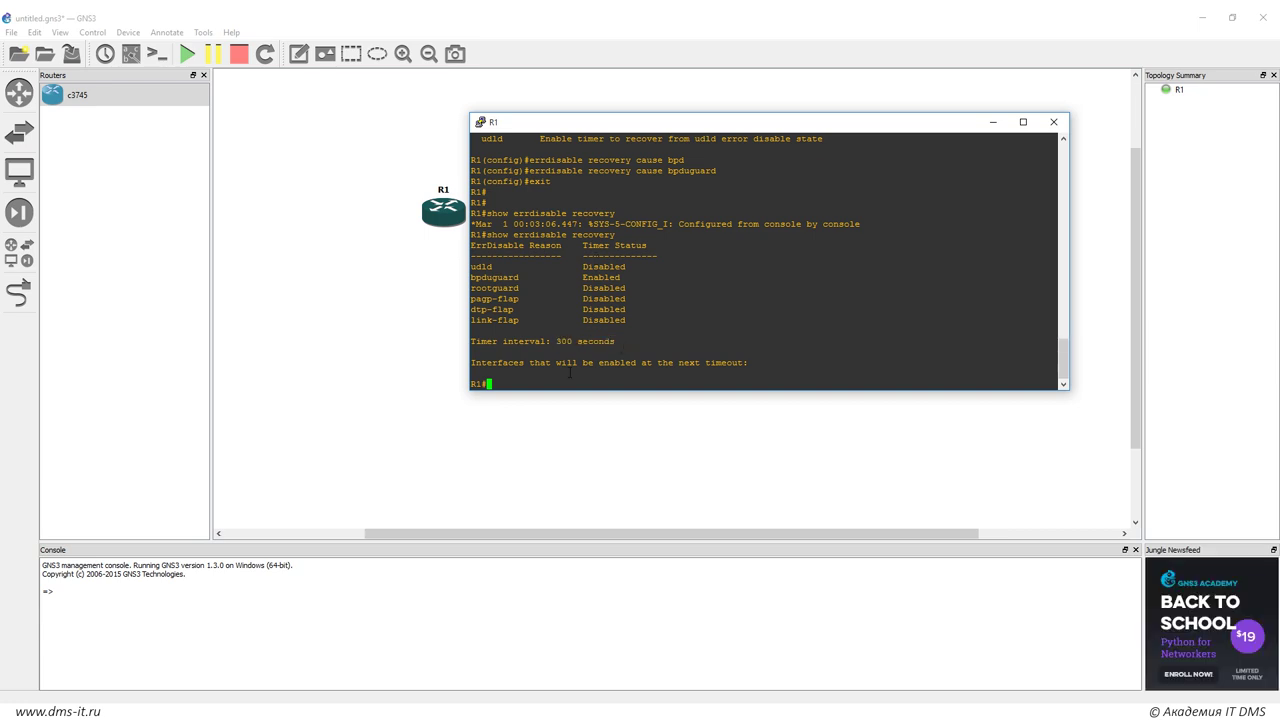
Step: Enter global configuration mode and show the allowed range for "errdisable recovery interval"
{"action": "type", "text": "conf ter"}
{"action": "key", "text": "Return"}
{"action": "type", "text": "er"}
{"action": "key", "text": "Tab"}
{"action": "type", "text": "rec"}
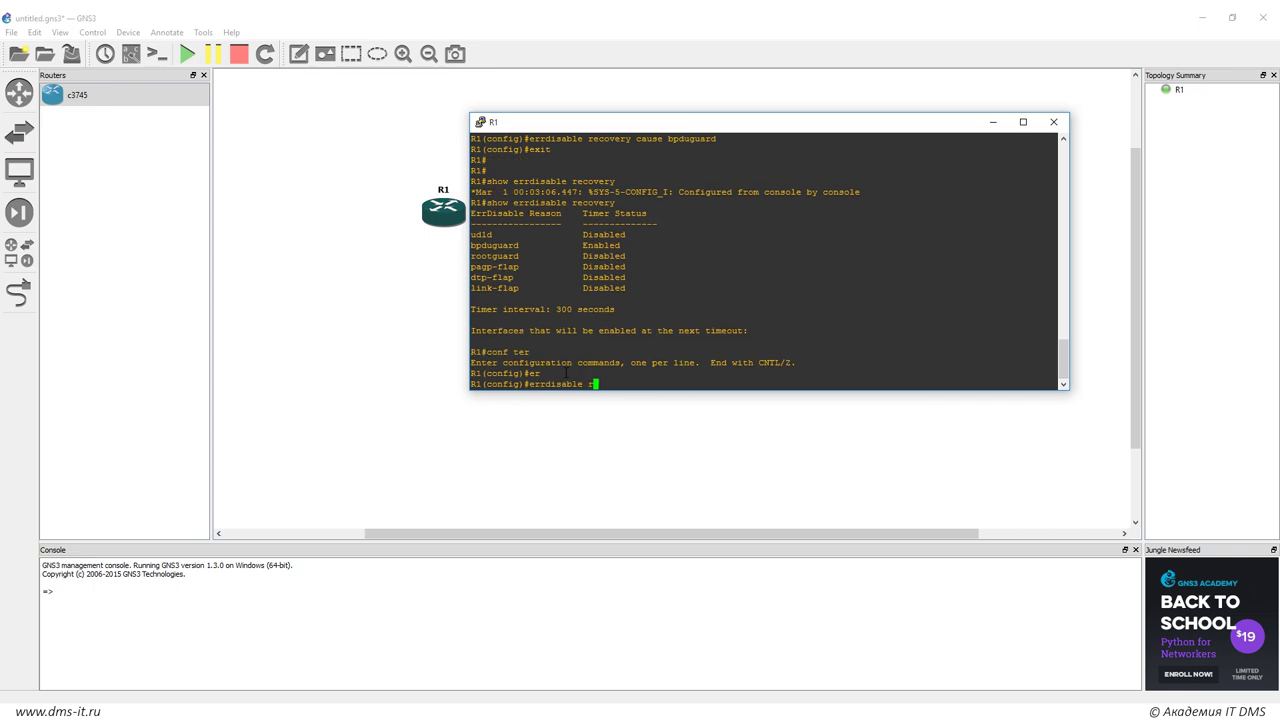
{"action": "key", "text": "Tab"}
{"action": "type", "text": "in"}
{"action": "key", "text": "Tab"}
{"action": "type", "text": "?"}
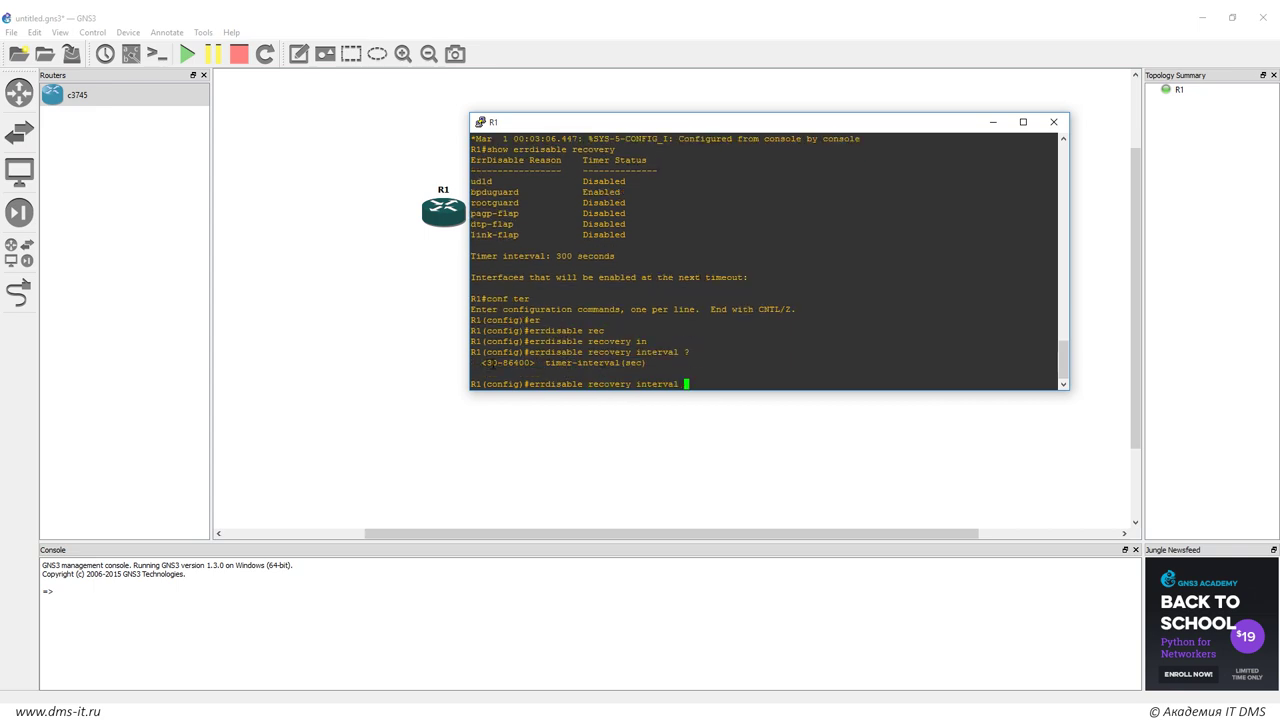
Step: Highlight the allowed timer range and set the errdisable recovery interval to 55 seconds
{"action": "left_click_drag", "start_coordinate": [484, 362], "coordinate": [532, 362]}
{"action": "left_click", "coordinate": [489, 365]}
{"action": "type", "text": "55"}
{"action": "key", "text": "Return"}
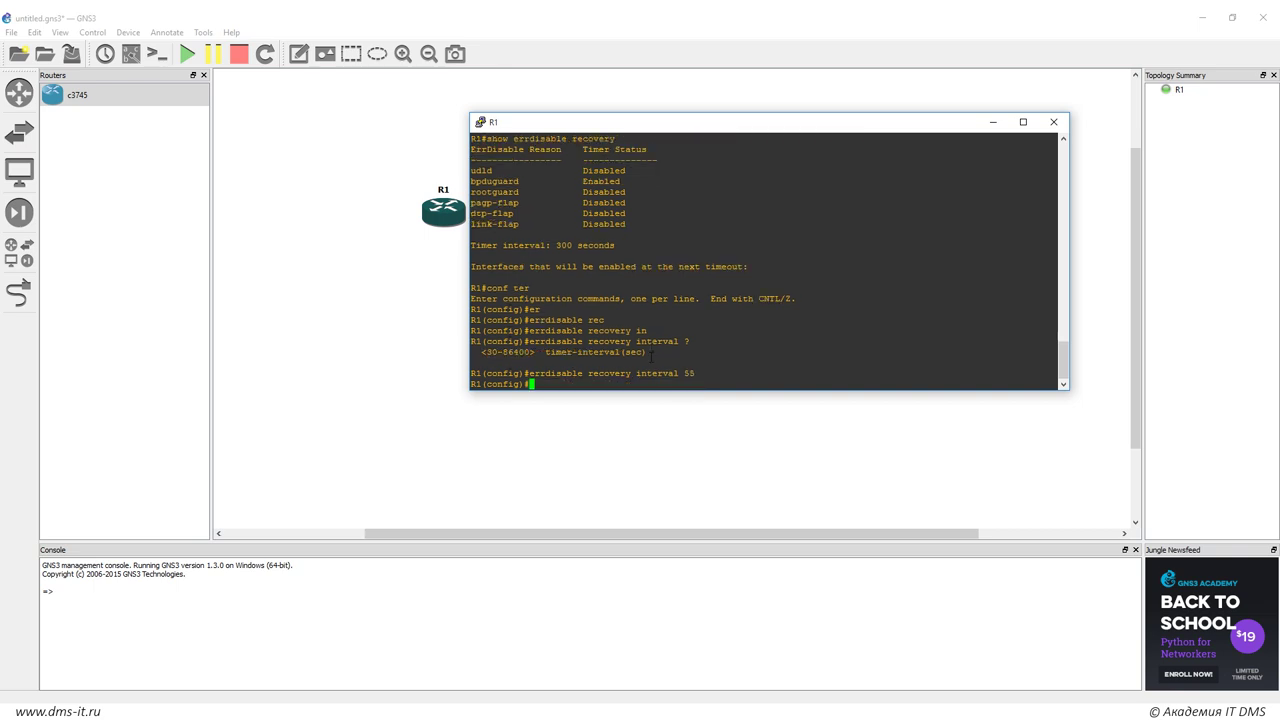
Step: Leave configuration mode, display the errdisable recovery settings again and highlight the timer interval line
{"action": "type", "text": "exit"}
{"action": "key", "text": "Return"}
{"action": "key", "text": "Return"}
{"action": "type", "text": "conf ter"}
{"action": "key", "text": "Up"}
{"action": "key", "text": "Up"}
{"action": "key", "text": "Return"}
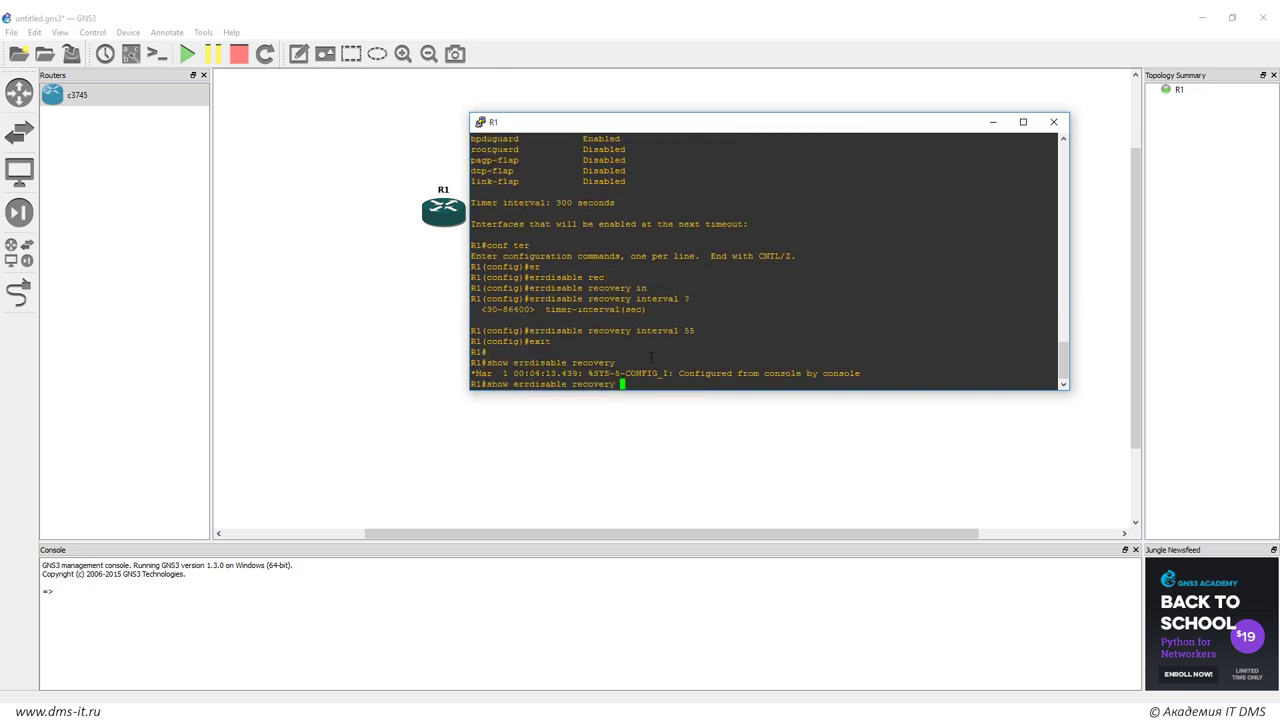
{"action": "left_click_drag", "start_coordinate": [470, 341], "coordinate": [614, 342]}
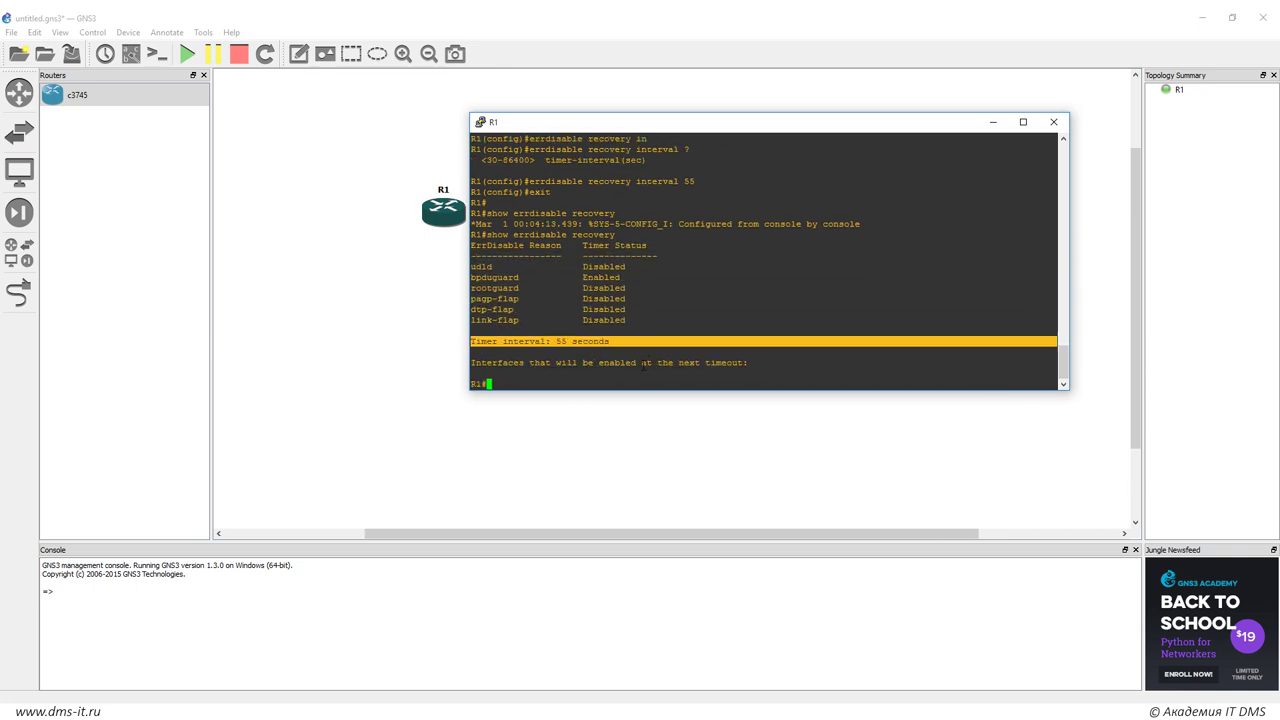
{"action": "left_click", "coordinate": [646, 361]}
{"action": "mouse_move", "coordinate": [636, 330]}
{"action": "left_mouse_down"}
{"action": "mouse_move", "coordinate": [620, 268]}
{"action": "mouse_move", "coordinate": [640, 250]}
{"action": "mouse_move", "coordinate": [634, 326]}
{"action": "left_mouse_up"}
Step: Enter global configuration mode and enable automatic recovery for every reason with "errdisable recovery cause all"
{"action": "type", "text": "conf ter"}
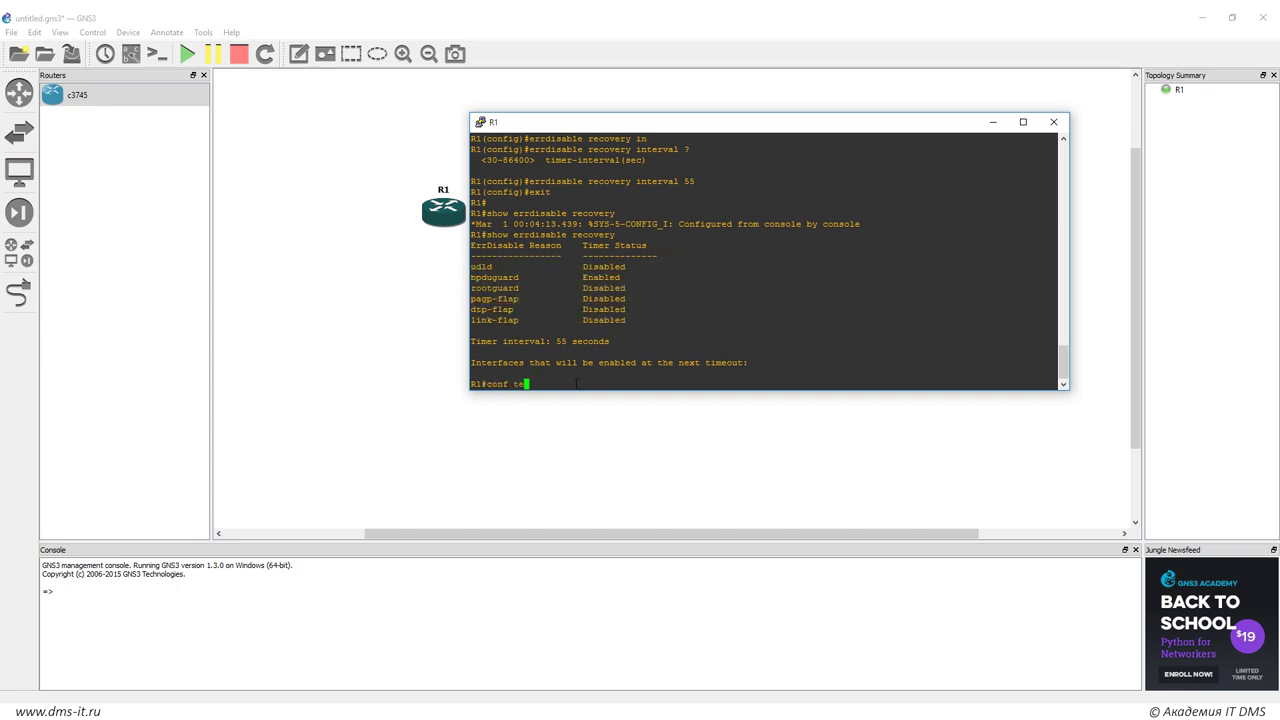
{"action": "key", "text": "Return"}
{"action": "type", "text": "errdisable recovery cause b"}
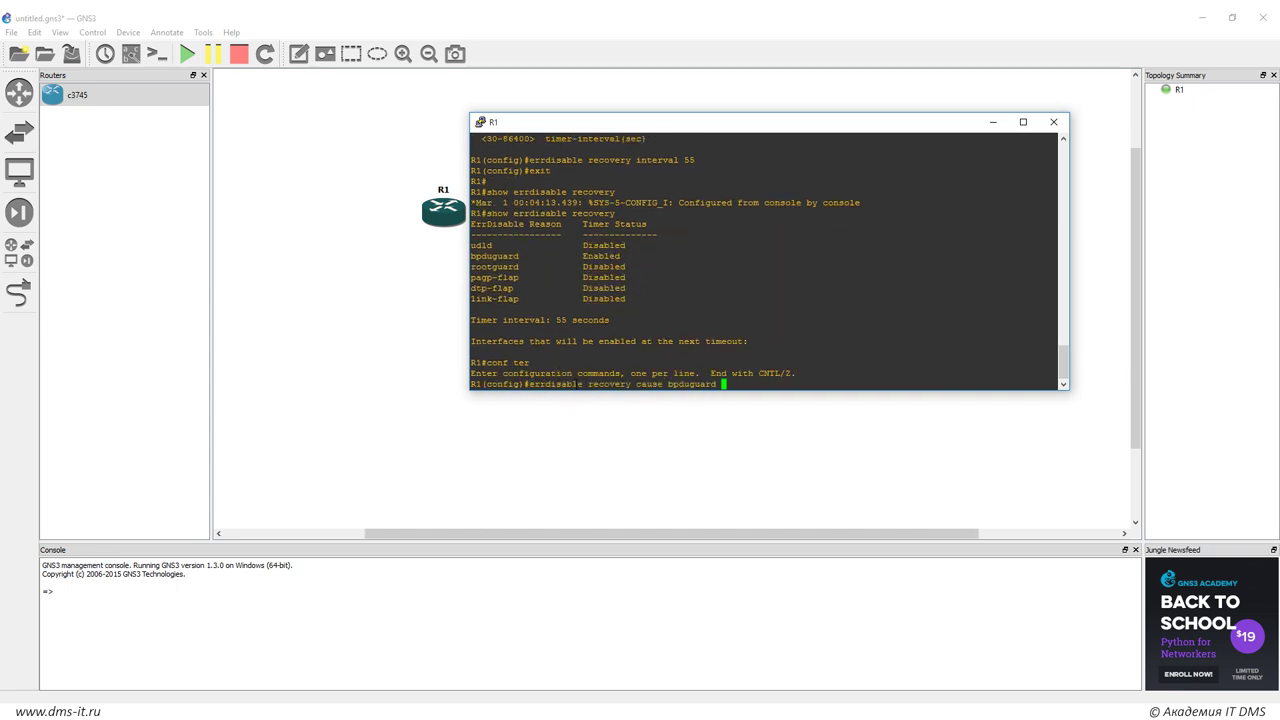
{"action": "key", "text": "BackSpace"}
{"action": "type", "text": "all"}
{"action": "key", "text": "Return"}
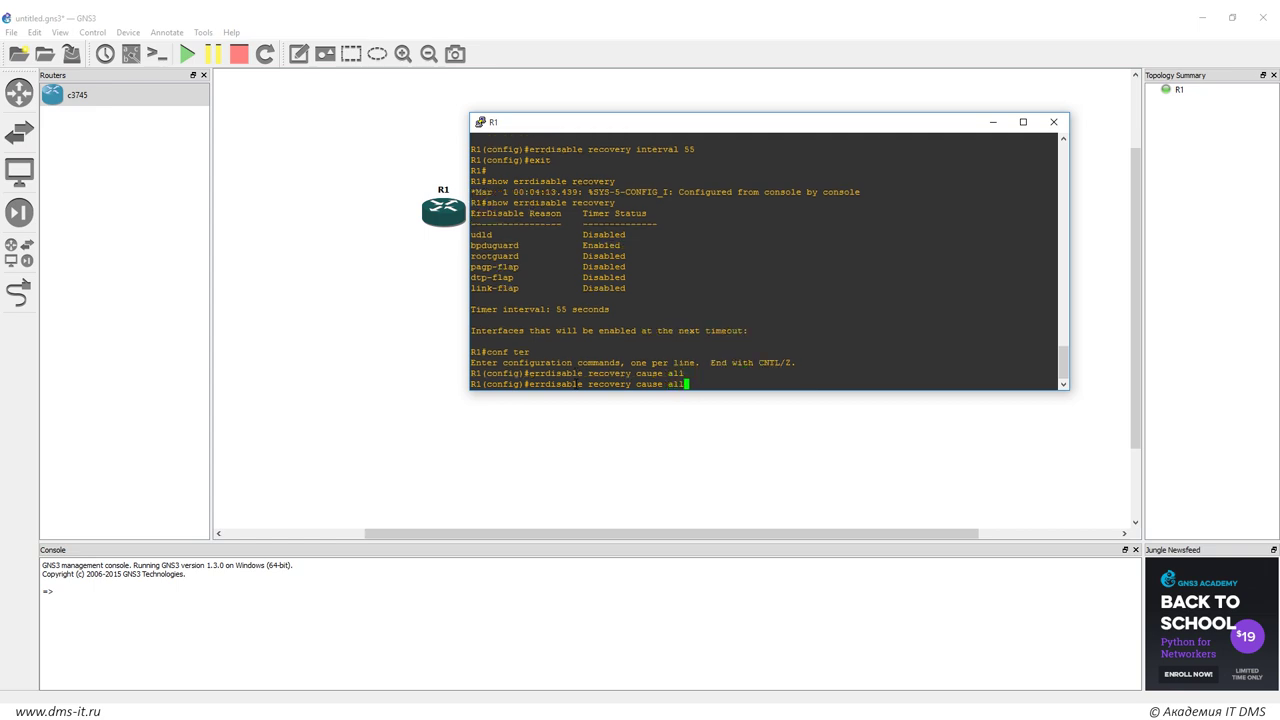
Step: Return to privileged mode and check the timer status of all causes with "show errdisable recovery"
{"action": "type", "text": "exit"}
{"action": "key", "text": "Return"}
{"action": "key", "text": "Return"}
{"action": "key", "text": "Return"}
{"action": "type", "text": "show errdisable recovery"}
{"action": "key", "text": "Return"}
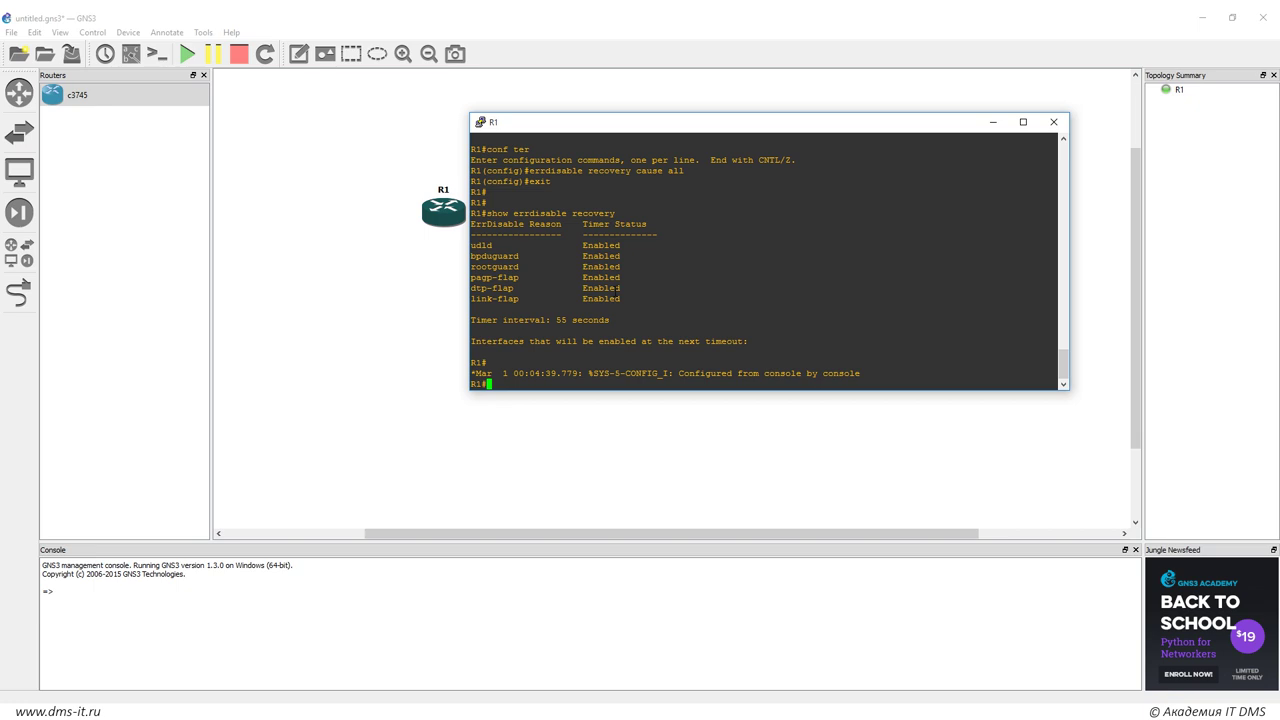
Step: Display the router's interfaces with "show ip int br" and "show interfaces status"
{"action": "type", "text": "show ip int br"}
{"action": "key", "text": "Return"}
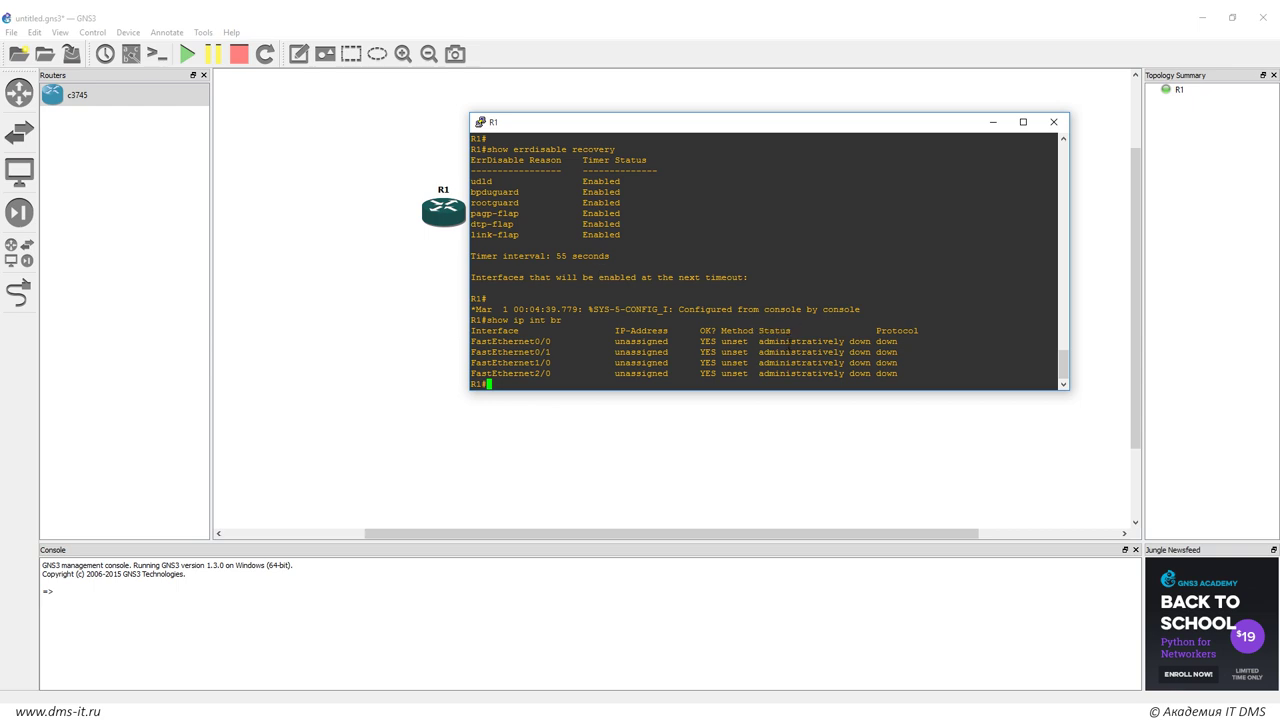
{"action": "key", "text": "Return"}
{"action": "key", "text": "Return"}
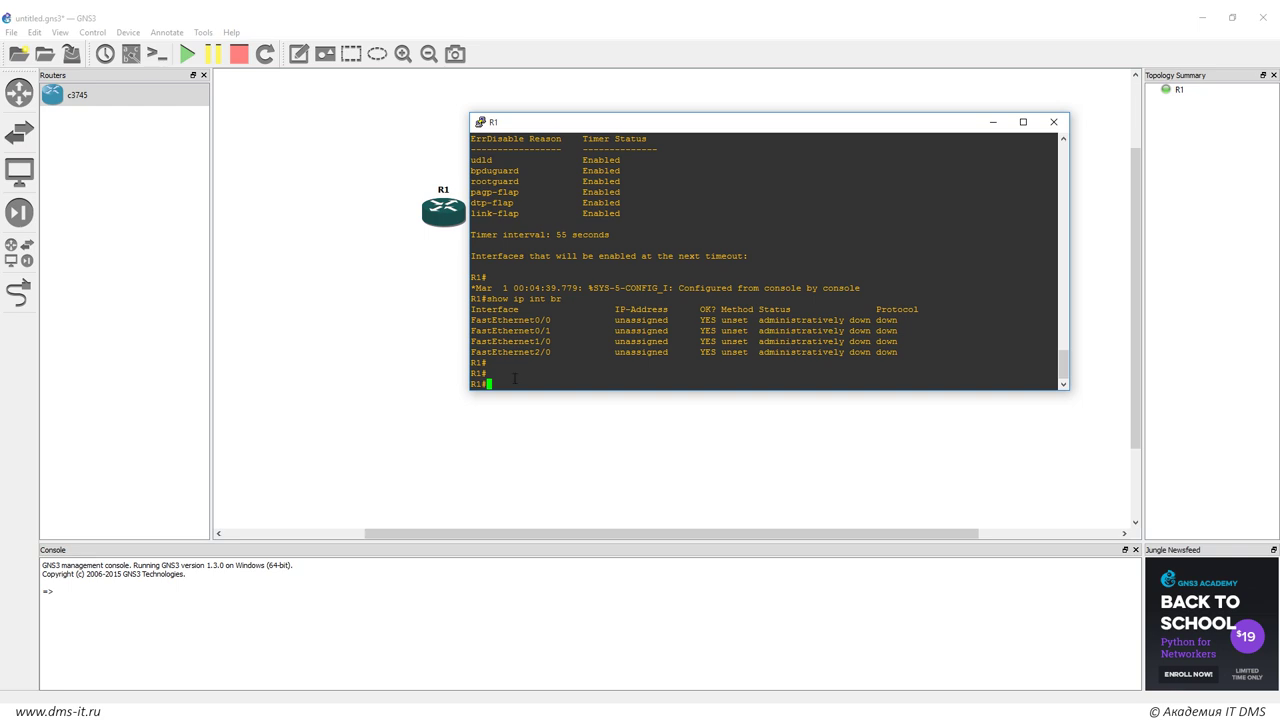
{"action": "type", "text": "show interfaces status"}
{"action": "key", "text": "Return"}
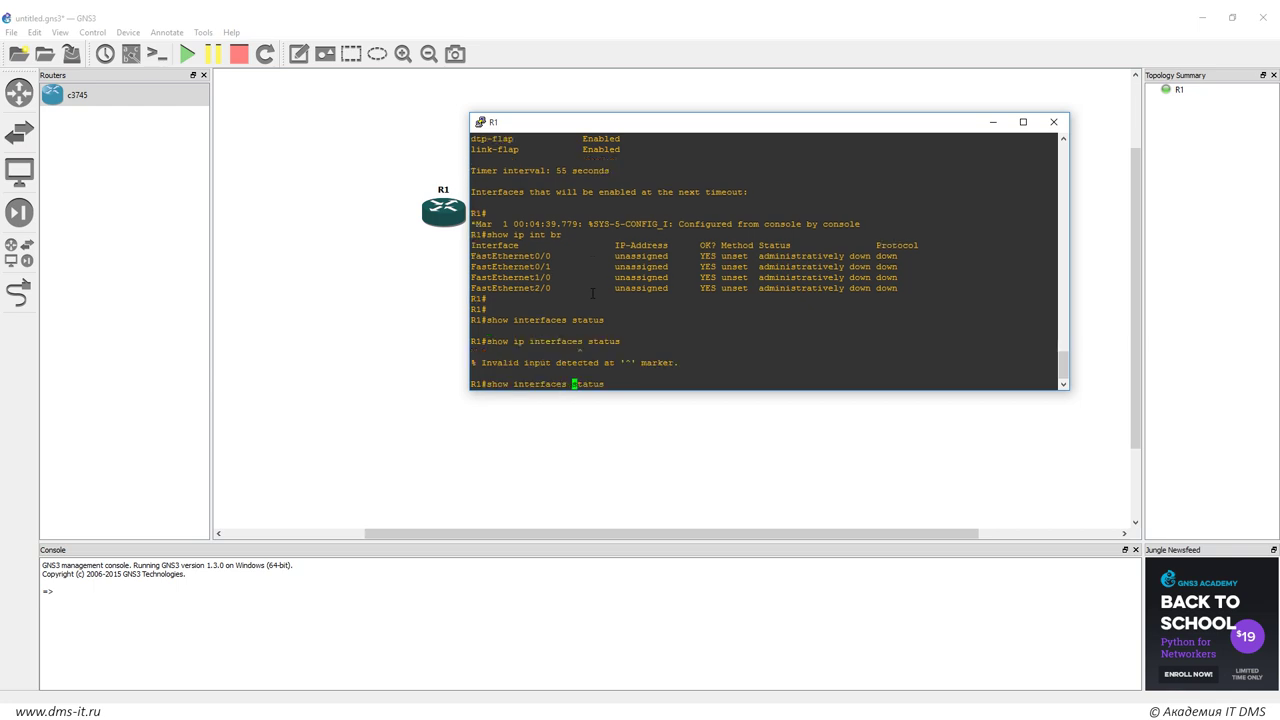
Step: Query the status of a single port with "show interface fa0/1 status"
{"action": "key", "text": "BackSpace"}
{"action": "type", "text": "fa0/1"}
{"action": "key", "text": "Right"}
{"action": "key", "text": "Right"}
{"action": "key", "text": "Right"}
{"action": "key", "text": "Right"}
{"action": "key", "text": "Right"}
{"action": "key", "text": "Right"}
{"action": "key", "text": "Right"}
{"action": "key", "text": "Return"}
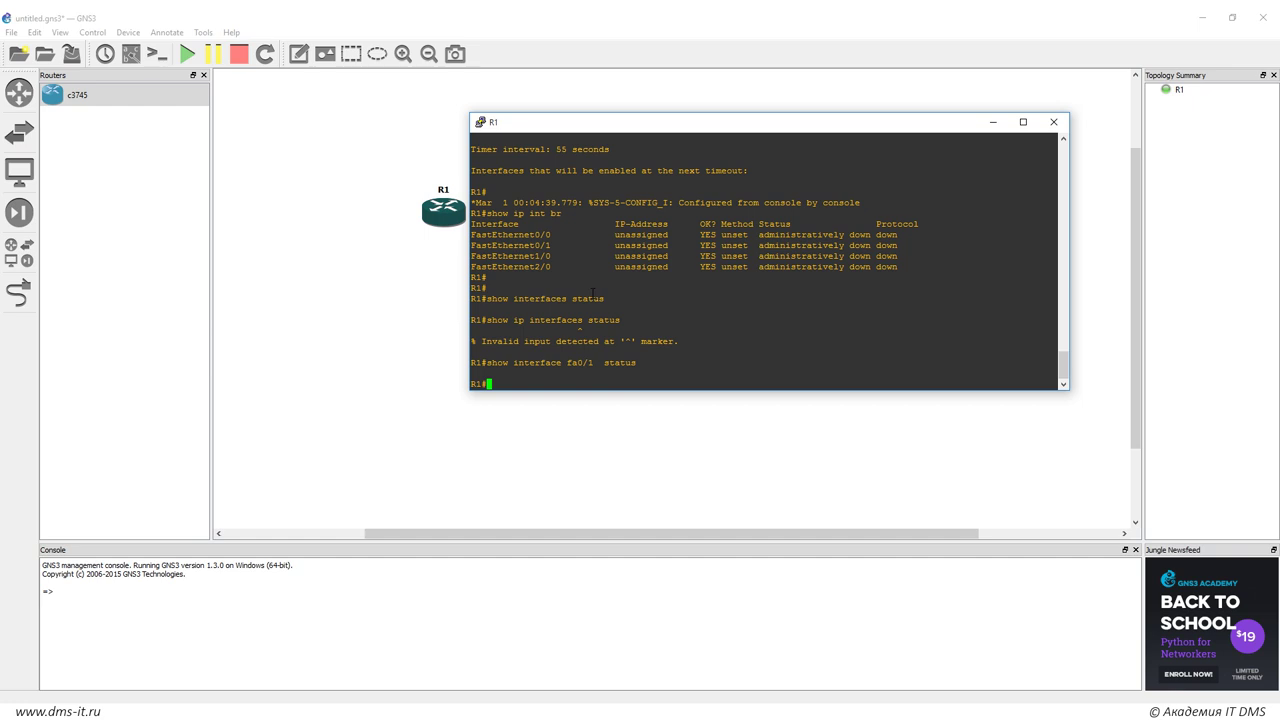
Step: Close the R1 console, switch to Команды Cisco.docx in Word and follow the contents link to section 20 "Работа с Cisco IOS"
{"action": "left_click", "coordinate": [1053, 121]}
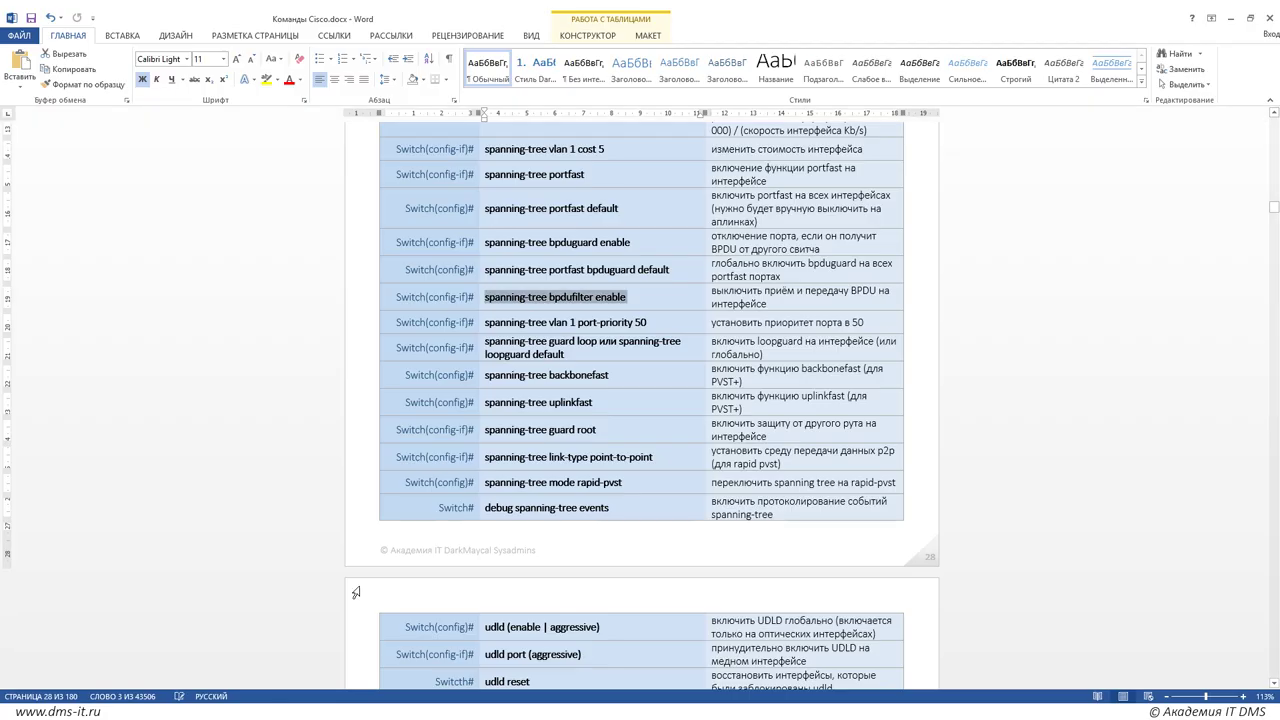
{"action": "left_click_drag", "start_coordinate": [1274, 208], "coordinate": [1274, 125]}
{"action": "scroll", "coordinate": [1100, 337], "scroll_direction": "down", "scroll_amount": 15}
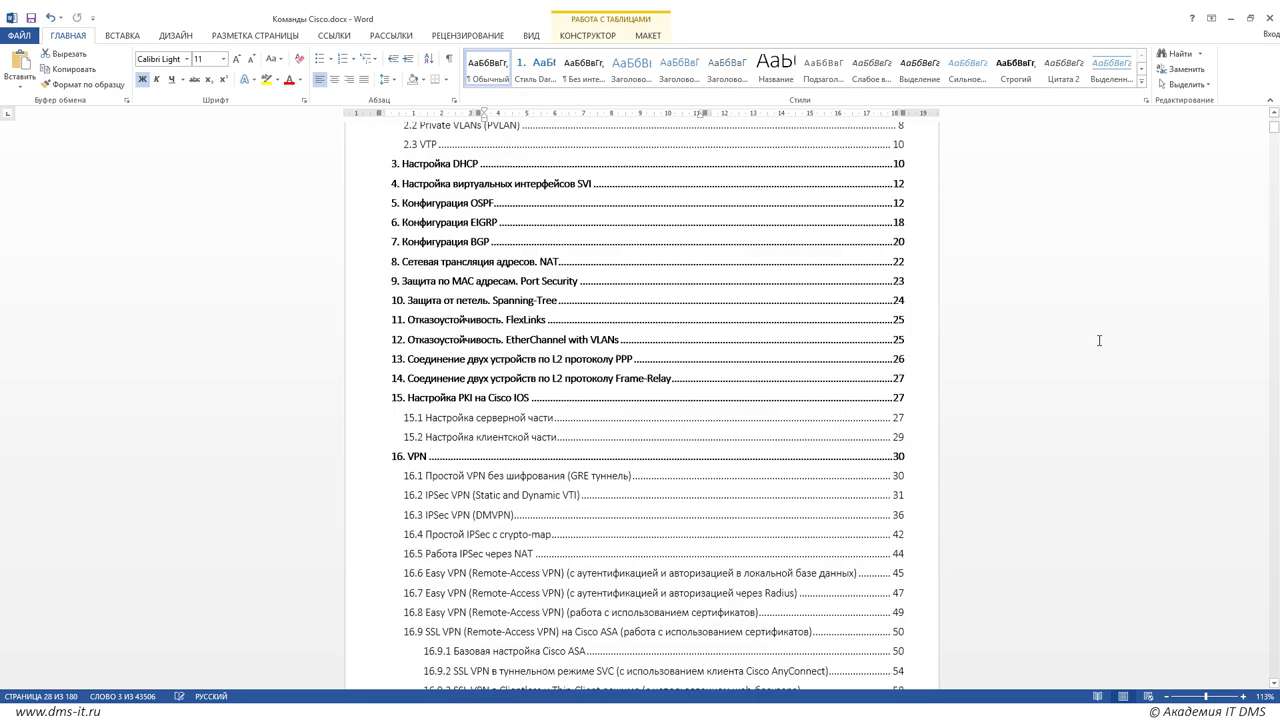
{"action": "left_click", "coordinate": [461, 407]}
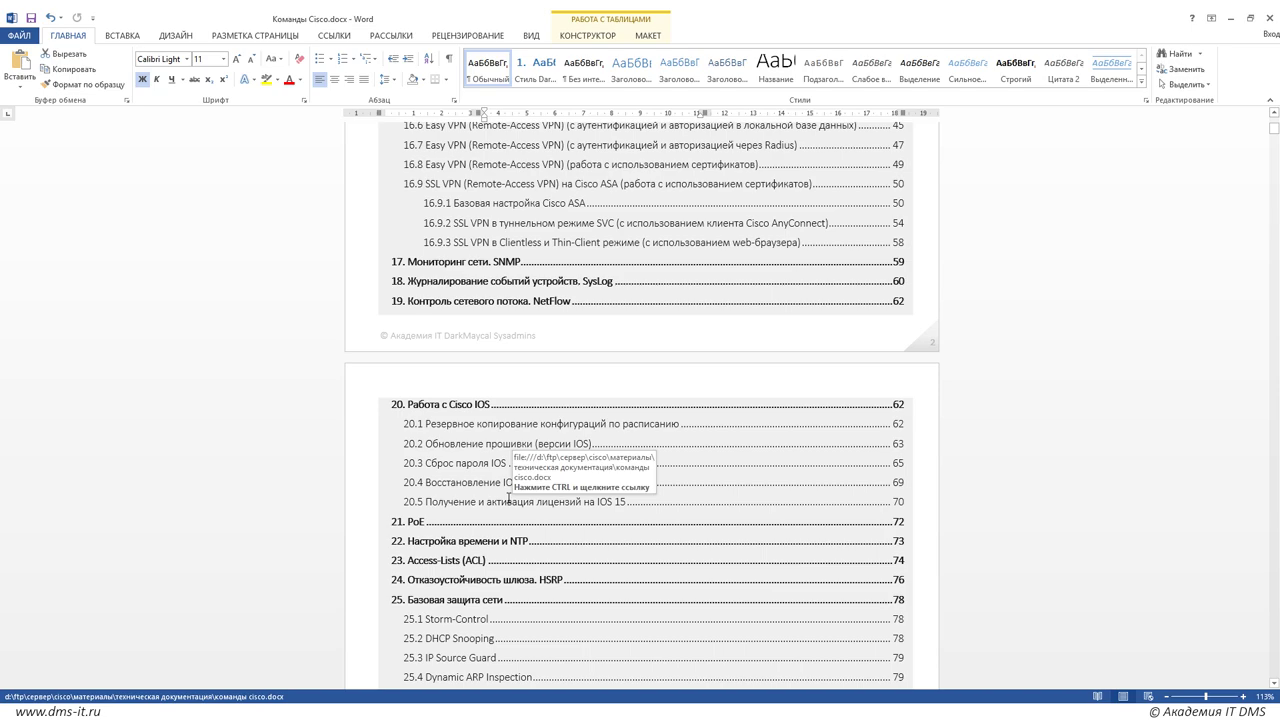
{"action": "left_click", "coordinate": [443, 406], "text": "ctrl"}
Step: Find section 20.6 on restoring err-disabled ports and highlight its commands and the manual recovery note
{"action": "scroll", "coordinate": [528, 432], "scroll_direction": "down", "scroll_amount": 10}
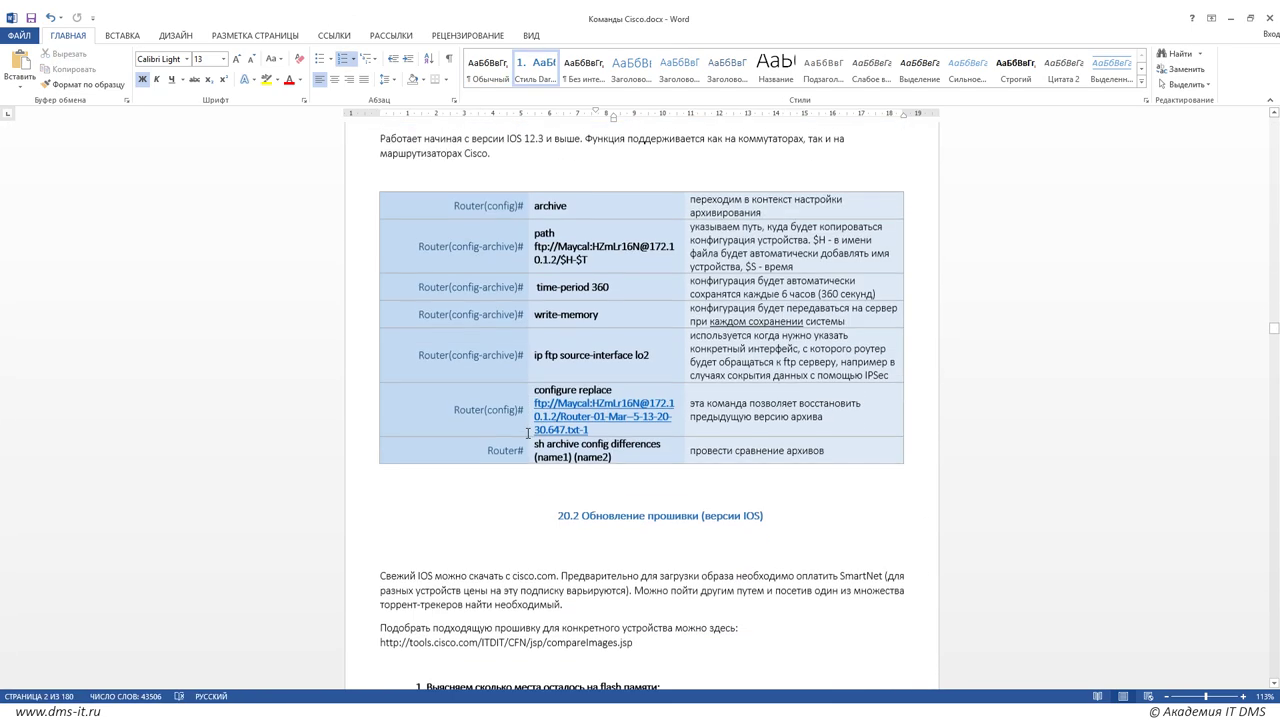
{"action": "scroll", "coordinate": [528, 432], "scroll_direction": "down", "scroll_amount": 20}
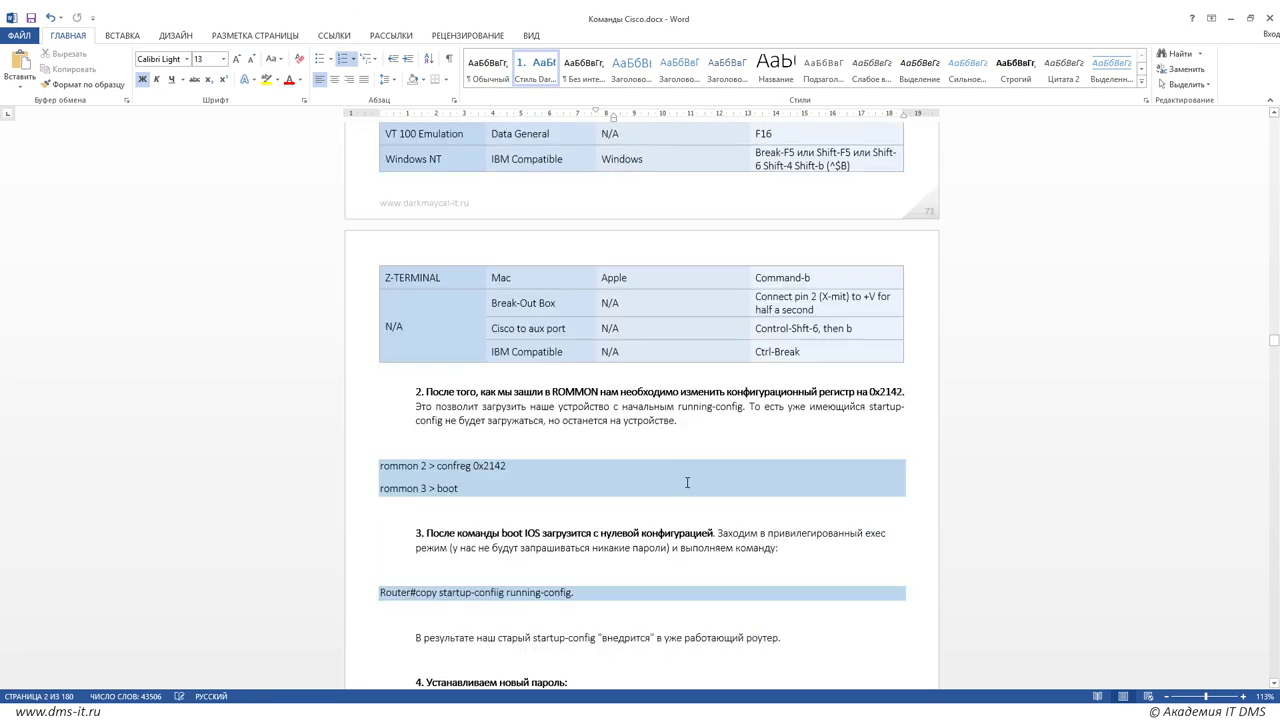
{"action": "scroll", "coordinate": [687, 483], "scroll_direction": "down", "scroll_amount": 20}
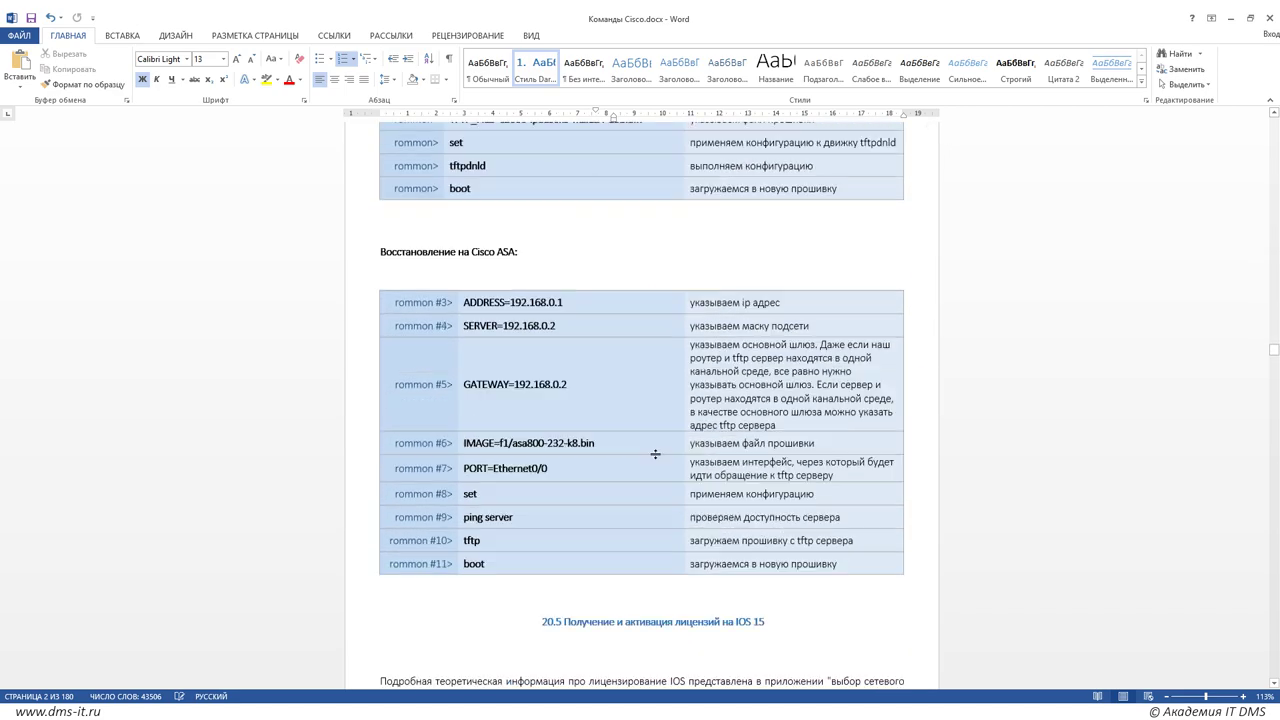
{"action": "scroll", "coordinate": [655, 454], "scroll_direction": "down", "scroll_amount": 15}
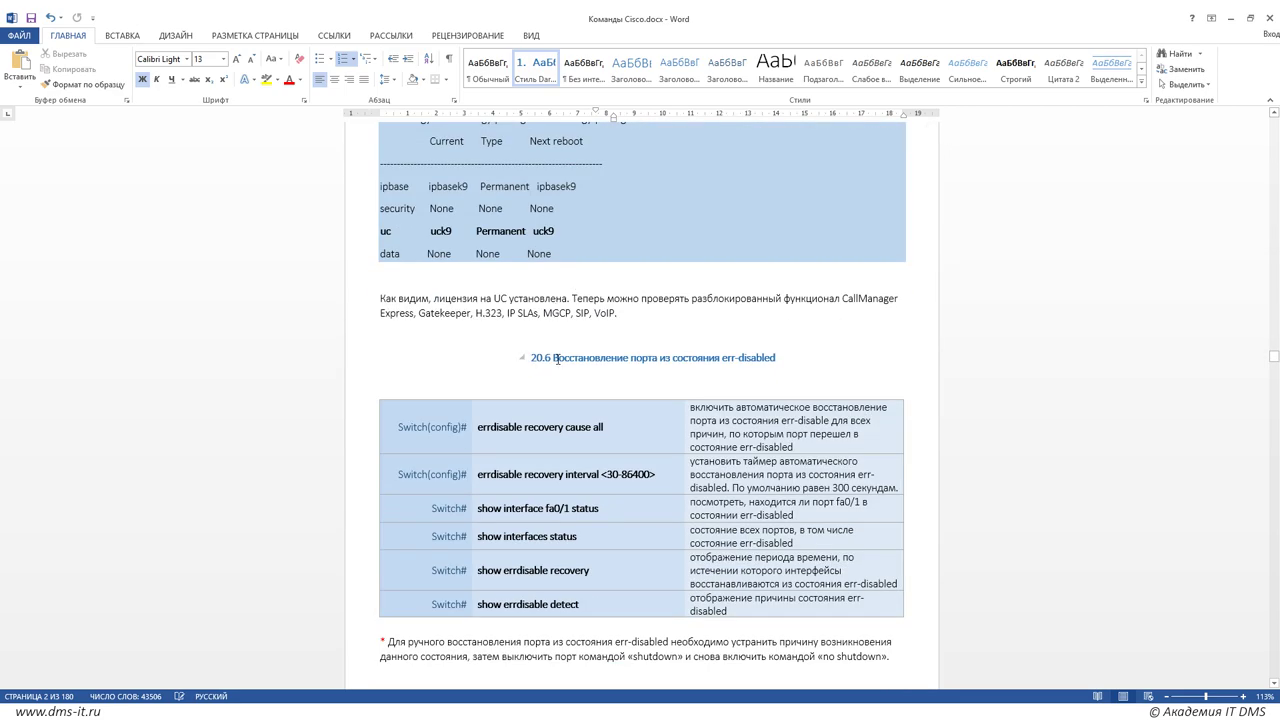
{"action": "scroll", "coordinate": [837, 383], "scroll_direction": "down", "scroll_amount": 3}
{"action": "left_click_drag", "start_coordinate": [480, 247], "coordinate": [516, 424]}
{"action": "left_click", "coordinate": [477, 483]}
{"action": "left_click_drag", "start_coordinate": [388, 462], "coordinate": [417, 523]}
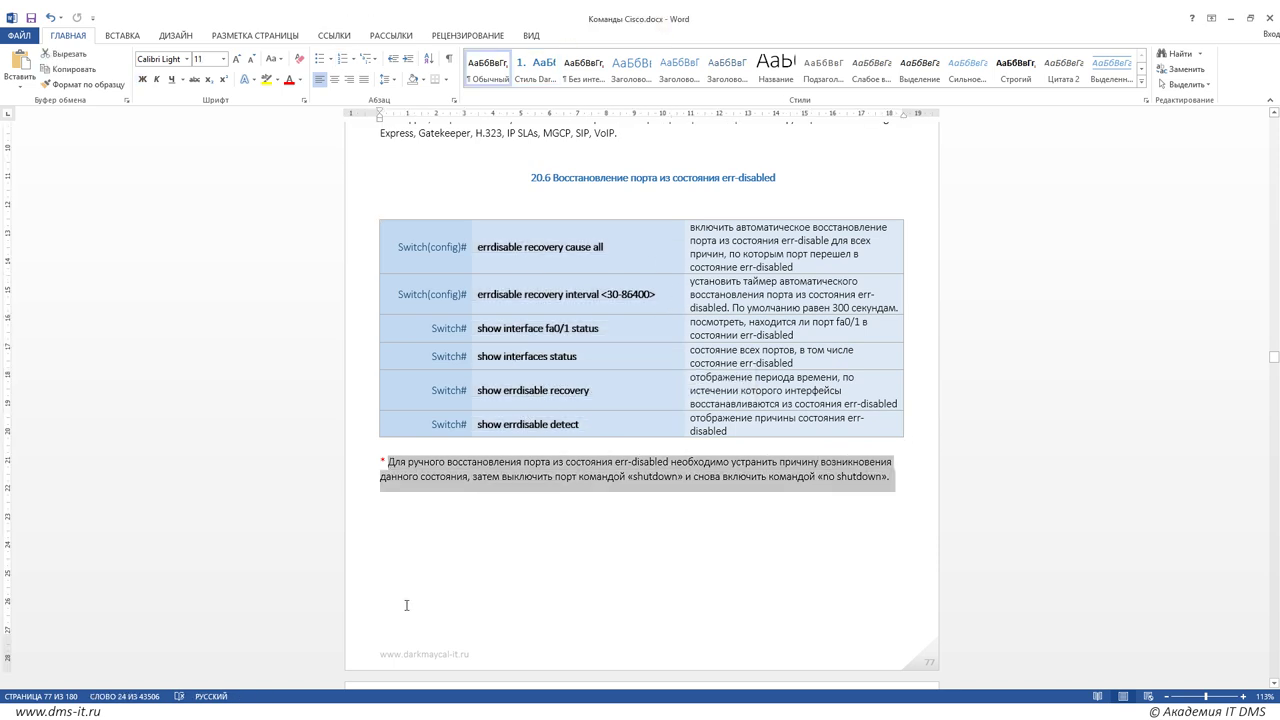
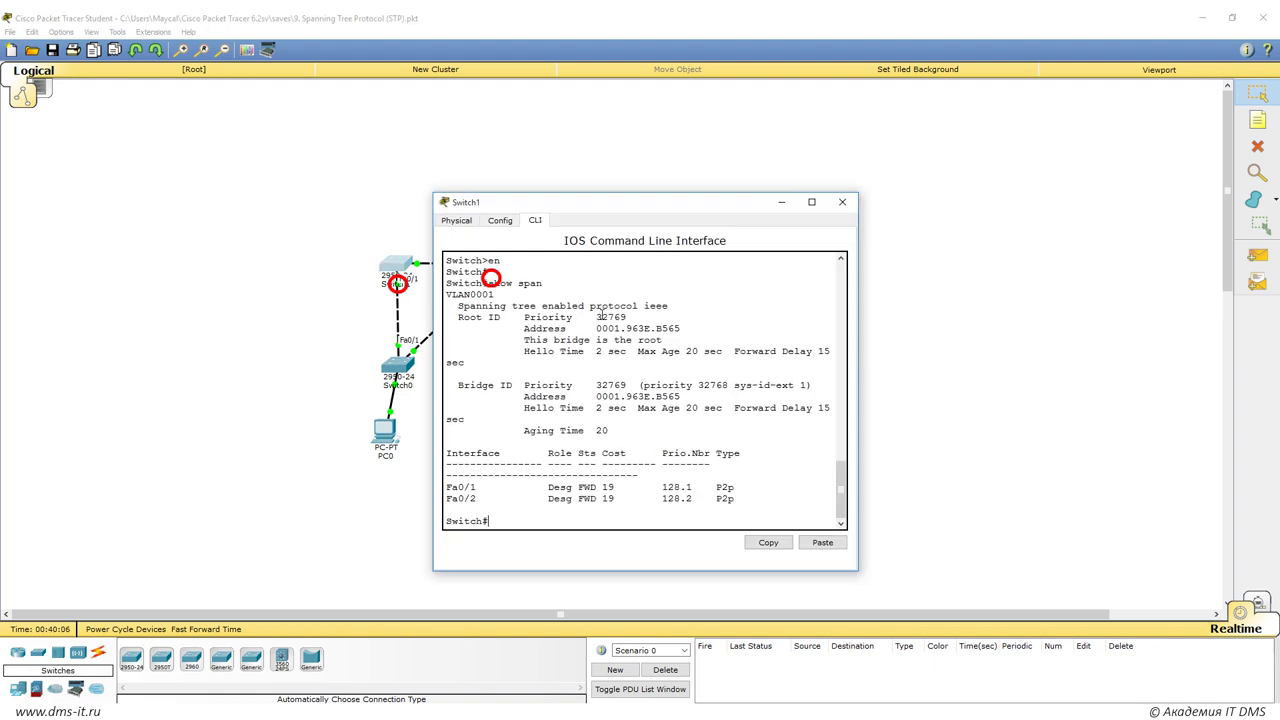
Step: Enter configuration mode for interface Fa0/1 on Switch1
{"action": "type", "text": "conf ter"}
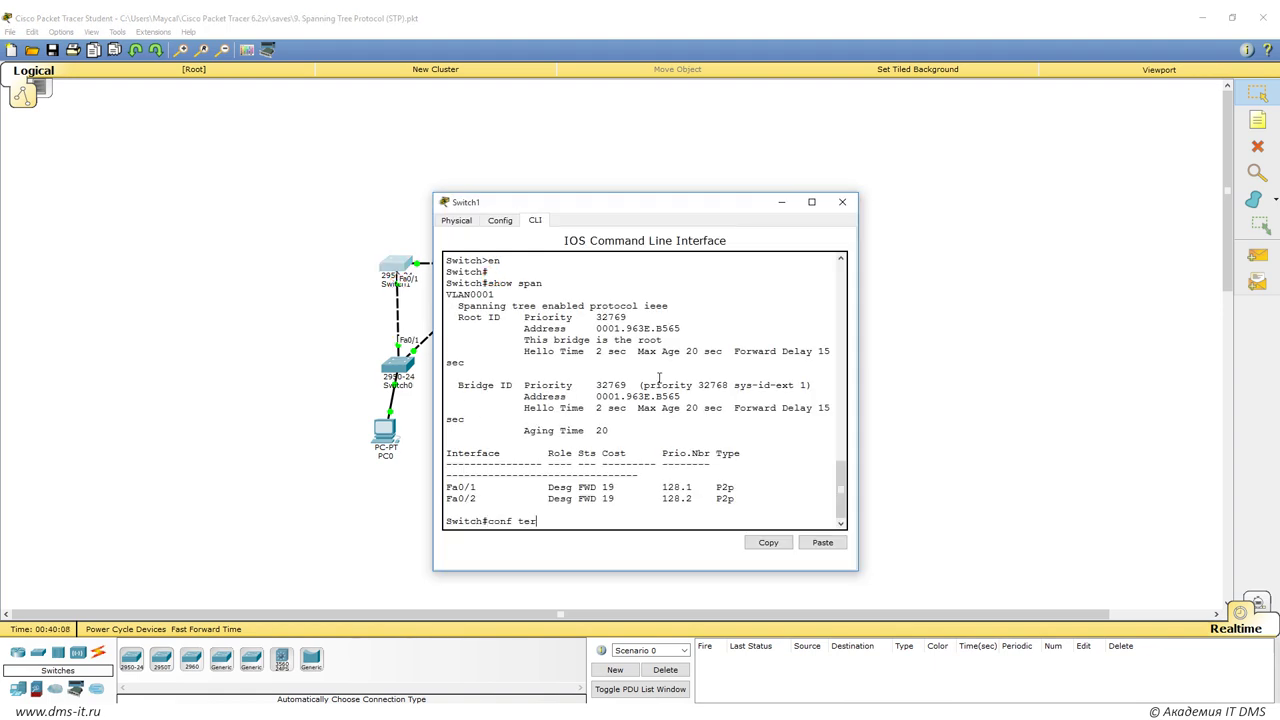
{"action": "key", "text": "Return"}
{"action": "type", "text": "int fa0/1"}
{"action": "key", "text": "Return"}
Step: Enable Root Guard on Switch1's Fa0/1 with "spanning-tree guard root" and close the switch's console
{"action": "type", "text": "span"}
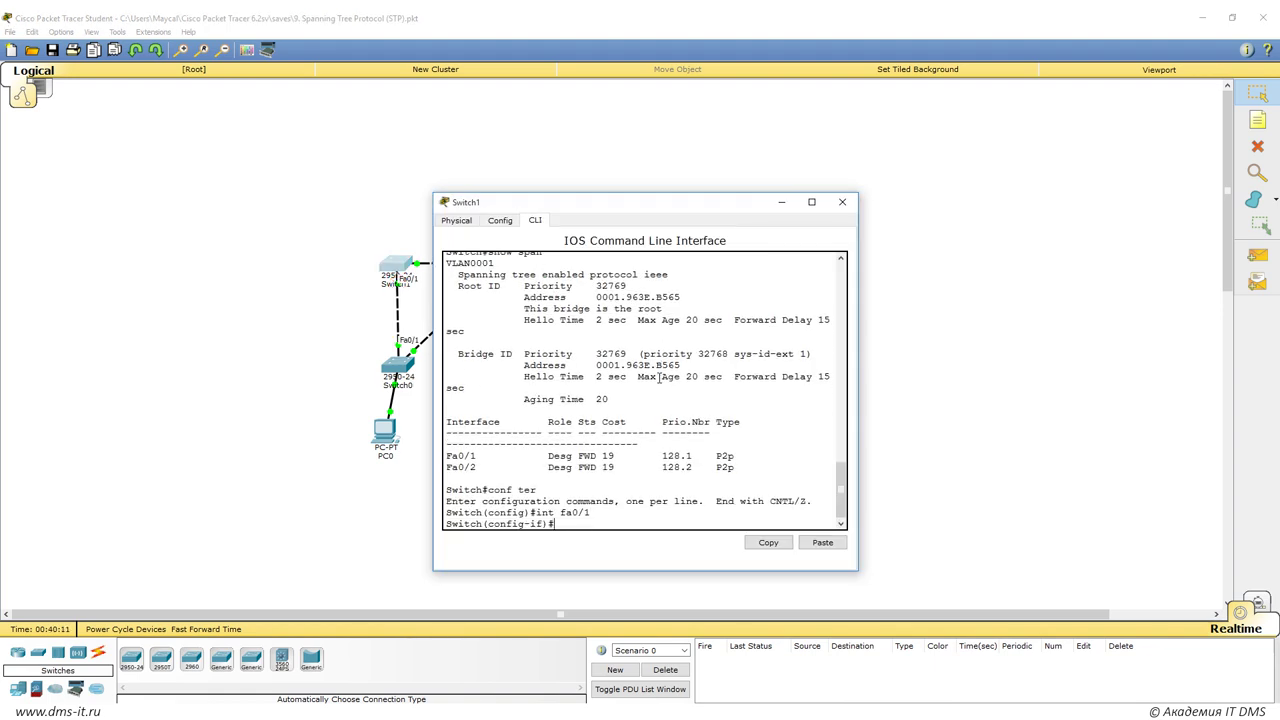
{"action": "key", "text": "Tab"}
{"action": "type", "text": "gu"}
{"action": "key", "text": "Tab"}
{"action": "type", "text": "ro"}
{"action": "key", "text": "Tab"}
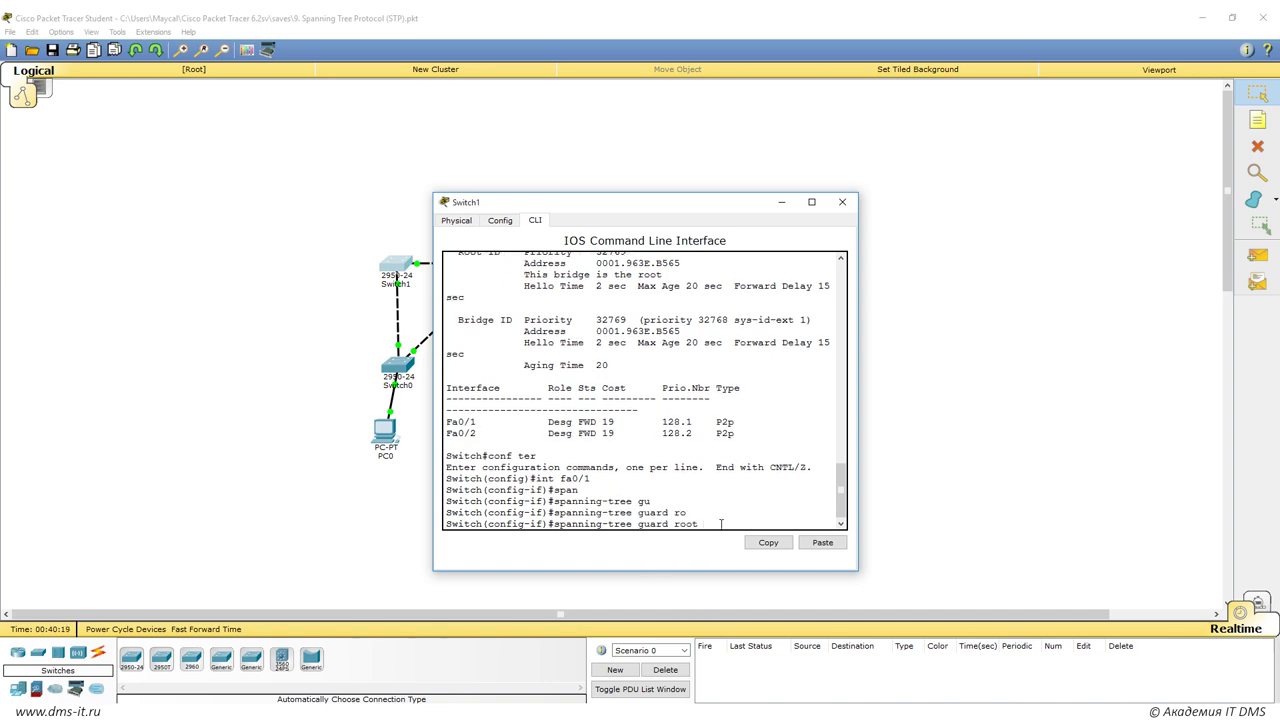
{"action": "type", "text": "?"}
{"action": "key", "text": "Return"}
{"action": "left_click_drag", "start_coordinate": [775, 202], "coordinate": [945, 109]}
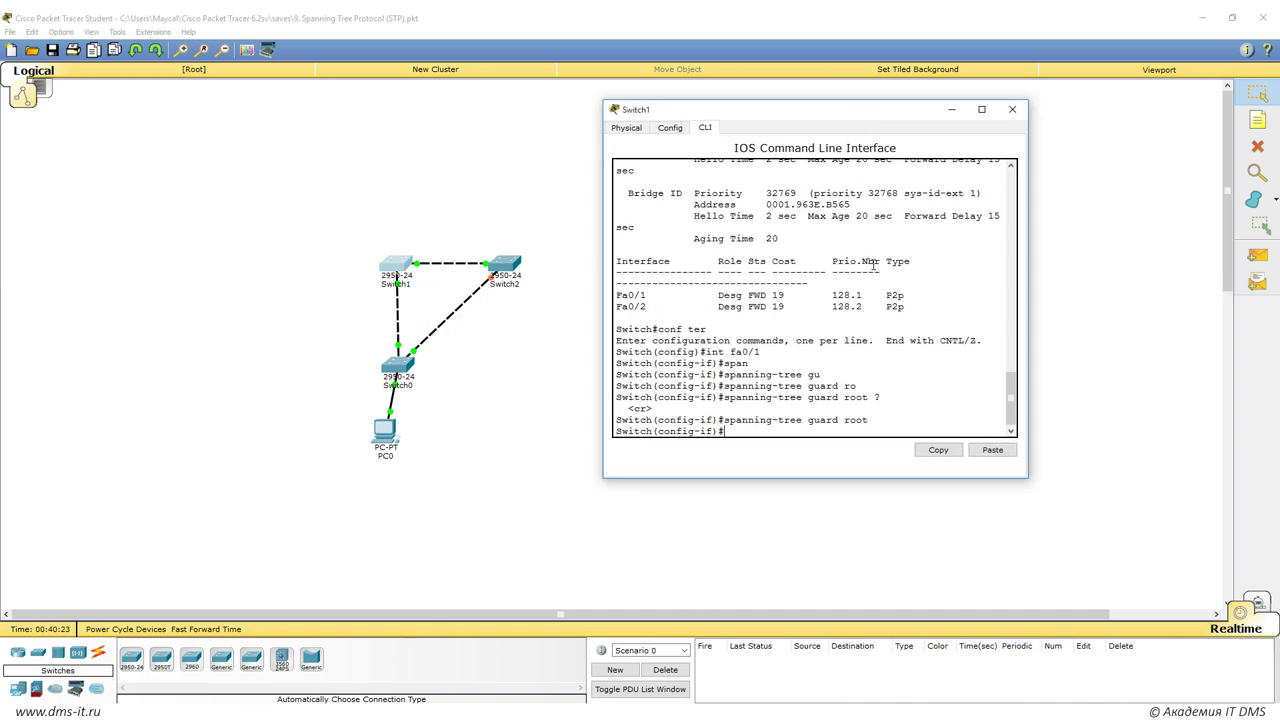
{"action": "left_click", "coordinate": [1012, 109]}
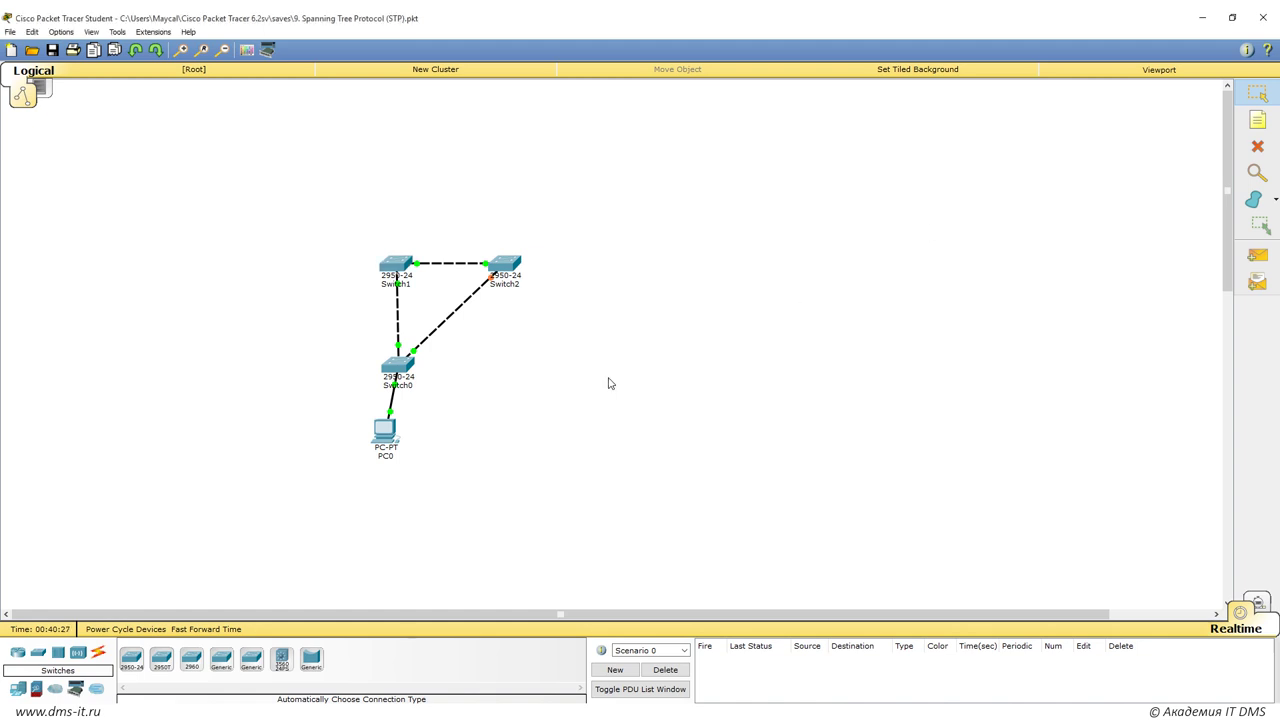
Step: Open Switch2's command line, enter privileged mode and go to the configuration of interface Fa0/1
{"action": "left_click", "coordinate": [503, 265]}
{"action": "key", "text": "Return"}
{"action": "key", "text": "Return"}
{"action": "type", "text": "en"}
{"action": "key", "text": "Return"}
{"action": "type", "text": "conf ter"}
{"action": "key", "text": "Return"}
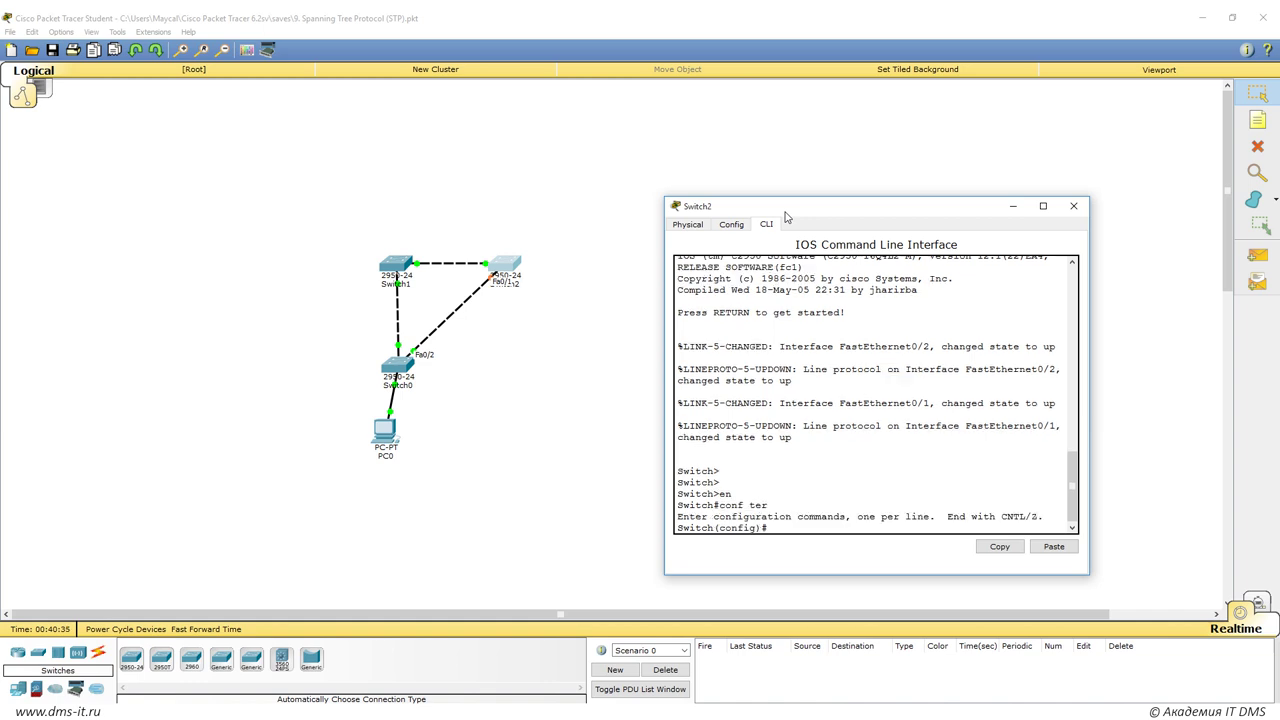
{"action": "type", "text": "int fa0/1"}
{"action": "key", "text": "Return"}
Step: Apply "spanning-tree guard root" to Switch2's Fa0/1 and close the switch's console
{"action": "type", "text": "sp"}
{"action": "key", "text": "Tab"}
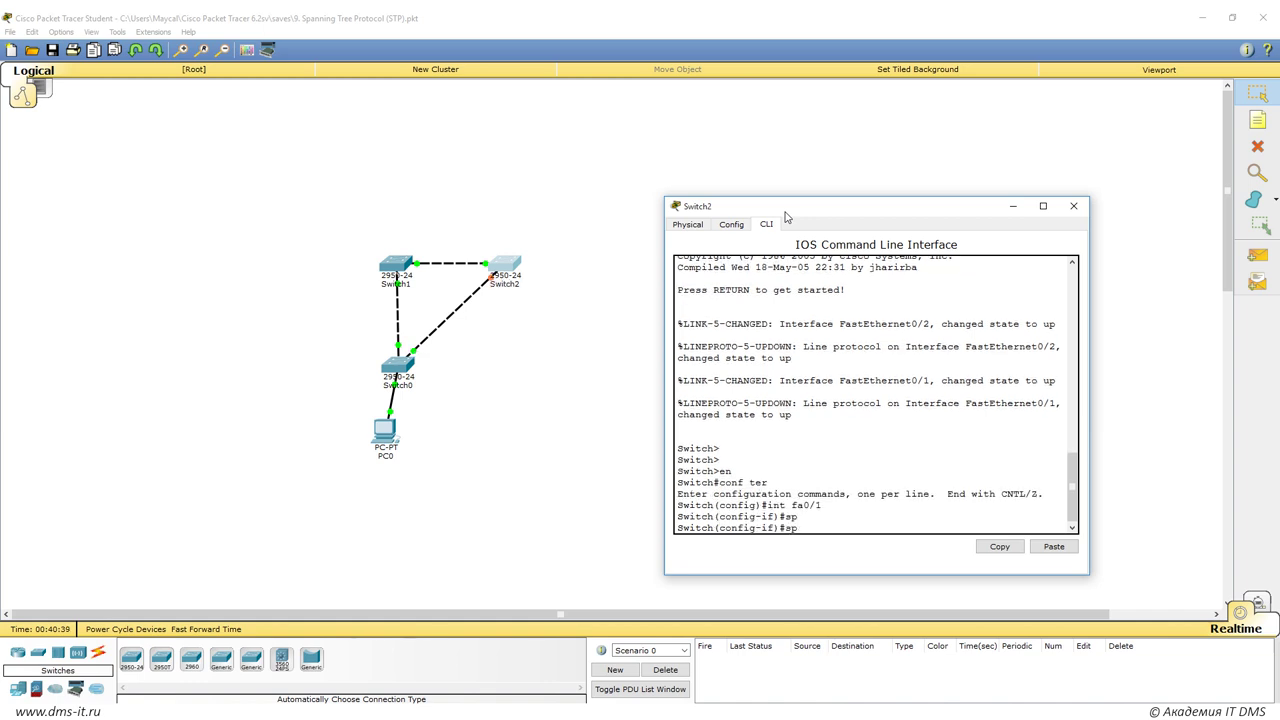
{"action": "type", "text": "a"}
{"action": "key", "text": "Tab"}
{"action": "type", "text": "g"}
{"action": "key", "text": "Tab"}
{"action": "type", "text": "r"}
{"action": "key", "text": "Tab"}
{"action": "key", "text": "Return"}
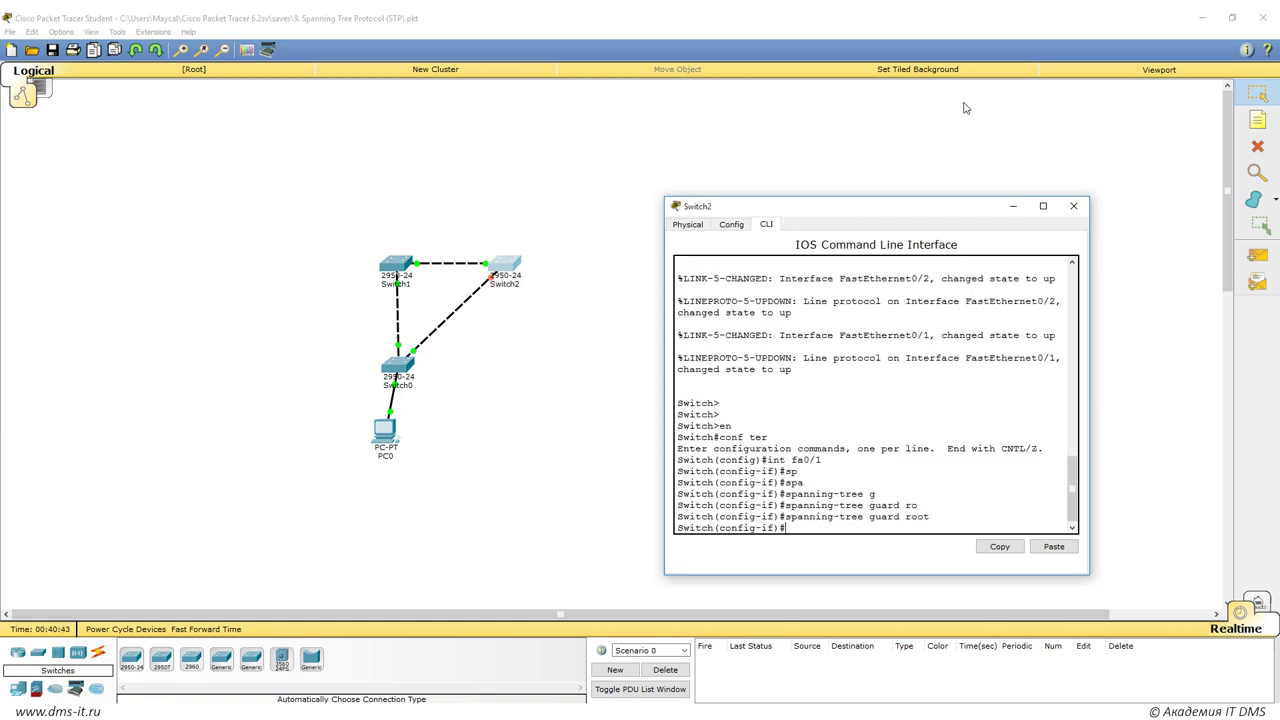
{"action": "left_click", "coordinate": [1073, 206]}
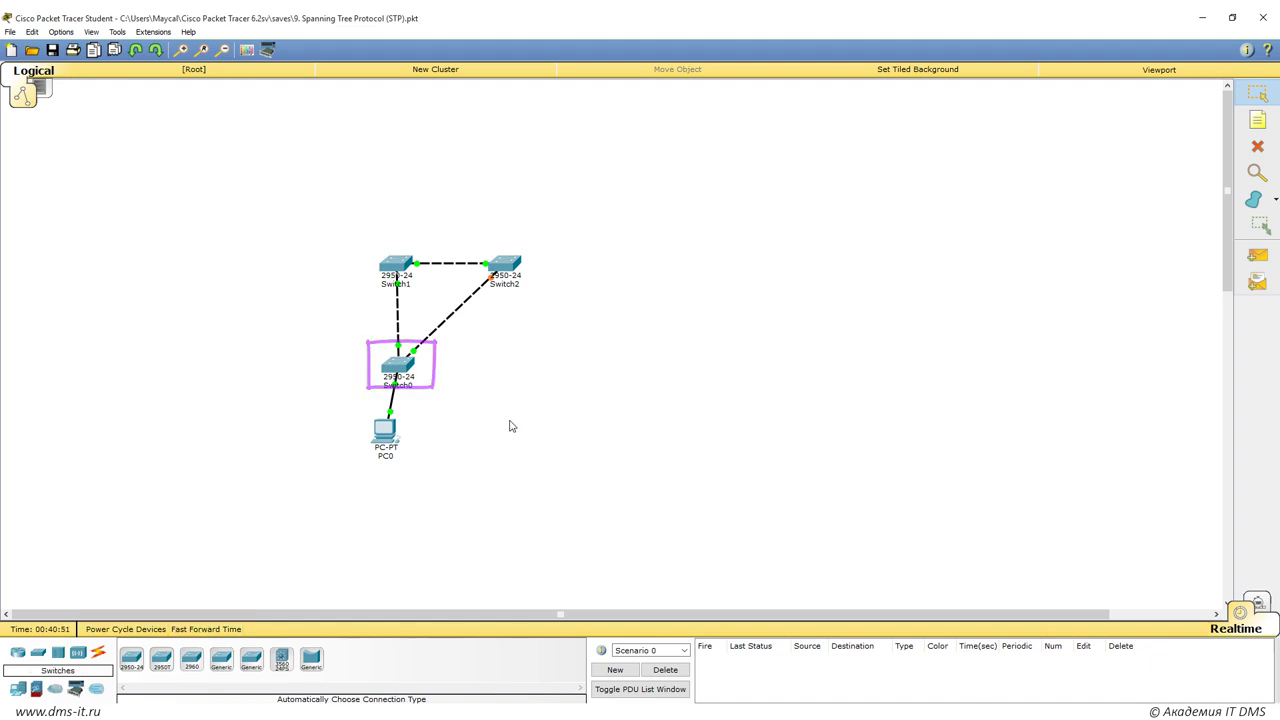
Step: Open Switch0's command line and enter global configuration mode
{"action": "left_click", "coordinate": [398, 365]}
{"action": "key", "text": "Return"}
{"action": "key", "text": "Return"}
{"action": "type", "text": "en"}
{"action": "key", "text": "Return"}
{"action": "type", "text": "conf ter"}
{"action": "key", "text": "Return"}
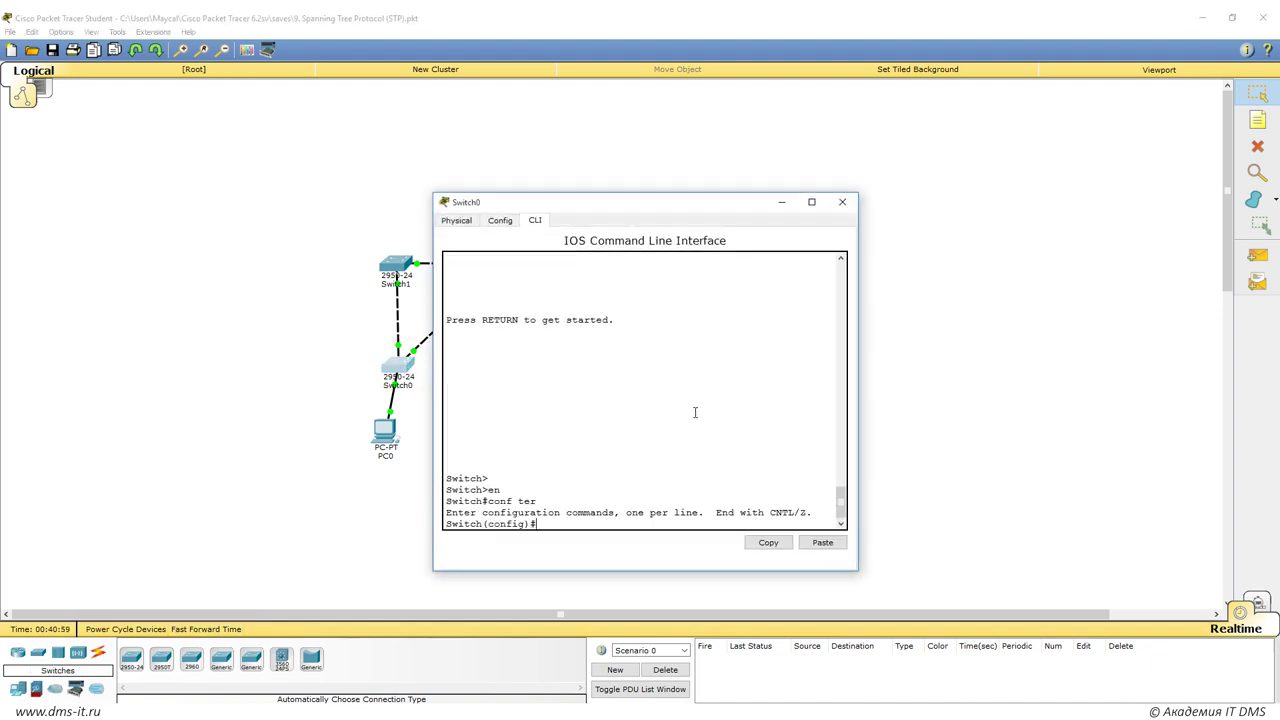
Step: Make Switch0 the primary root for VLAN 1 with "spanning-tree vlan 1 root primary" and close its console
{"action": "type", "text": "span"}
{"action": "key", "text": "Tab"}
{"action": "type", "text": "vlan 1 ro"}
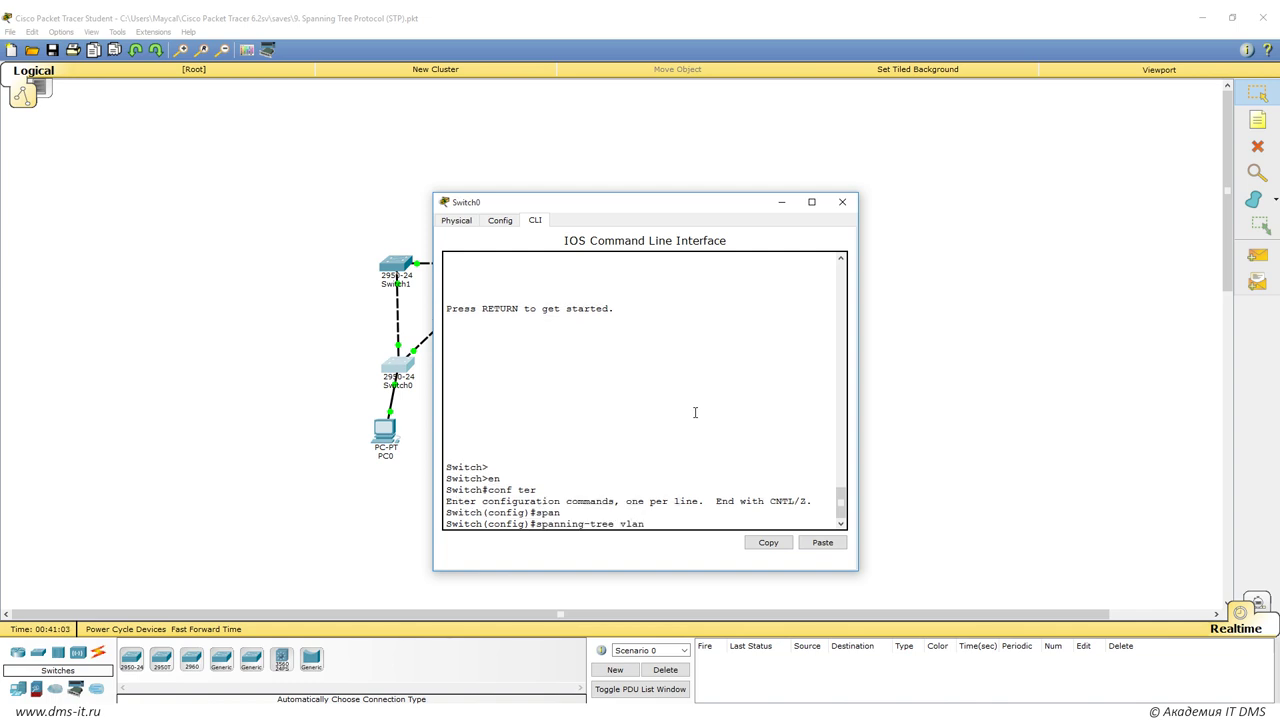
{"action": "key", "text": "Tab"}
{"action": "type", "text": "p"}
{"action": "key", "text": "Tab"}
{"action": "key", "text": "Return"}
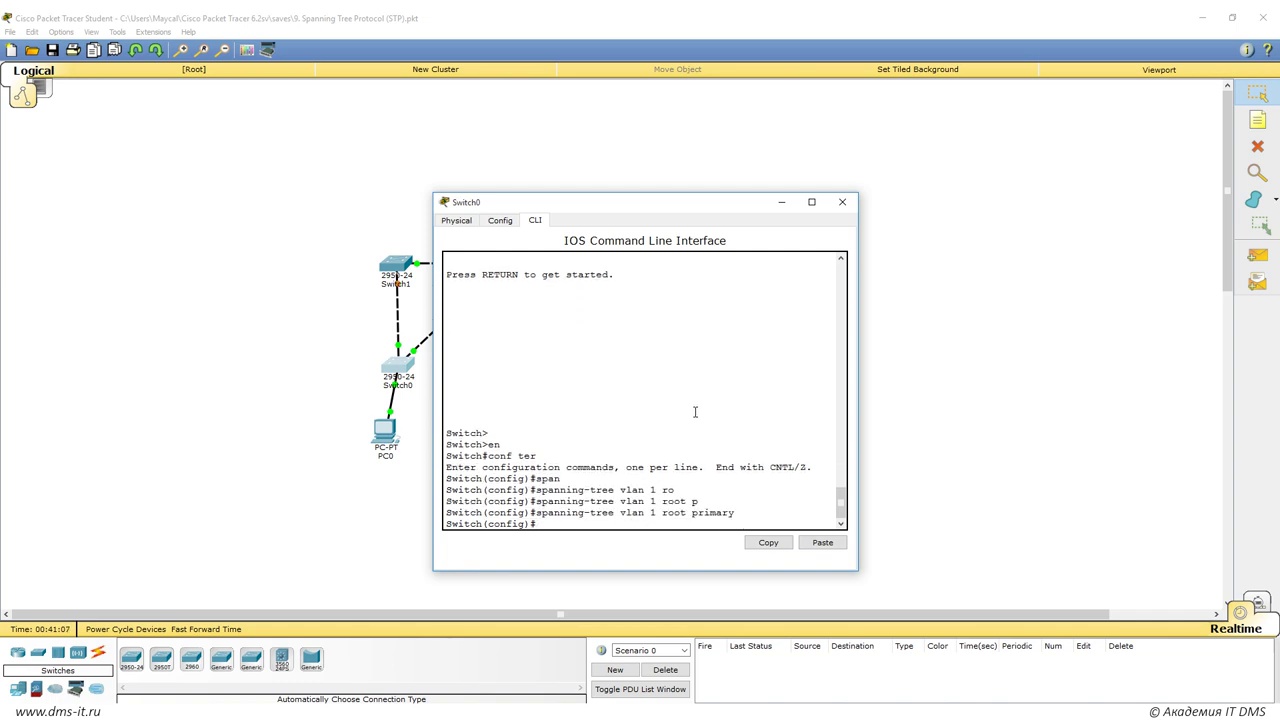
{"action": "left_click", "coordinate": [842, 201]}
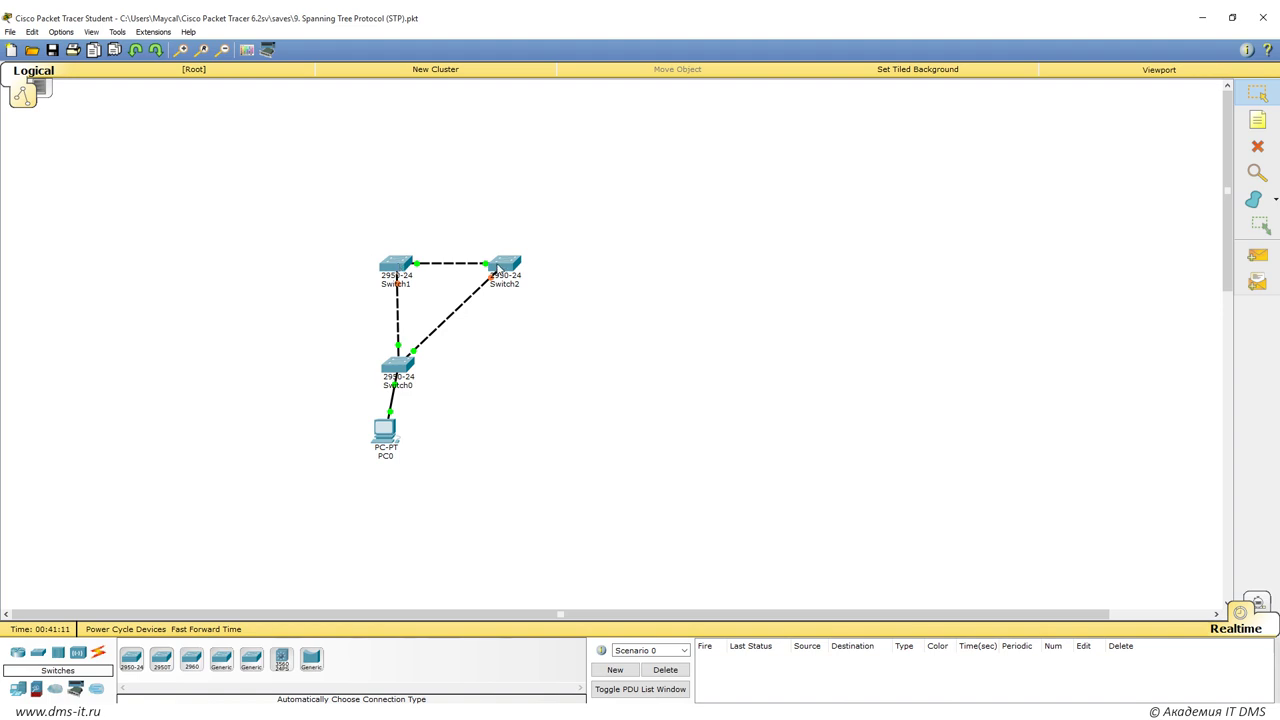
Step: Open and enlarge Switch1's console to examine the Root Guard message for its blocked port
{"action": "left_click", "coordinate": [412, 268]}
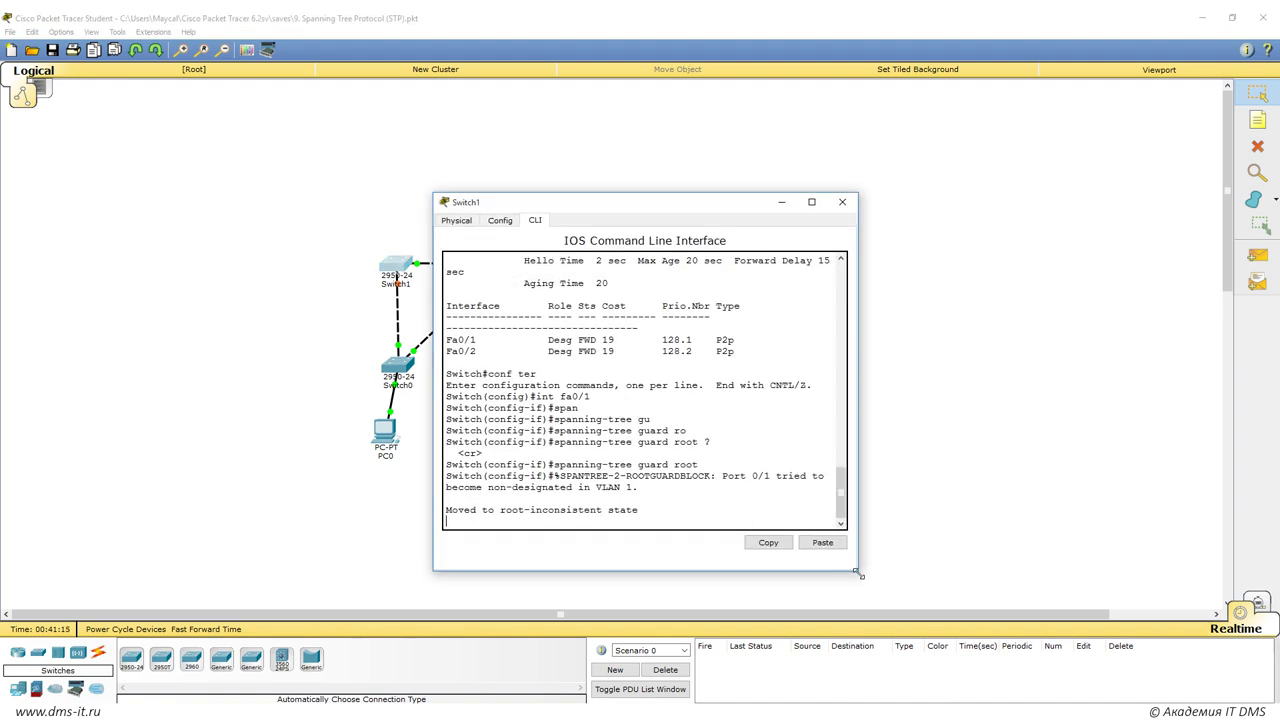
{"action": "left_click_drag", "start_coordinate": [860, 574], "coordinate": [1110, 627]}
{"action": "left_click_drag", "start_coordinate": [558, 544], "coordinate": [770, 546]}
{"action": "left_click", "coordinate": [751, 556]}
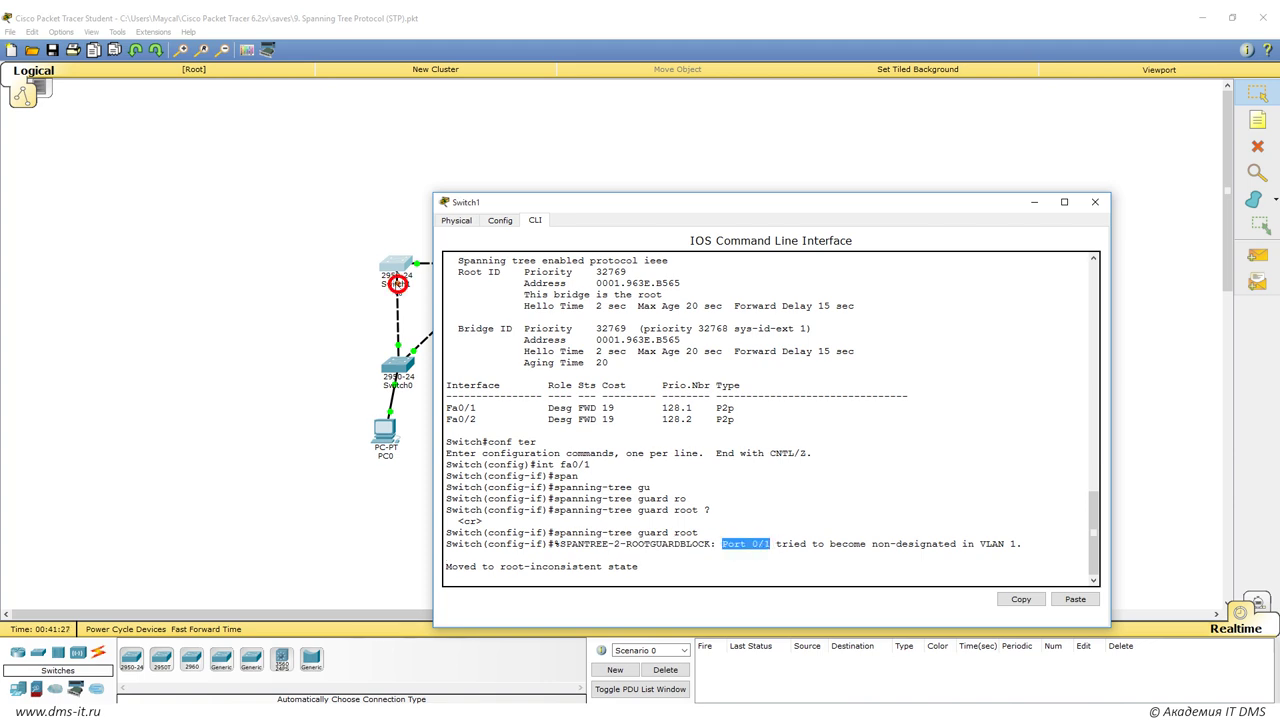
{"action": "left_click", "coordinate": [637, 419]}
{"action": "key", "text": "Return"}
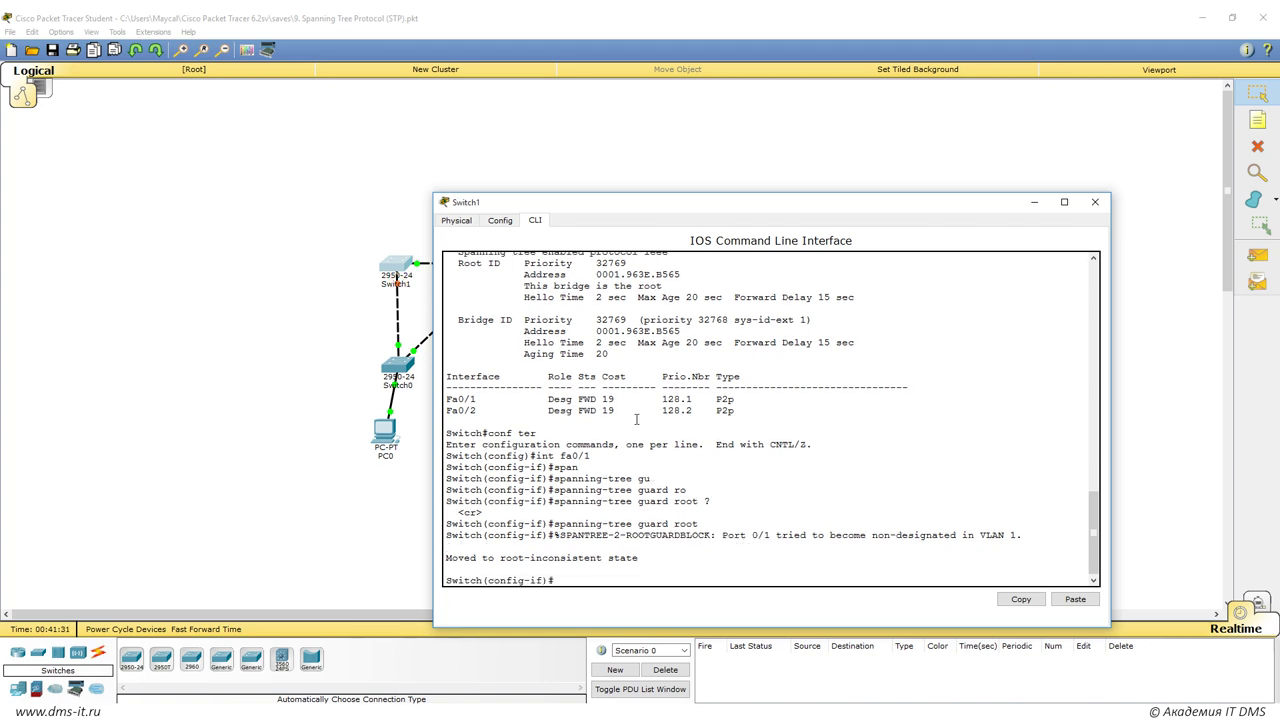
{"action": "left_click_drag", "start_coordinate": [543, 521], "coordinate": [736, 521]}
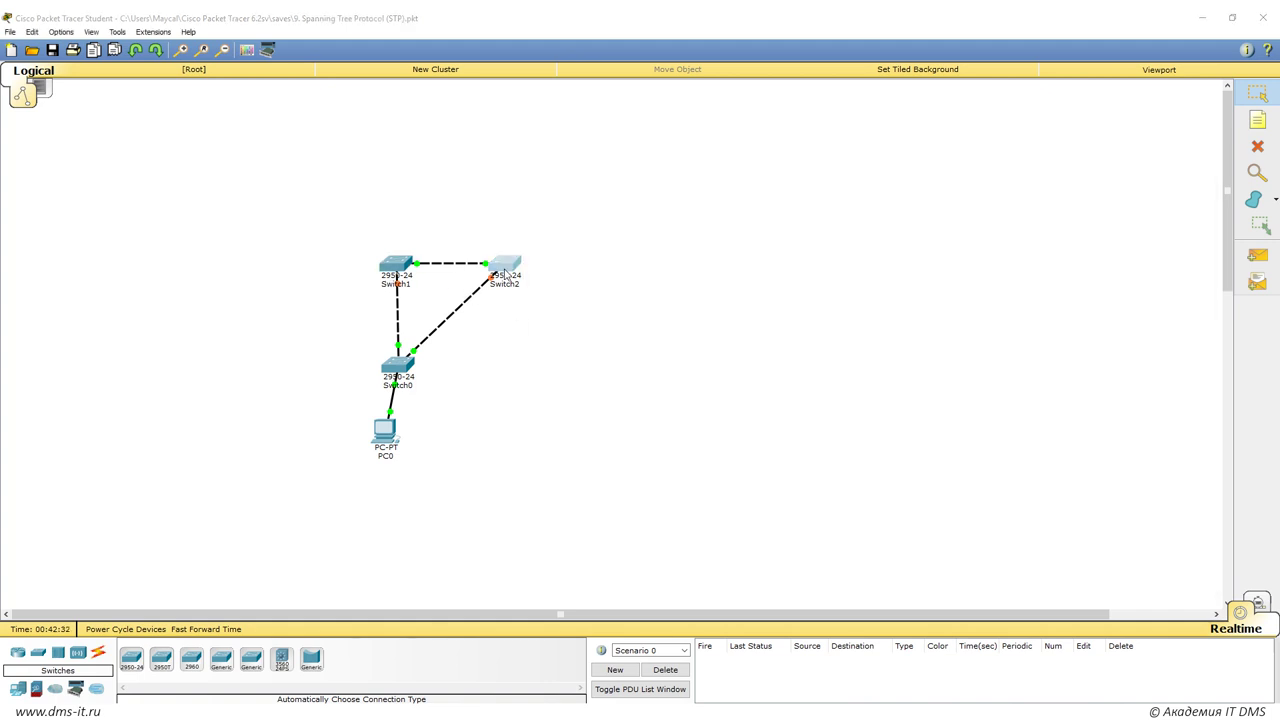
Step: Examine the Root Guard message in Switch2's enlarged console, then minimize the window
{"action": "left_click", "coordinate": [505, 266]}
{"action": "left_click_drag", "start_coordinate": [862, 574], "coordinate": [1100, 613]}
{"action": "left_click_drag", "start_coordinate": [729, 205], "coordinate": [847, 119]}
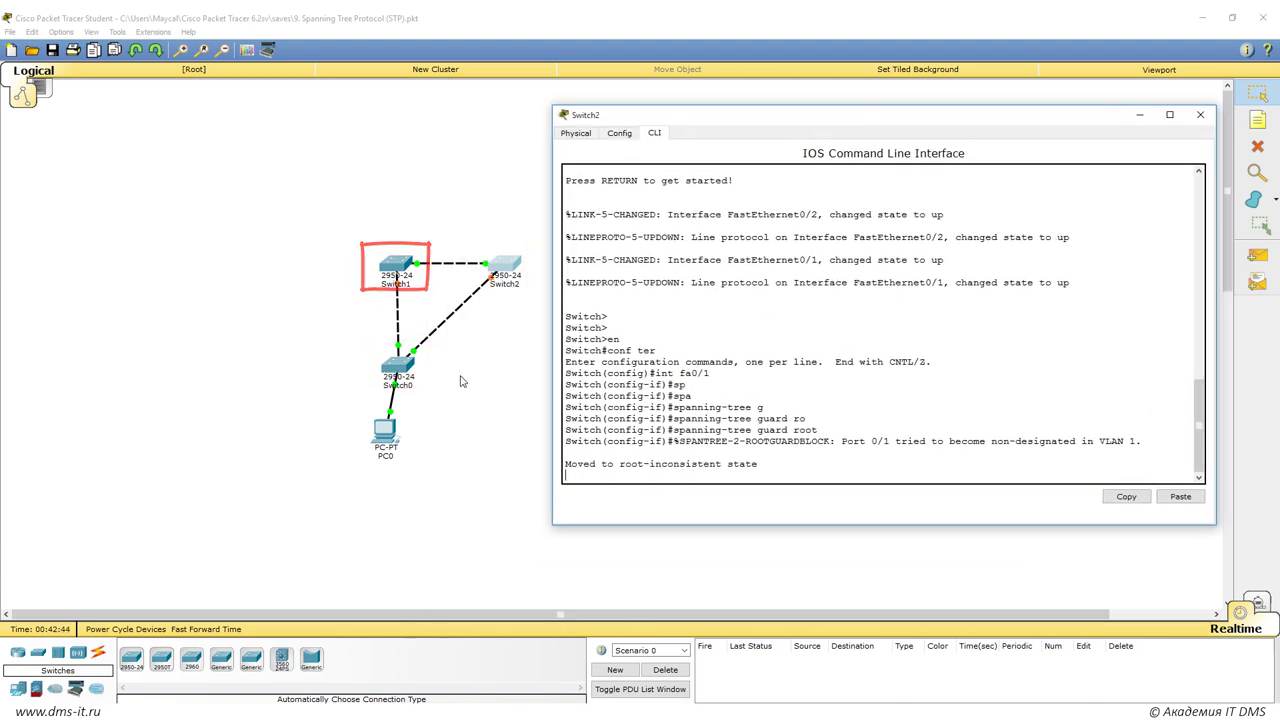
{"action": "left_click", "coordinate": [1139, 115]}
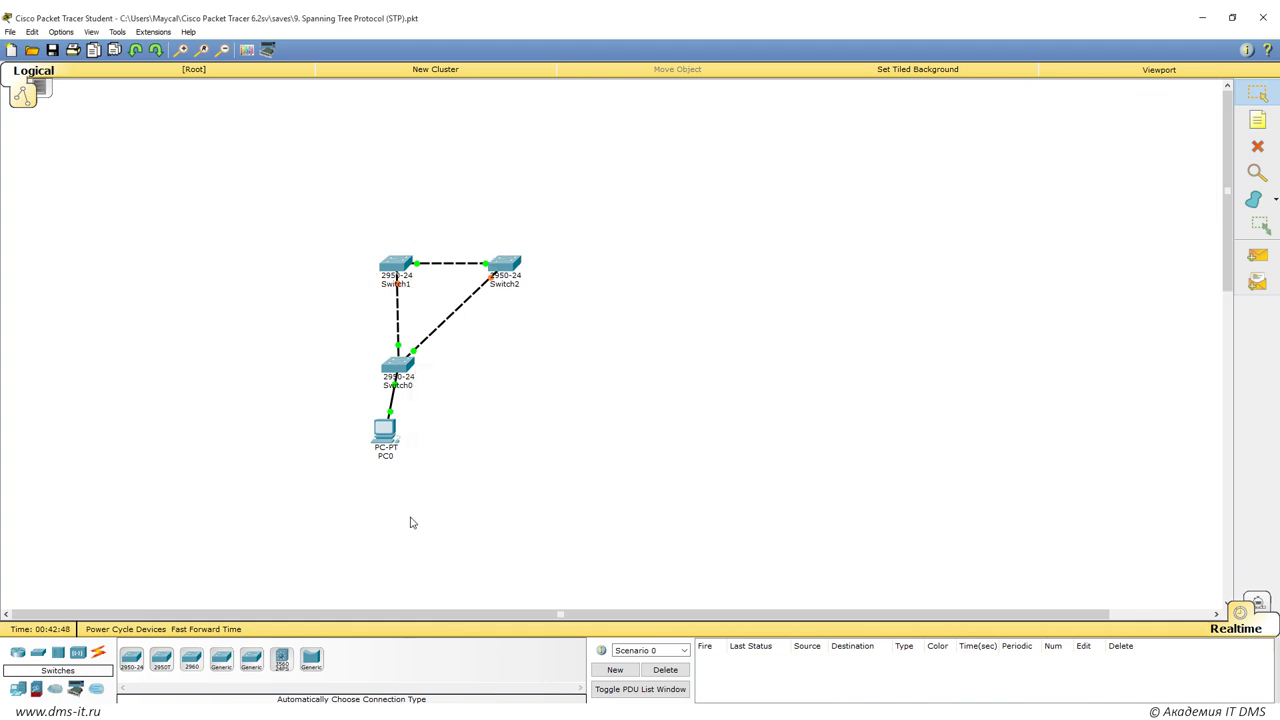
Step: Add a PC above Switch2 and connect it to Switch2 with an automatically chosen cable
{"action": "left_click", "coordinate": [18, 652]}
{"action": "left_click", "coordinate": [131, 659]}
{"action": "left_click", "coordinate": [569, 197]}
{"action": "left_click", "coordinate": [99, 653]}
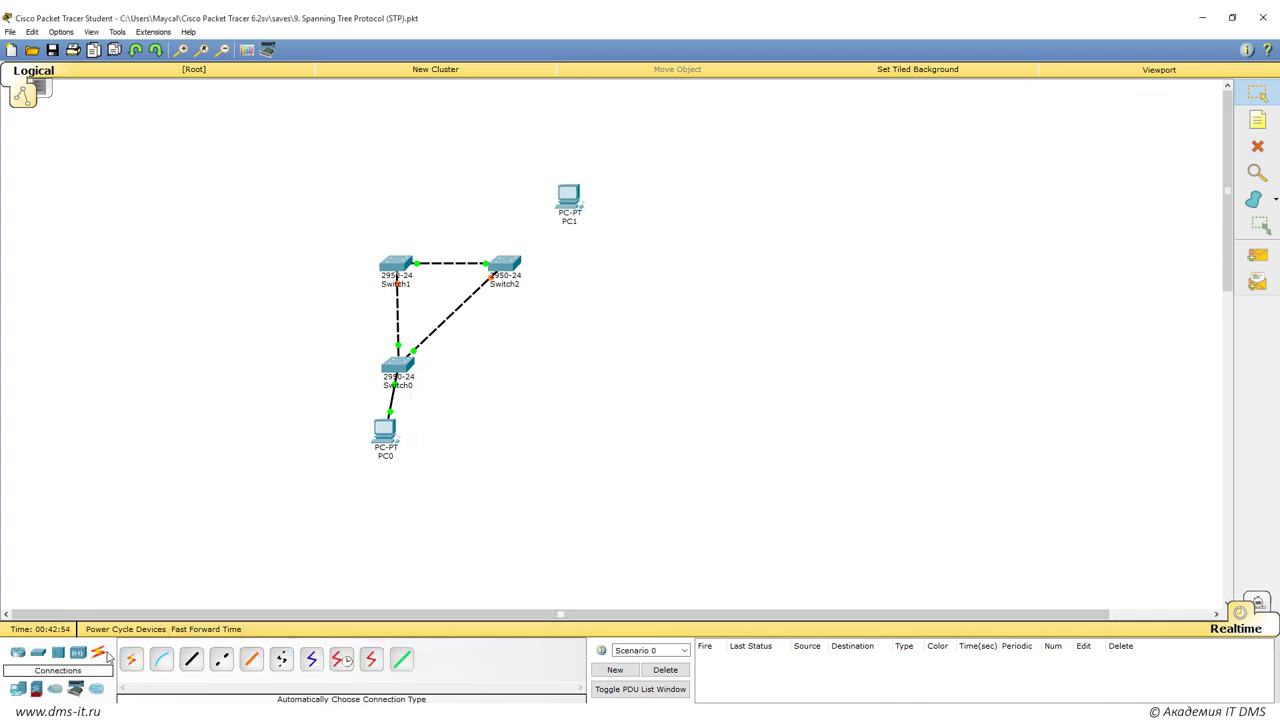
{"action": "left_click", "coordinate": [131, 659]}
{"action": "left_click", "coordinate": [505, 265]}
{"action": "left_click", "coordinate": [569, 197]}
Step: Assign PC1's FastEthernet0 the static IP address 192.168.1.2 with the default subnet mask
{"action": "left_click", "coordinate": [569, 197]}
{"action": "left_click_drag", "start_coordinate": [600, 202], "coordinate": [886, 187]}
{"action": "left_click", "coordinate": [780, 204]}
{"action": "left_click", "coordinate": [763, 277]}
{"action": "left_click", "coordinate": [987, 339]}
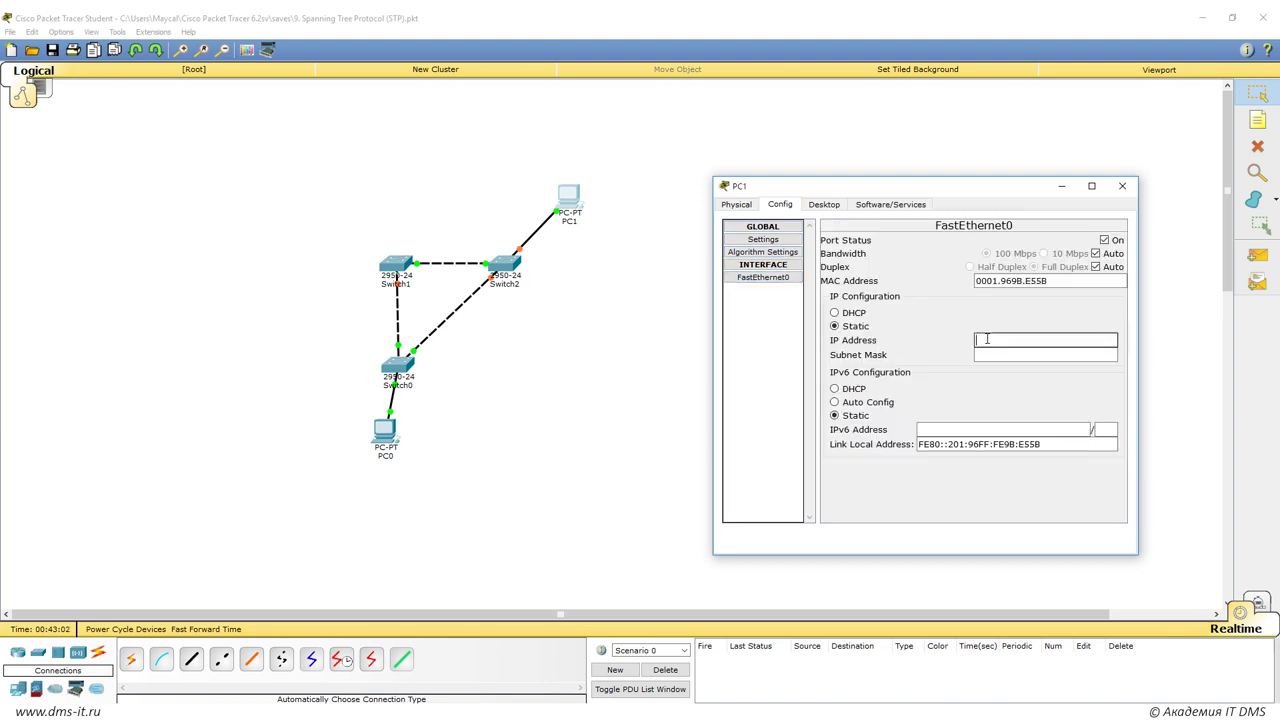
{"action": "type", "text": "192.168.1.2"}
{"action": "key", "text": "Tab"}
{"action": "left_click", "coordinate": [1122, 185]}
{"action": "left_click", "coordinate": [385, 432]}
{"action": "left_click_drag", "start_coordinate": [560, 201], "coordinate": [750, 201]}
{"action": "left_click", "coordinate": [686, 219]}
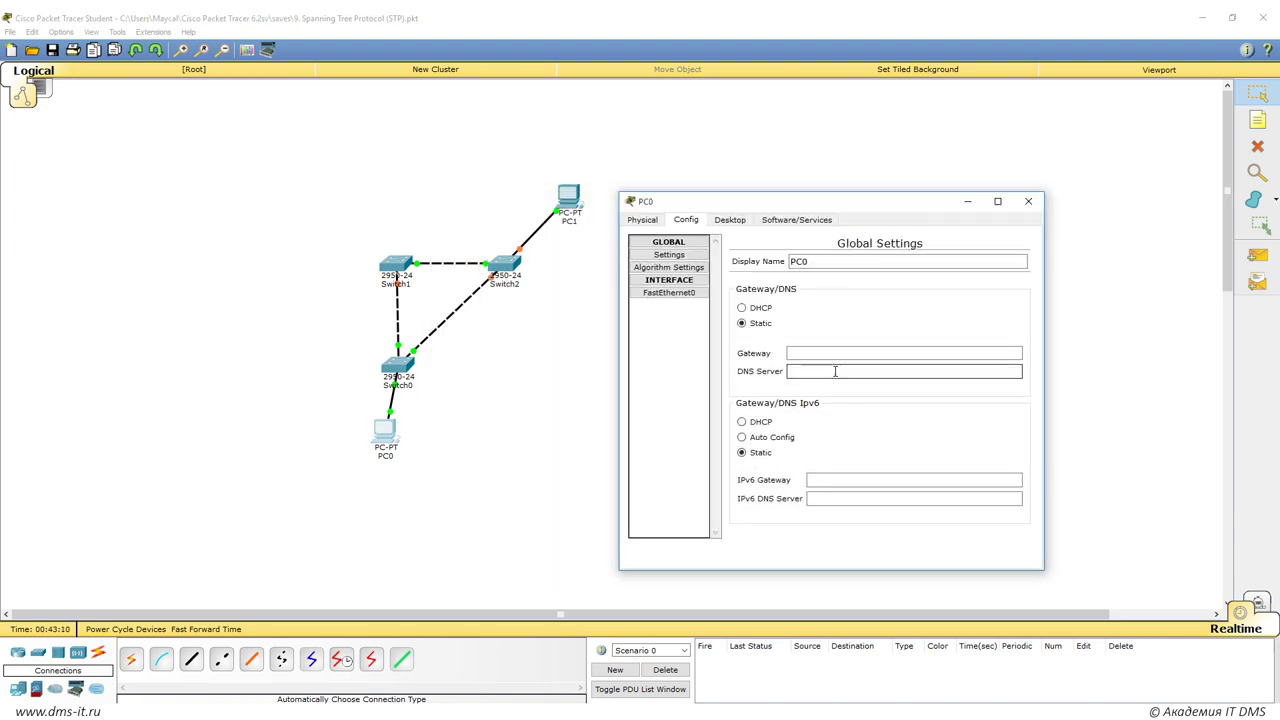
{"action": "left_click", "coordinate": [866, 353]}
{"action": "type", "text": "192.168.1.1"}
{"action": "key", "text": "ctrl+a"}
{"action": "key", "text": "BackSpace"}
{"action": "left_click", "coordinate": [1028, 201]}
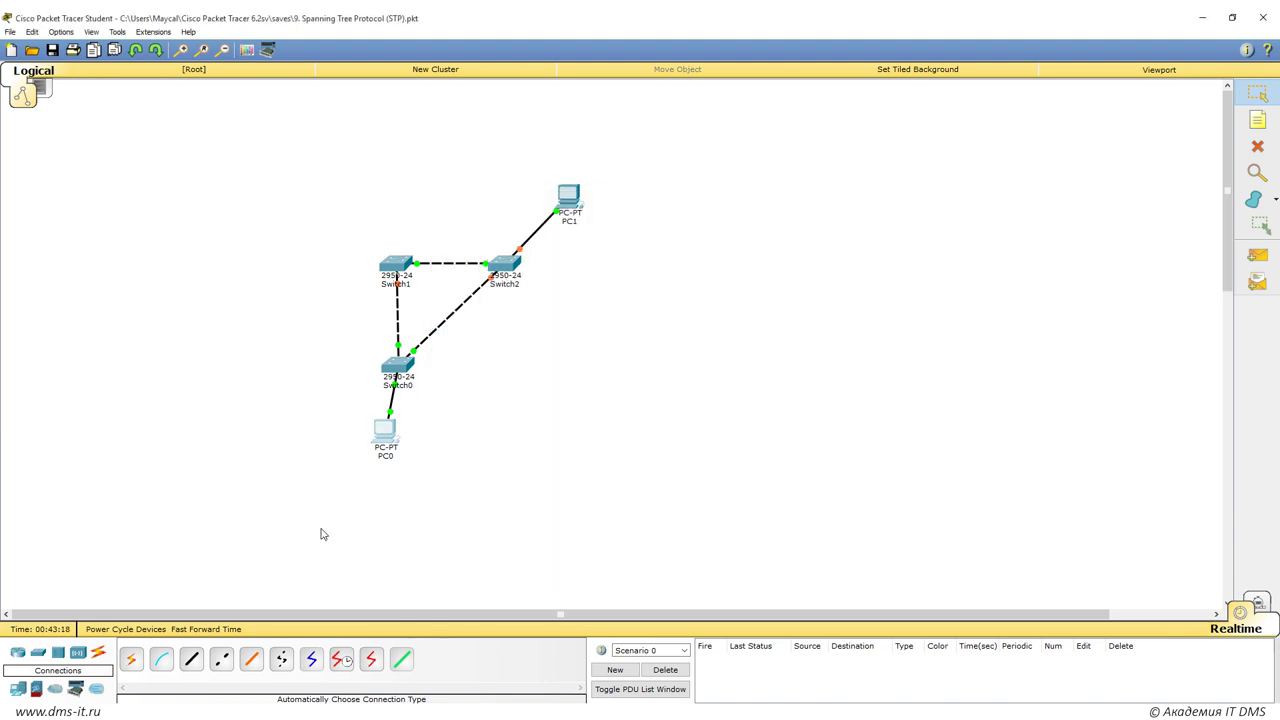
Step: Ping 192.168.1.3 from PC0's command prompt, then minimize the PC0 window
{"action": "left_click", "coordinate": [385, 432]}
{"action": "left_click", "coordinate": [543, 217]}
{"action": "left_click_drag", "start_coordinate": [600, 201], "coordinate": [890, 201]}
{"action": "left_click", "coordinate": [929, 266]}
{"action": "type", "text": "ping"}
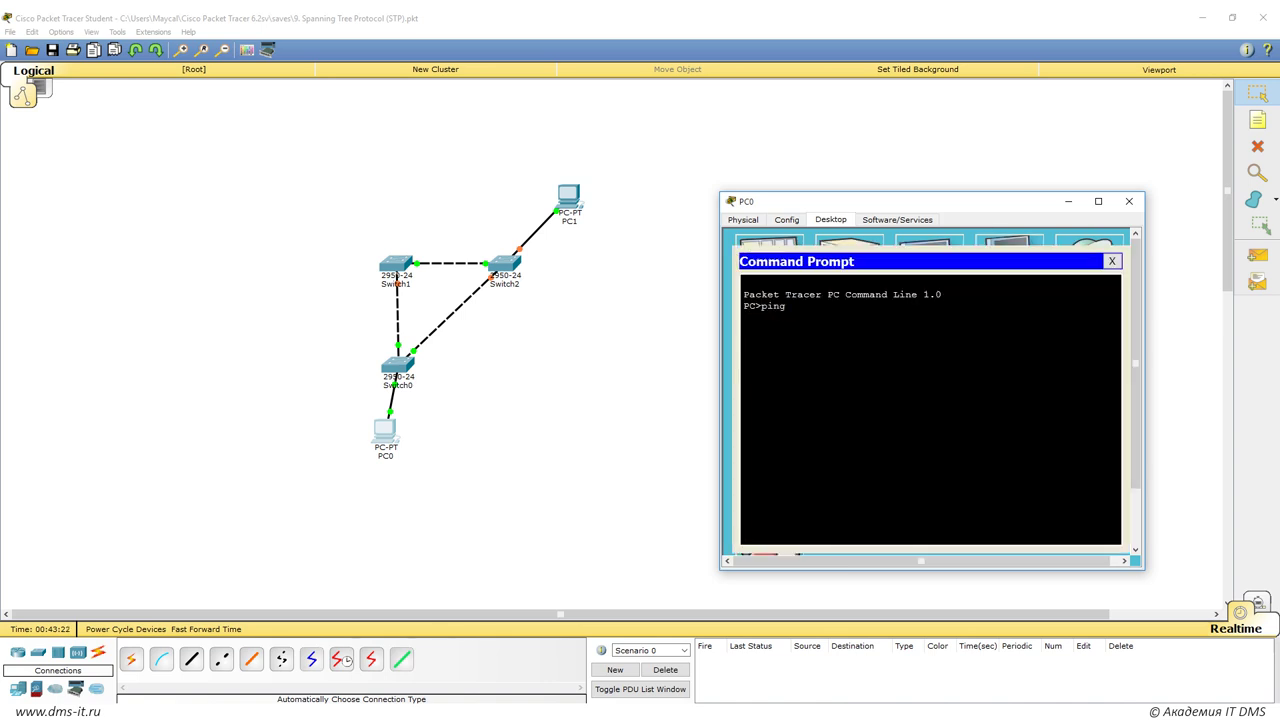
{"action": "type", "text": " 192.168.1.3"}
{"action": "key", "text": "Return"}
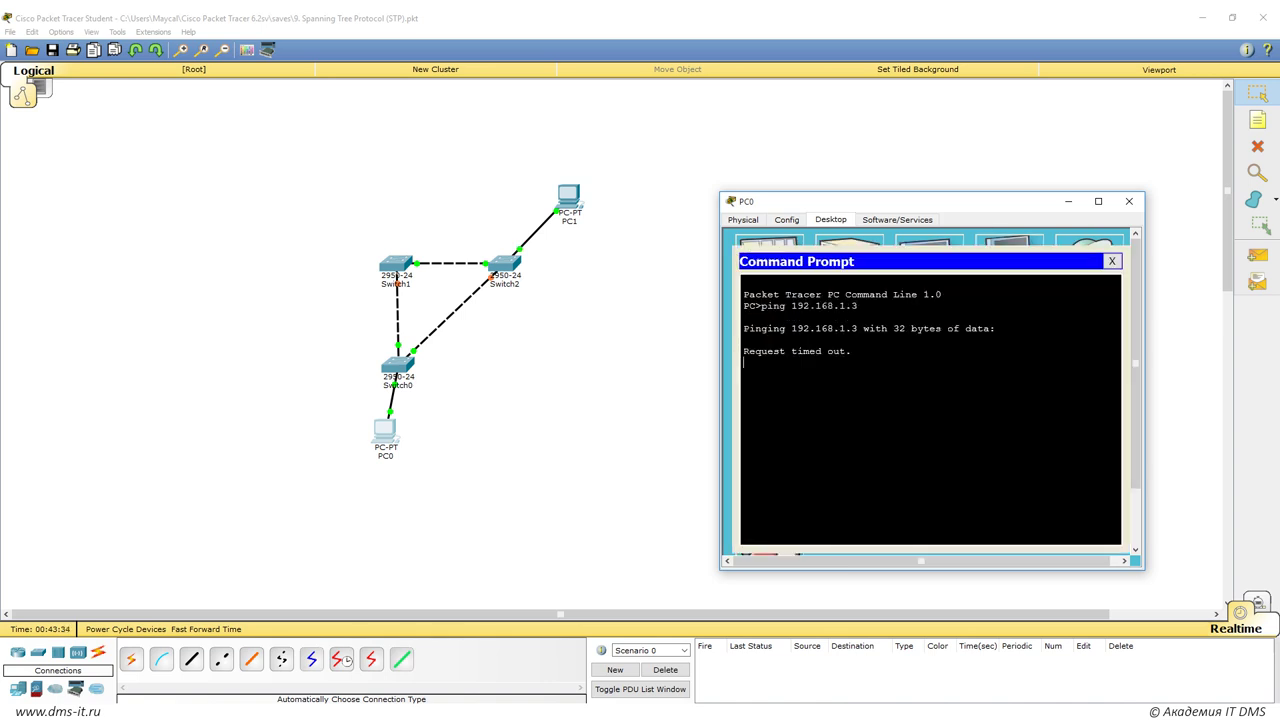
{"action": "left_click", "coordinate": [1068, 201]}
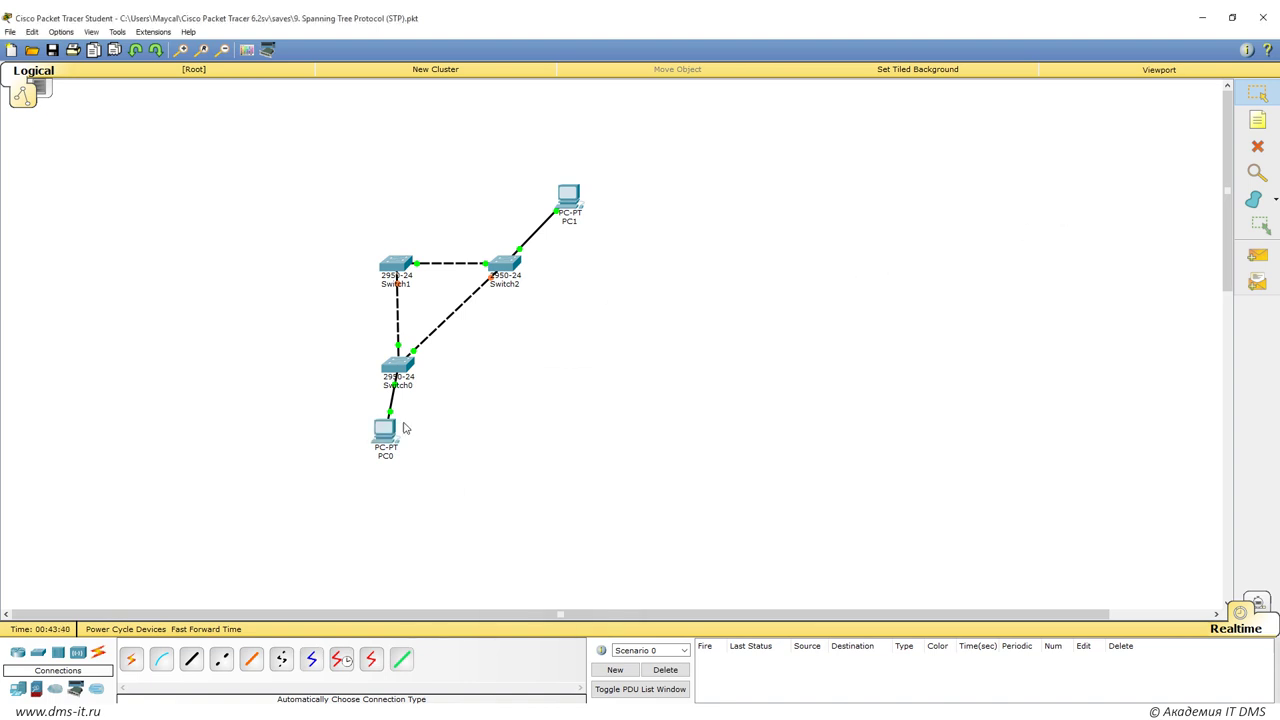
Step: Add another 2950-24 switch to the right of Switch0 and cable it to both Switch1 and Switch2
{"action": "left_click", "coordinate": [37, 655]}
{"action": "left_click_drag", "start_coordinate": [131, 659], "coordinate": [486, 370]}
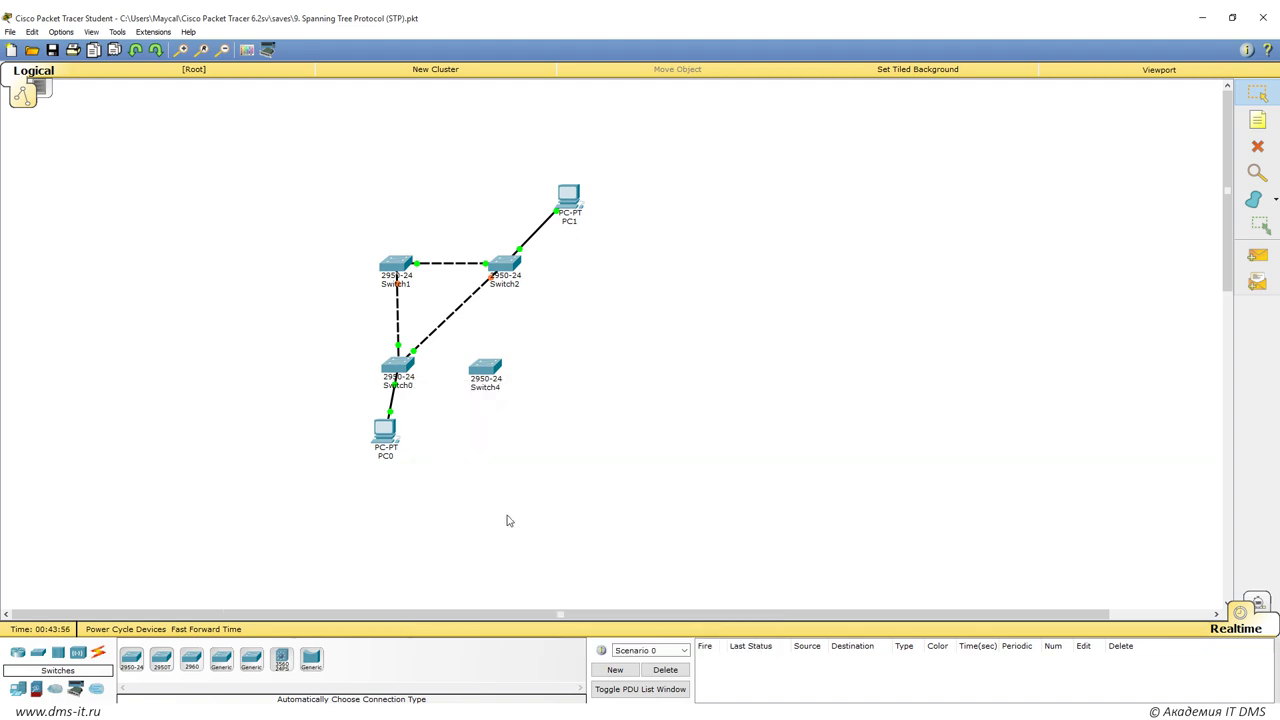
{"action": "left_click", "coordinate": [98, 652]}
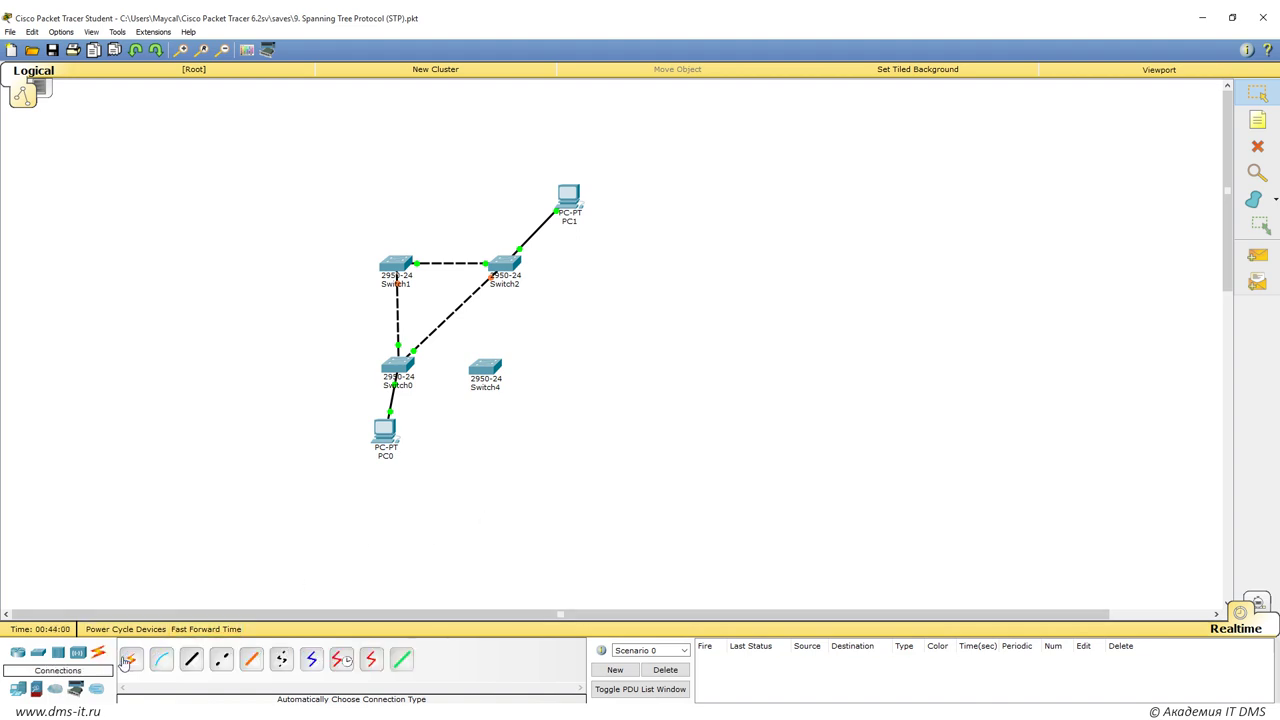
{"action": "left_click", "coordinate": [128, 659]}
{"action": "left_click", "coordinate": [485, 369]}
{"action": "left_click", "coordinate": [396, 266]}
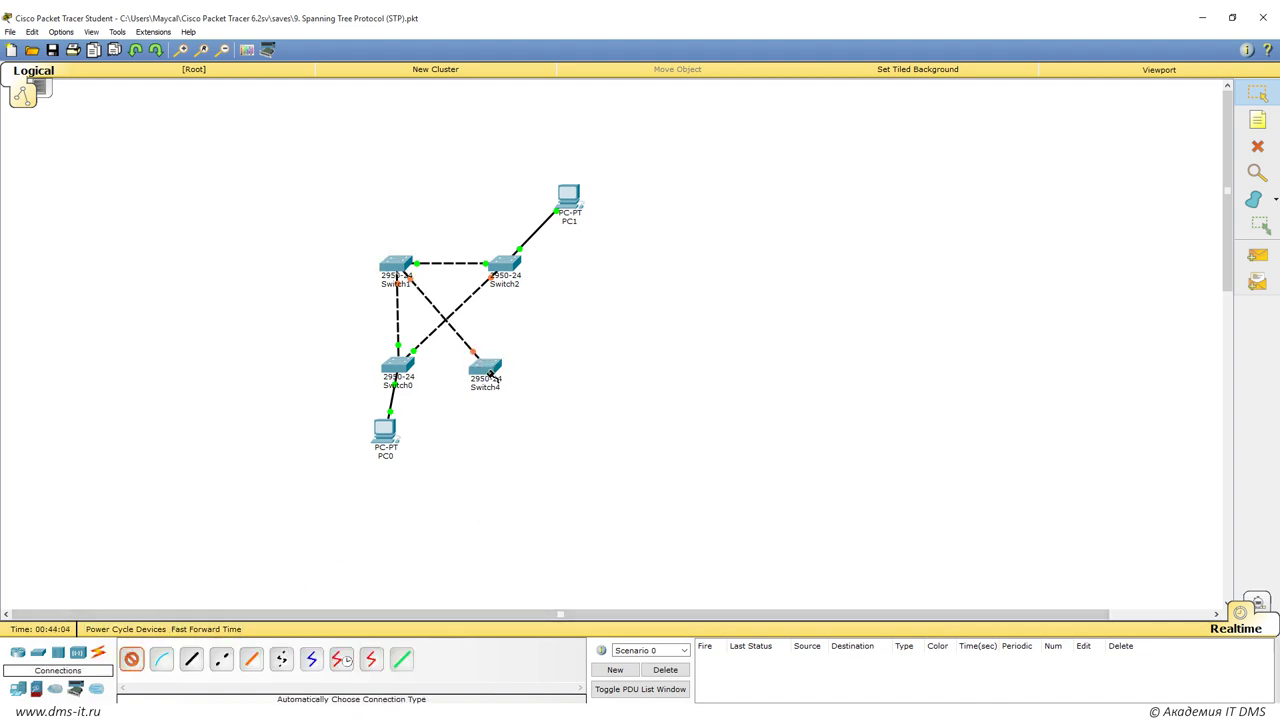
{"action": "left_click", "coordinate": [489, 370]}
{"action": "left_click", "coordinate": [504, 264]}
Step: Place a PC below the new switch and give its FastEthernet0 the static IP 192.168.1.4 with the default subnet mask
{"action": "left_click", "coordinate": [18, 652]}
{"action": "left_click_drag", "start_coordinate": [161, 659], "coordinate": [479, 456]}
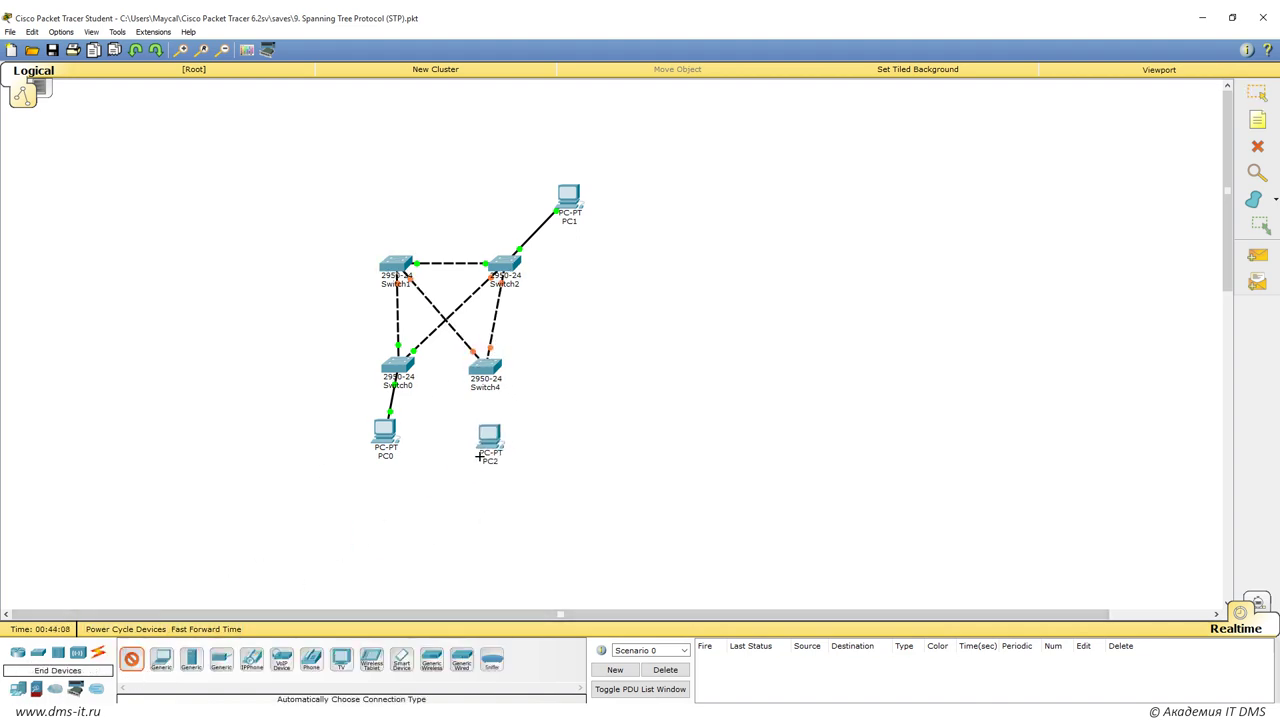
{"action": "left_click", "coordinate": [489, 440]}
{"action": "left_click", "coordinate": [498, 226]}
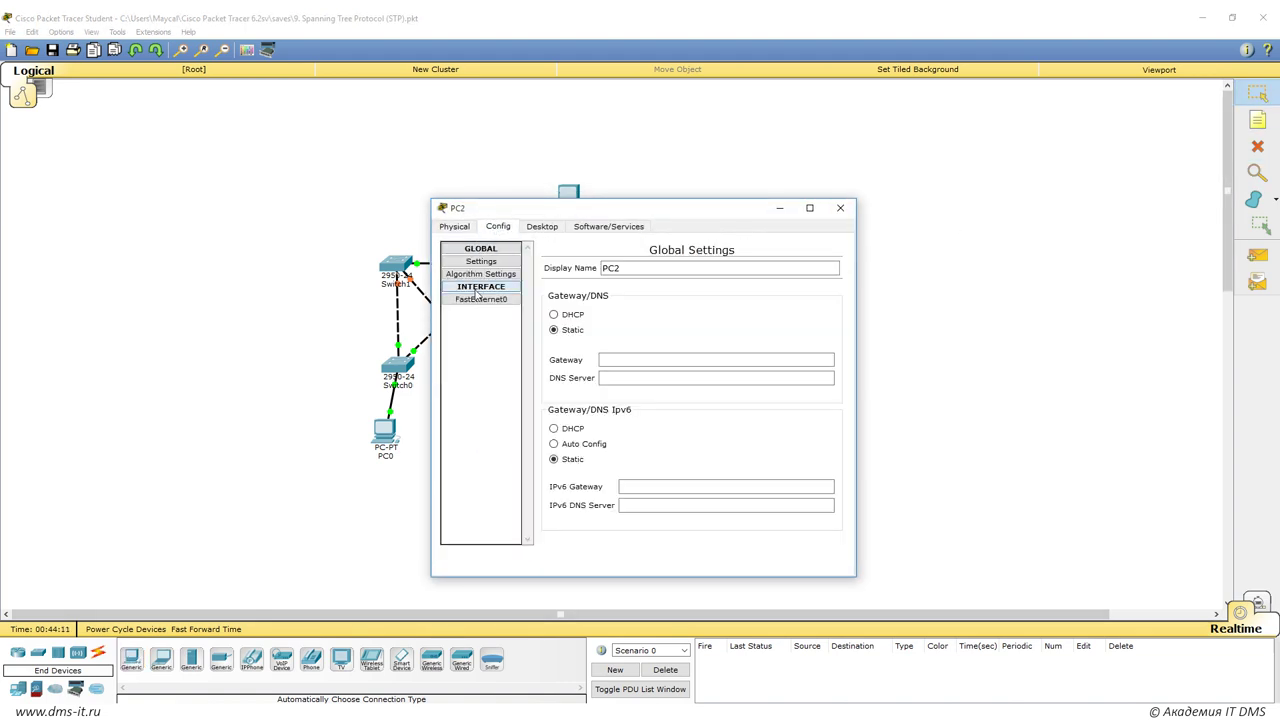
{"action": "left_click", "coordinate": [481, 299]}
{"action": "left_click", "coordinate": [705, 361]}
{"action": "type", "text": "192.168.1.4"}
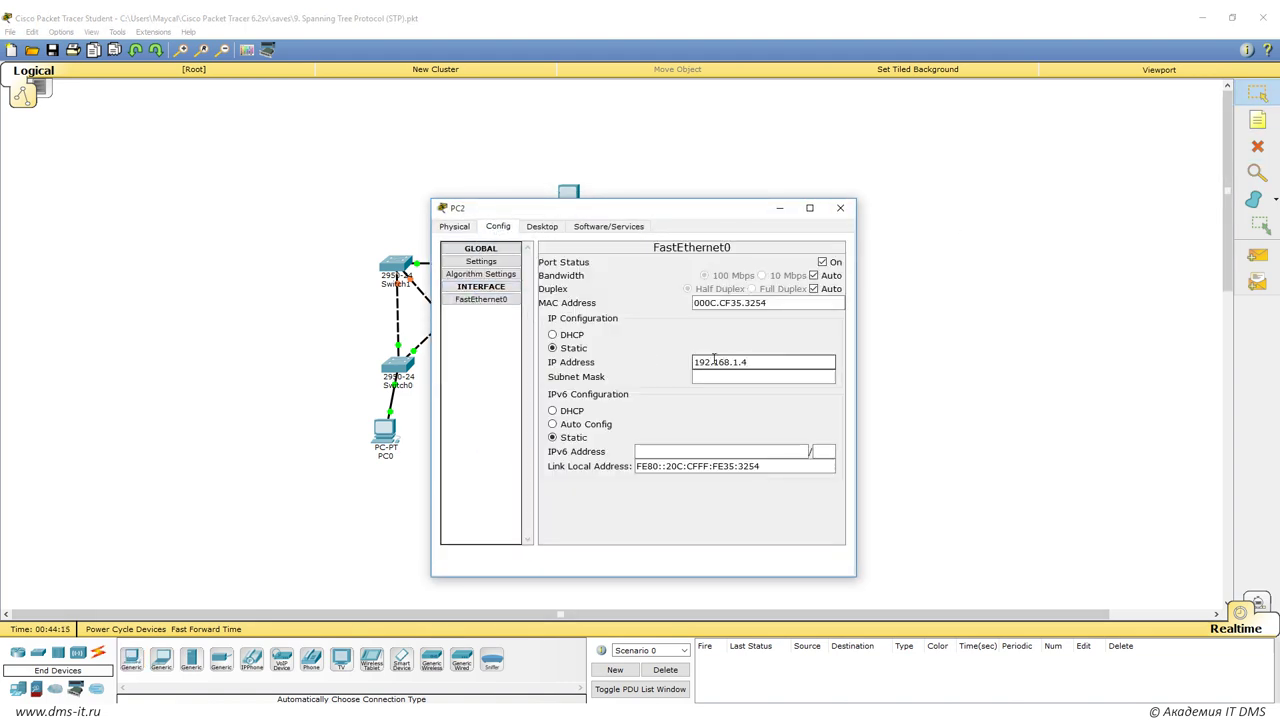
{"action": "left_click", "coordinate": [720, 376]}
{"action": "left_click", "coordinate": [840, 207]}
Step: Connect PC2 to the switch above it with an automatically chosen cable
{"action": "left_click", "coordinate": [98, 652]}
{"action": "left_click", "coordinate": [130, 659]}
{"action": "left_click", "coordinate": [489, 437]}
{"action": "left_click", "coordinate": [486, 368]}
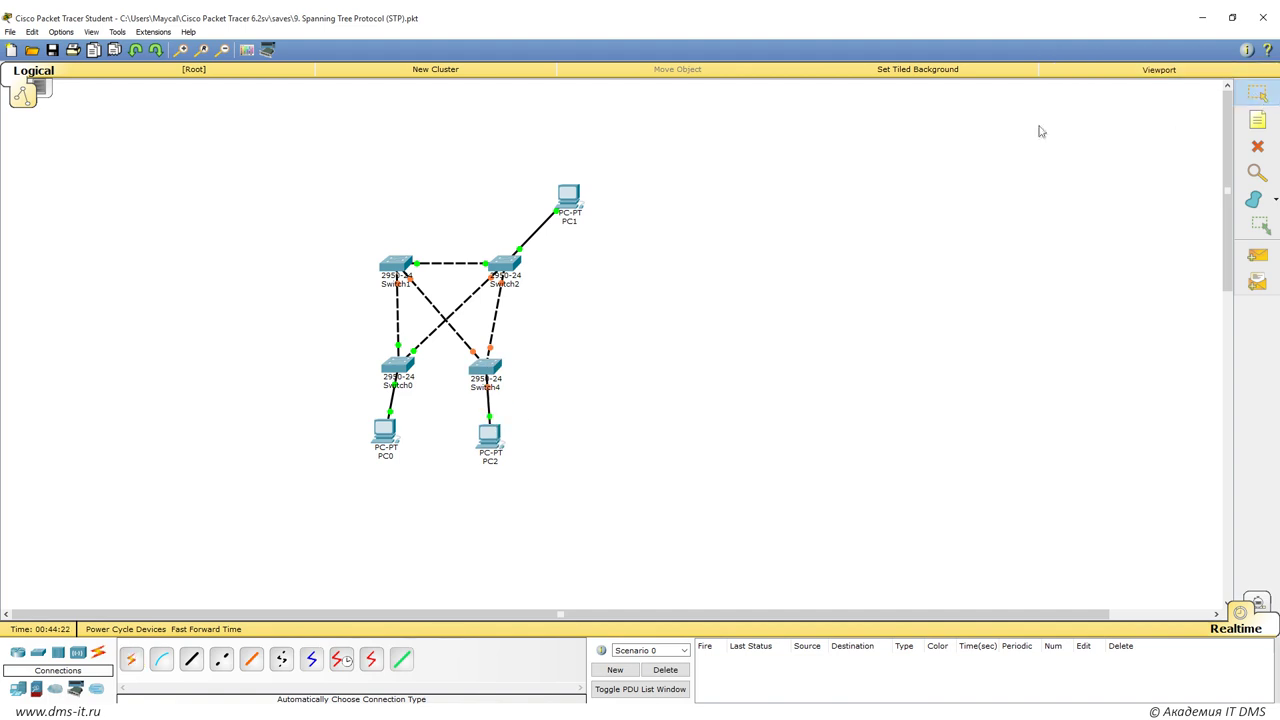
Step: Ping 192.168.1.3 from PC2's command prompt
{"action": "left_click", "coordinate": [489, 437]}
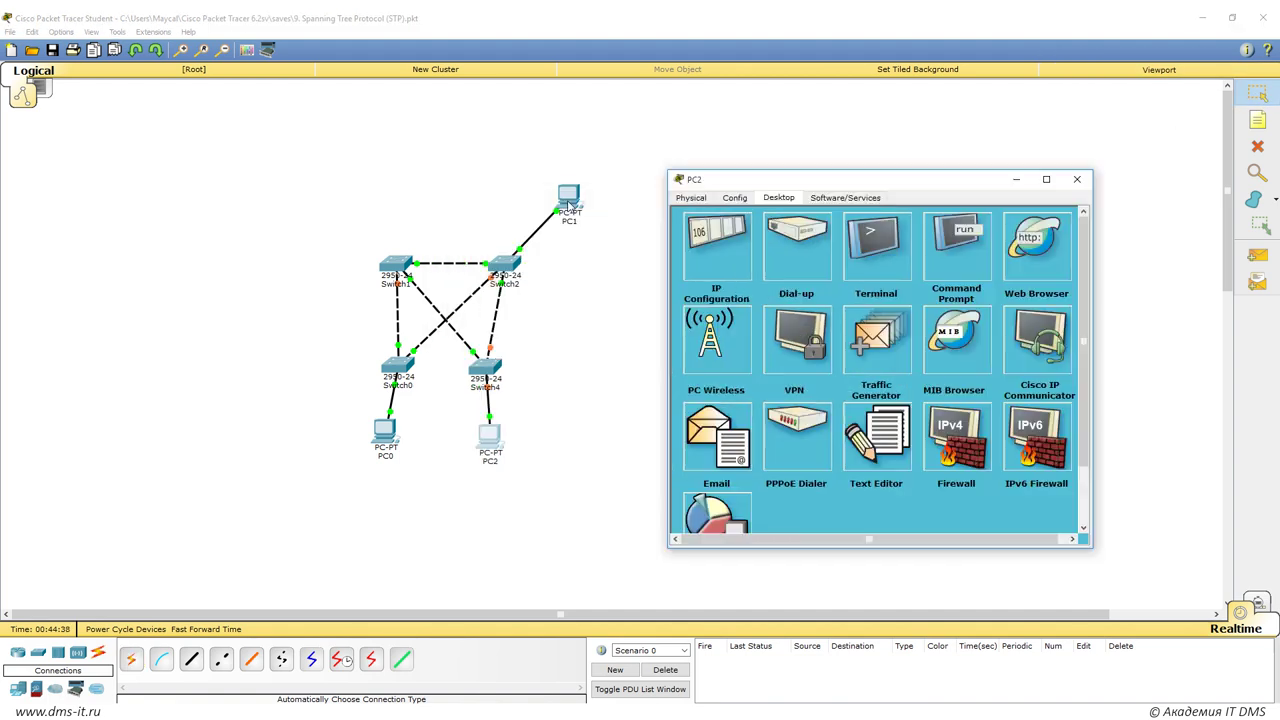
{"action": "type", "text": "ping 192.168.1.4"}
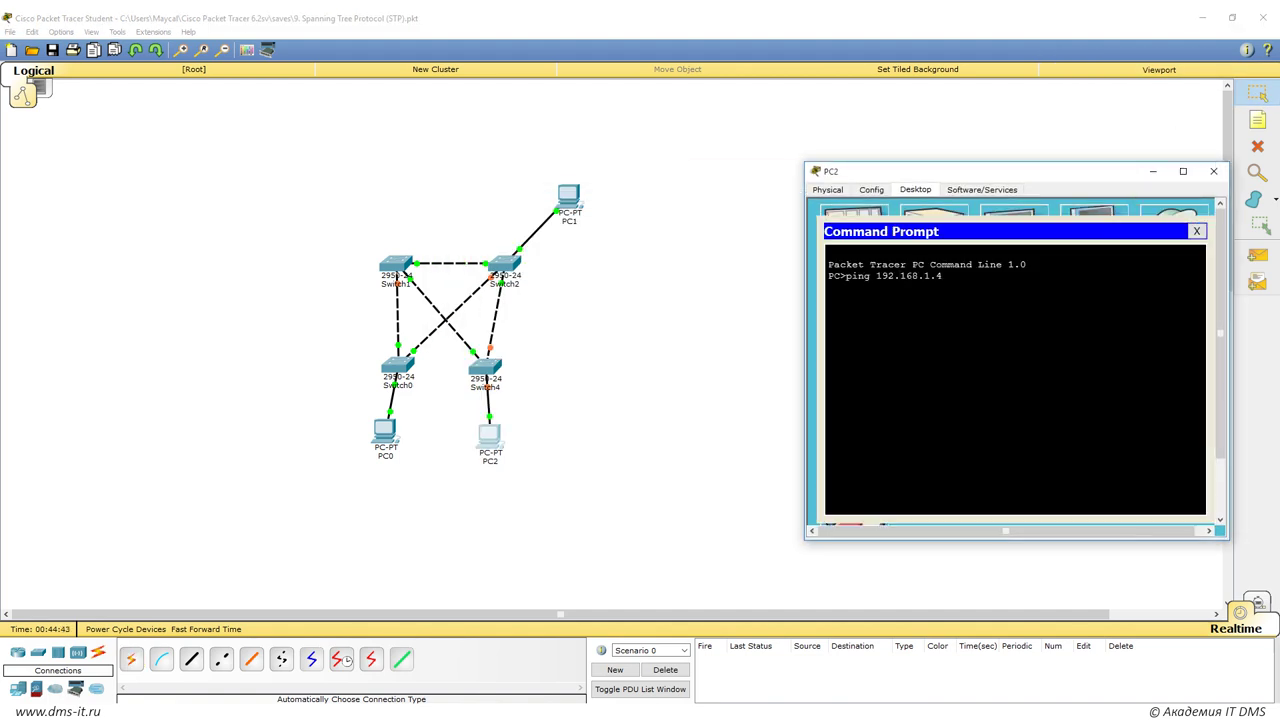
{"action": "key", "text": "BackSpace"}
{"action": "type", "text": "3"}
{"action": "key", "text": "Return"}
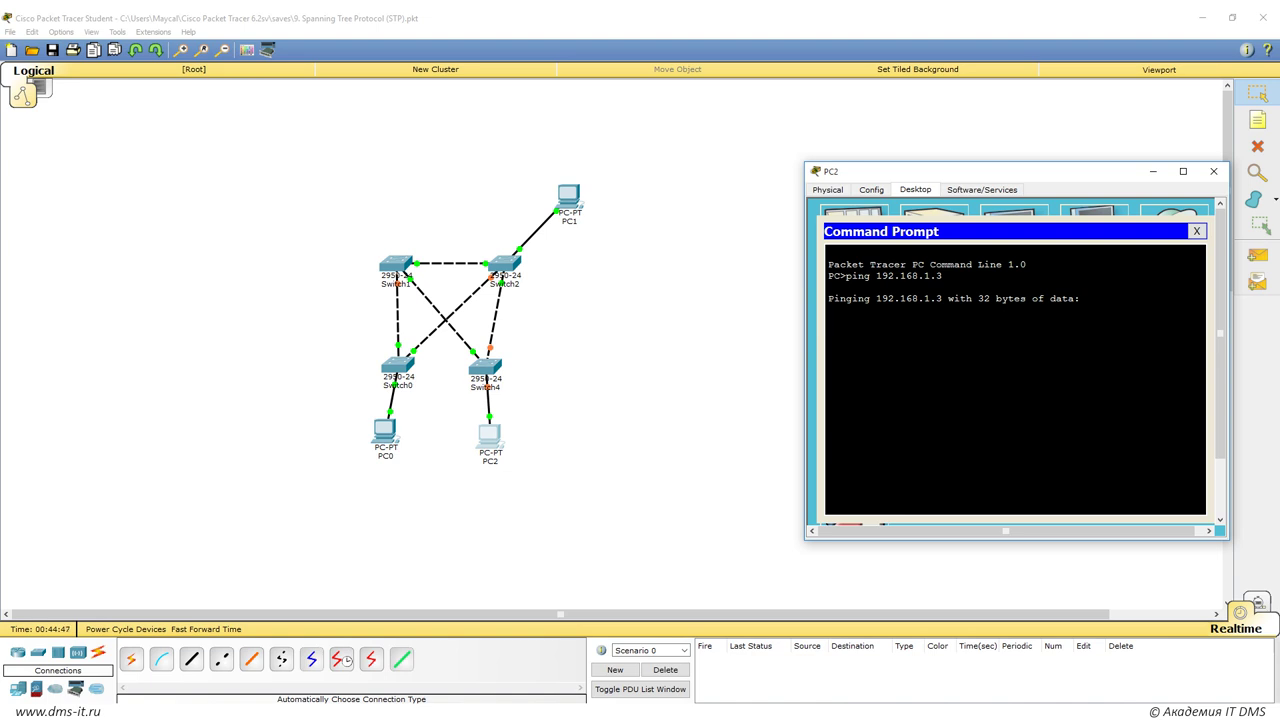
Step: Interrupt the running ping on PC2 and ping 192.168.1.2 instead
{"action": "key", "text": "ctrl+c"}
{"action": "key", "text": "Up"}
{"action": "key", "text": "BackSpace"}
{"action": "type", "text": "2"}
{"action": "key", "text": "Return"}
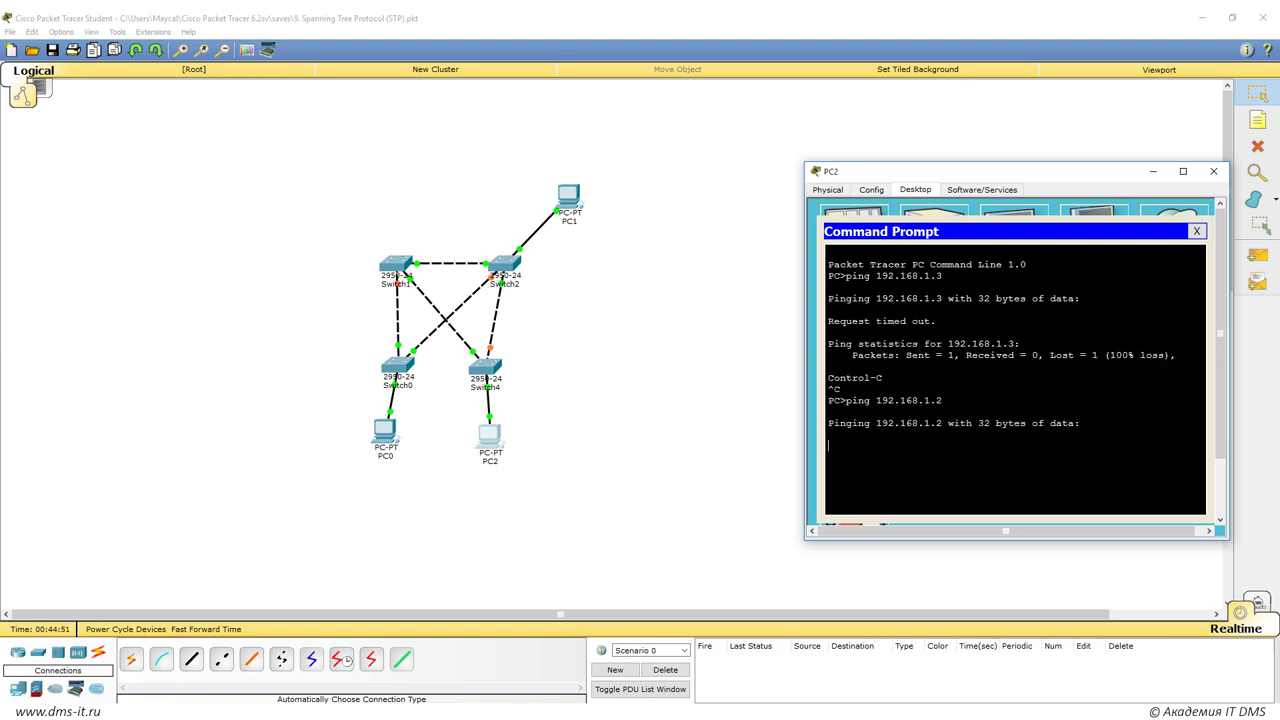
Step: Close the PC2 window and check the IP address configured on PC1's FastEthernet0
{"action": "left_click", "coordinate": [1213, 171]}
{"action": "left_click", "coordinate": [568, 196]}
{"action": "left_click", "coordinate": [485, 296]}
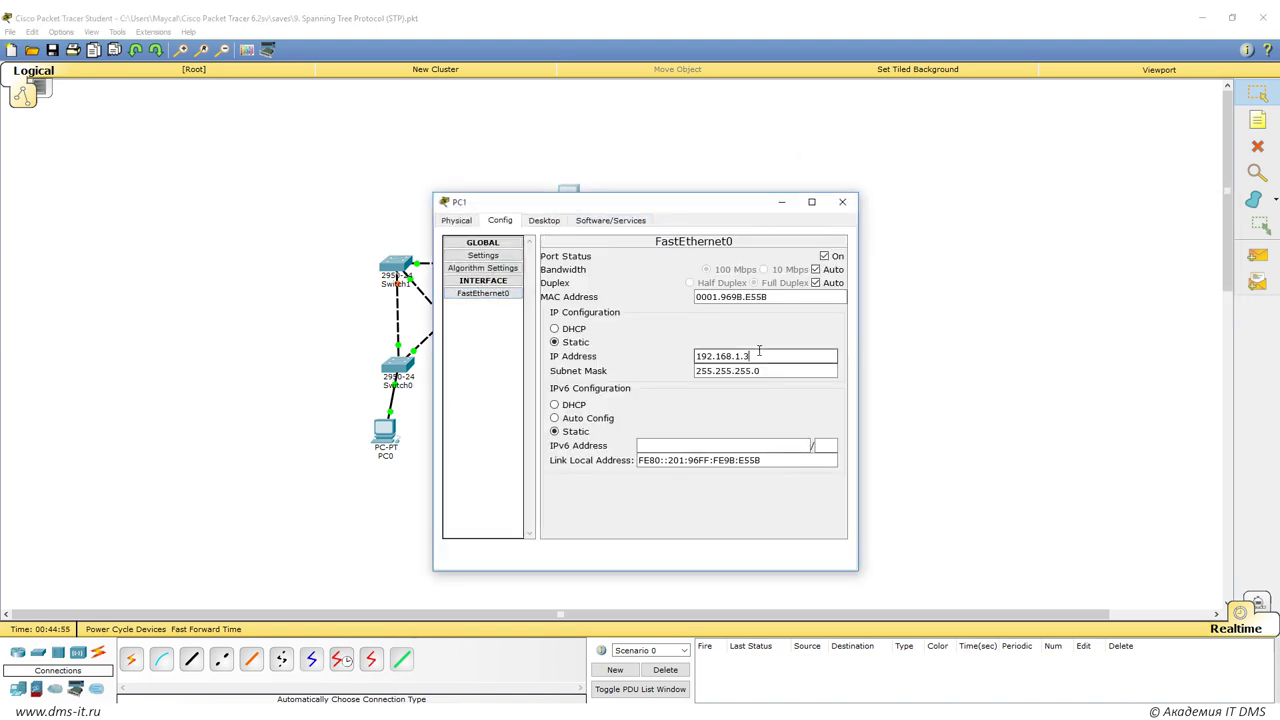
{"action": "left_click", "coordinate": [842, 201]}
Step: Return to PC2's command prompt, interrupt the running ping and repeat the ping to 192.168.1.3
{"action": "left_click", "coordinate": [487, 440]}
{"action": "key", "text": "ctrl+c"}
{"action": "key", "text": "Up"}
{"action": "key", "text": "Up"}
{"action": "key", "text": "Return"}
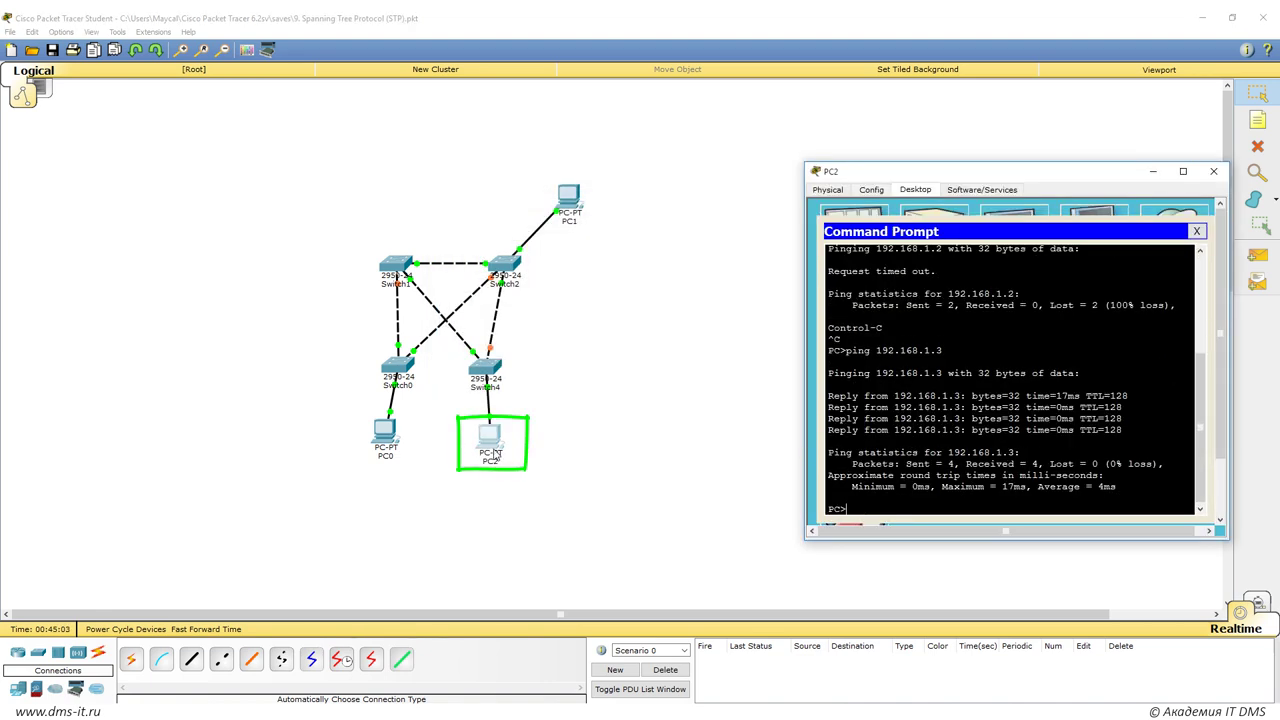
{"action": "left_click", "coordinate": [551, 437]}
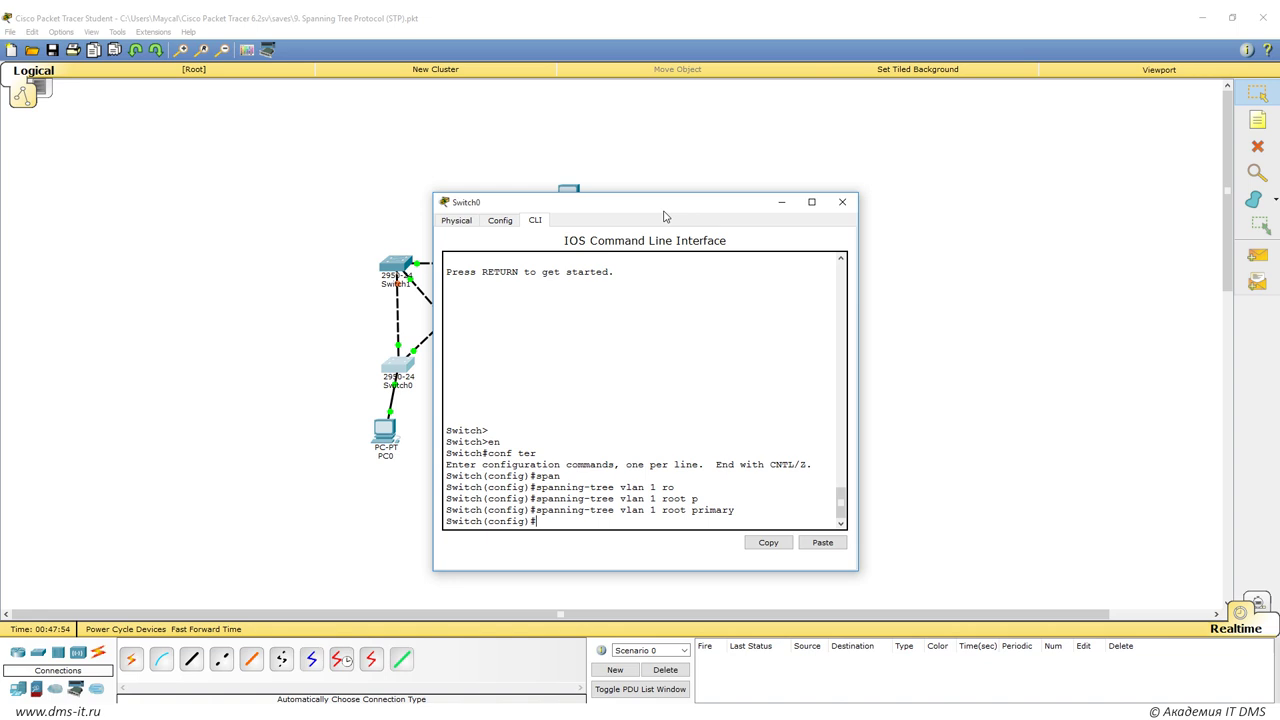
Step: Set Switch0's spanning-tree priority for VLAN 1 to 61440, checking the allowed priority range first, and put its window away
{"action": "left_click_drag", "start_coordinate": [663, 214], "coordinate": [951, 216]}
{"action": "key", "text": "Up"}
{"action": "key", "text": "BackSpace"}
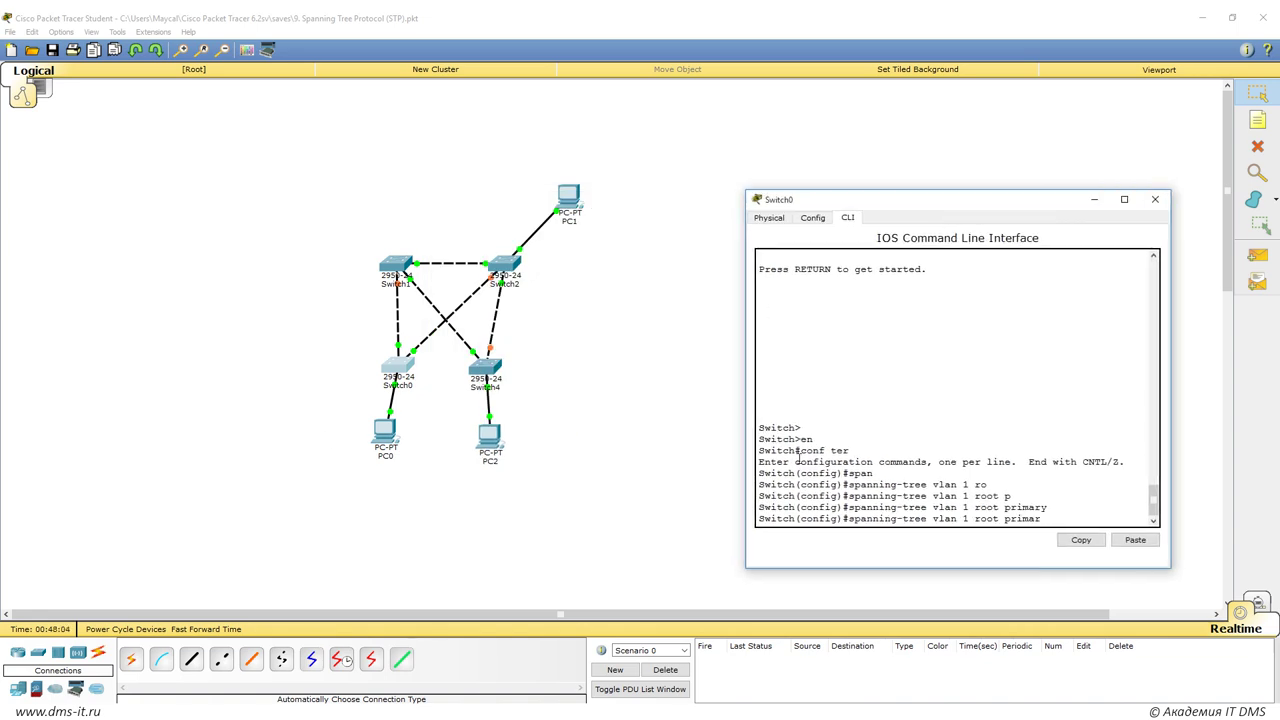
{"action": "key", "text": "BackSpace"}
{"action": "key", "text": "BackSpace"}
{"action": "key", "text": "BackSpace"}
{"action": "key", "text": "BackSpace"}
{"action": "key", "text": "BackSpace"}
{"action": "key", "text": "BackSpace"}
{"action": "key", "text": "BackSpace"}
{"action": "key", "text": "BackSpace"}
{"action": "key", "text": "BackSpace"}
{"action": "key", "text": "BackSpace"}
{"action": "key", "text": "BackSpace"}
{"action": "type", "text": "pr"}
{"action": "key", "text": "Tab"}
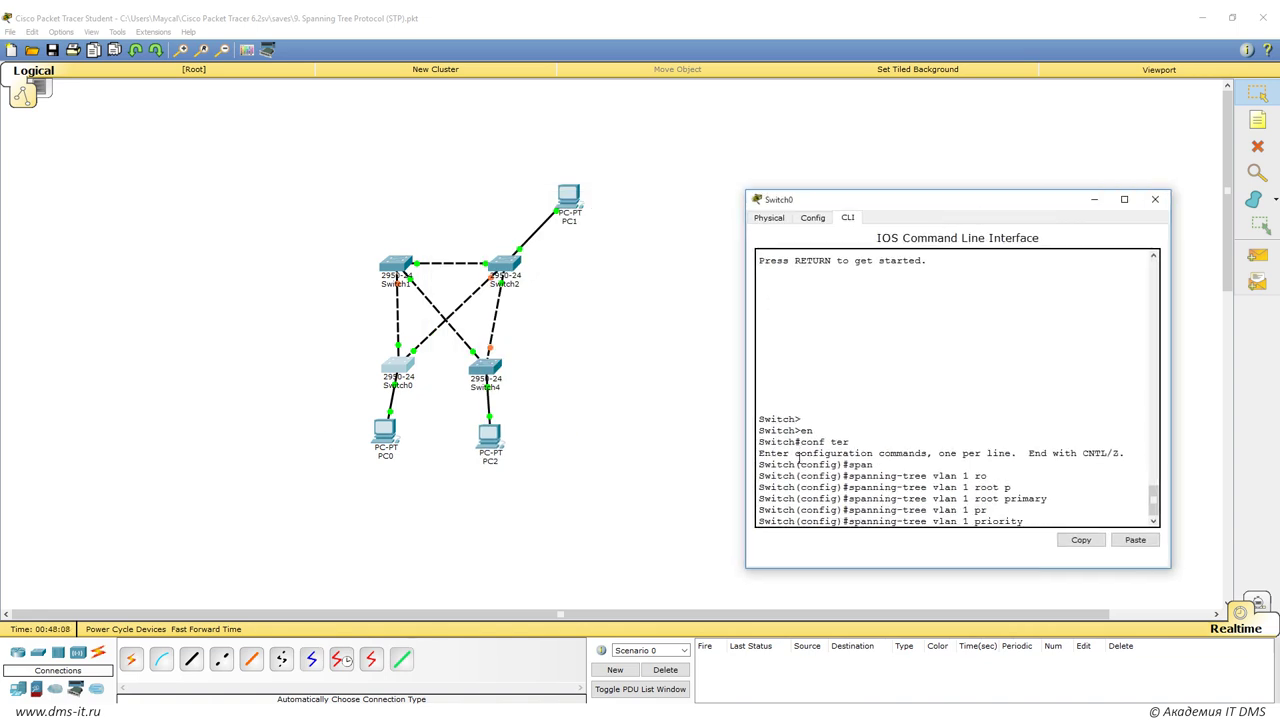
{"action": "type", "text": "?64"}
{"action": "key", "text": "BackSpace"}
{"action": "type", "text": "1"}
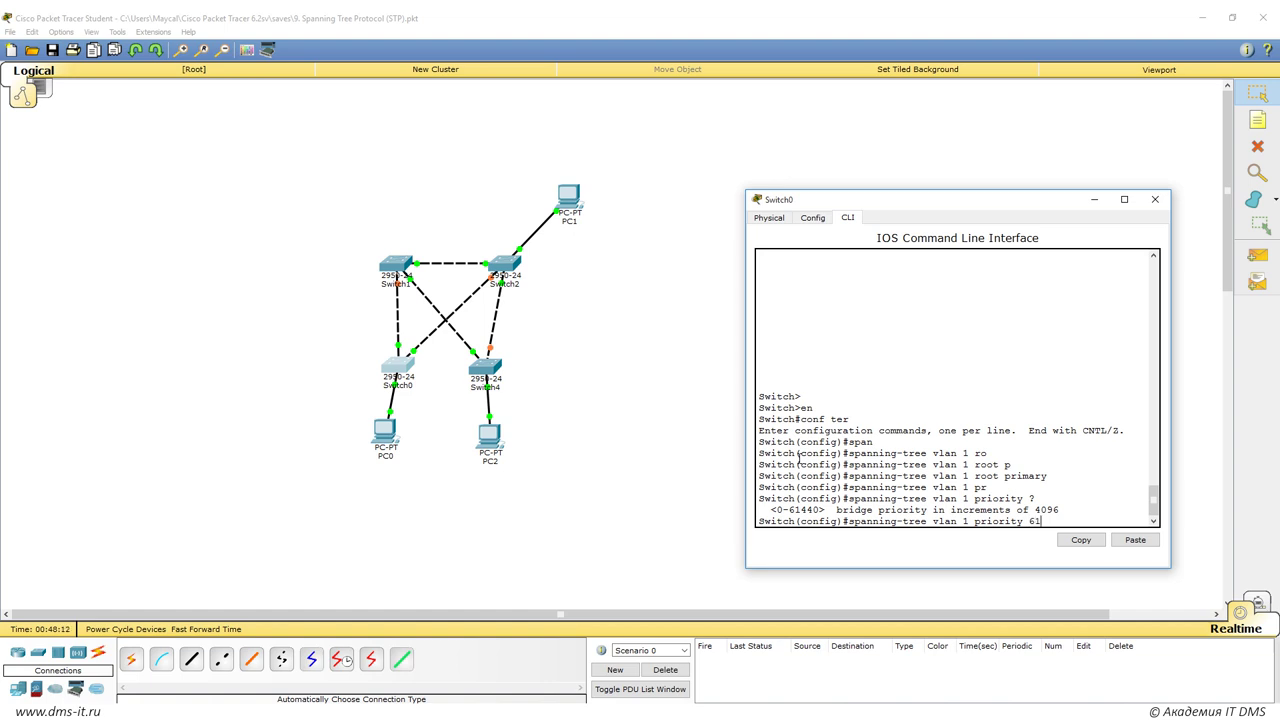
{"action": "type", "text": "440"}
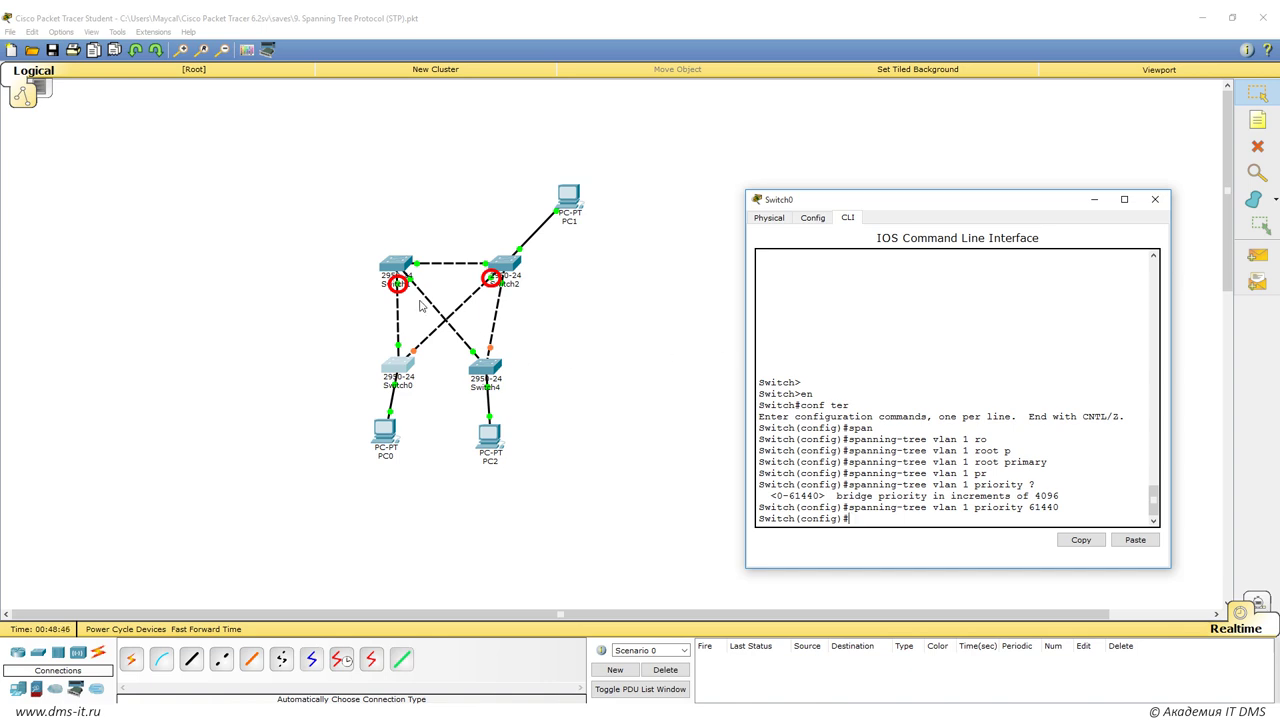
{"action": "left_click", "coordinate": [1097, 203]}
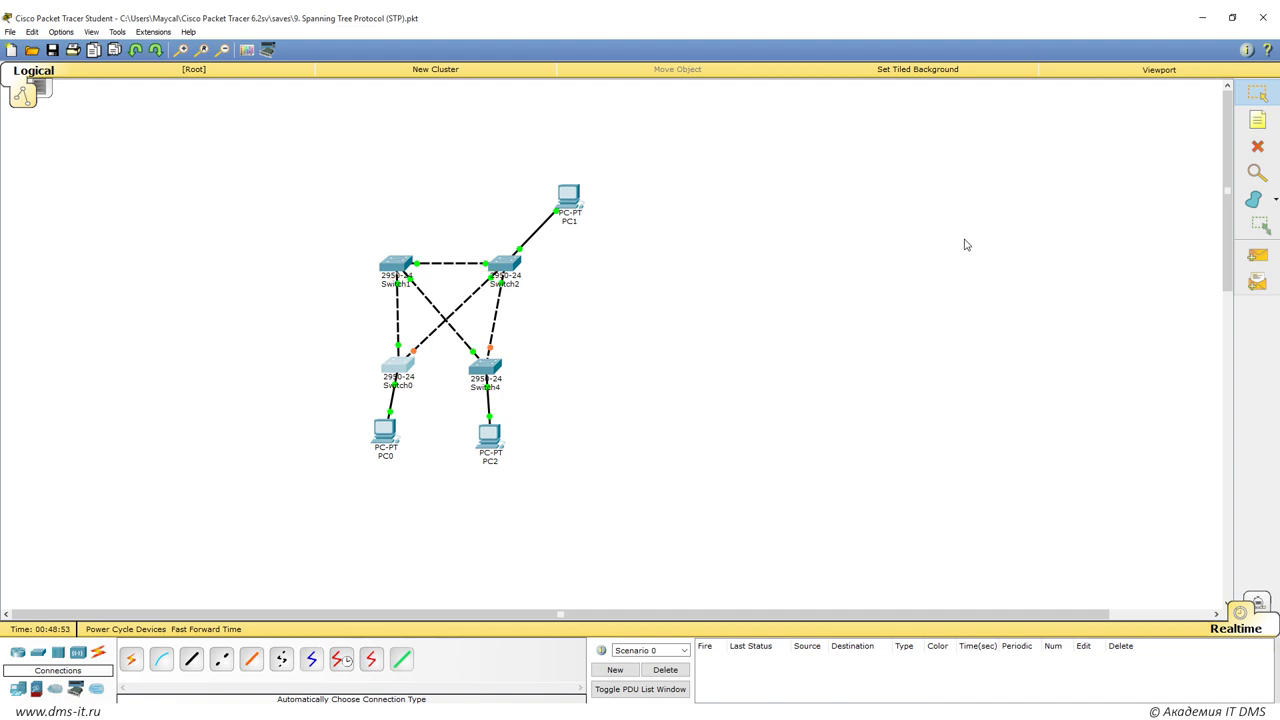
Step: Open Switch1's CLI in an enlarged window and examine the Root Guard message for port 0/1
{"action": "left_click", "coordinate": [410, 262]}
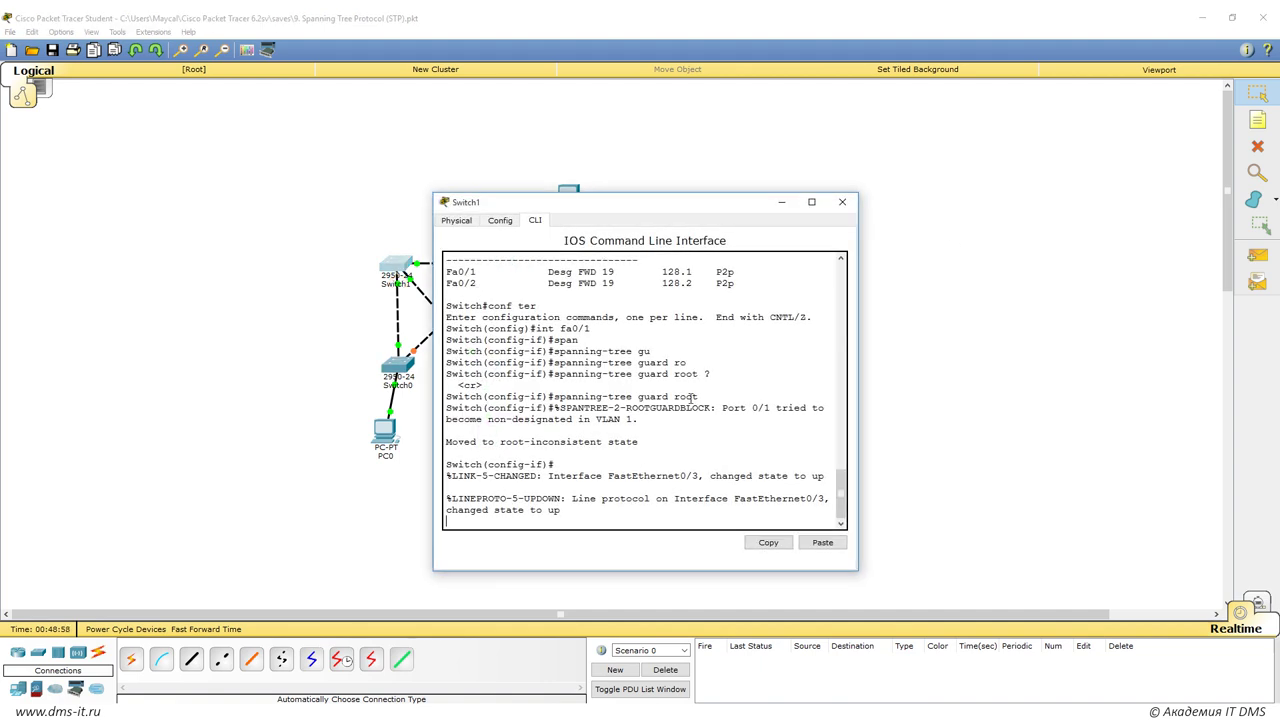
{"action": "left_click_drag", "start_coordinate": [857, 570], "coordinate": [1011, 623]}
{"action": "left_click_drag", "start_coordinate": [488, 484], "coordinate": [430, 473]}
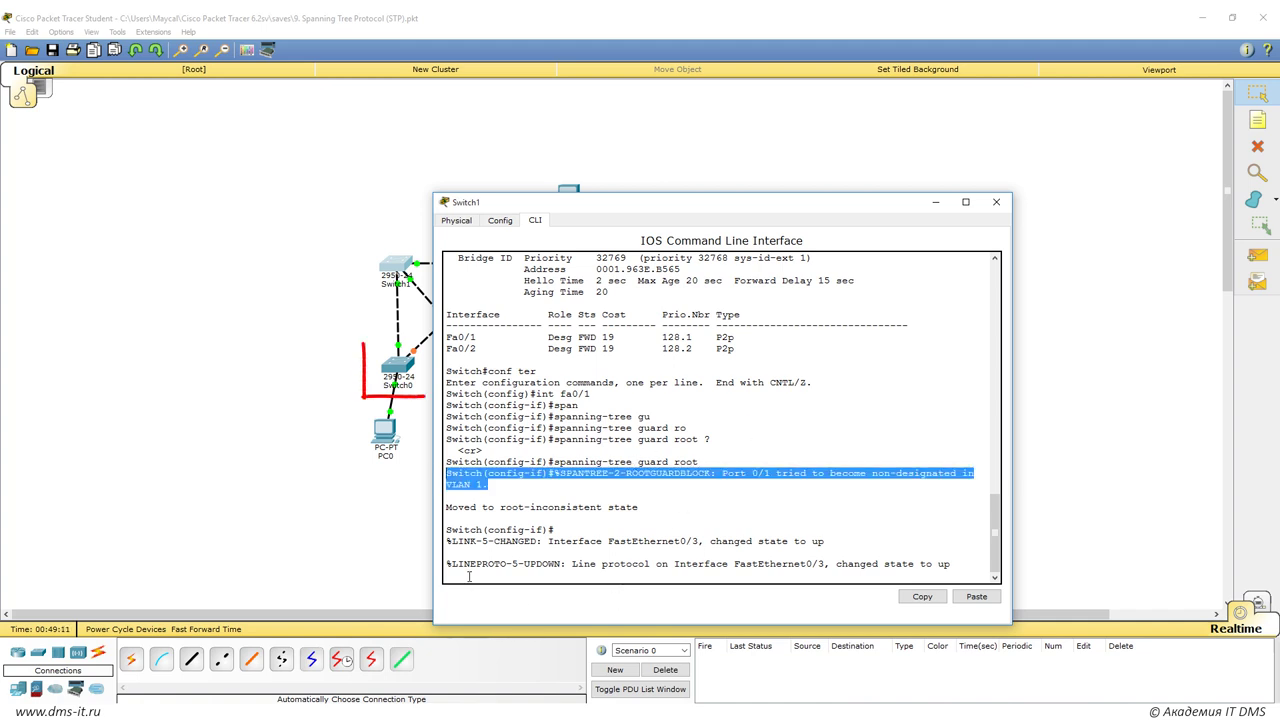
{"action": "left_click_drag", "start_coordinate": [560, 202], "coordinate": [714, 137]}
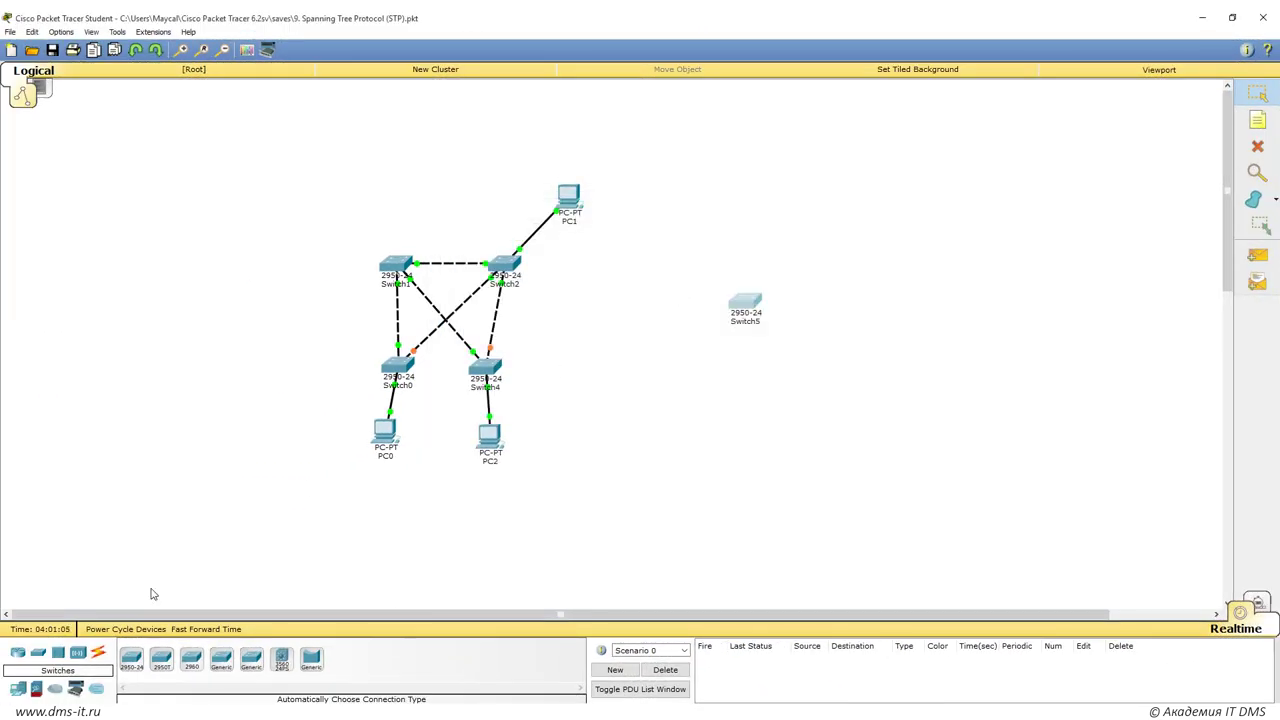
Step: Complete a square of four 2950-24 switches beside the existing network and cable the two upper switches, Switch5 and Switch7, together
{"action": "left_click_drag", "start_coordinate": [132, 660], "coordinate": [833, 400]}
{"action": "left_click", "coordinate": [98, 652]}
{"action": "left_click", "coordinate": [131, 659]}
{"action": "left_click", "coordinate": [746, 303]}
{"action": "left_click", "coordinate": [829, 302]}
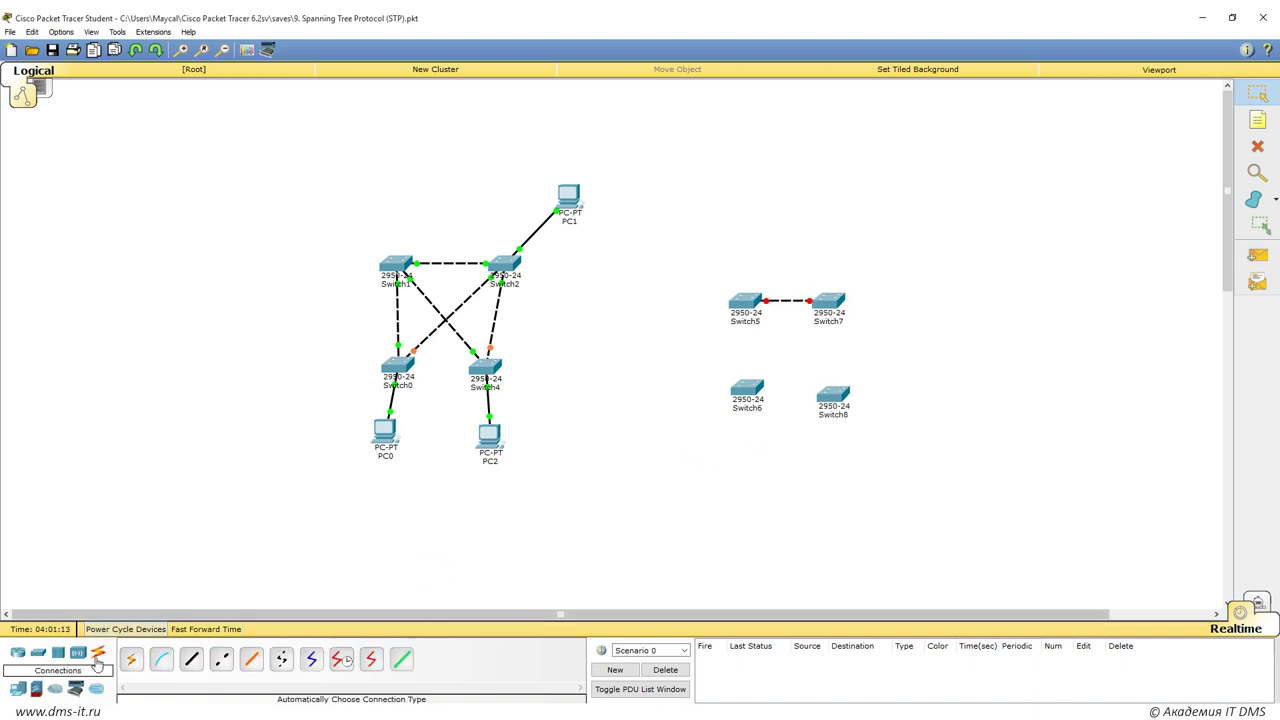
Step: Close the ring with automatically chosen cables from Switch7 to Switch8, Switch8 to Switch6, and Switch6 to Switch5
{"action": "left_click", "coordinate": [838, 301]}
{"action": "left_click", "coordinate": [833, 395]}
{"action": "left_click", "coordinate": [131, 659]}
{"action": "left_click", "coordinate": [833, 395]}
{"action": "left_click", "coordinate": [747, 390]}
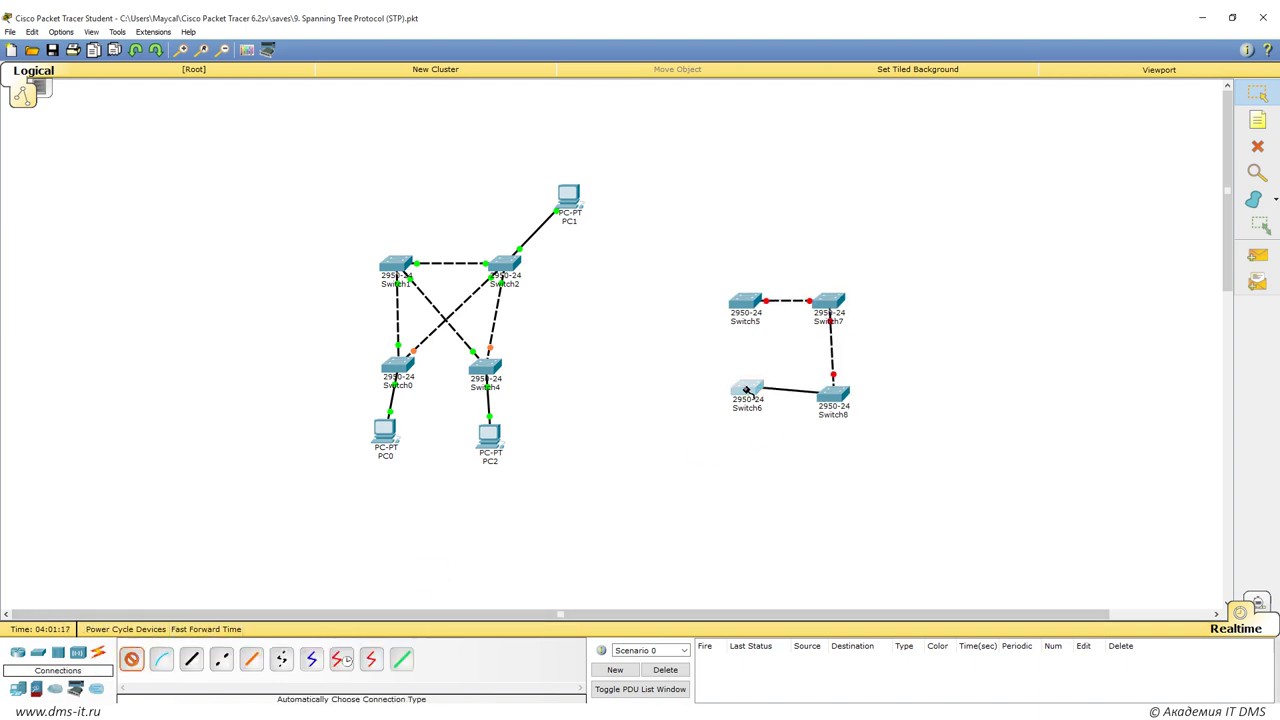
{"action": "left_click", "coordinate": [747, 393]}
{"action": "left_click", "coordinate": [746, 302]}
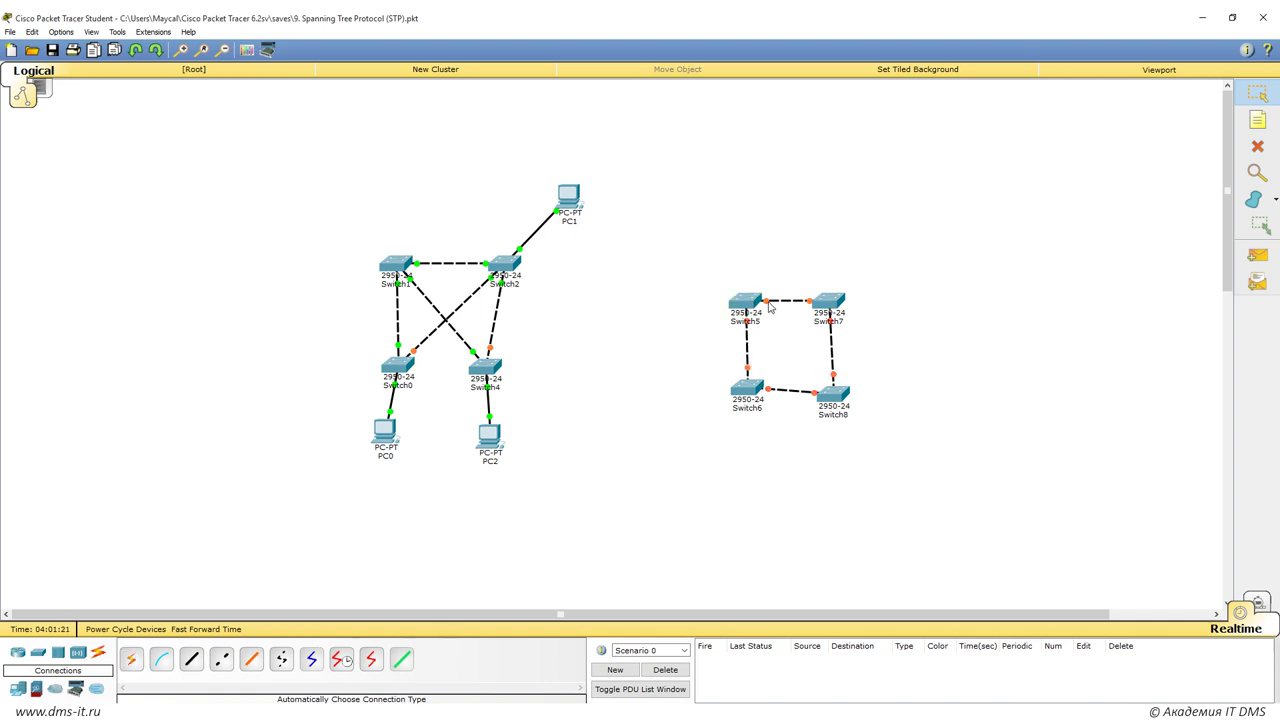
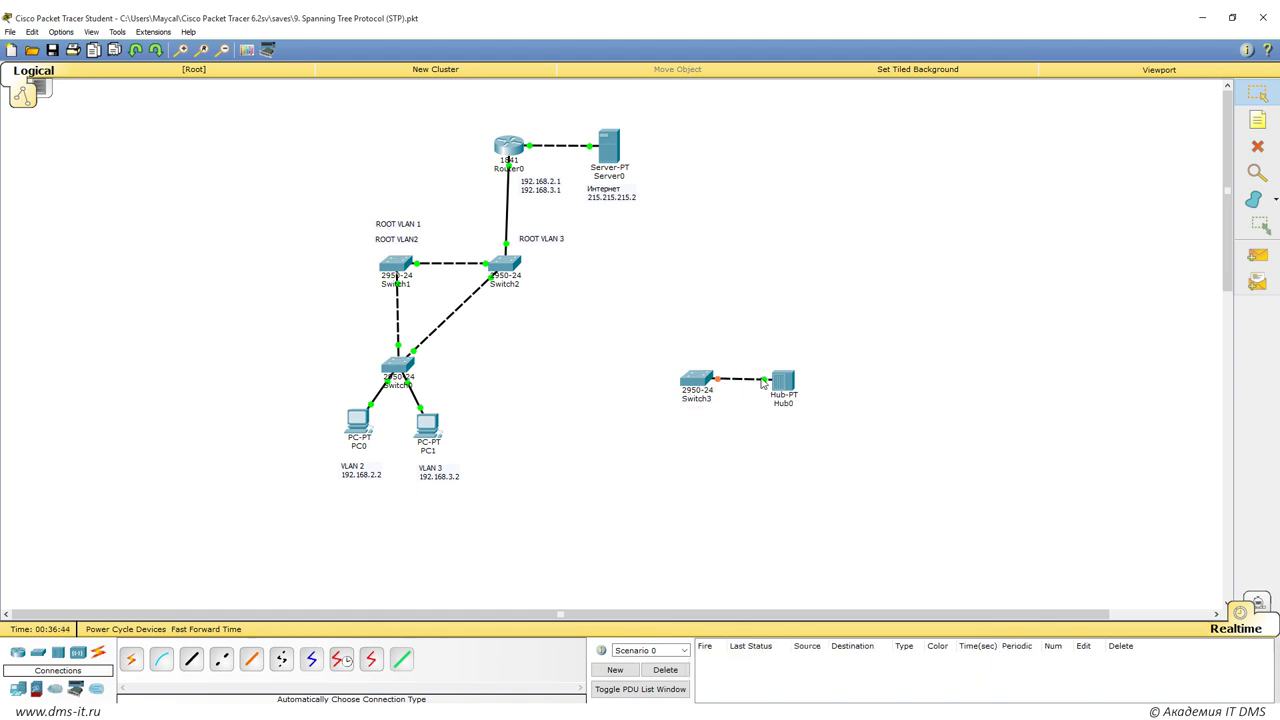
Step: Delete Hub0 and place a generic PC in its position beside Switch3
{"action": "left_click", "coordinate": [1258, 147]}
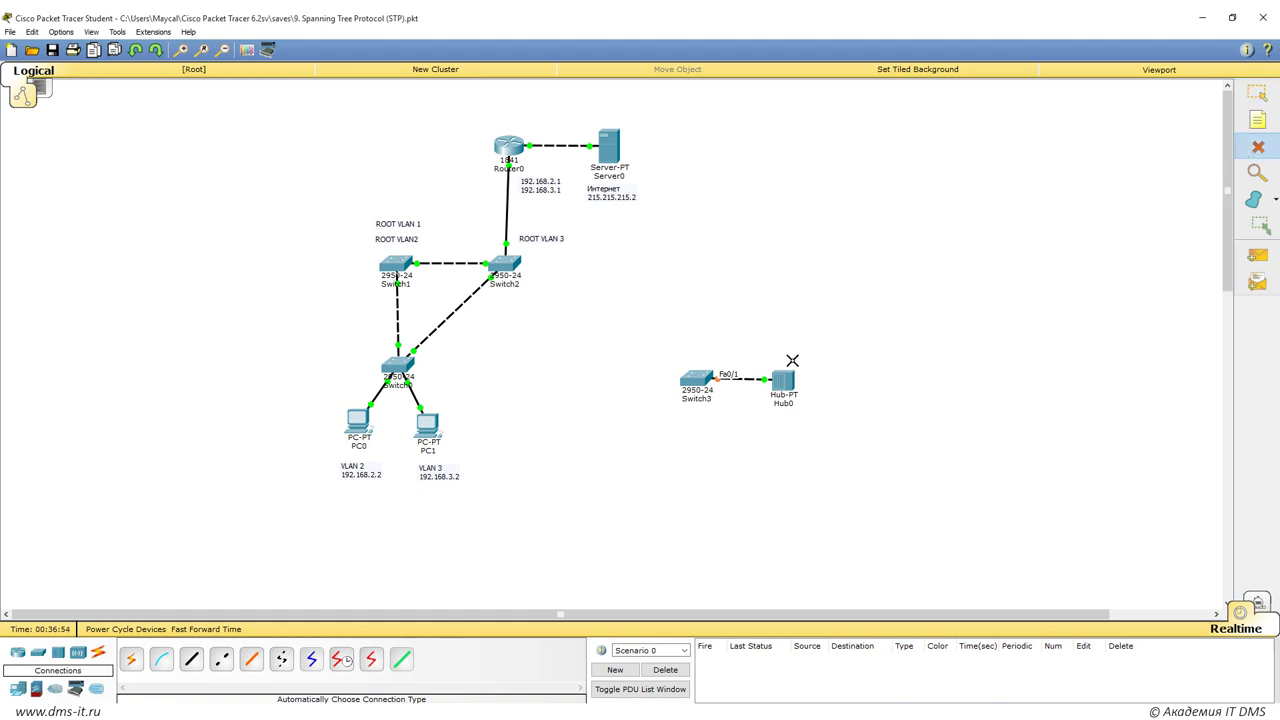
{"action": "left_click", "coordinate": [785, 378]}
{"action": "left_click", "coordinate": [18, 689]}
{"action": "left_click_drag", "start_coordinate": [131, 658], "coordinate": [780, 385]}
{"action": "key", "text": "Escape"}
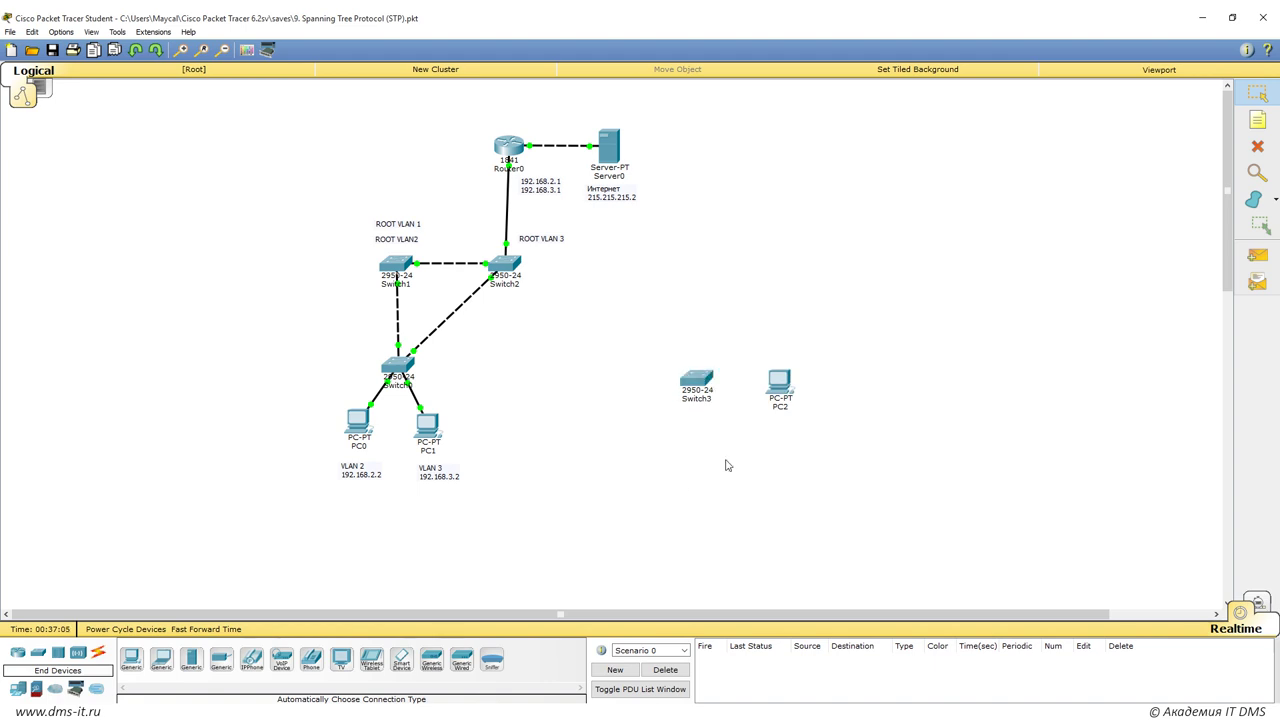
Step: Connect Switch3 to PC2 with an automatically chosen cable
{"action": "left_click", "coordinate": [98, 652]}
{"action": "left_click", "coordinate": [131, 659]}
{"action": "left_click", "coordinate": [697, 381]}
{"action": "left_click", "coordinate": [779, 381]}
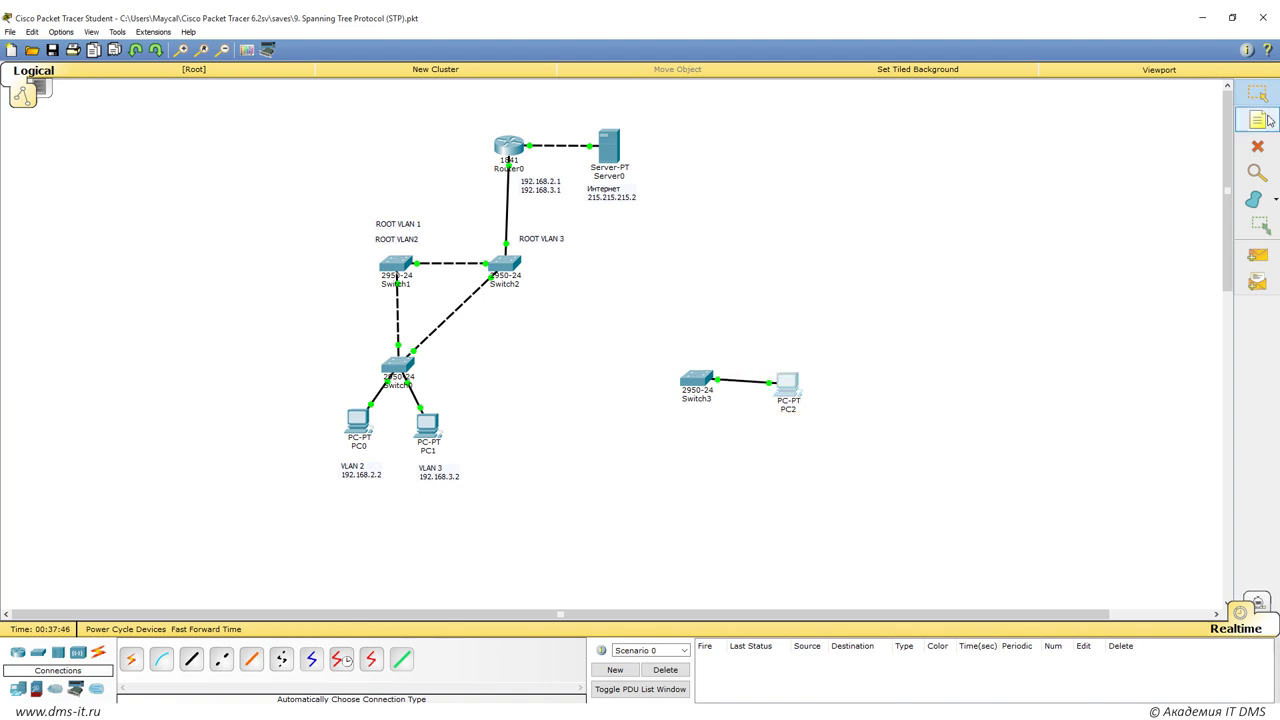
Step: Delete PC2 and Switch3 so that only the main VLAN topology is left in the workspace
{"action": "key", "text": "Delete"}
{"action": "left_click", "coordinate": [589, 377]}
{"action": "left_click", "coordinate": [1258, 146]}
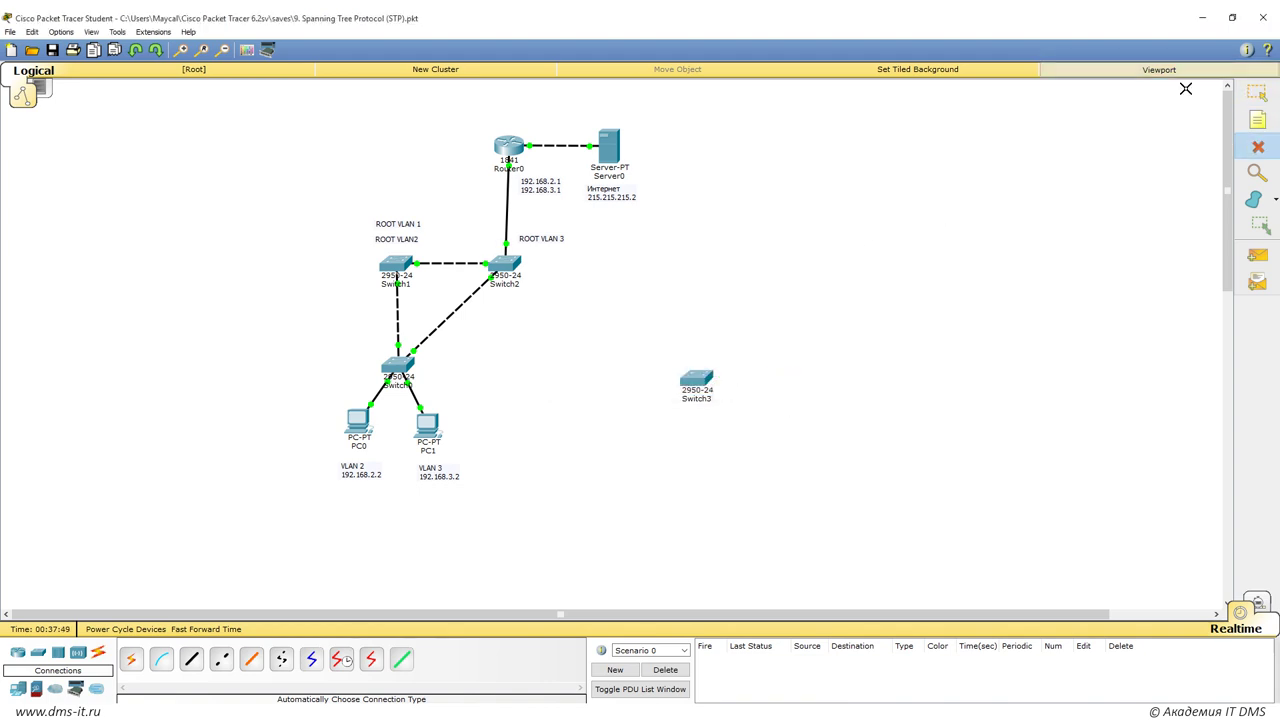
{"action": "left_click", "coordinate": [697, 380]}
{"action": "key", "text": "Escape"}
{"action": "left_click_drag", "start_coordinate": [264, 134], "coordinate": [657, 480]}
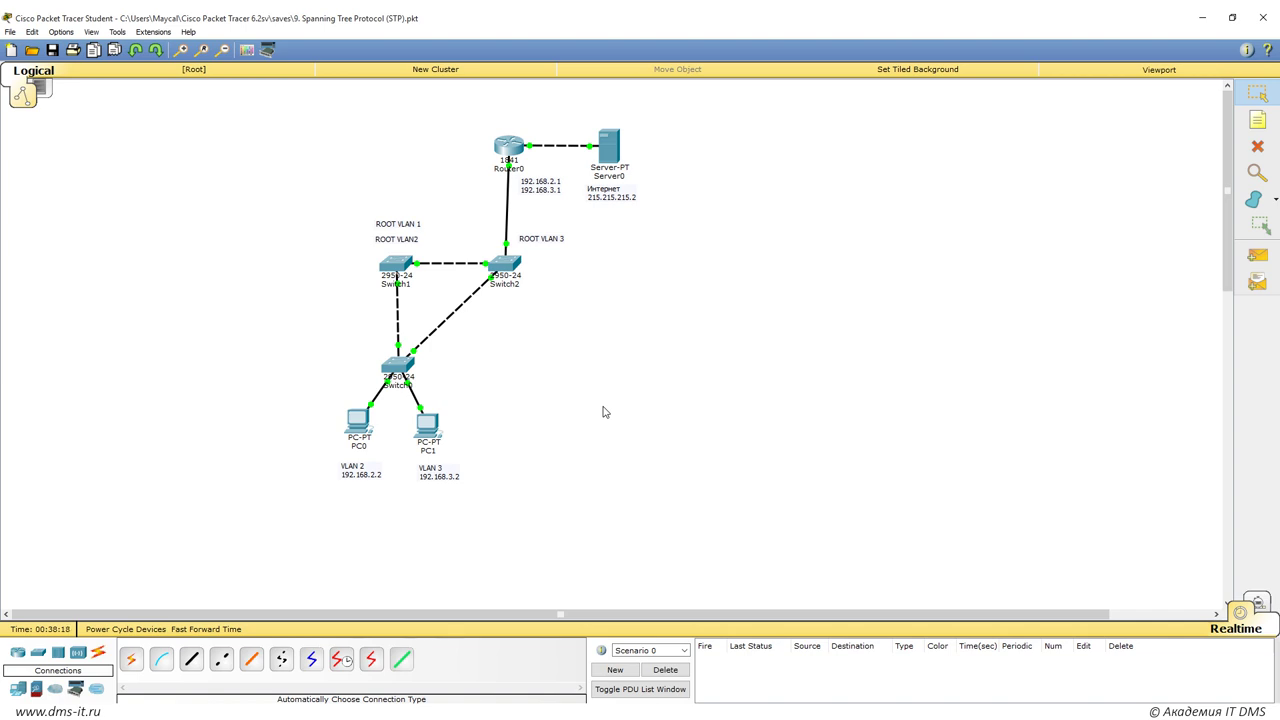
Step: Open Switch0's CLI beside the topology and enter global configuration mode
{"action": "left_click", "coordinate": [397, 366]}
{"action": "left_click", "coordinate": [539, 217]}
{"action": "left_click_drag", "start_coordinate": [555, 205], "coordinate": [779, 205]}
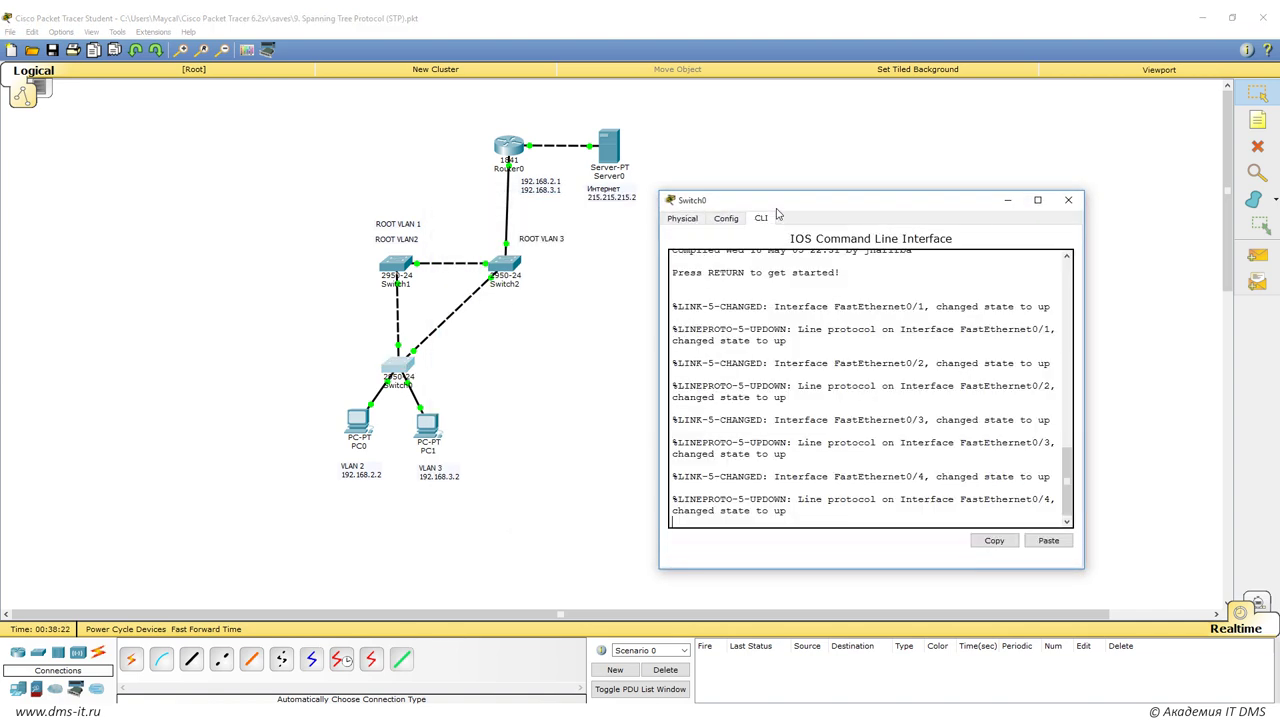
{"action": "key", "text": "Return"}
{"action": "key", "text": "Return"}
{"action": "key", "text": "Return"}
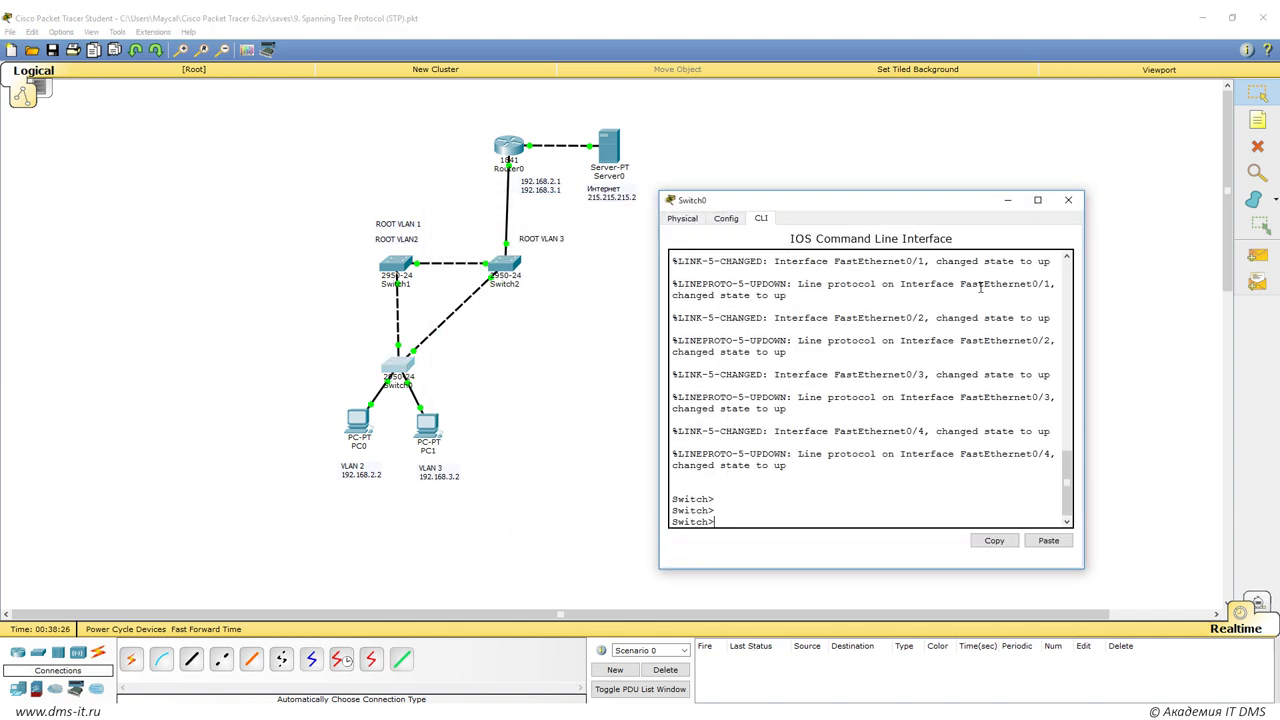
{"action": "type", "text": "en"}
{"action": "key", "text": "Return"}
{"action": "key", "text": "Return"}
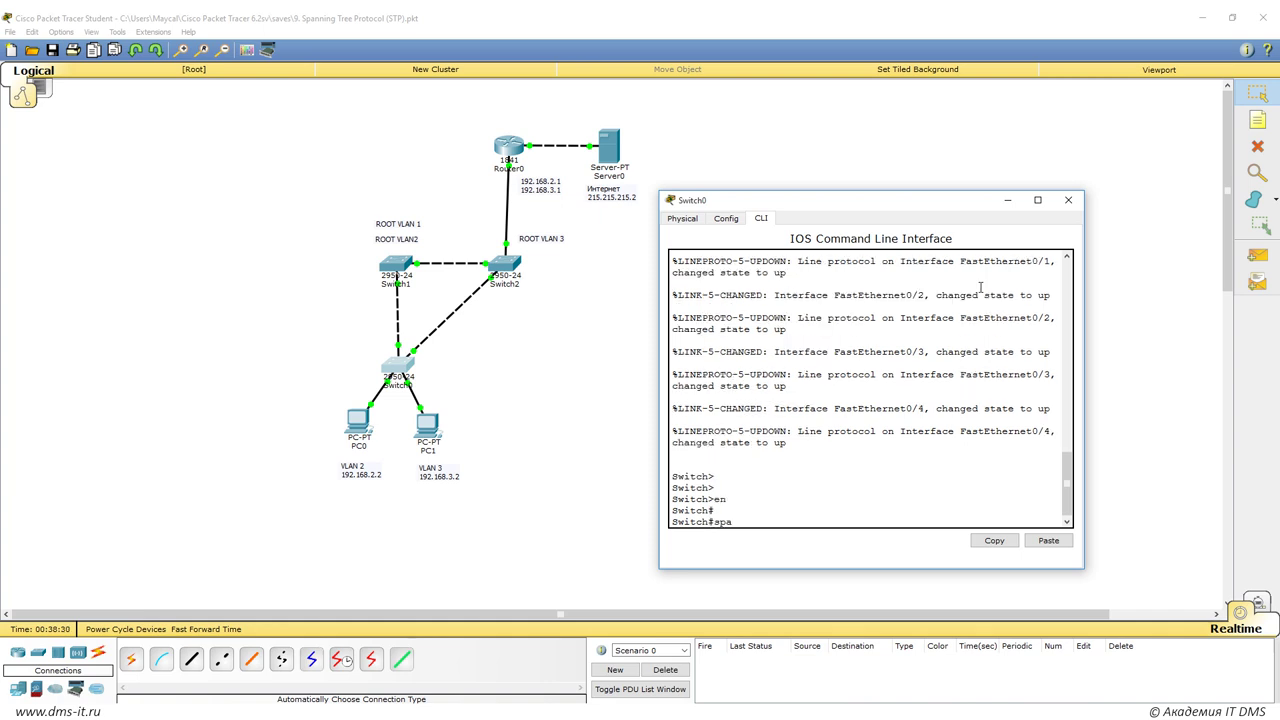
{"action": "type", "text": "conf ter"}
{"action": "key", "text": "Return"}
Step: List the available spanning-tree modes on Switch0, set its mode to rapid-pvst and close its window
{"action": "type", "text": "span"}
{"action": "key", "text": "Tab"}
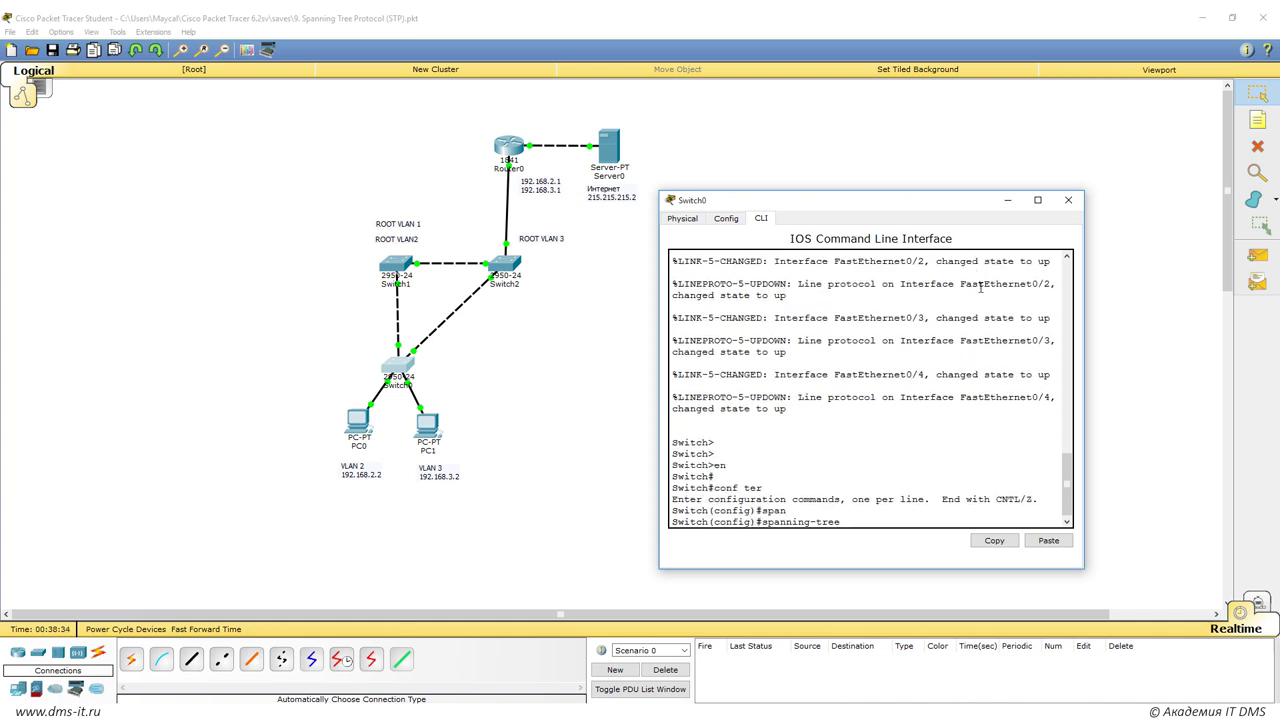
{"action": "type", "text": "mode ?"}
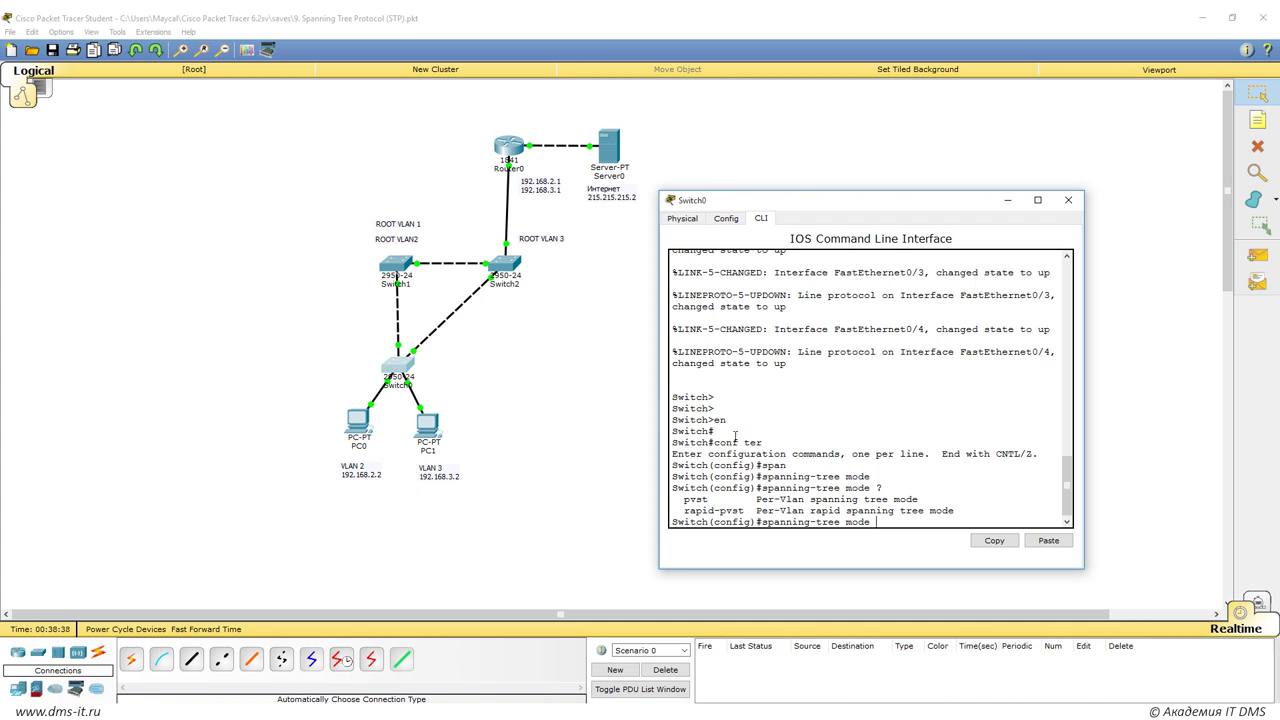
{"action": "left_click_drag", "start_coordinate": [685, 499], "coordinate": [709, 499]}
{"action": "left_click", "coordinate": [734, 499]}
{"action": "left_click_drag", "start_coordinate": [682, 510], "coordinate": [745, 510]}
{"action": "left_click", "coordinate": [724, 514]}
{"action": "left_click", "coordinate": [884, 642]}
{"action": "type", "text": "ra"}
{"action": "key", "text": "Tab"}
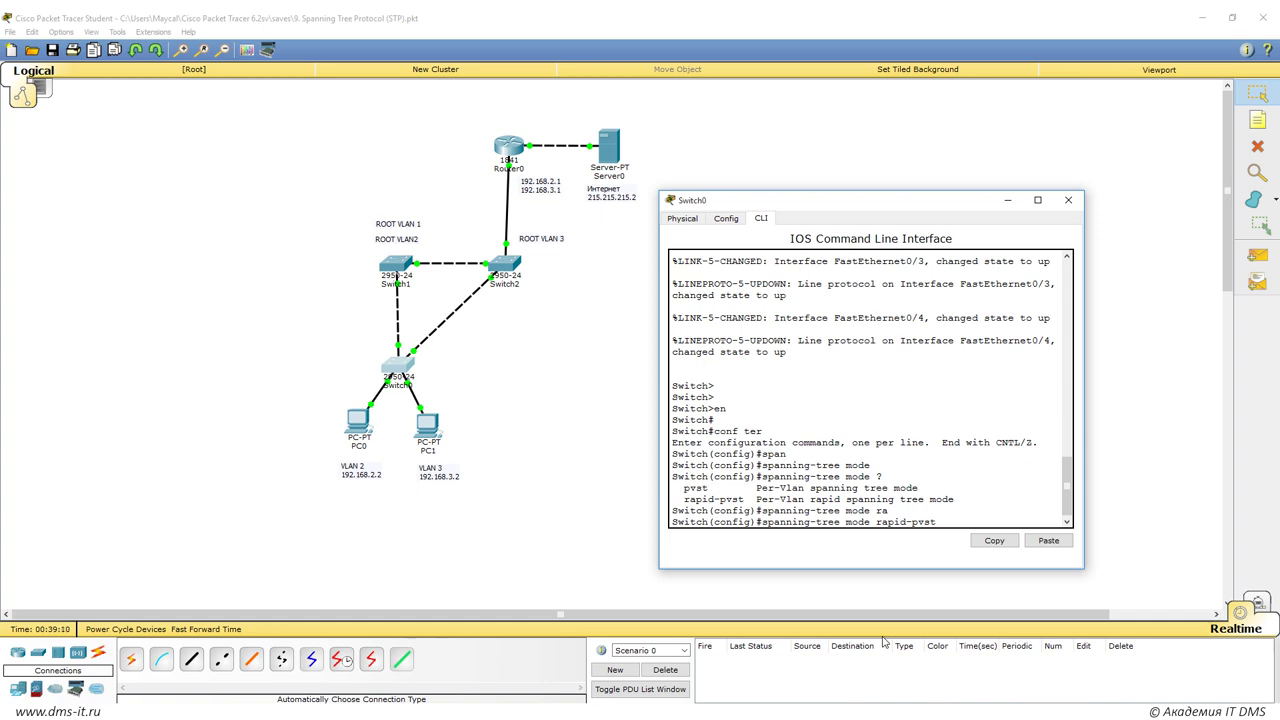
{"action": "key", "text": "Return"}
{"action": "left_click", "coordinate": [1068, 200]}
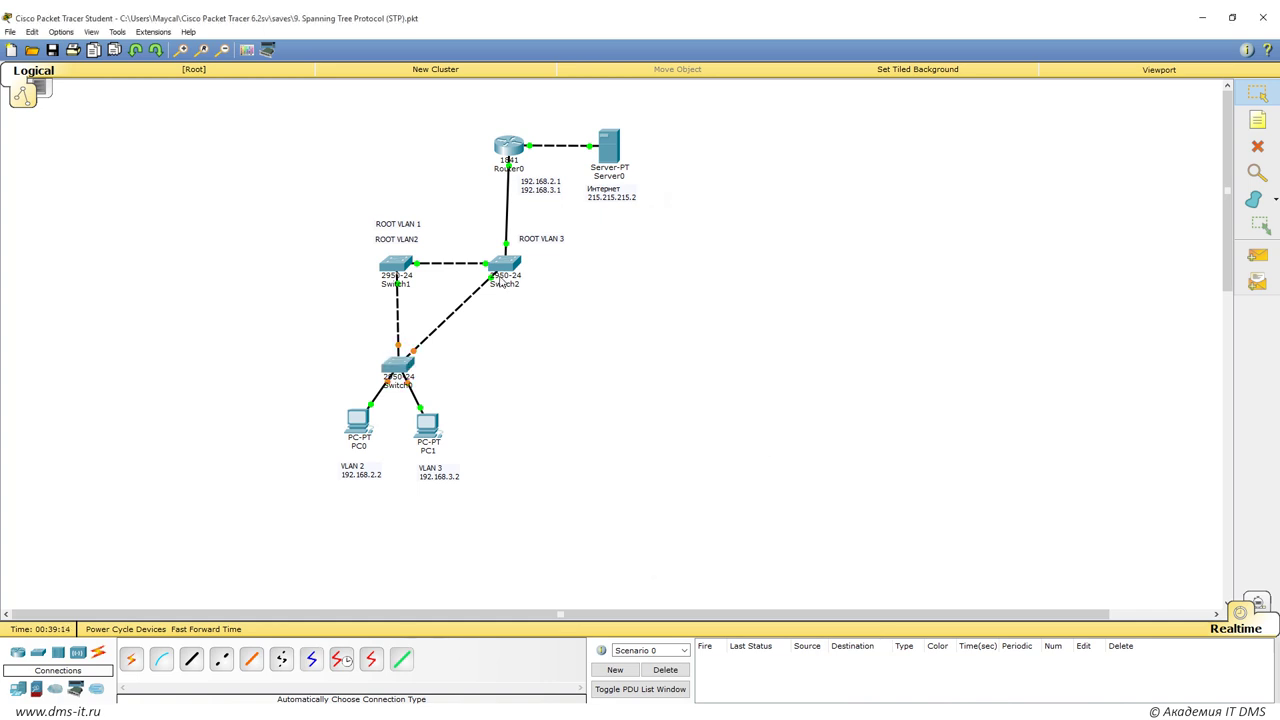
Step: Set Switch1's spanning-tree mode to rapid-pvst from global configuration mode and close its window
{"action": "left_click", "coordinate": [403, 271]}
{"action": "key", "text": "Return"}
{"action": "type", "text": "en"}
{"action": "key", "text": "Return"}
{"action": "type", "text": "ch#c"}
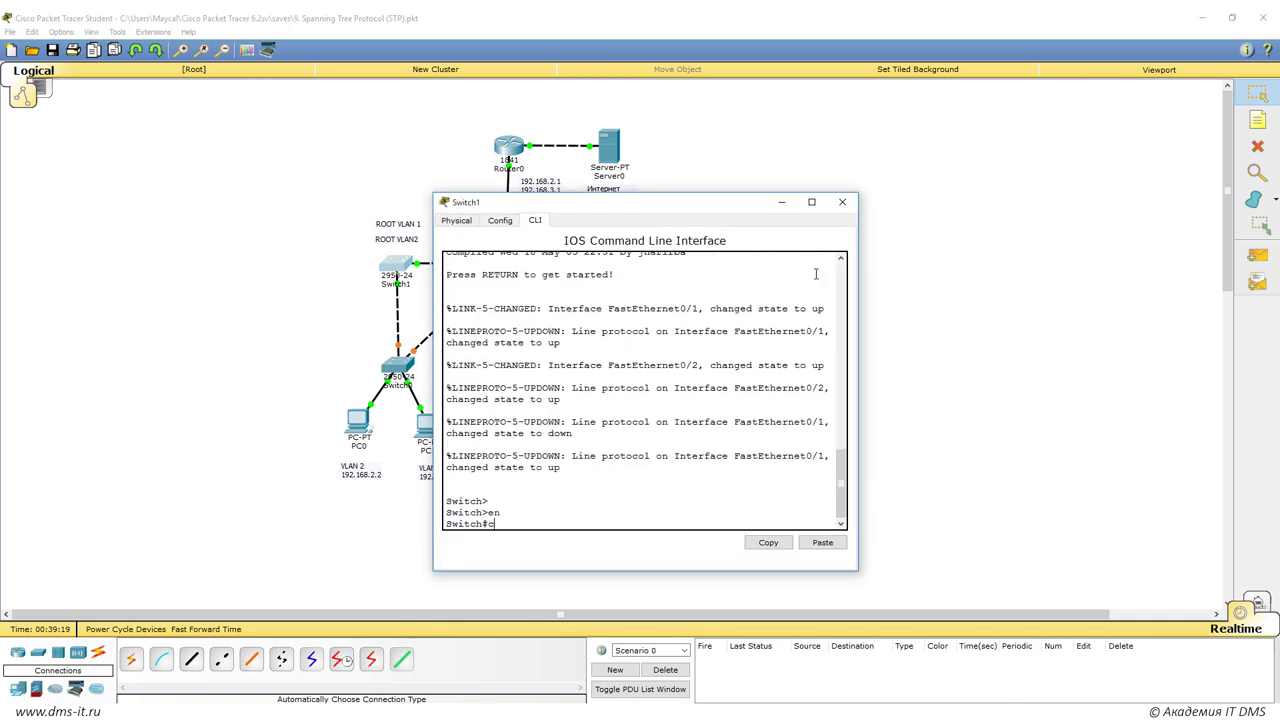
{"action": "type", "text": "onf t"}
{"action": "key", "text": "Return"}
{"action": "type", "text": "spanning-tree mode rapid-pvst"}
{"action": "key", "text": "Return"}
{"action": "left_click", "coordinate": [842, 202]}
Step: Set Switch2's spanning-tree mode to rapid-pvst from global configuration mode and close its window
{"action": "left_click", "coordinate": [397, 368]}
{"action": "left_click", "coordinate": [535, 220]}
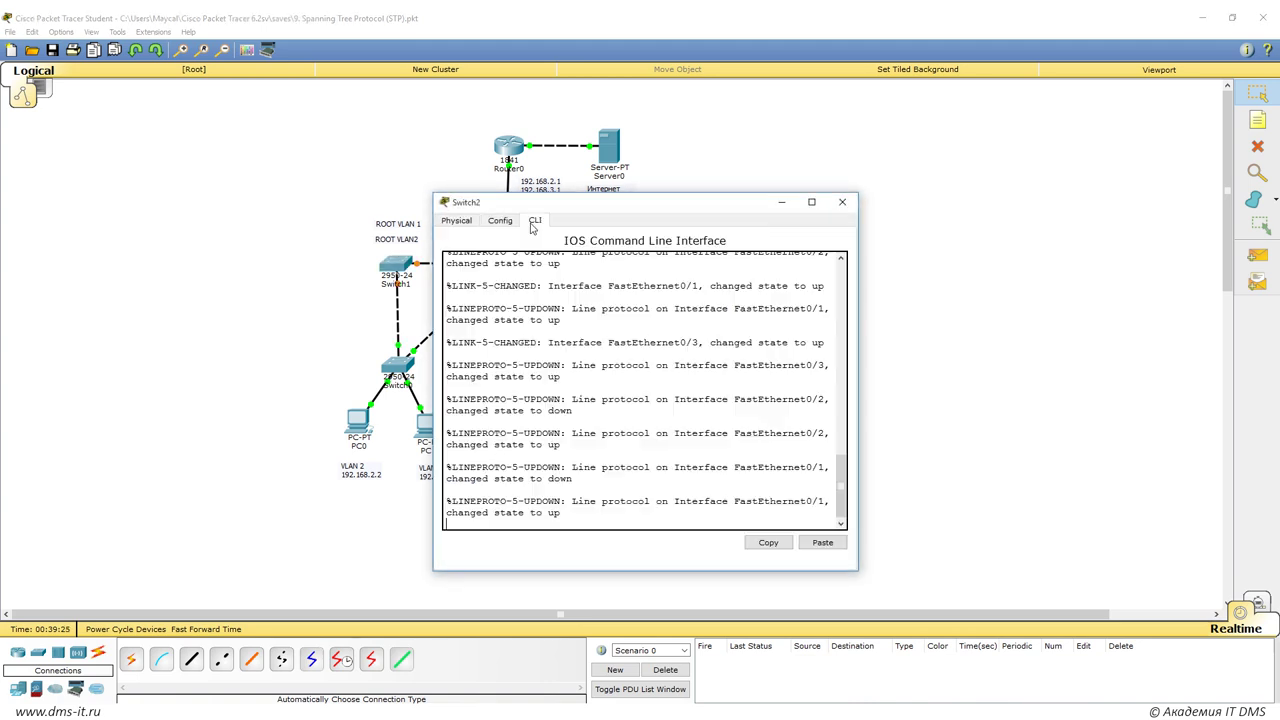
{"action": "key", "text": "Return"}
{"action": "type", "text": "en"}
{"action": "key", "text": "Return"}
{"action": "type", "text": "conf t"}
{"action": "key", "text": "Return"}
{"action": "type", "text": "spanning-tree mode rapid-pvst"}
{"action": "key", "text": "Return"}
{"action": "left_click", "coordinate": [842, 202]}
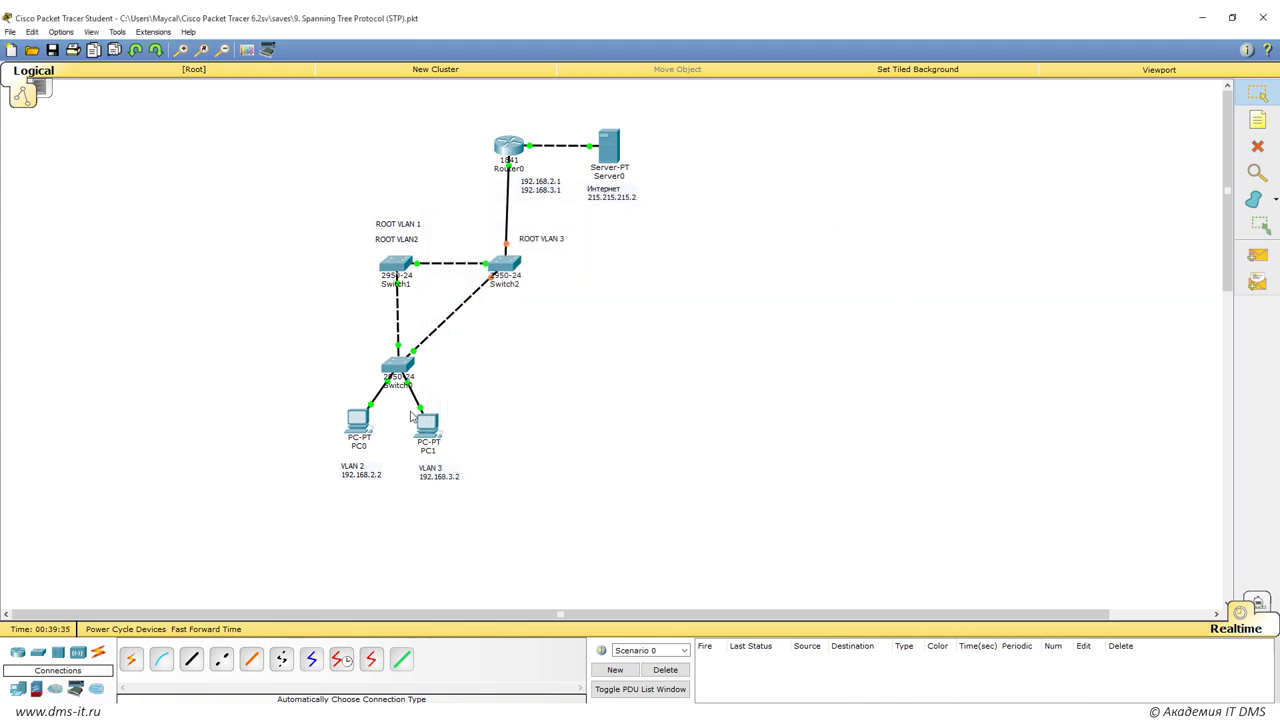
Step: Open Switch0's CLI beside the topology, leave configuration mode and show its full spanning-tree status
{"action": "left_click", "coordinate": [412, 365]}
{"action": "left_click_drag", "start_coordinate": [599, 205], "coordinate": [879, 164]}
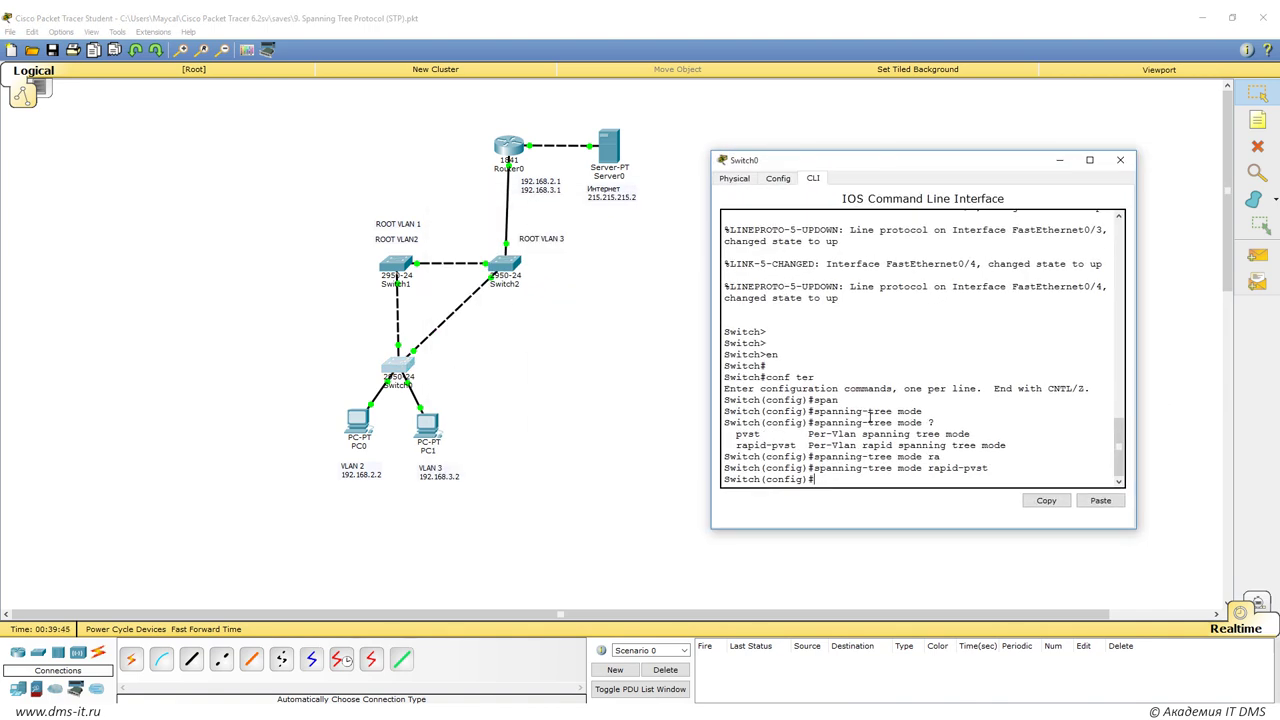
{"action": "type", "text": "exit"}
{"action": "key", "text": "Return"}
{"action": "type", "text": "show span"}
{"action": "key", "text": "Tab"}
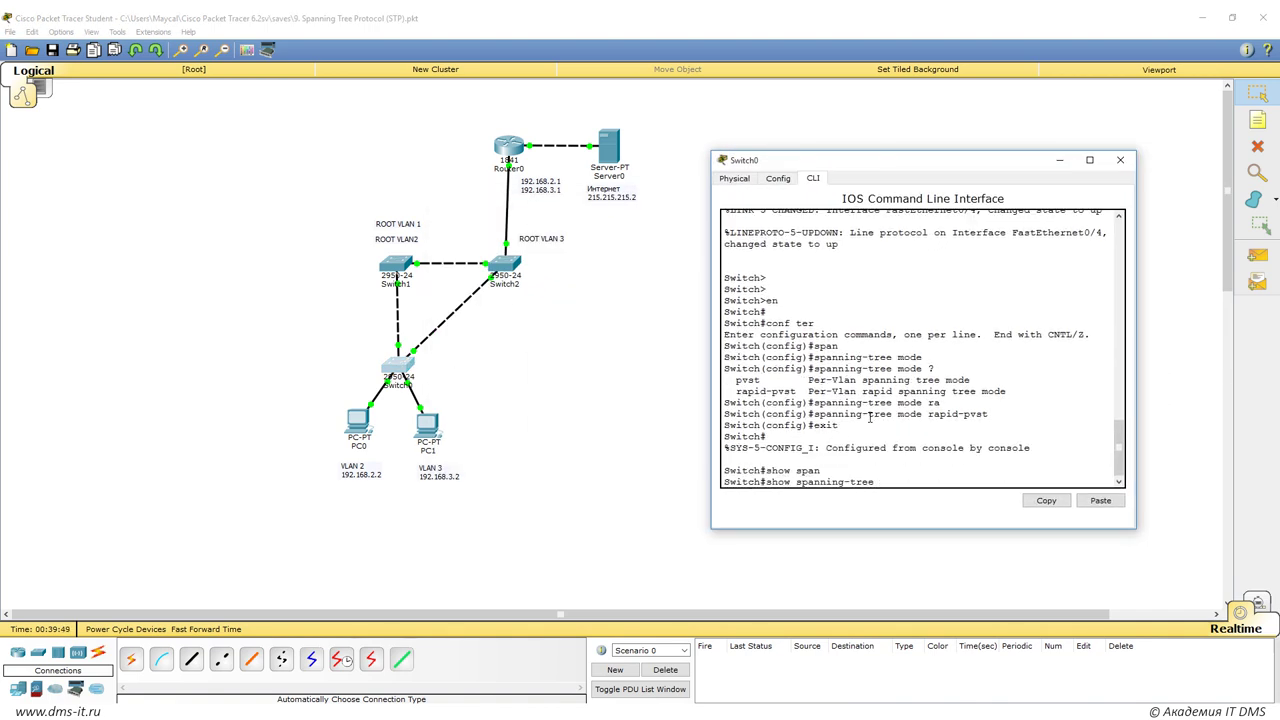
{"action": "key", "text": "Return"}
{"action": "key", "text": "space"}
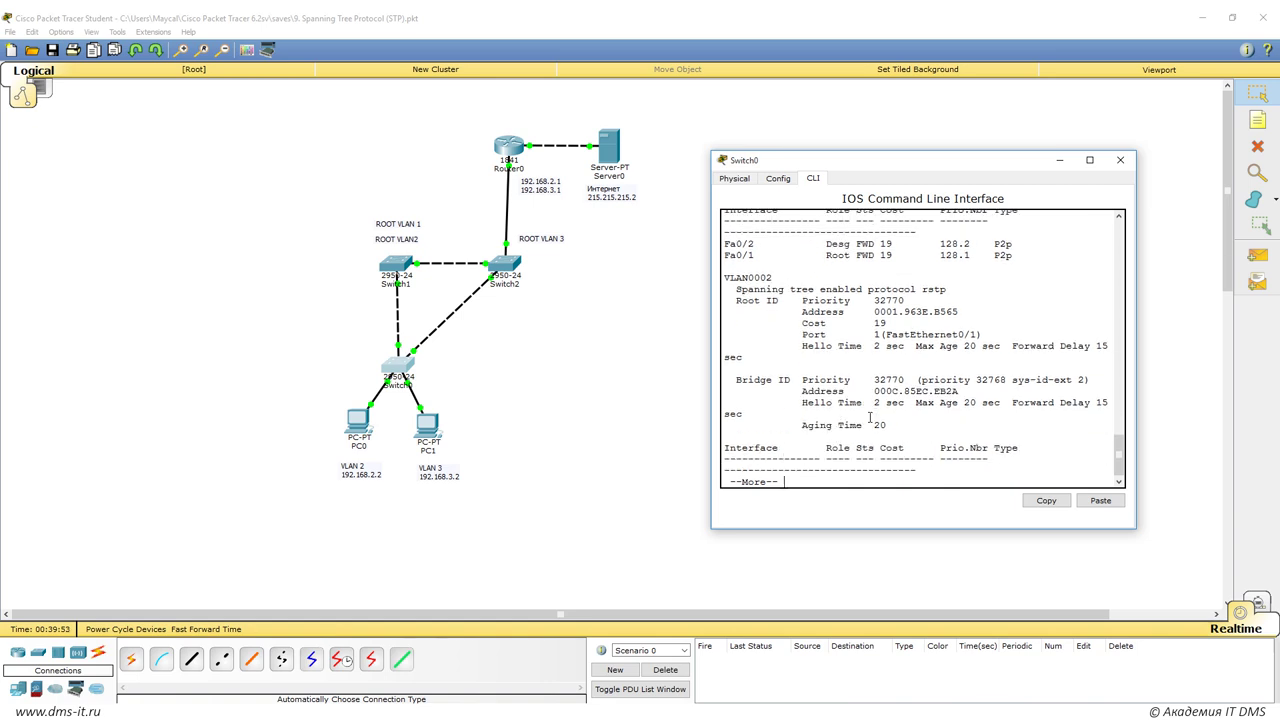
{"action": "key", "text": "space"}
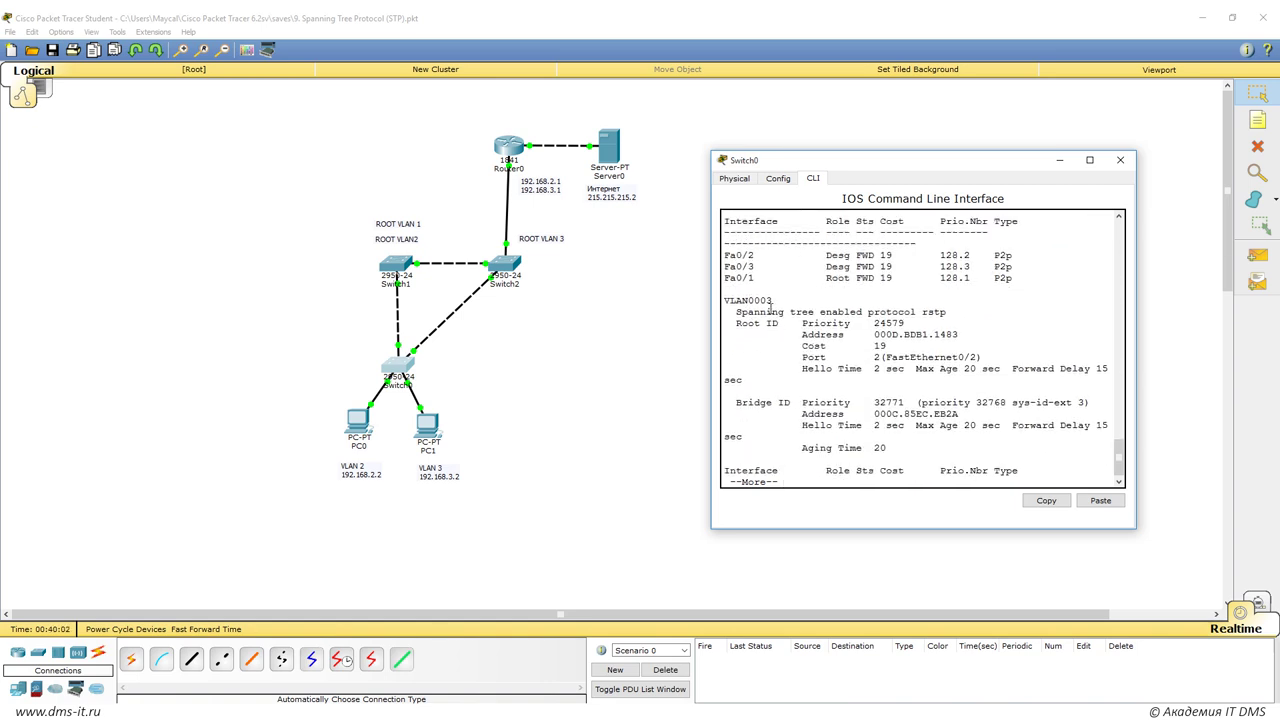
{"action": "key", "text": "space"}
Step: Review the protocol, root and port roles for each VLAN in Switch0's spanning-tree output
{"action": "key", "text": "Return"}
{"action": "key", "text": "Return"}
{"action": "key", "text": "Return"}
{"action": "key", "text": "Return"}
{"action": "key", "text": "Return"}
{"action": "key", "text": "Return"}
{"action": "key", "text": "Return"}
{"action": "key", "text": "Return"}
{"action": "key", "text": "Return"}
{"action": "scroll", "coordinate": [820, 370], "scroll_direction": "up", "scroll_amount": 10}
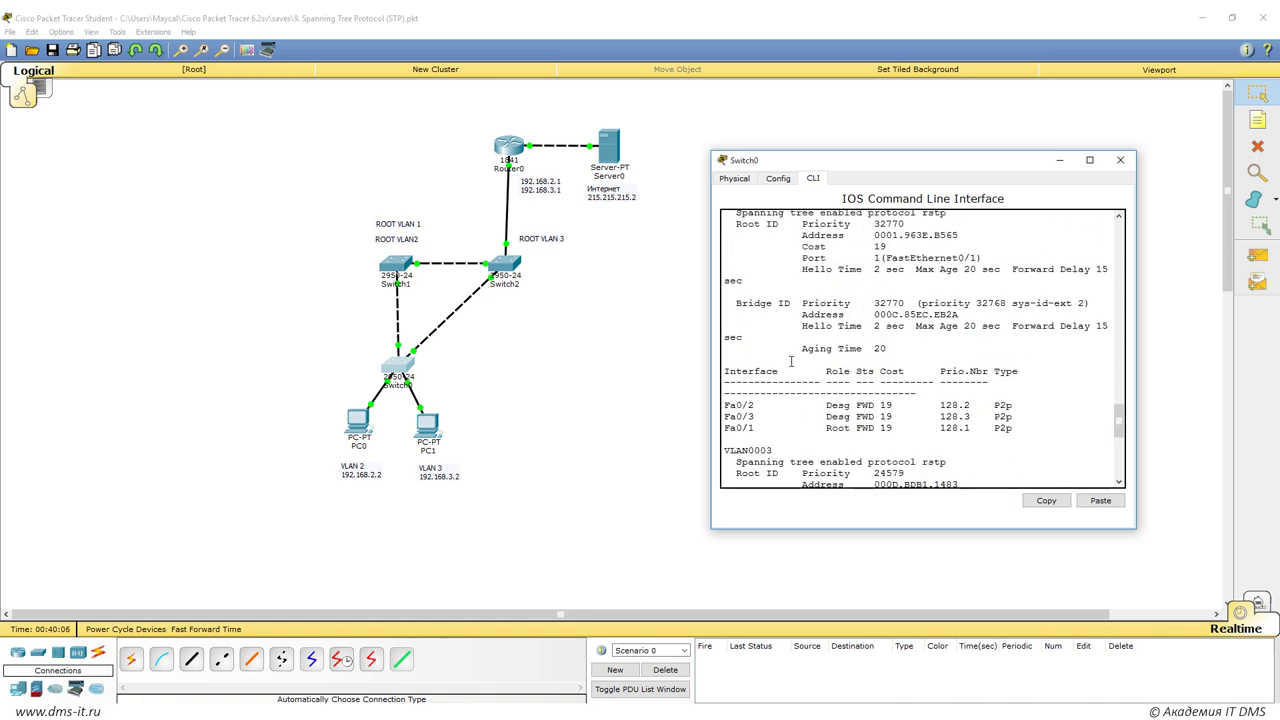
{"action": "scroll", "coordinate": [784, 358], "scroll_direction": "down", "scroll_amount": 10}
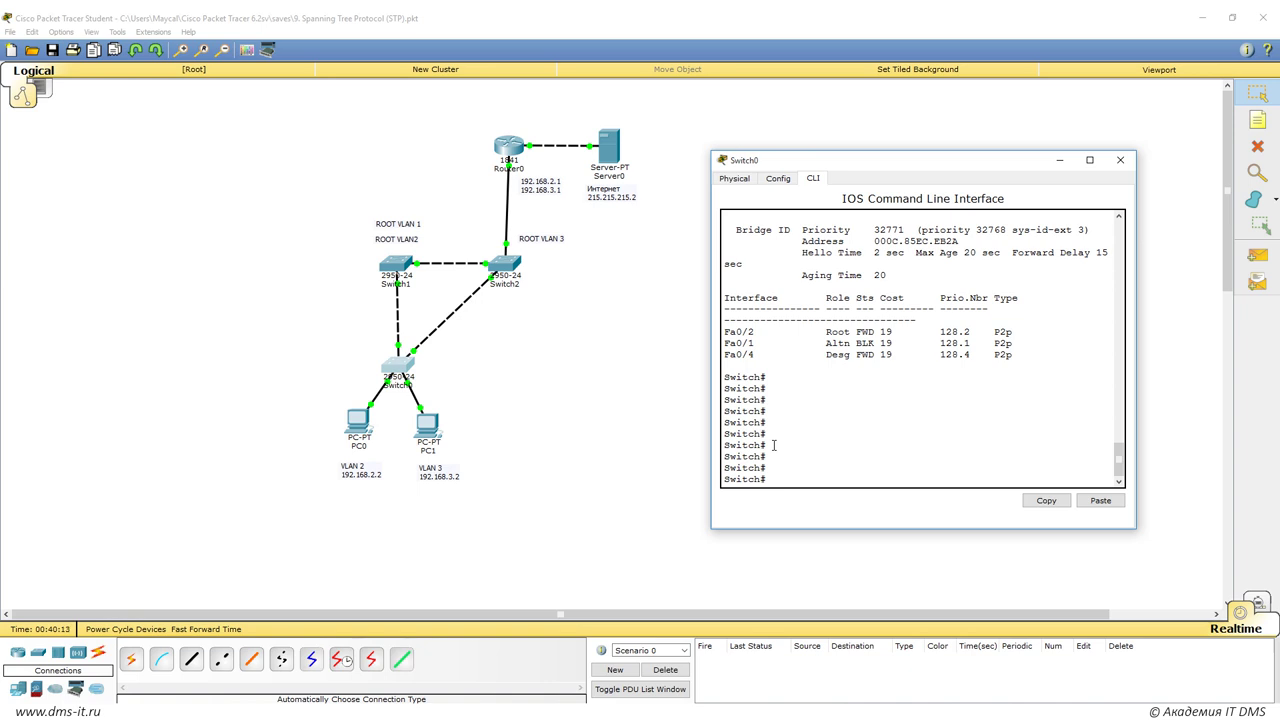
Step: Show Switch0's spanning-tree status for VLAN 2 only and examine the ports' link type
{"action": "key", "text": "Up"}
{"action": "type", "text": "vlan 2"}
{"action": "key", "text": "Return"}
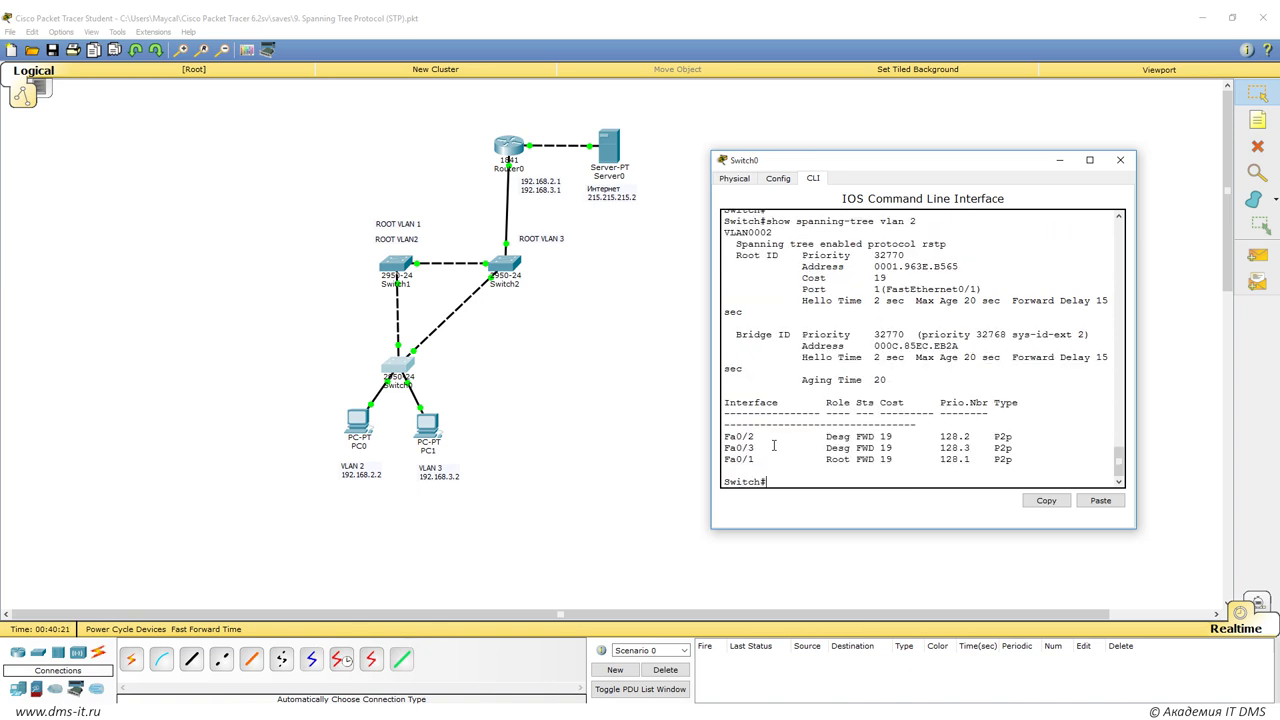
{"action": "left_click_drag", "start_coordinate": [724, 232], "coordinate": [1052, 456]}
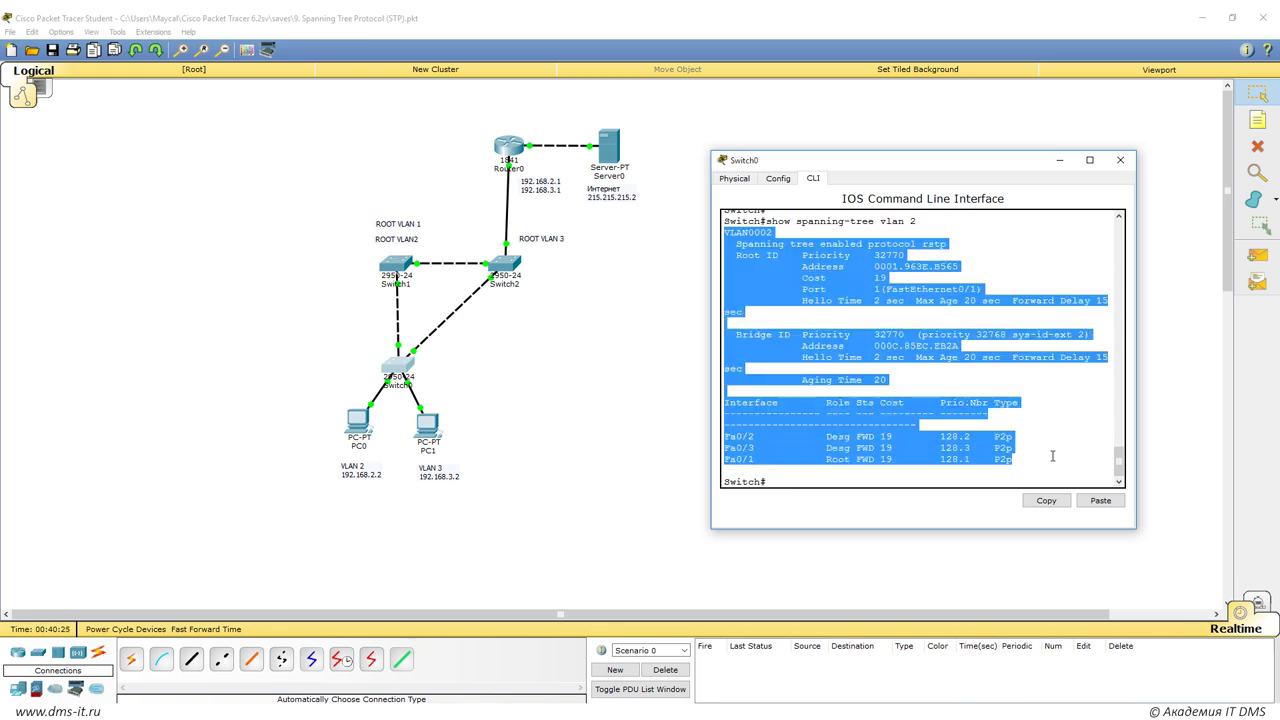
{"action": "left_click_drag", "start_coordinate": [724, 232], "coordinate": [772, 233]}
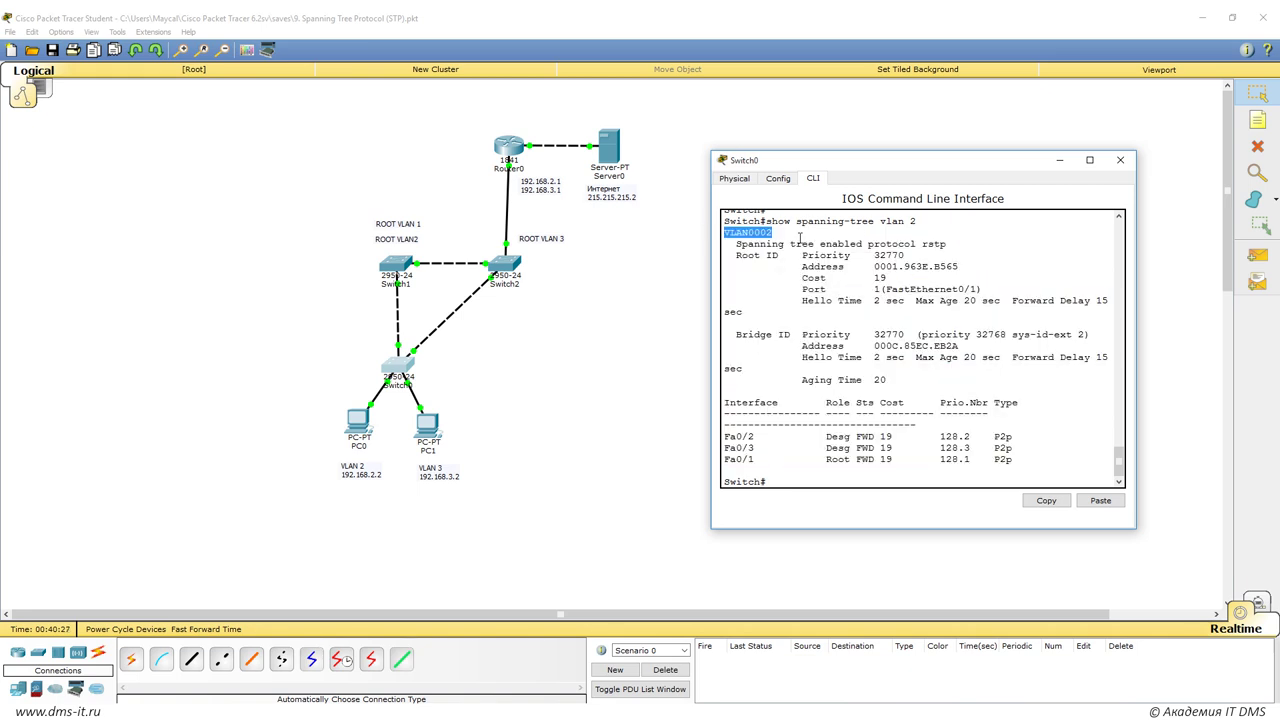
{"action": "left_click", "coordinate": [826, 399]}
{"action": "left_click_drag", "start_coordinate": [857, 166], "coordinate": [869, 137]}
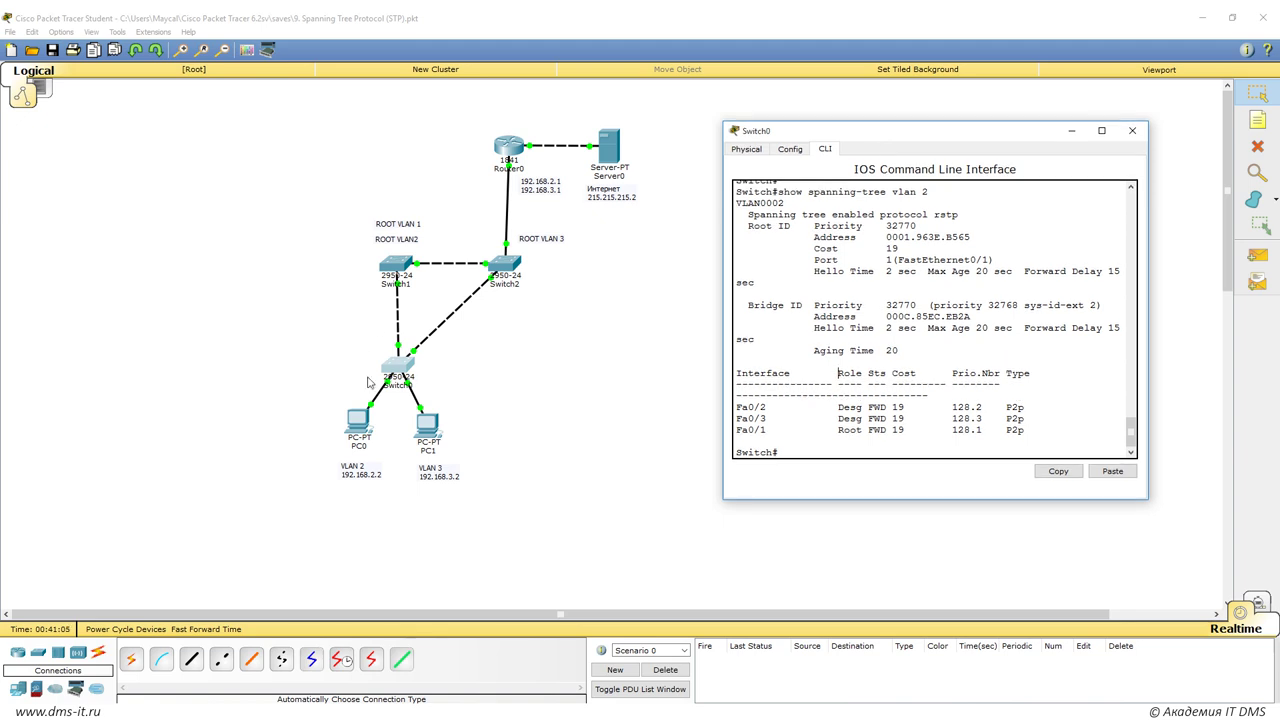
{"action": "double_click", "coordinate": [1010, 408]}
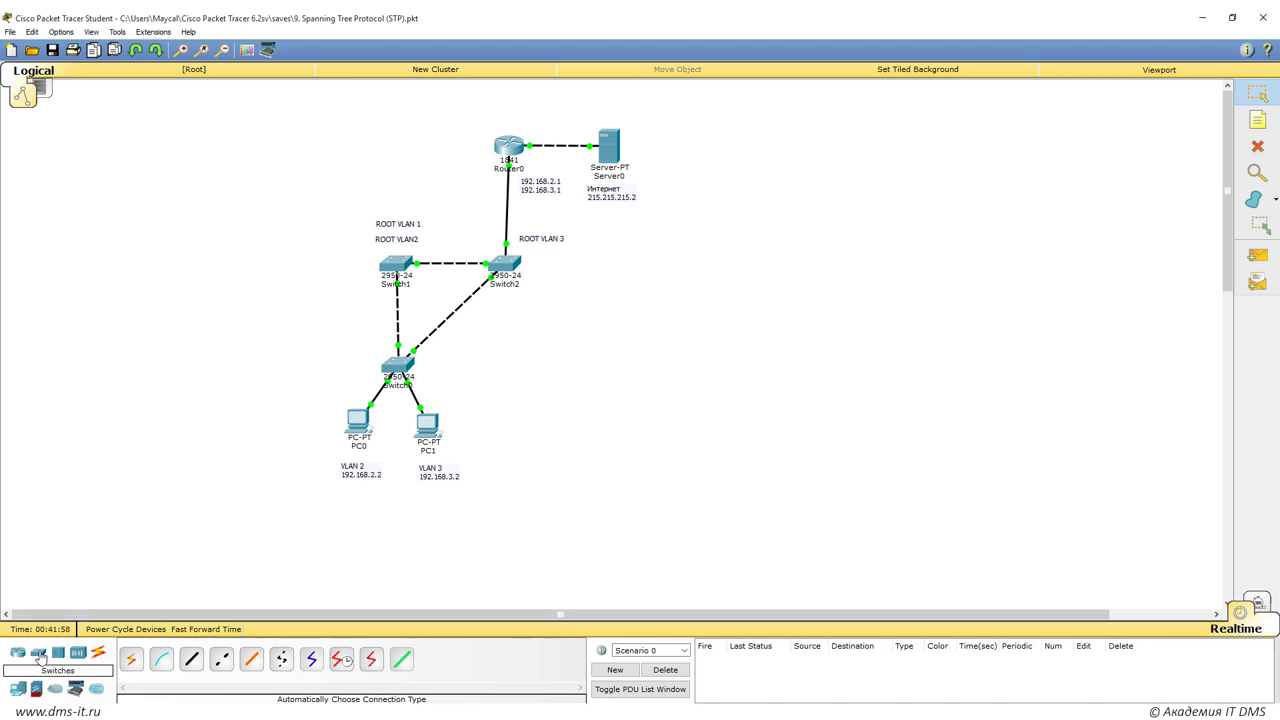
Step: Add a generic hub beside Switch0 and connect it to Switch0 with an automatically chosen cable
{"action": "left_click", "coordinate": [58, 652]}
{"action": "left_click", "coordinate": [131, 658]}
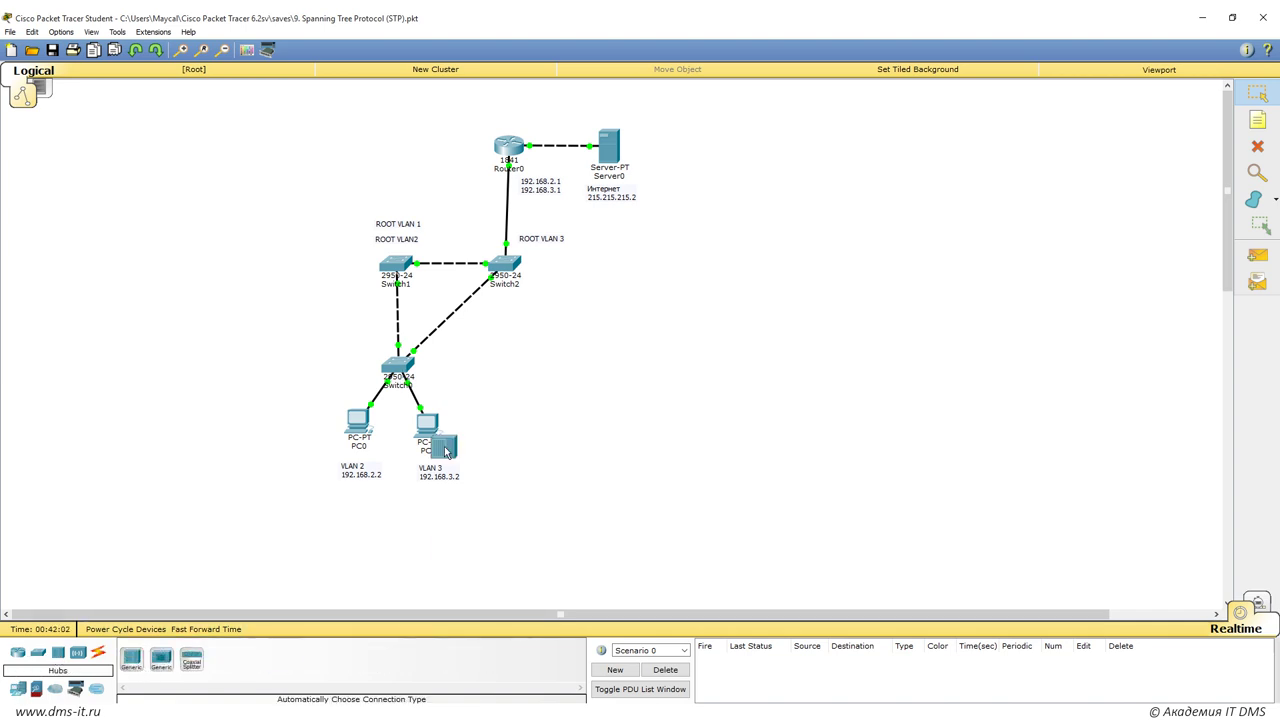
{"action": "left_click", "coordinate": [470, 390]}
{"action": "left_click", "coordinate": [98, 652]}
{"action": "left_click", "coordinate": [131, 658]}
{"action": "left_click", "coordinate": [470, 388]}
{"action": "left_click", "coordinate": [410, 370]}
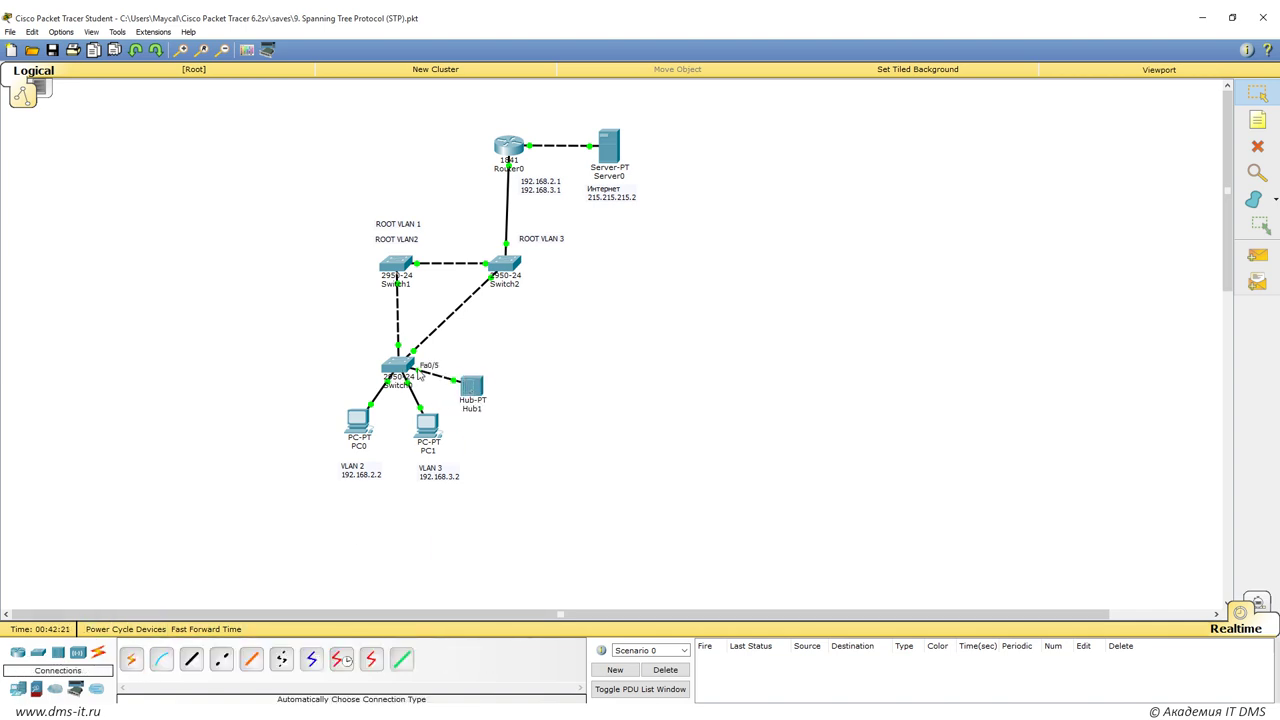
Step: Show Switch0's spanning-tree status for VLAN 1, examine the link type of hub port Fa0/5 and close the window
{"action": "left_click", "coordinate": [405, 372]}
{"action": "key", "text": "Return"}
{"action": "type", "text": "s"}
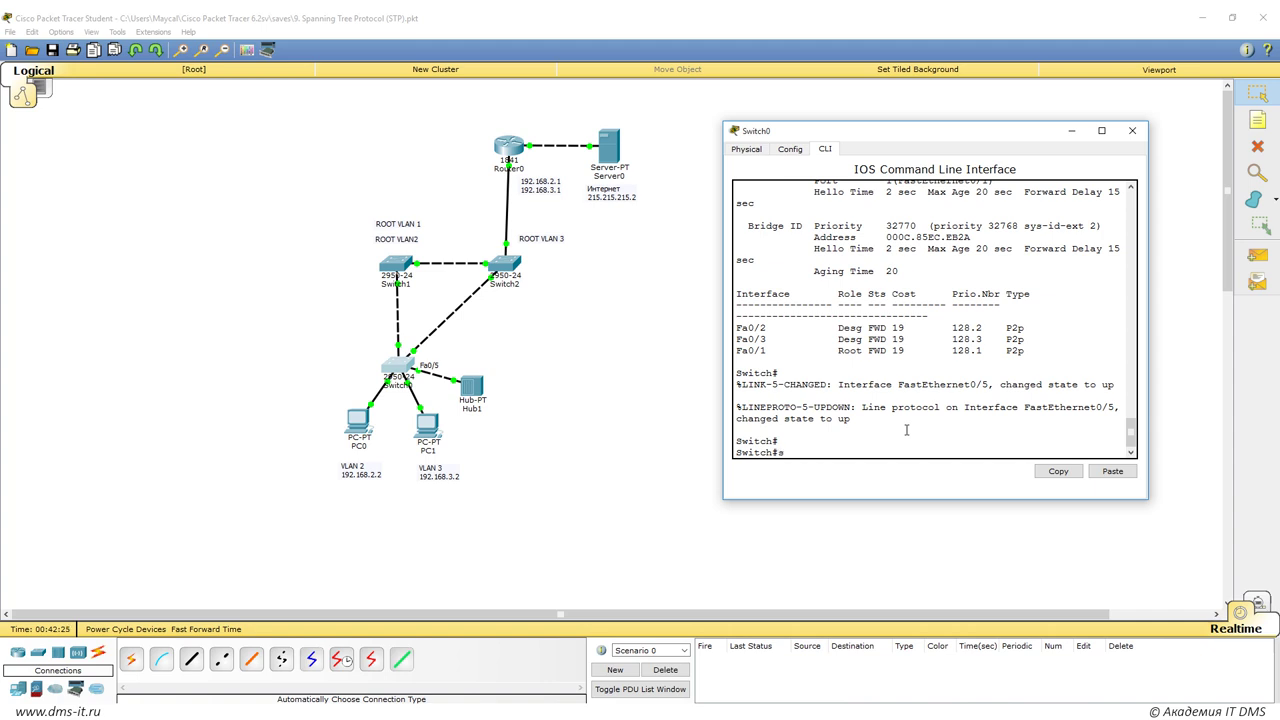
{"action": "type", "text": "how span"}
{"action": "key", "text": "Tab"}
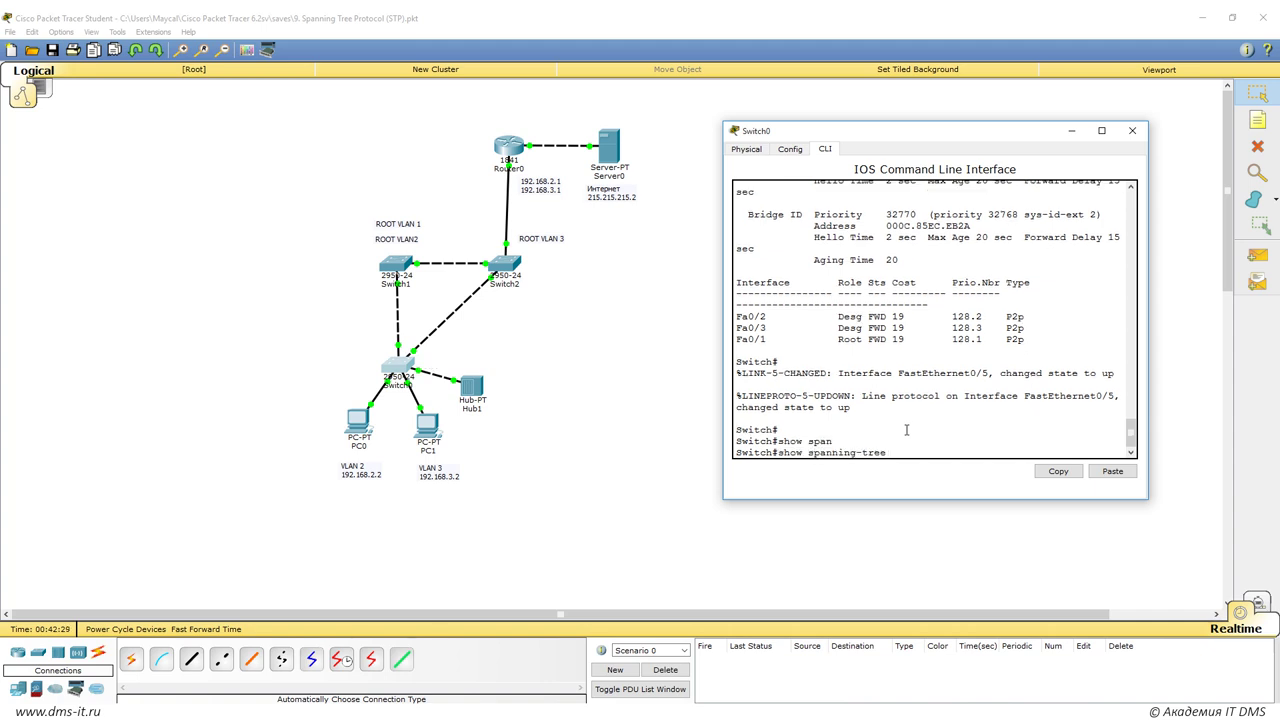
{"action": "type", "text": "vlan 1"}
{"action": "key", "text": "Return"}
{"action": "left_click_drag", "start_coordinate": [781, 430], "coordinate": [736, 430]}
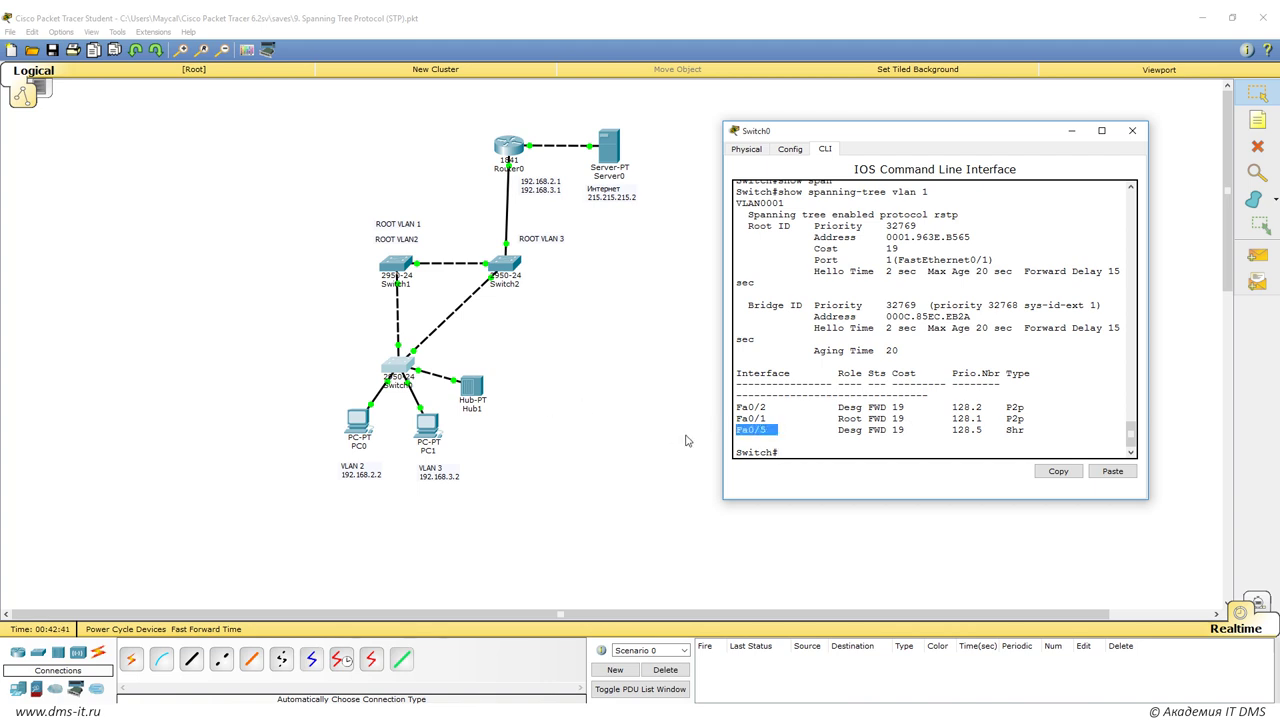
{"action": "left_click_drag", "start_coordinate": [1000, 430], "coordinate": [1025, 430]}
{"action": "left_click", "coordinate": [1132, 130]}
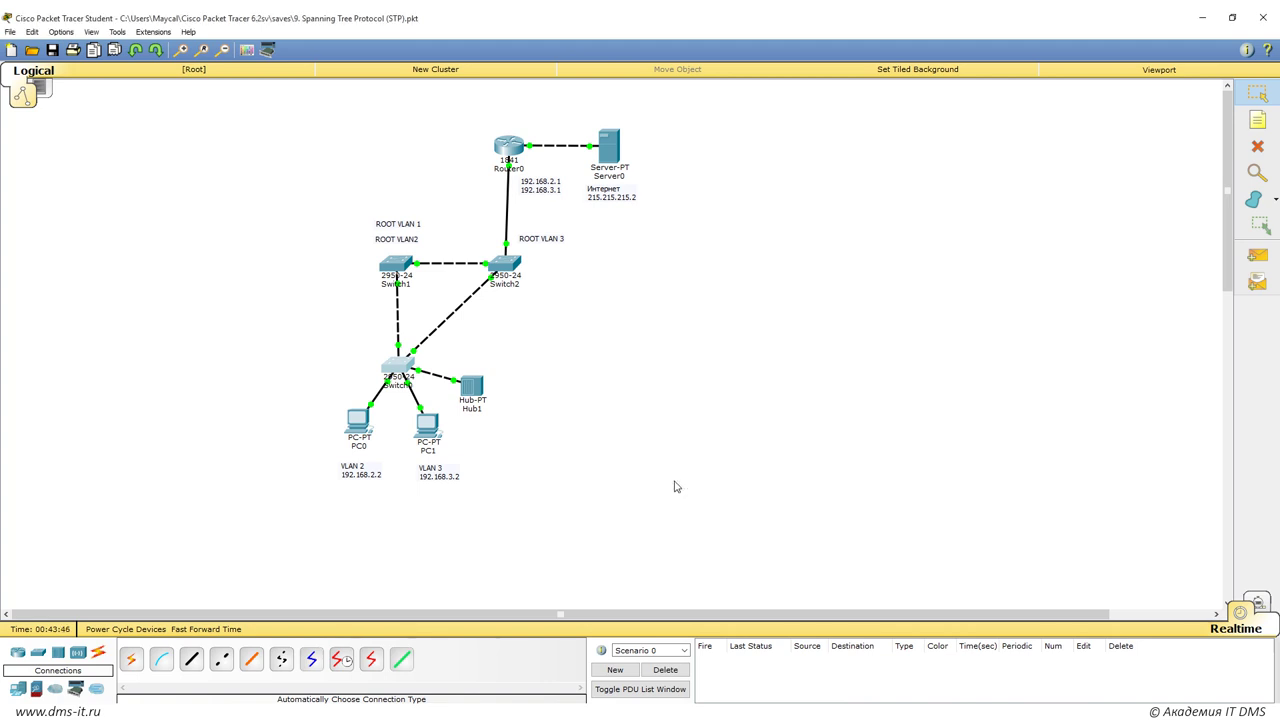
Step: Delete the hub attached to Switch0 from the topology
{"action": "left_click", "coordinate": [1257, 147]}
{"action": "left_click", "coordinate": [637, 381]}
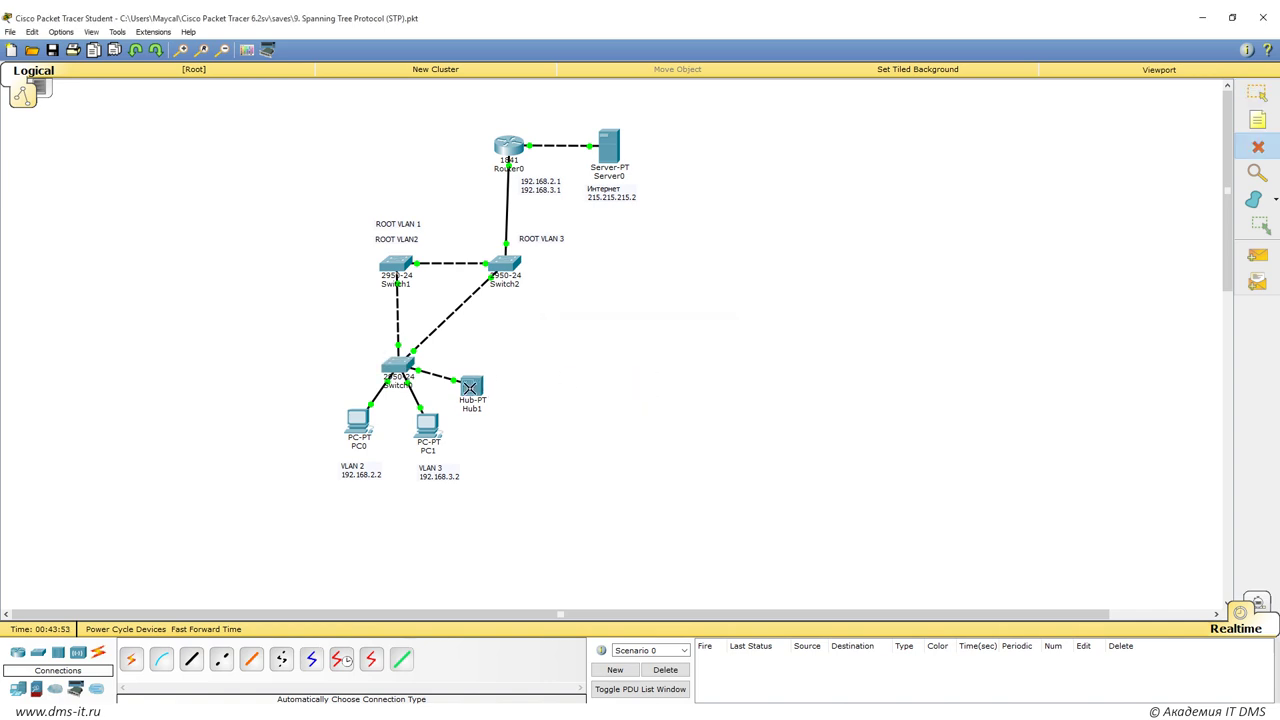
{"action": "left_click", "coordinate": [470, 387]}
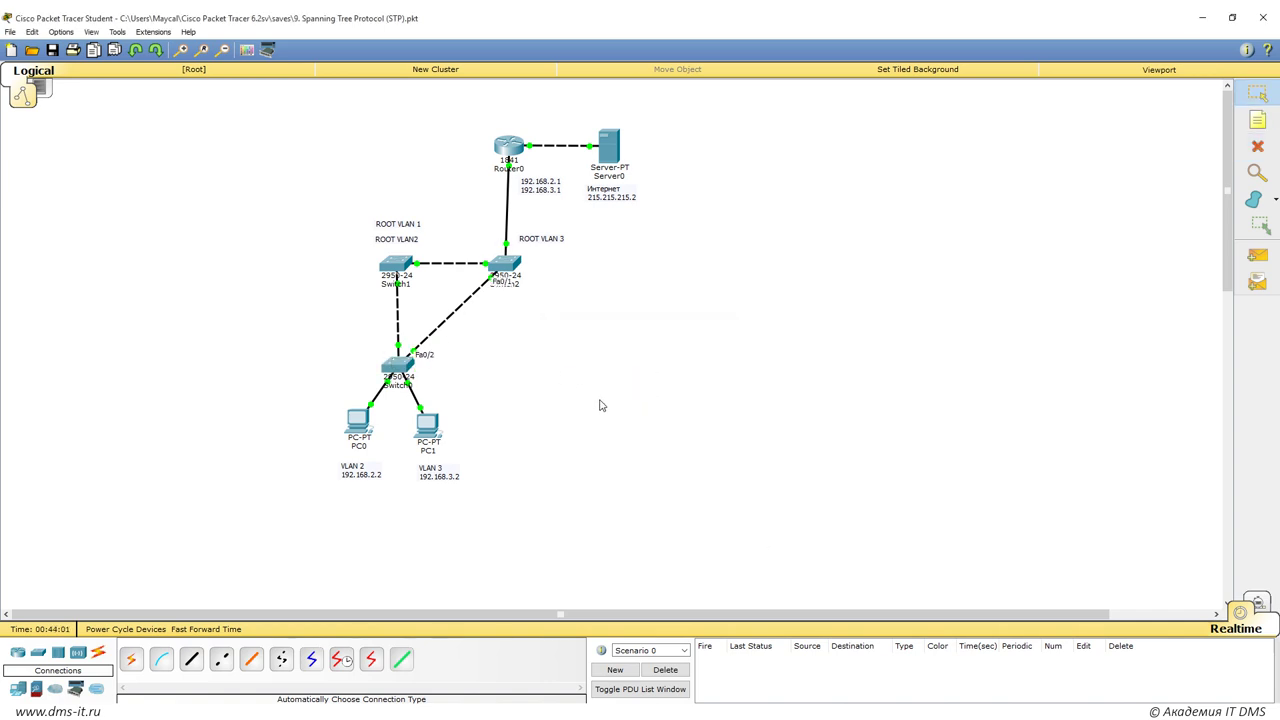
Step: Place a 2950-24 switch between Switch0 and Switch2, just below Switch2
{"action": "left_click", "coordinate": [38, 652]}
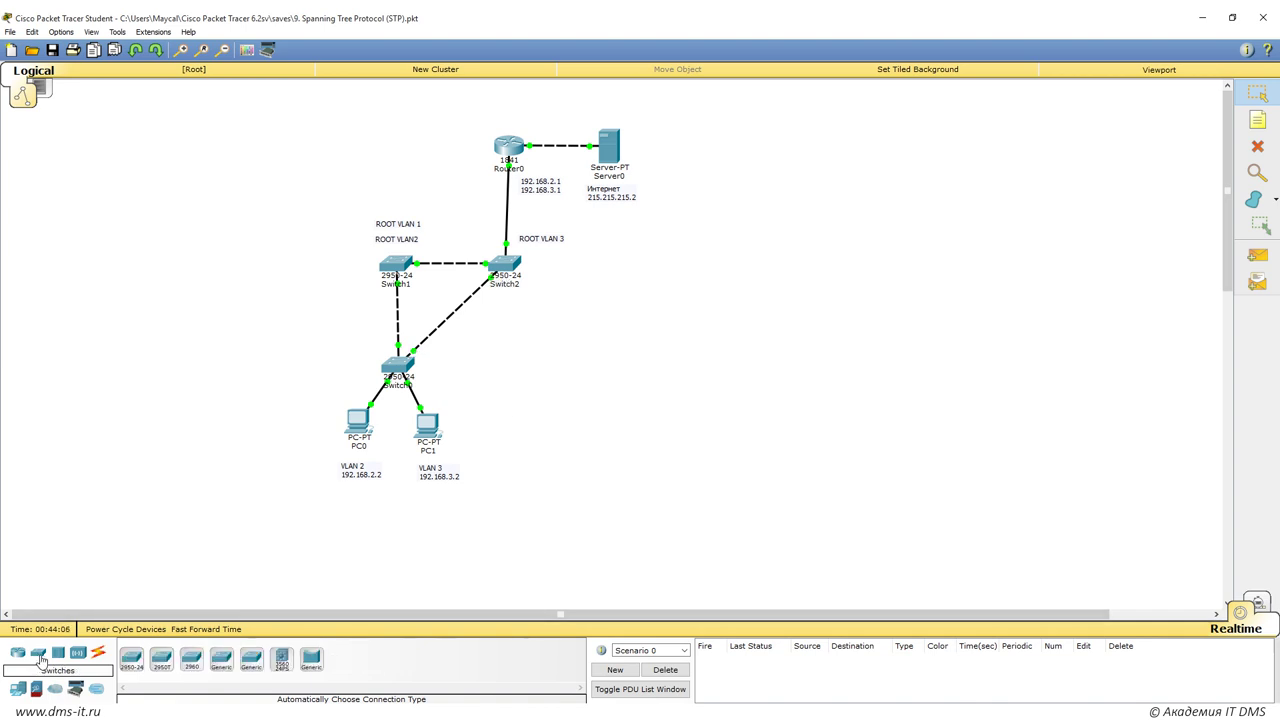
{"action": "left_click", "coordinate": [131, 658]}
{"action": "left_click", "coordinate": [488, 319]}
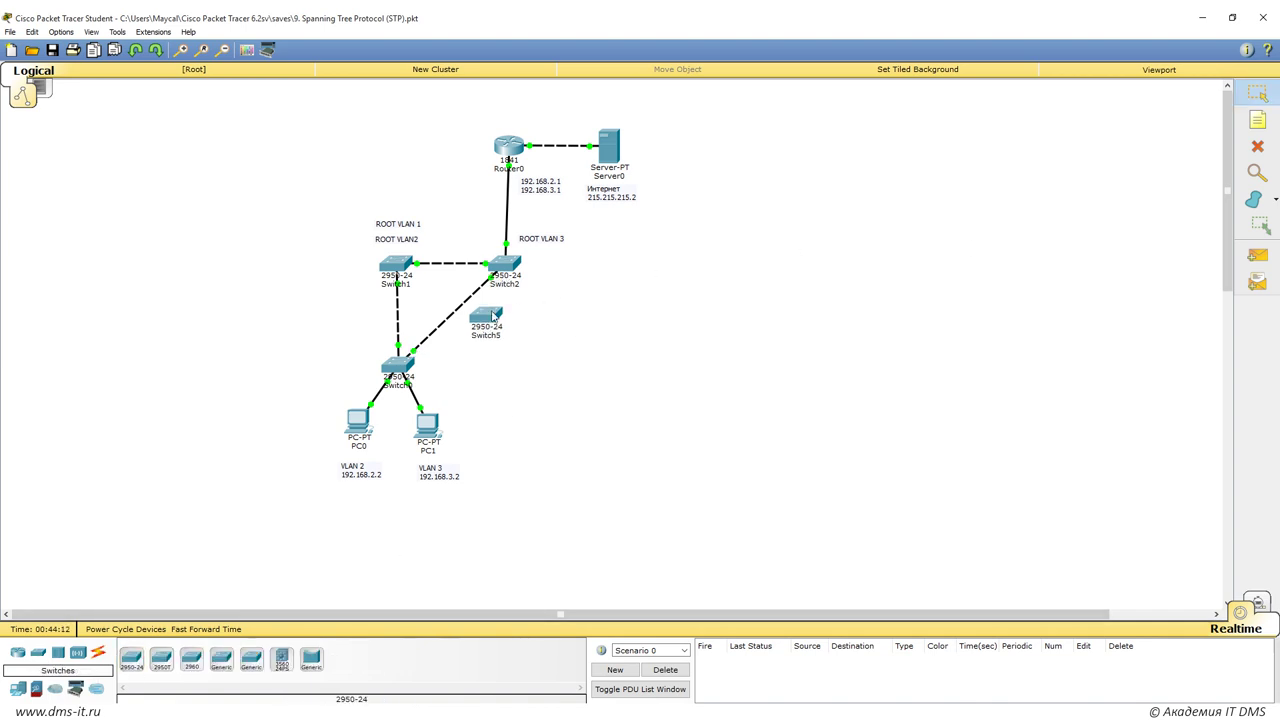
{"action": "left_click_drag", "start_coordinate": [493, 288], "coordinate": [490, 316]}
{"action": "left_click", "coordinate": [490, 316]}
Step: Cable the new switch to Switch0 and Switch2 in place of their direct link
{"action": "left_click", "coordinate": [98, 652]}
{"action": "left_click", "coordinate": [131, 658]}
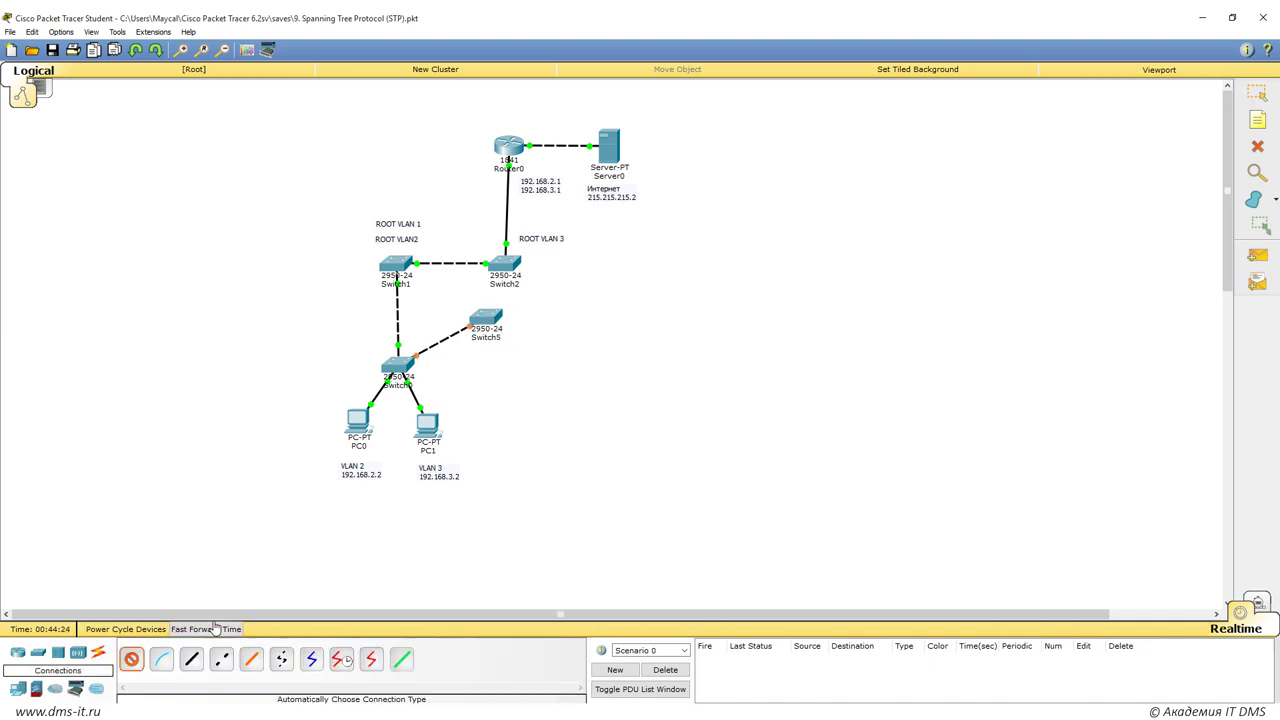
{"action": "left_click", "coordinate": [505, 265]}
{"action": "left_click", "coordinate": [486, 318]}
Step: Add a PC beside the new switch and connect the two with an automatically chosen cable
{"action": "left_click", "coordinate": [18, 652]}
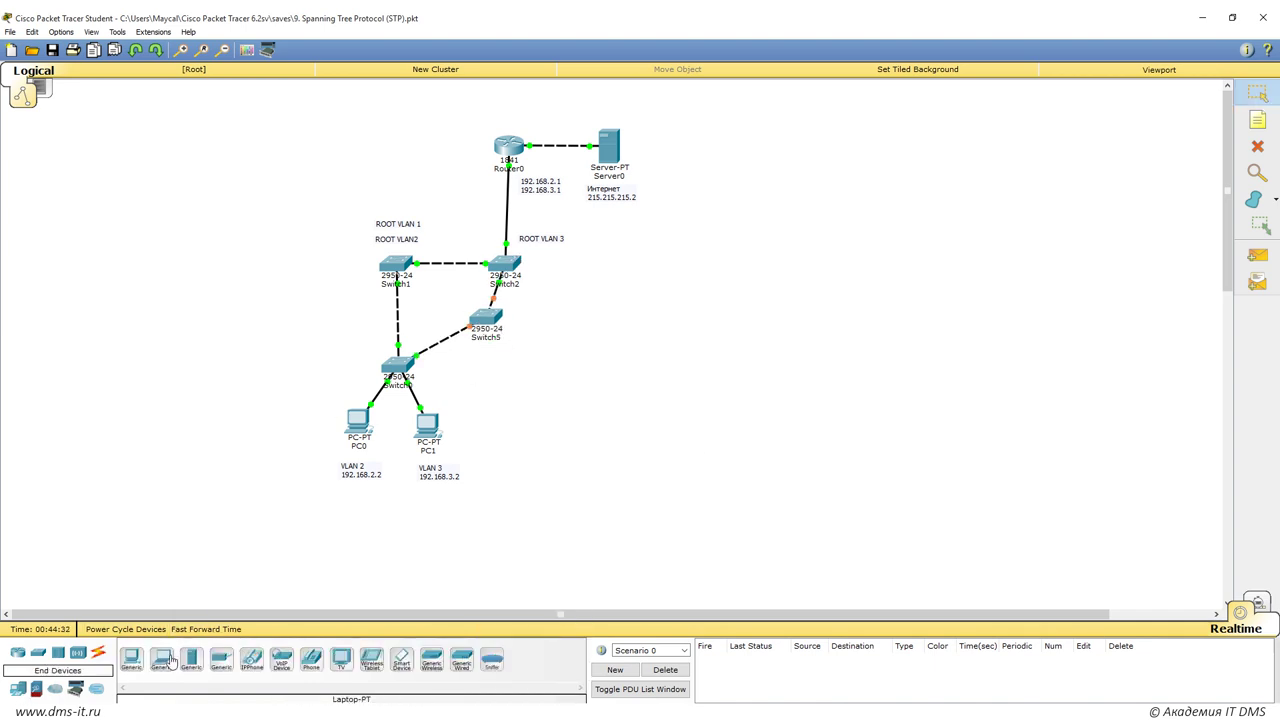
{"action": "left_click", "coordinate": [160, 658]}
{"action": "left_click", "coordinate": [535, 355]}
{"action": "left_click", "coordinate": [98, 652]}
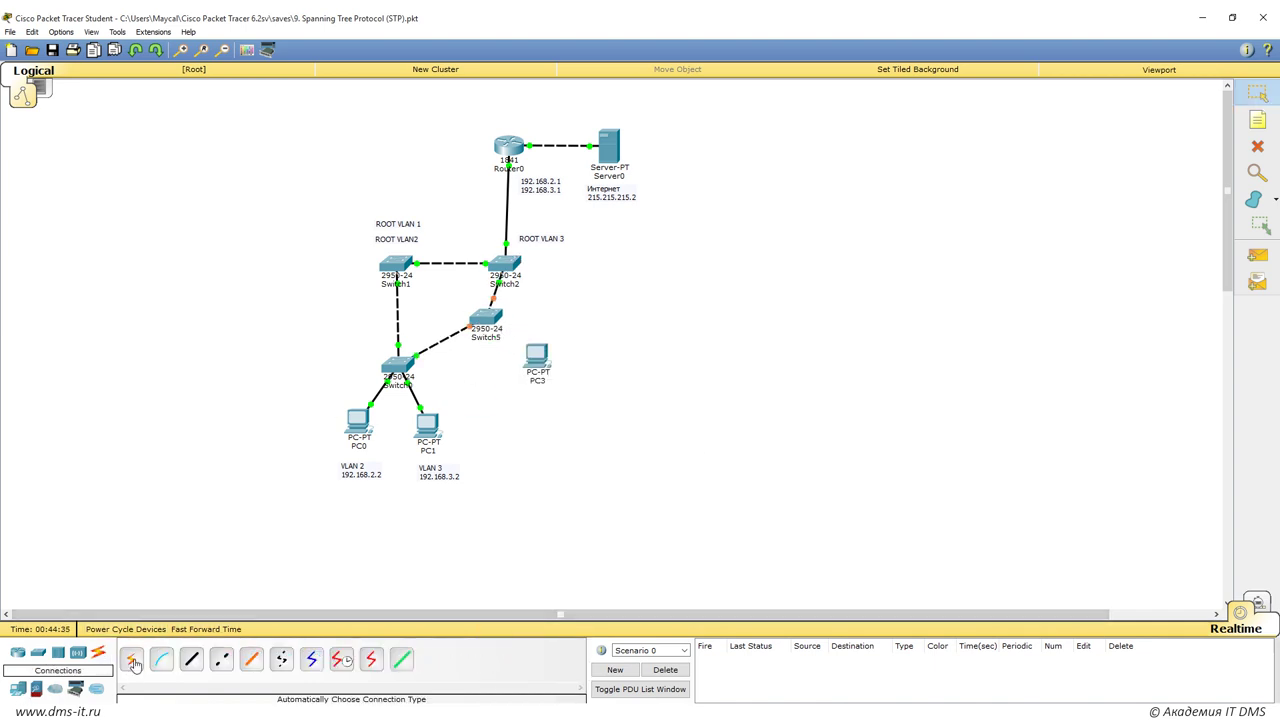
{"action": "left_click", "coordinate": [131, 658]}
{"action": "left_click", "coordinate": [487, 320]}
{"action": "left_click", "coordinate": [536, 355]}
Step: Open Switch0's CLI and enter configuration mode for interface fa0/2
{"action": "left_click", "coordinate": [398, 368]}
{"action": "key", "text": "Return"}
{"action": "key", "text": "Return"}
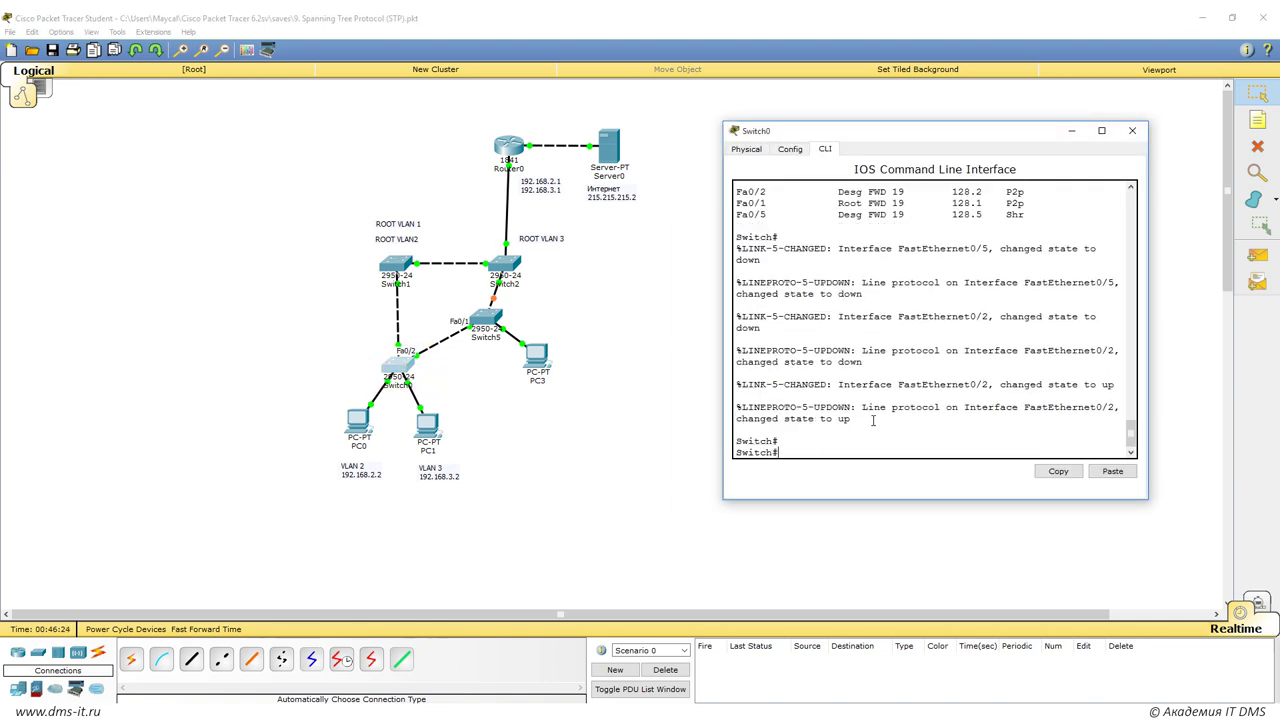
{"action": "type", "text": "en"}
{"action": "key", "text": "Return"}
{"action": "type", "text": "conf ter"}
{"action": "key", "text": "Return"}
{"action": "type", "text": "int fa0/2"}
{"action": "key", "text": "Return"}
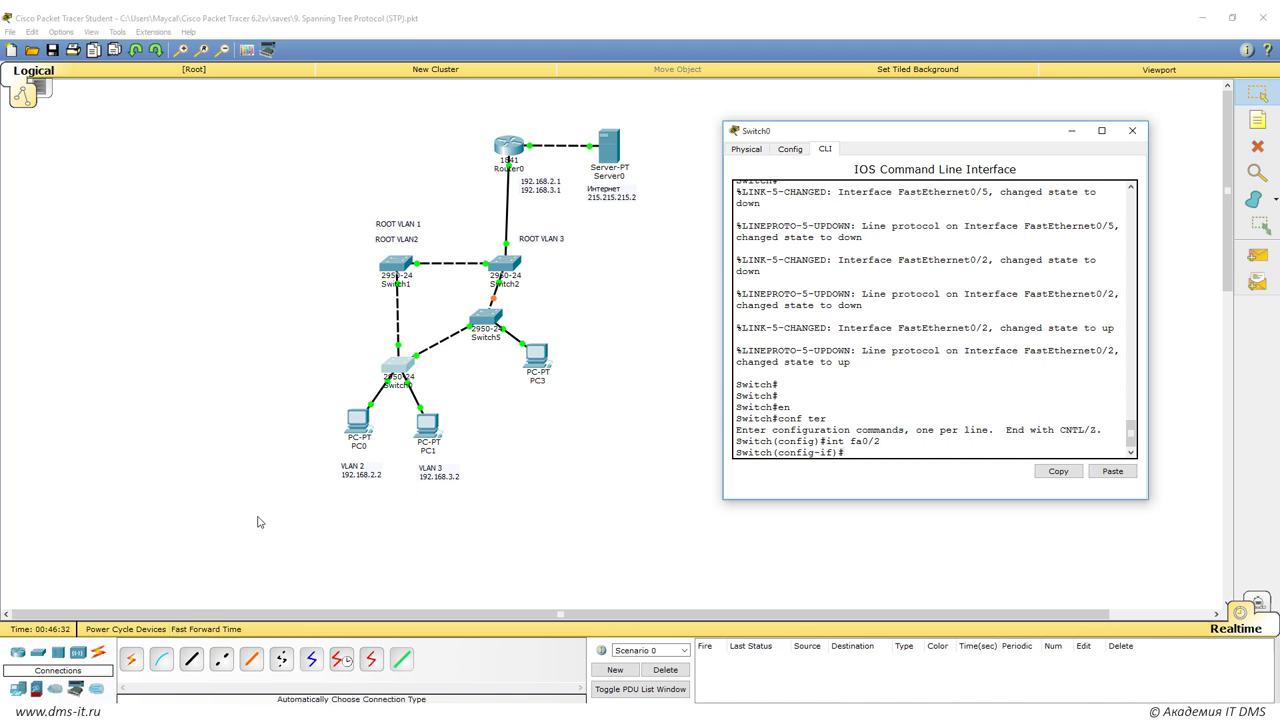
Step: Switch to the Команды Cisco.docx document in Word, look up the spanning-tree link-type command and return to Packet Tracer
{"action": "left_click", "coordinate": [478, 302]}
{"action": "key", "text": "alt+Tab"}
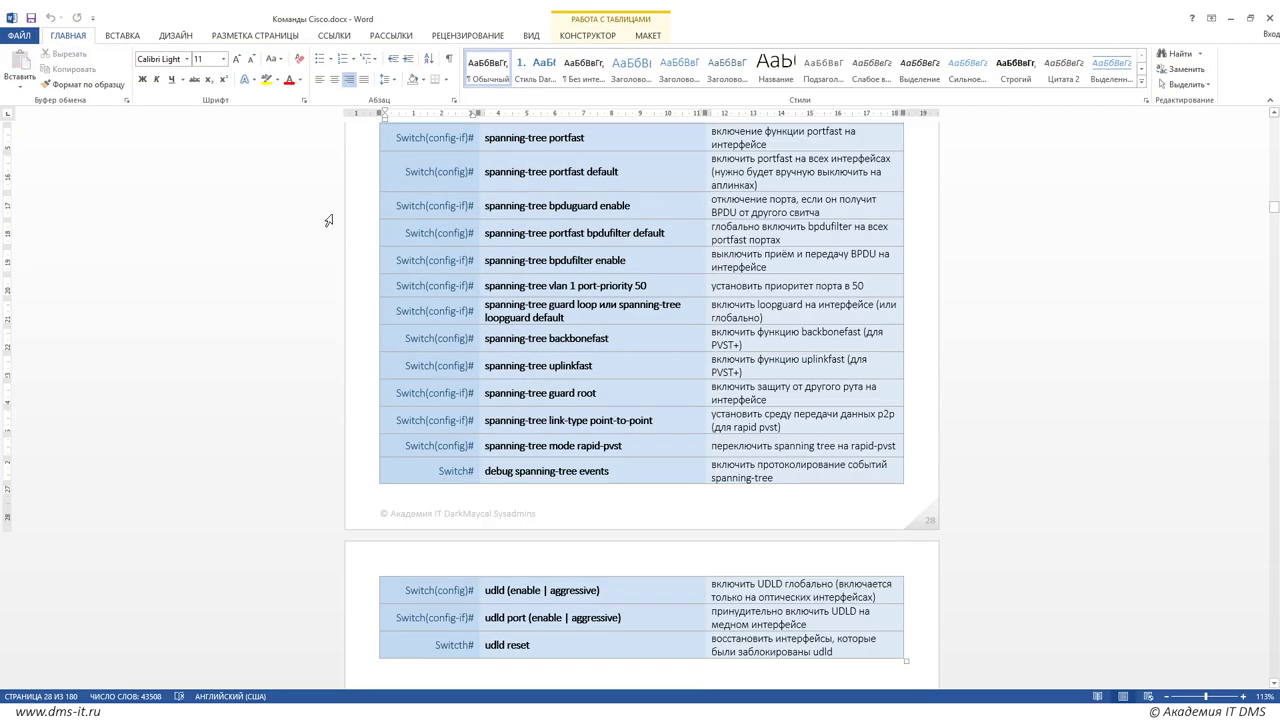
{"action": "left_click_drag", "start_coordinate": [486, 421], "coordinate": [590, 421]}
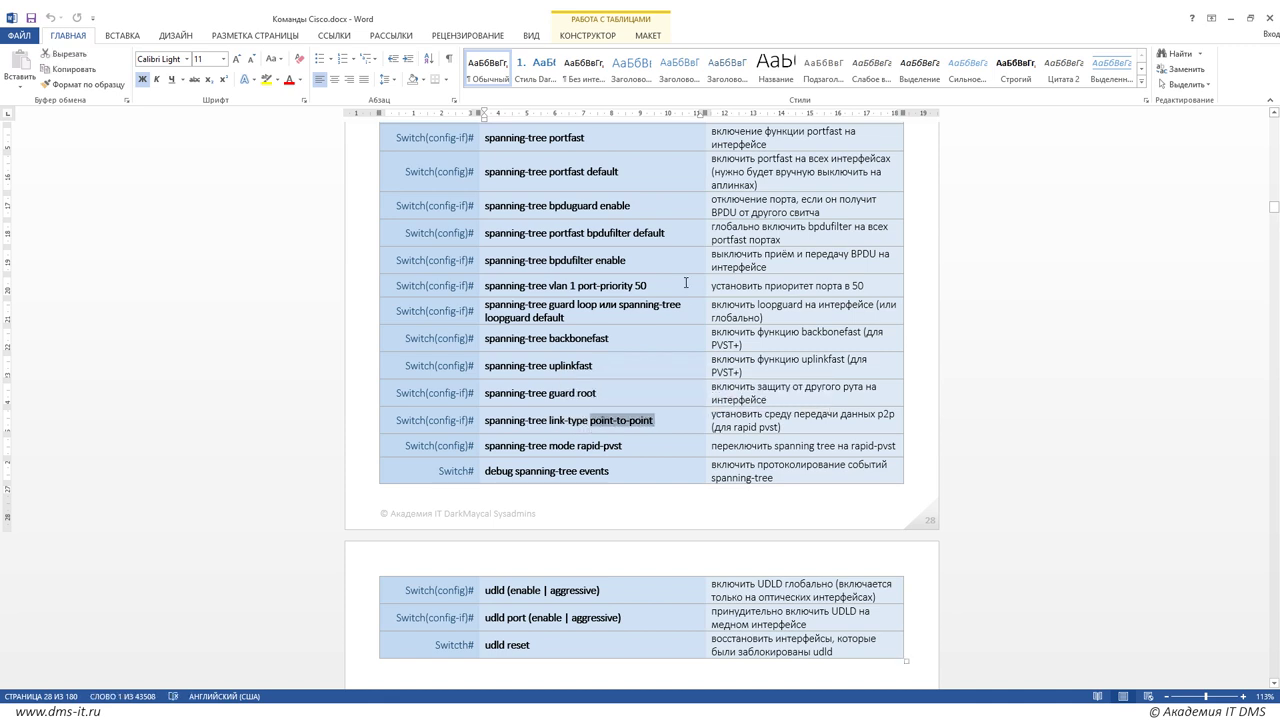
{"action": "key", "text": "alt+Tab"}
Step: List the available spanning-tree link types and set Switch0's fa0/2 to shared
{"action": "type", "text": "spa"}
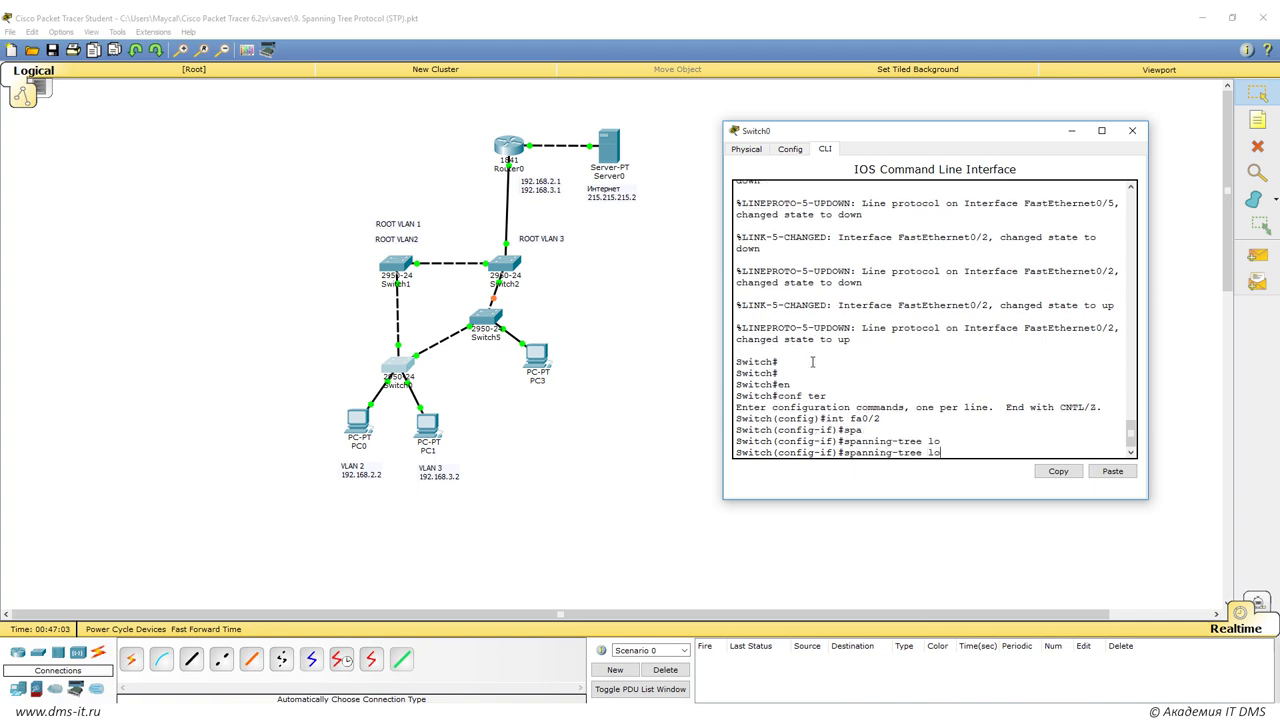
{"action": "key", "text": "Tab"}
{"action": "type", "text": "i"}
{"action": "key", "text": "Tab"}
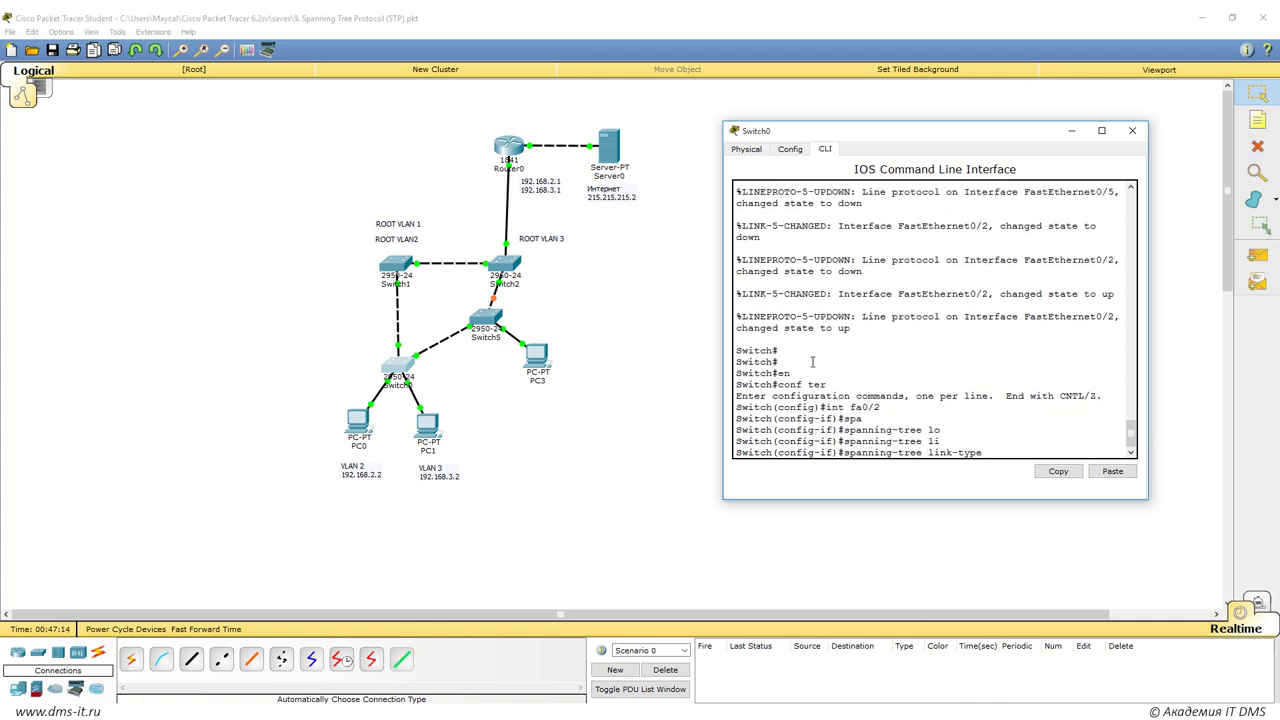
{"action": "type", "text": "?"}
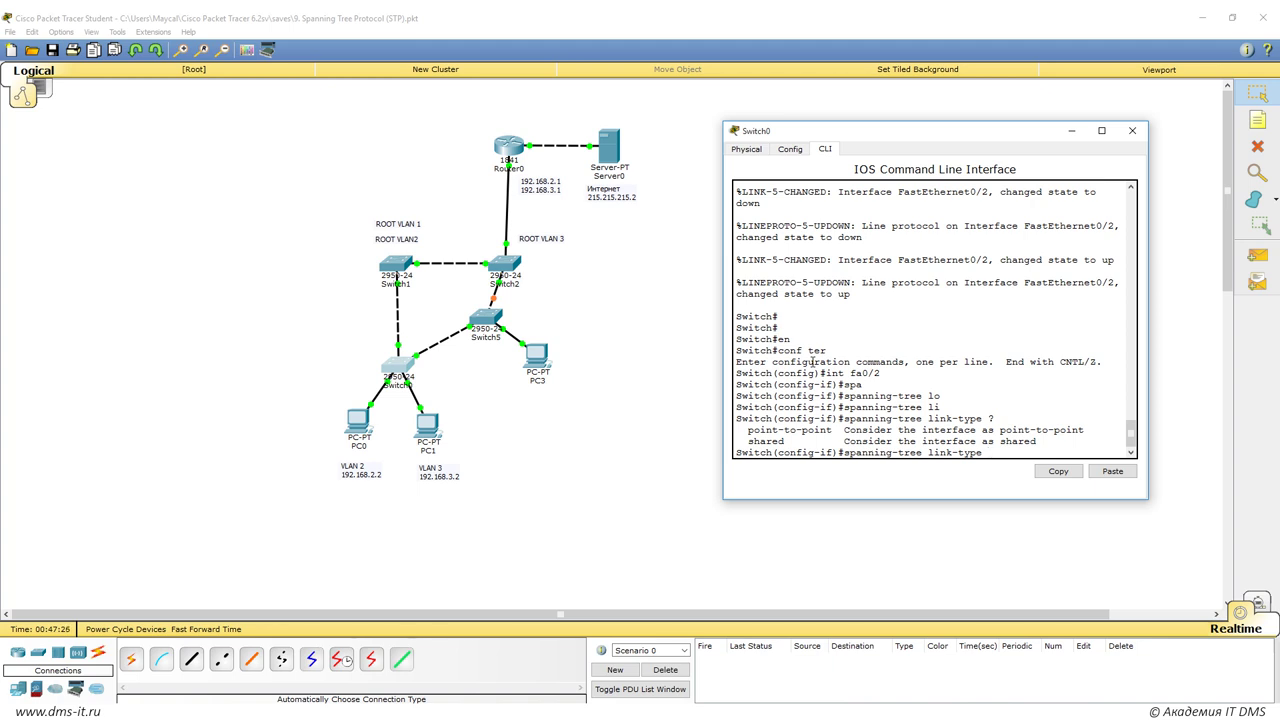
{"action": "type", "text": "sha"}
{"action": "key", "text": "Tab"}
{"action": "key", "text": "Return"}
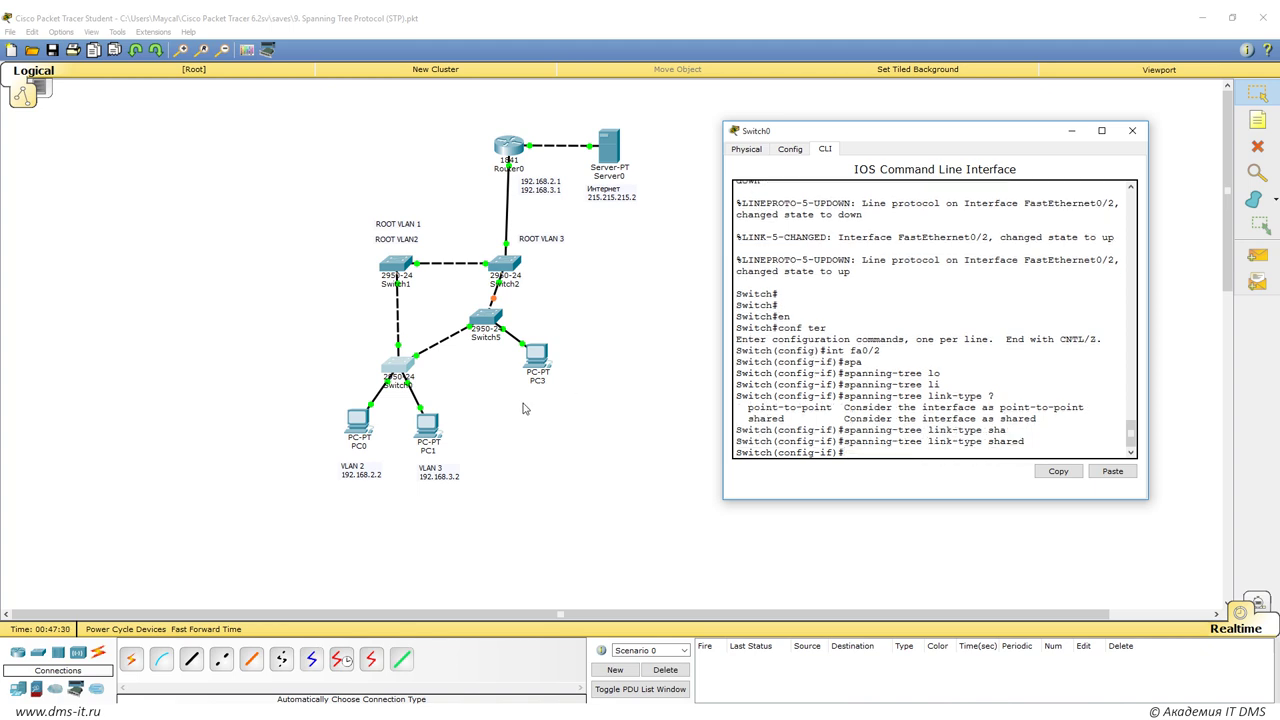
{"action": "left_click", "coordinate": [581, 434]}
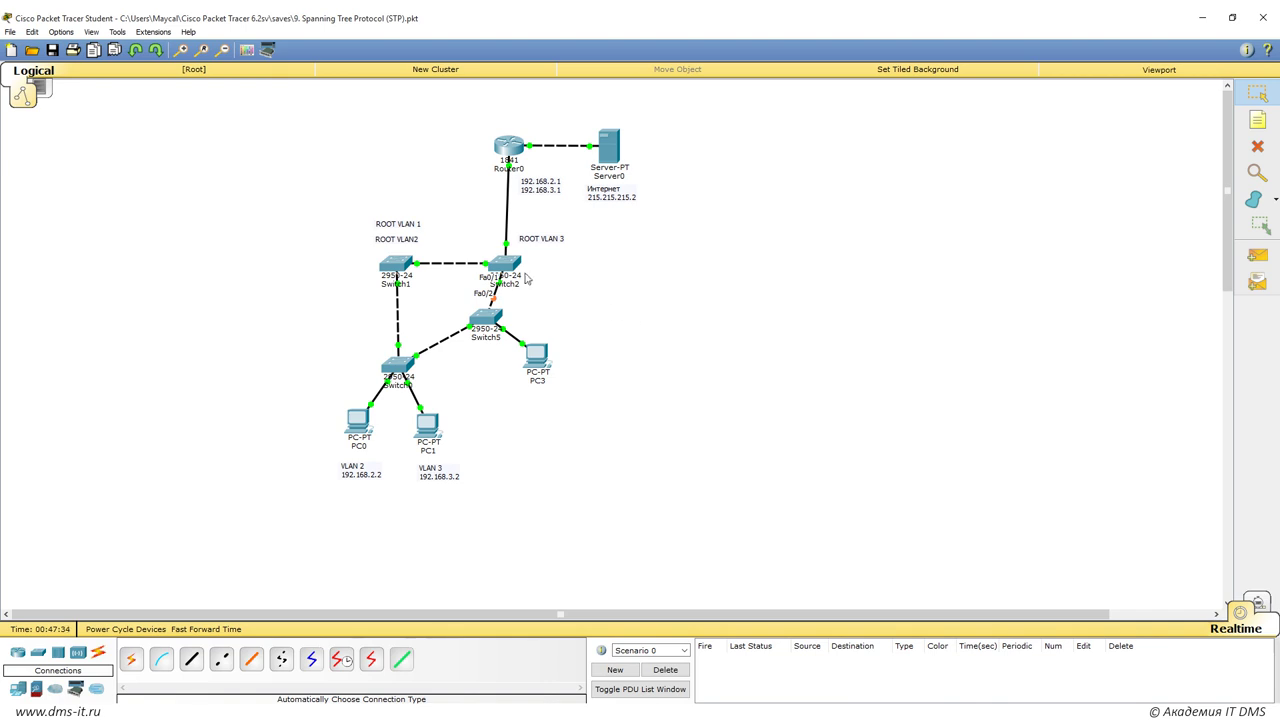
Step: Set the spanning-tree link type of interface FA0/1 on Switch2 to shared, finishing by closing its window
{"action": "left_click", "coordinate": [503, 285]}
{"action": "type", "text": "INT FA0/1"}
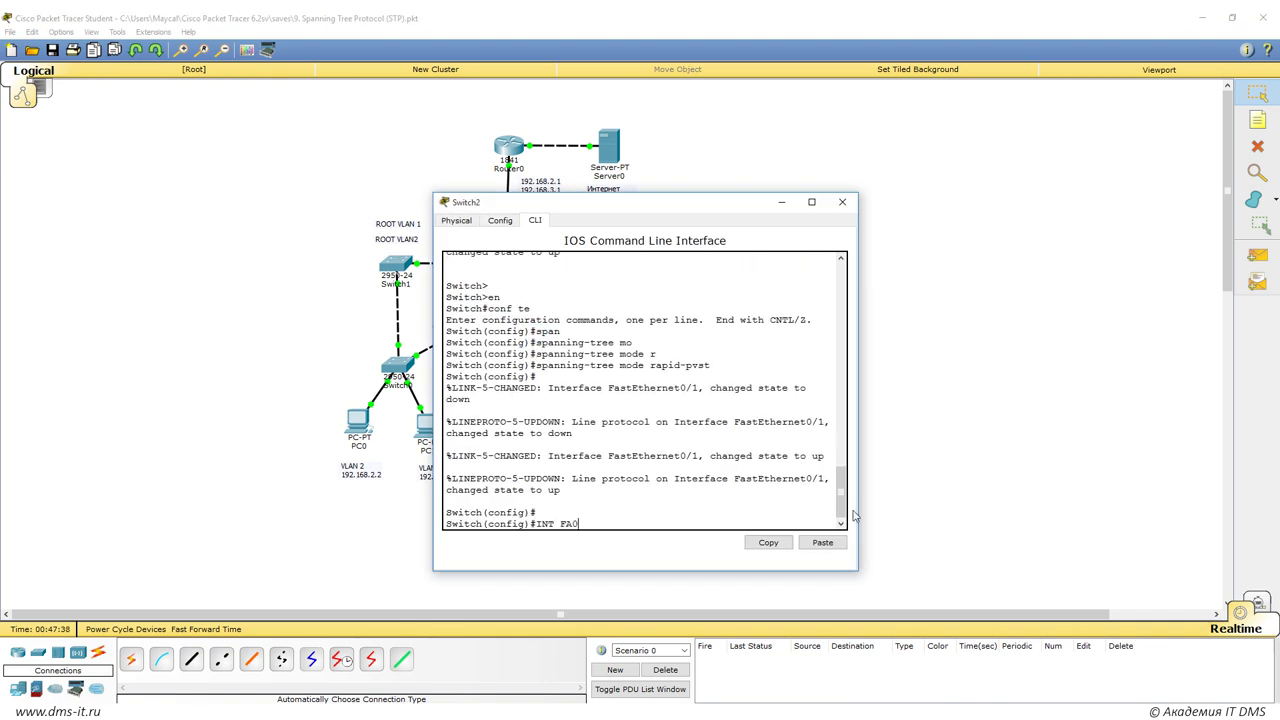
{"action": "key", "text": "Return"}
{"action": "type", "text": "sp"}
{"action": "key", "text": "Tab"}
{"action": "type", "text": "an"}
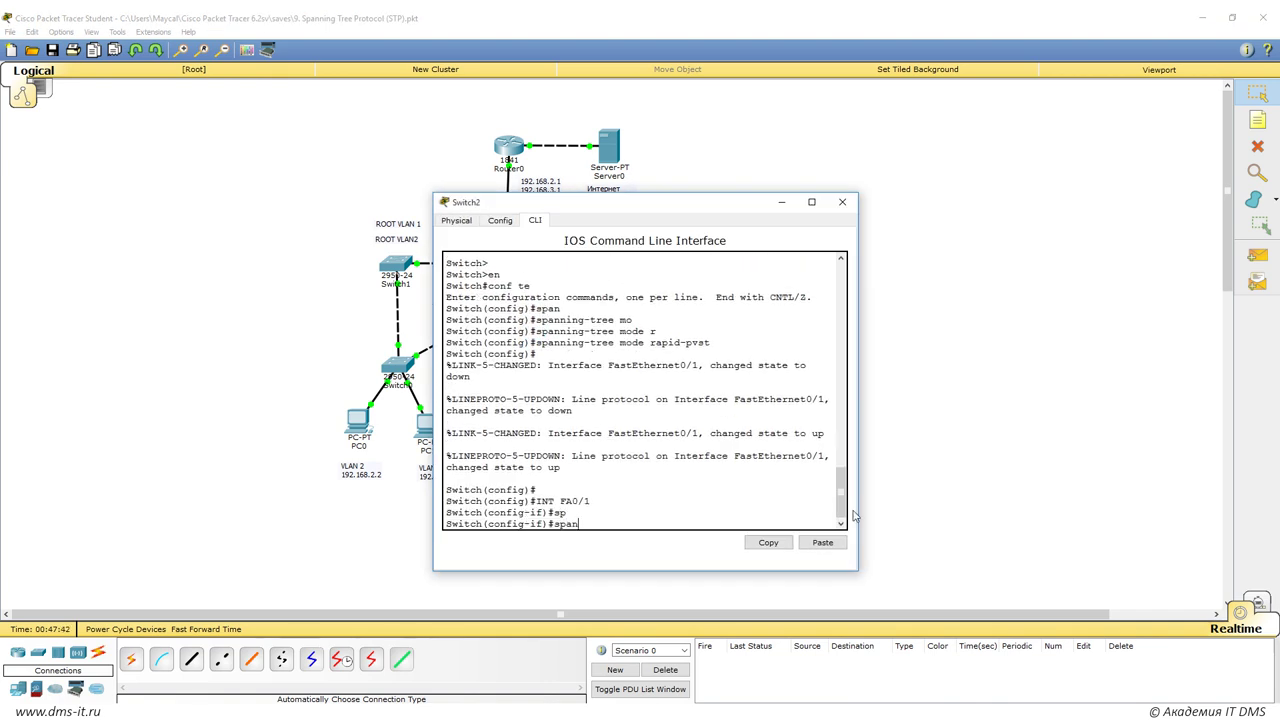
{"action": "key", "text": "Tab"}
{"action": "type", "text": "lin"}
{"action": "key", "text": "Tab"}
{"action": "type", "text": "sh"}
{"action": "key", "text": "Tab"}
{"action": "key", "text": "Return"}
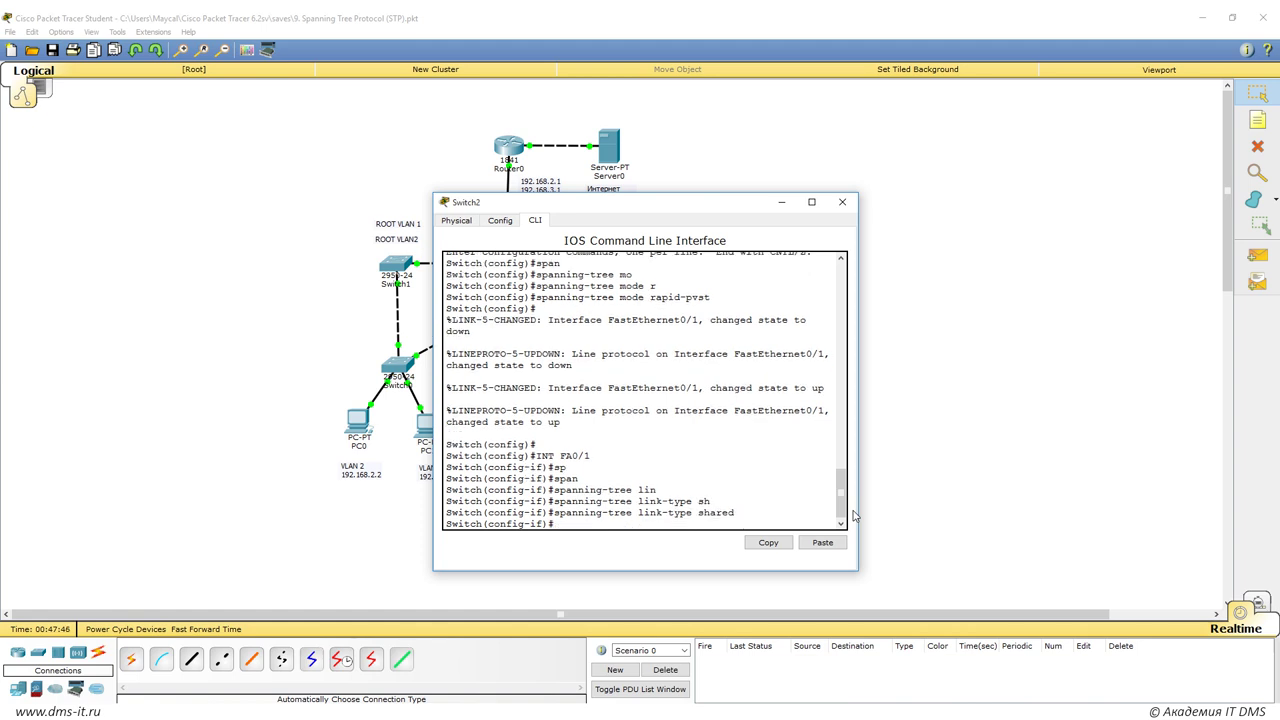
{"action": "left_click", "coordinate": [842, 202]}
Step: Open Switch0's CLI, leave configuration mode and display its spanning-tree status
{"action": "left_click", "coordinate": [398, 370]}
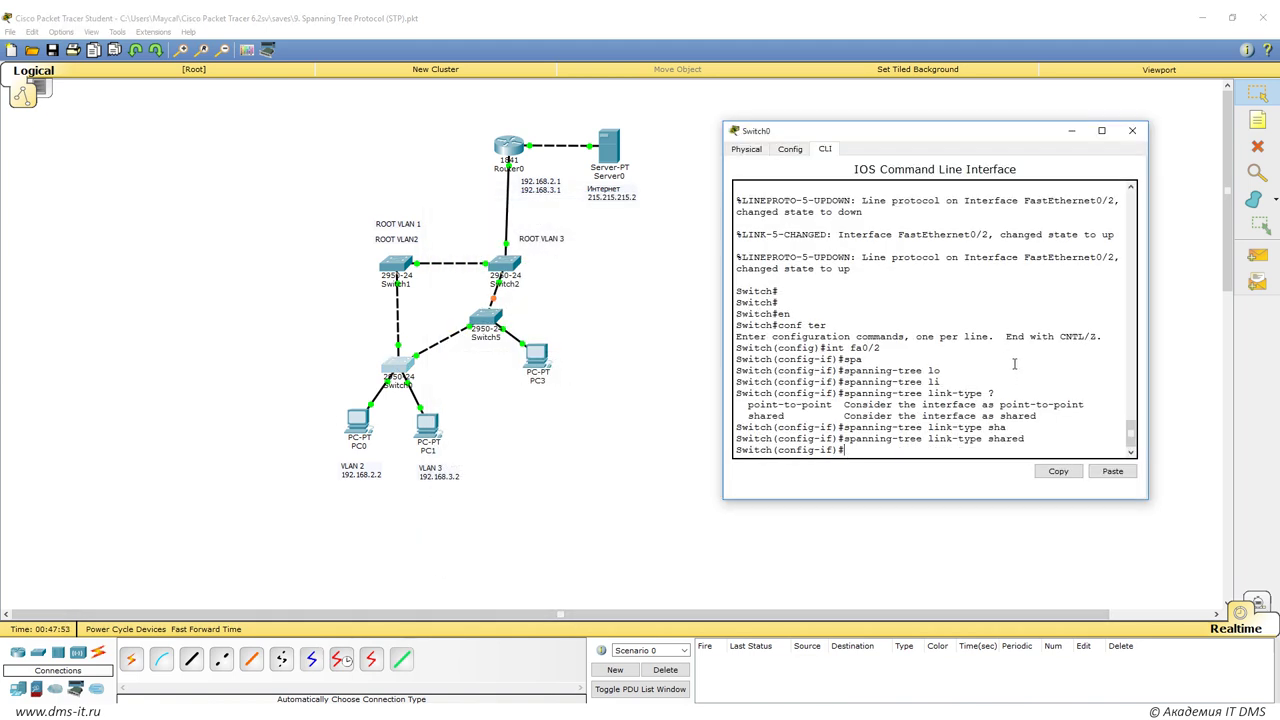
{"action": "type", "text": "exit"}
{"action": "key", "text": "Return"}
{"action": "key", "text": "Return"}
{"action": "type", "text": "exit"}
{"action": "key", "text": "Return"}
{"action": "type", "text": "shhow"}
{"action": "key", "text": "BackSpace"}
{"action": "key", "text": "BackSpace"}
{"action": "key", "text": "BackSpace"}
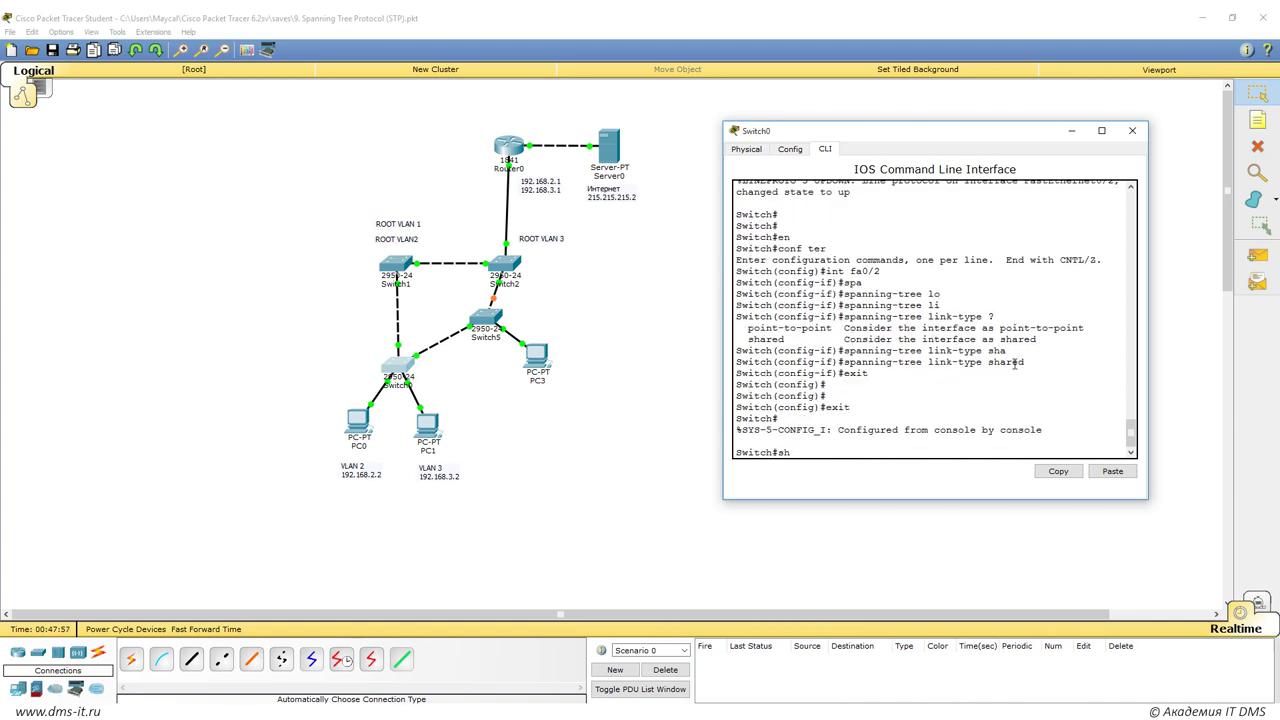
{"action": "type", "text": "ow spanning-tree"}
{"action": "key", "text": "Return"}
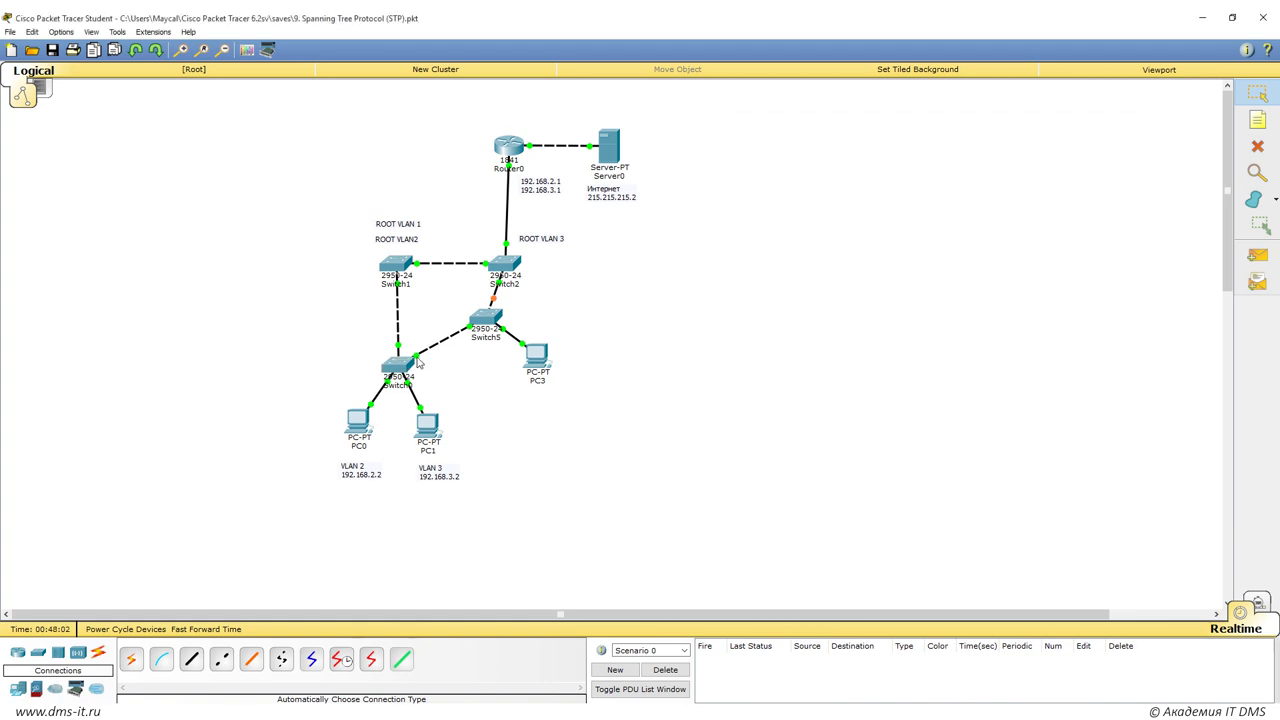
Step: Check the link type listed for Fa0/2 in the spanning-tree output and close Switch0's window
{"action": "mouse_move", "coordinate": [418, 363]}
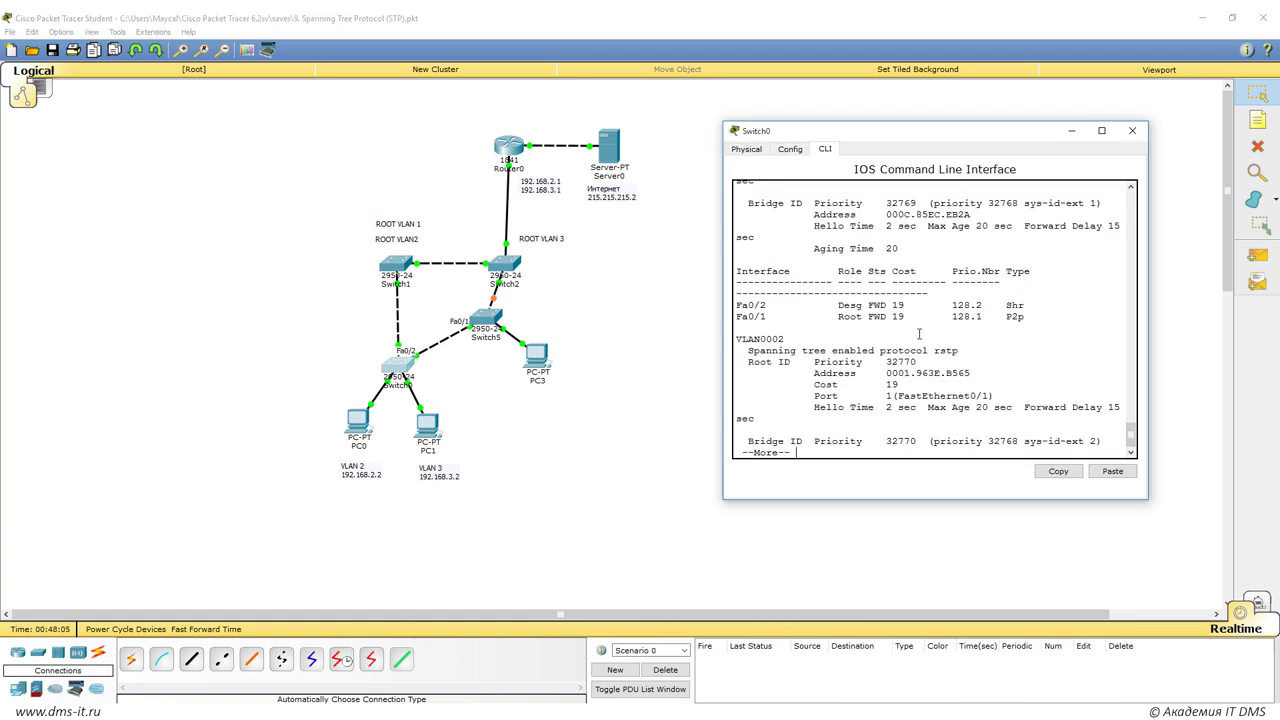
{"action": "left_click_drag", "start_coordinate": [767, 305], "coordinate": [713, 313]}
{"action": "left_click_drag", "start_coordinate": [1006, 305], "coordinate": [1026, 305]}
{"action": "left_click", "coordinate": [469, 329]}
{"action": "left_click", "coordinate": [1132, 130]}
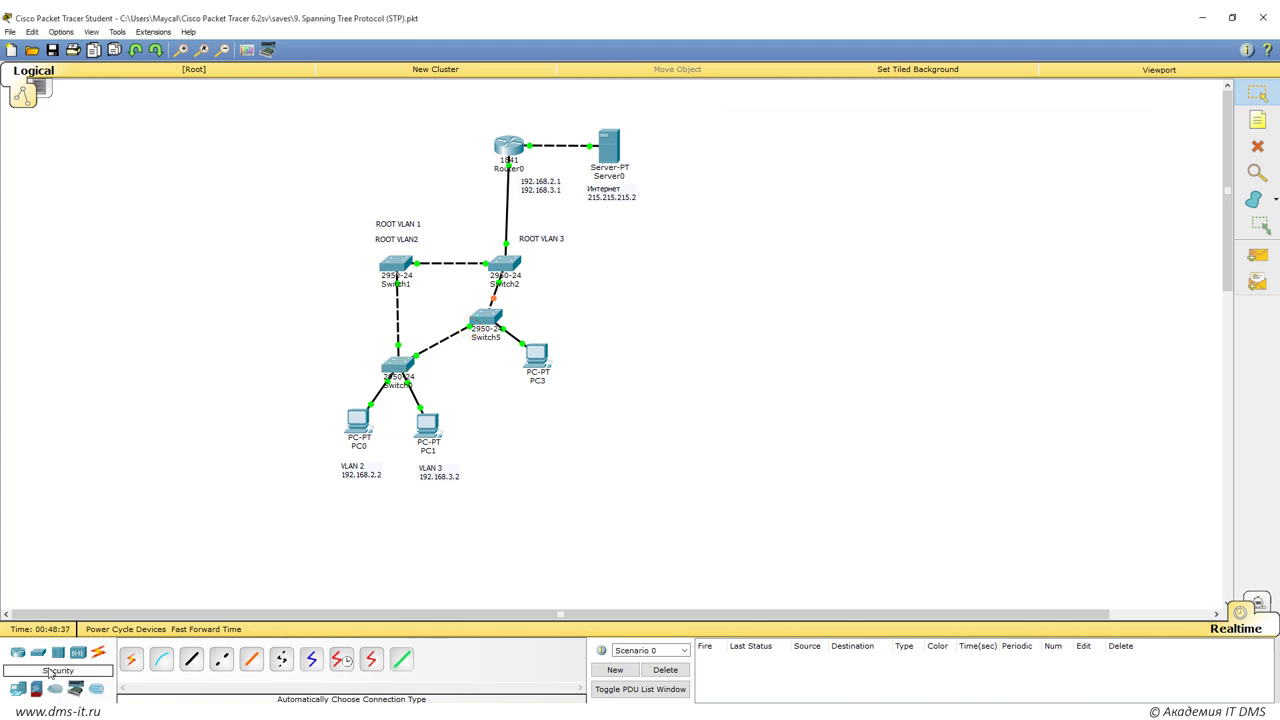
Step: Add a generic hub beside PC1 and connect Switch0 to it with an automatically chosen cable
{"action": "left_click", "coordinate": [58, 652]}
{"action": "left_click", "coordinate": [161, 659]}
{"action": "left_click", "coordinate": [478, 420]}
{"action": "left_click", "coordinate": [98, 652]}
{"action": "left_click", "coordinate": [131, 659]}
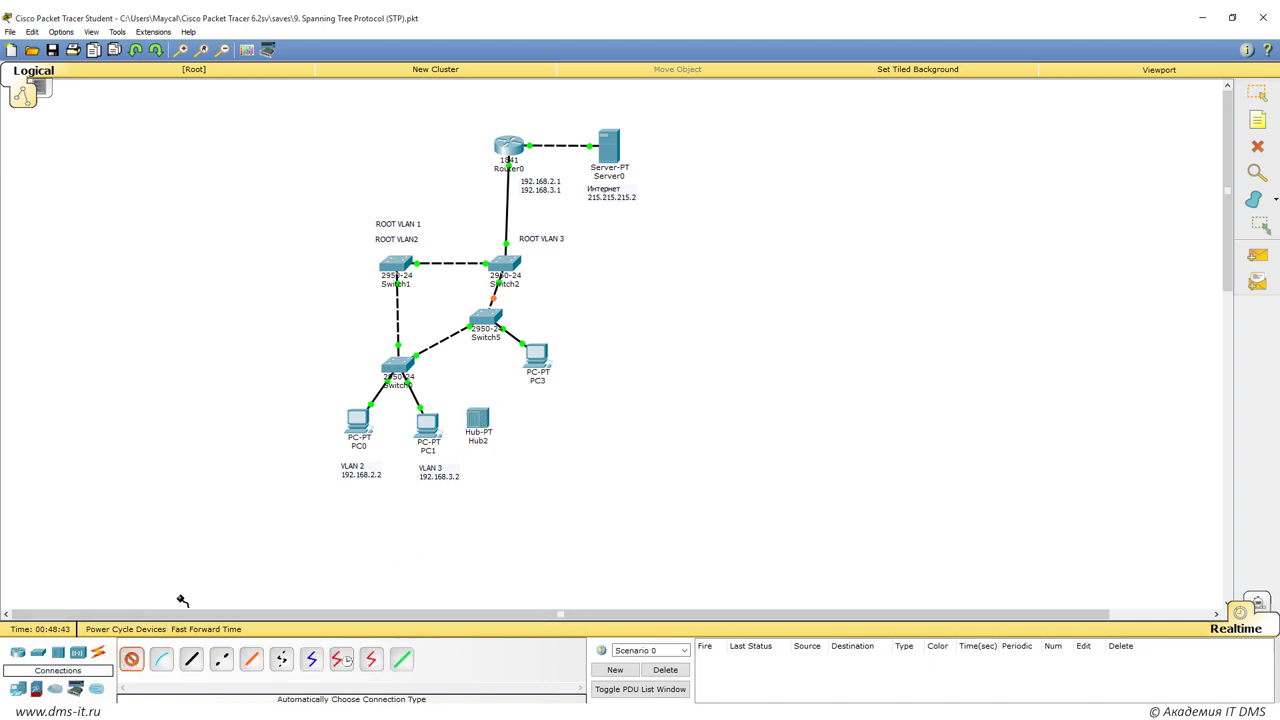
{"action": "left_click", "coordinate": [400, 368]}
{"action": "left_click", "coordinate": [477, 419]}
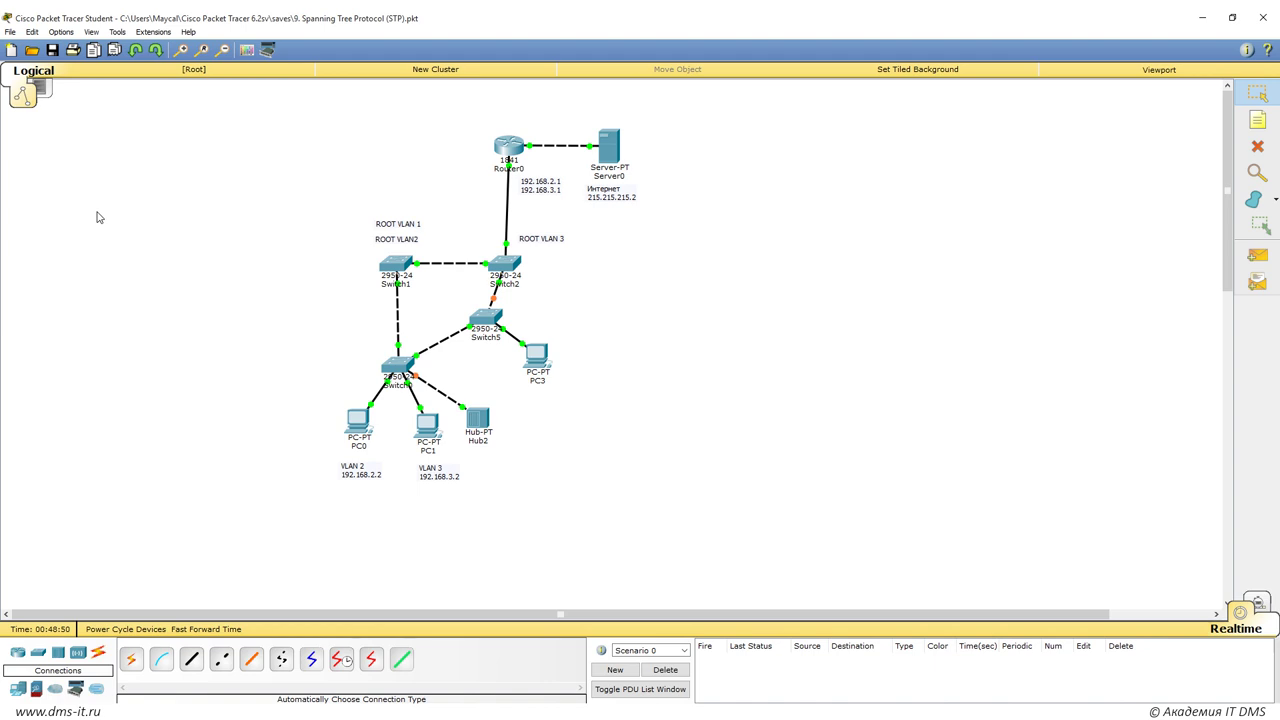
Step: Delete the hub together with its cable to Switch0
{"action": "key", "text": "Delete"}
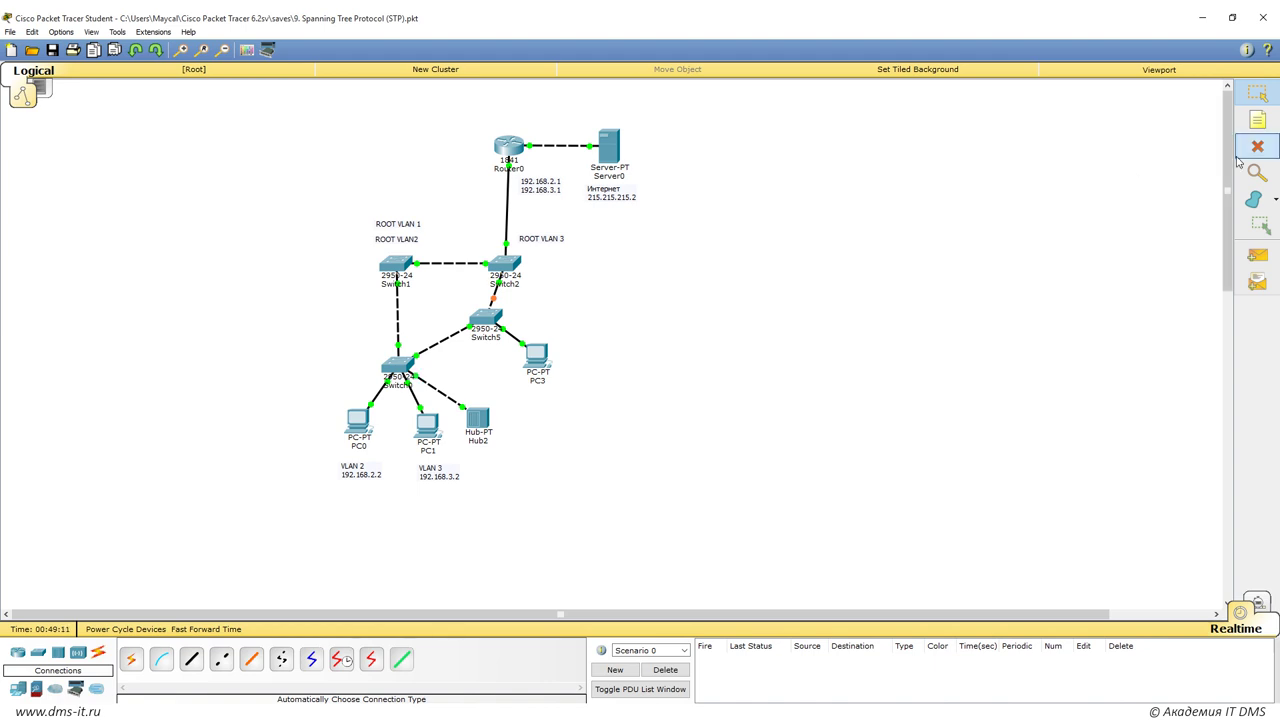
{"action": "left_click", "coordinate": [482, 416]}
{"action": "left_click", "coordinate": [1258, 96]}
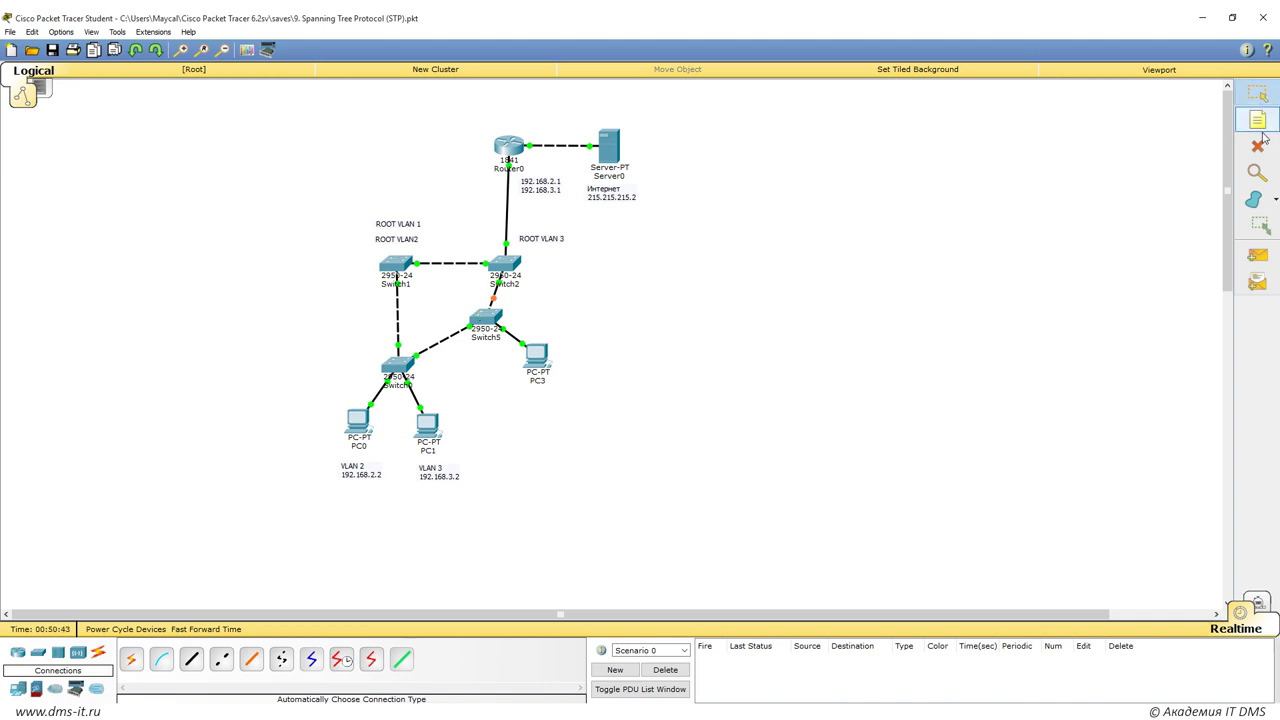
Step: Delete PC3 and the intermediate Switch5, replacing them with a direct, automatically chosen cable between Switch0 and Switch2
{"action": "left_click", "coordinate": [1258, 146]}
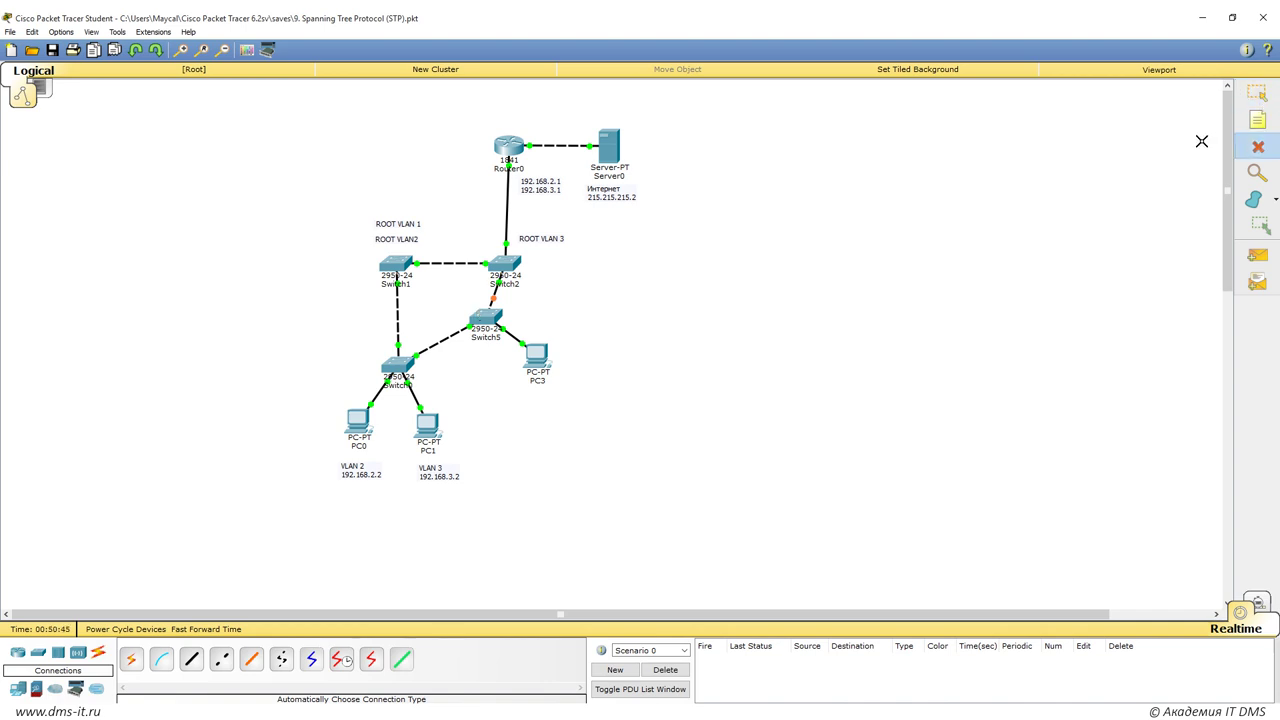
{"action": "left_click", "coordinate": [538, 358]}
{"action": "left_click", "coordinate": [486, 320]}
{"action": "left_click", "coordinate": [130, 659]}
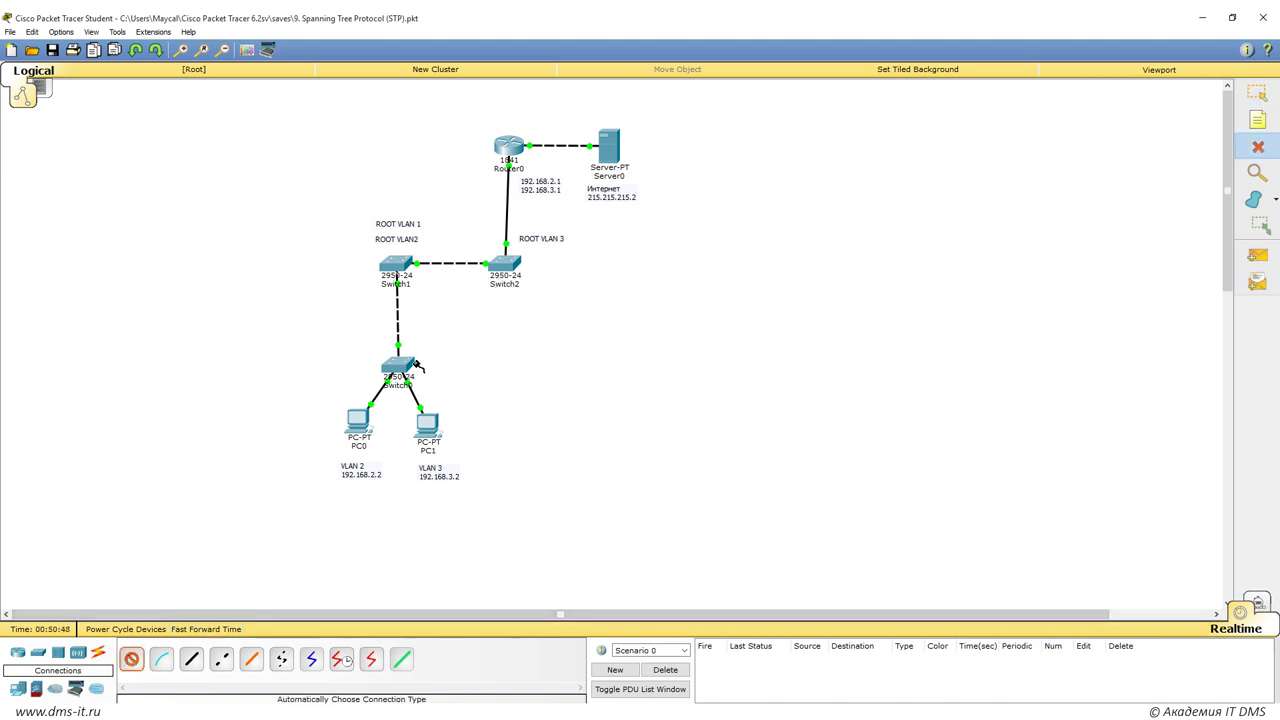
{"action": "left_click", "coordinate": [418, 368]}
{"action": "left_click", "coordinate": [482, 296]}
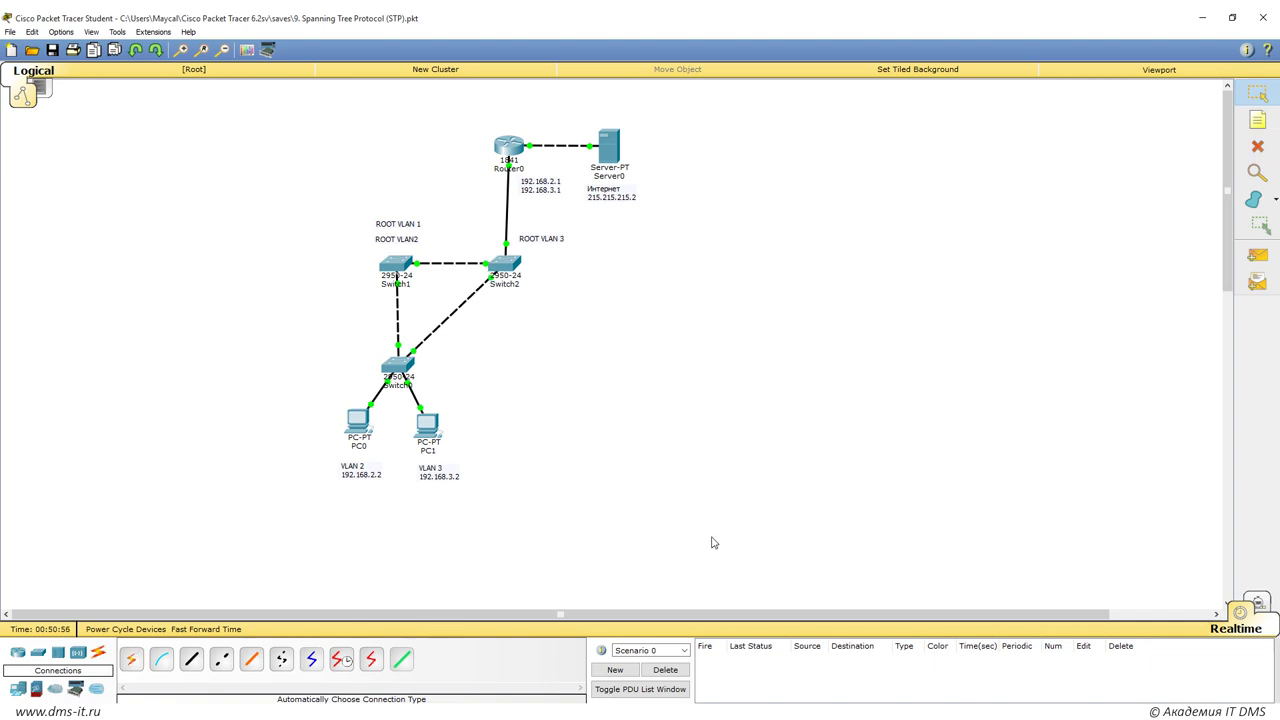
Step: Reopen the file 9. Spanning Tree Protocol (STP).pkt without saving the current network
{"action": "key", "text": "ctrl+o"}
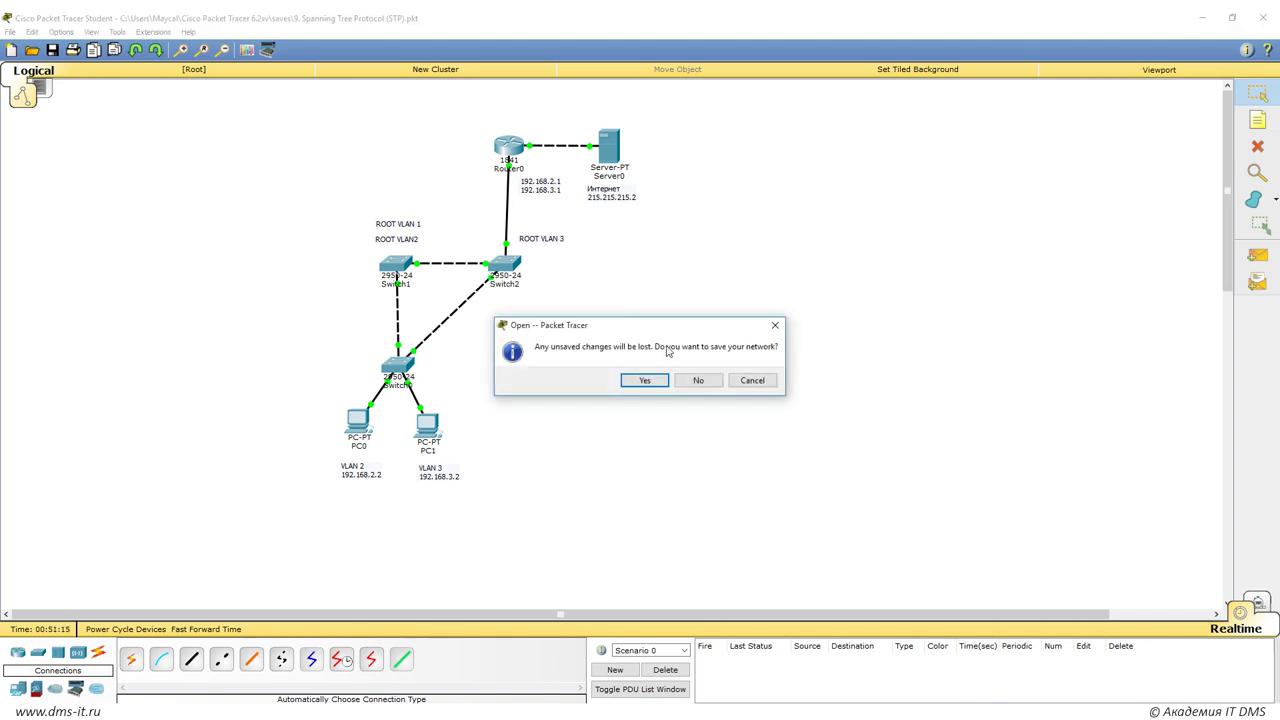
{"action": "left_click", "coordinate": [699, 382]}
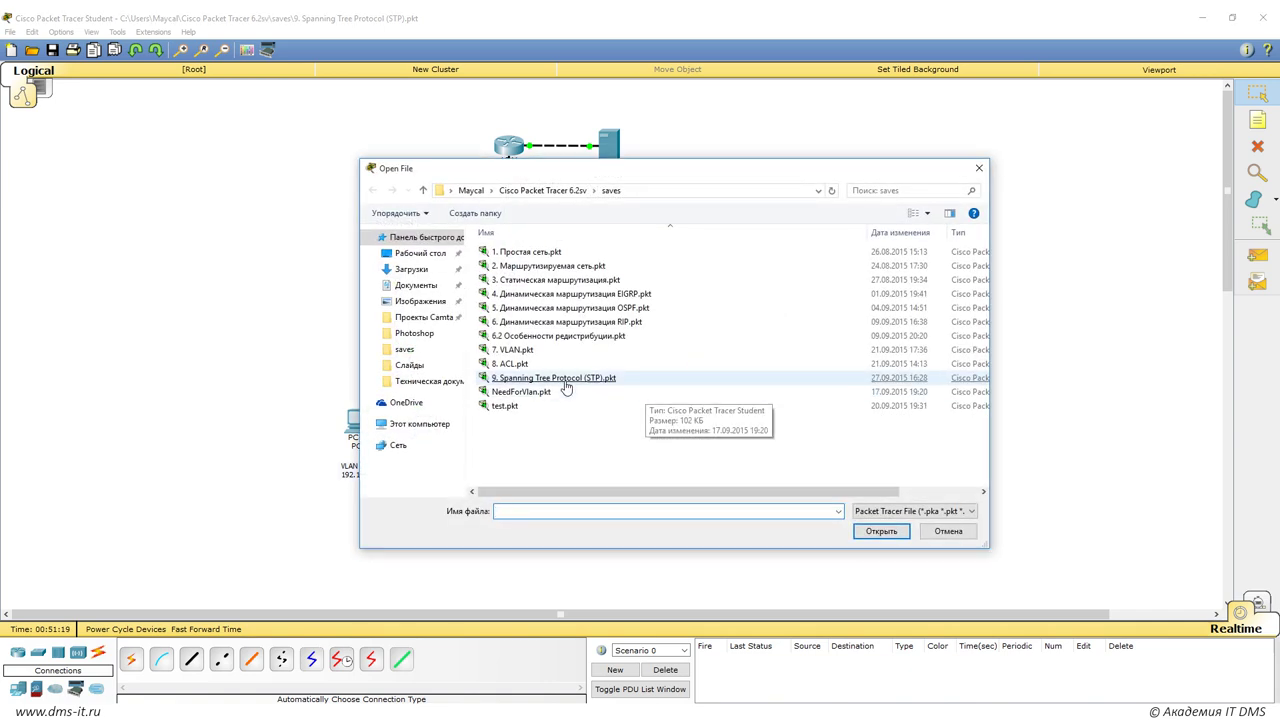
{"action": "double_click", "coordinate": [566, 378]}
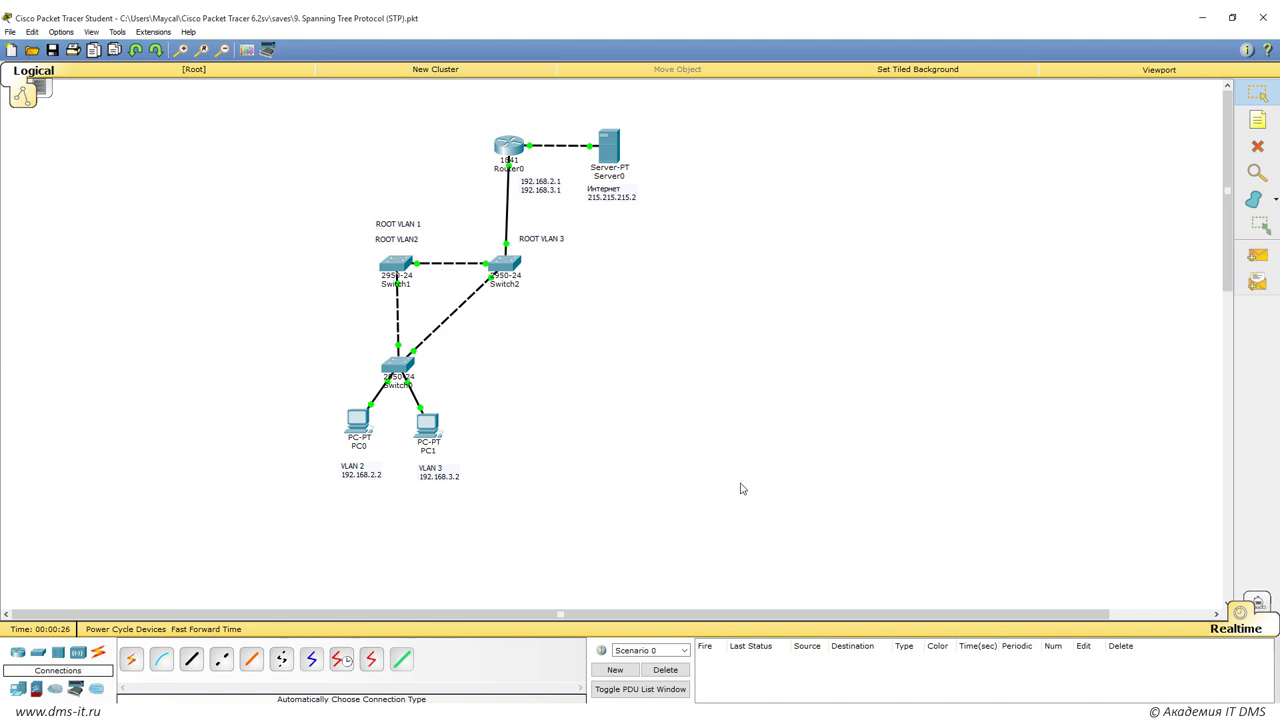
Step: Place three 2950-24 switches in a triangle beside the existing network, east of Switch2
{"action": "left_click", "coordinate": [131, 659]}
{"action": "left_click", "coordinate": [38, 652]}
{"action": "left_click", "coordinate": [595, 272]}
{"action": "left_click", "coordinate": [131, 659]}
{"action": "left_click", "coordinate": [688, 272]}
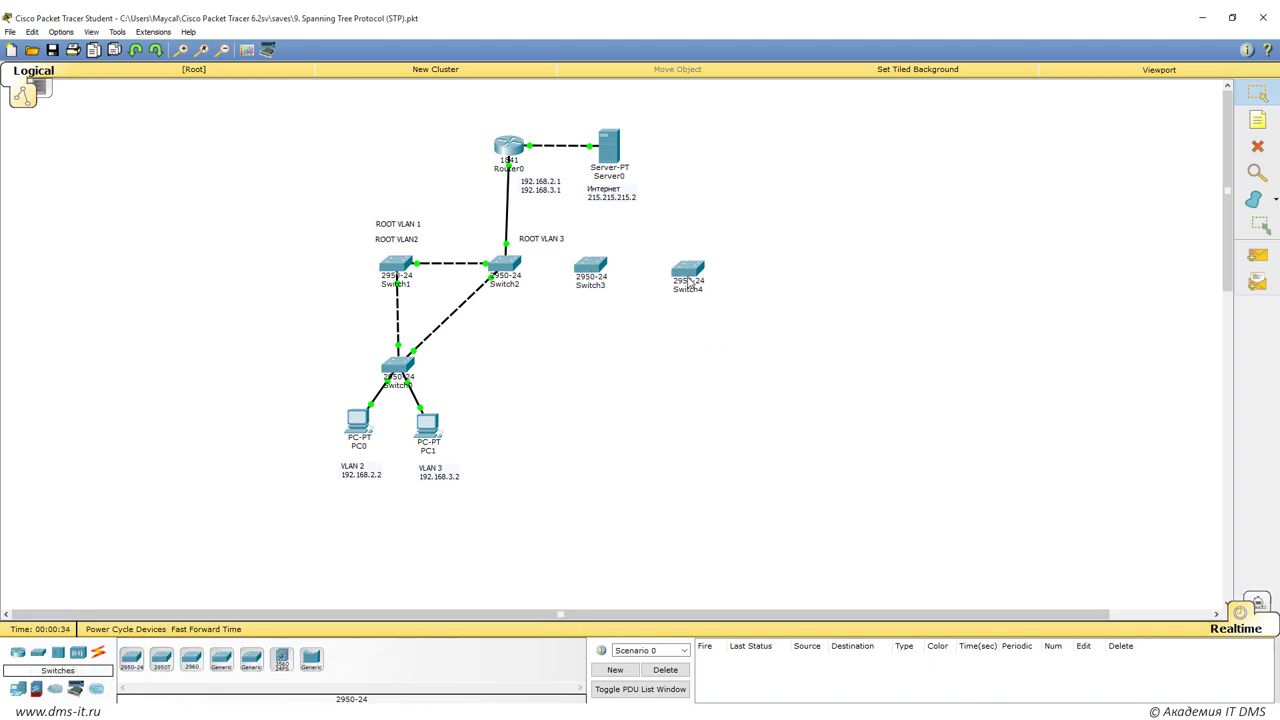
{"action": "left_click", "coordinate": [131, 659]}
{"action": "left_click", "coordinate": [622, 358]}
{"action": "left_click_drag", "start_coordinate": [622, 358], "coordinate": [587, 366]}
Step: Connect the three new switches to each other in a loop with automatically chosen cables
{"action": "left_click", "coordinate": [98, 652]}
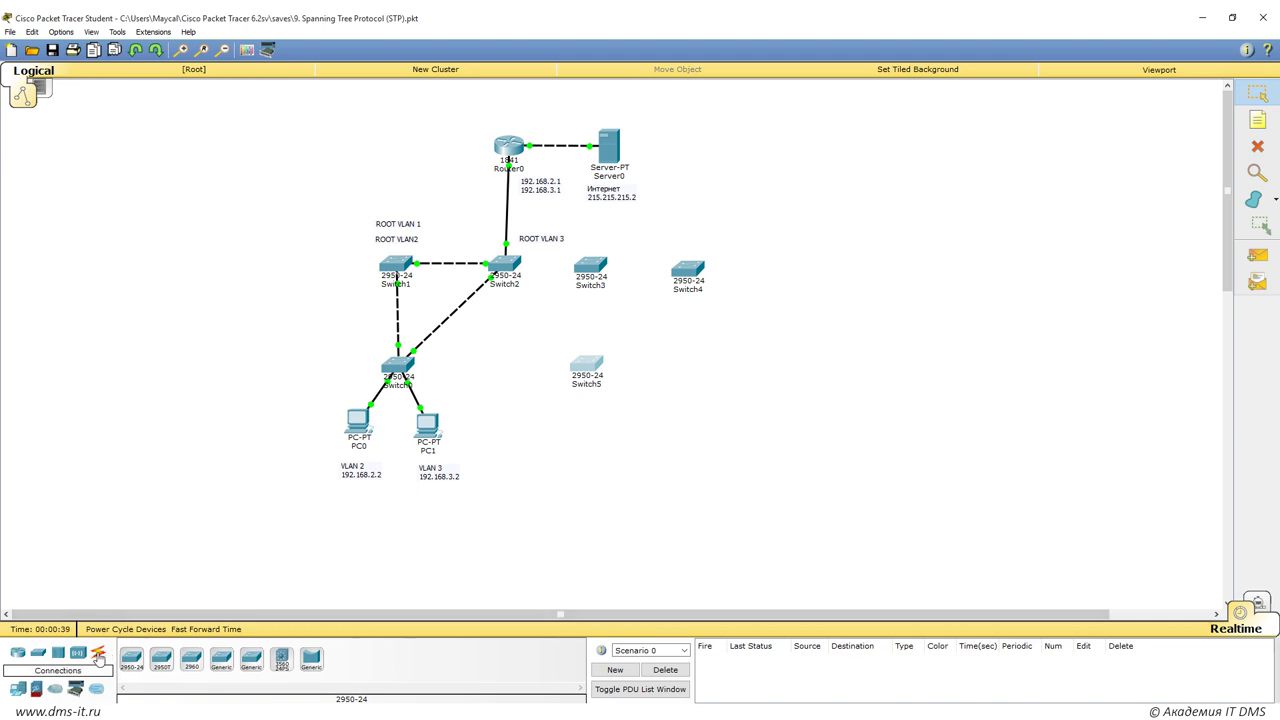
{"action": "left_click", "coordinate": [131, 659]}
{"action": "left_click", "coordinate": [590, 268]}
{"action": "left_click", "coordinate": [586, 366]}
{"action": "left_click", "coordinate": [586, 366]}
{"action": "left_click", "coordinate": [688, 270]}
{"action": "left_click", "coordinate": [131, 659]}
{"action": "left_click", "coordinate": [590, 268]}
{"action": "left_click", "coordinate": [688, 270]}
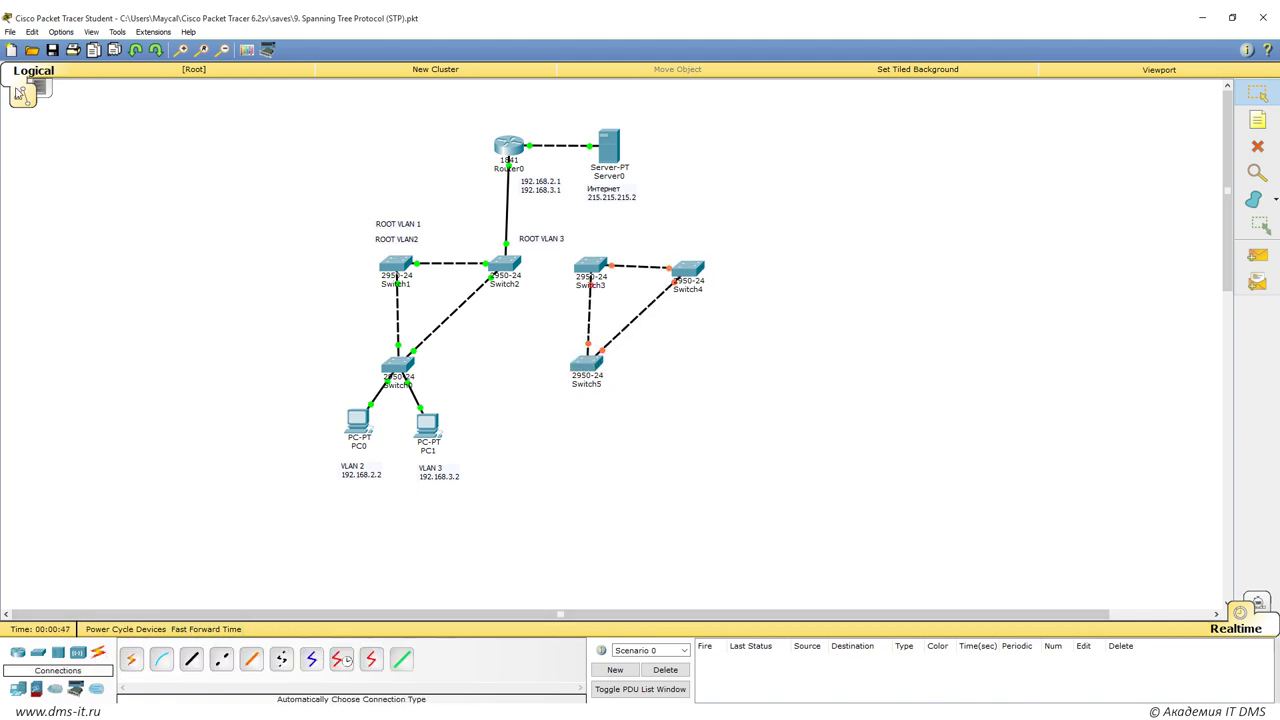
Step: Reload the network and compare how quickly the links converge in the two switch triangles
{"action": "left_click", "coordinate": [10, 32]}
{"action": "left_click", "coordinate": [40, 66]}
{"action": "left_click", "coordinate": [700, 377]}
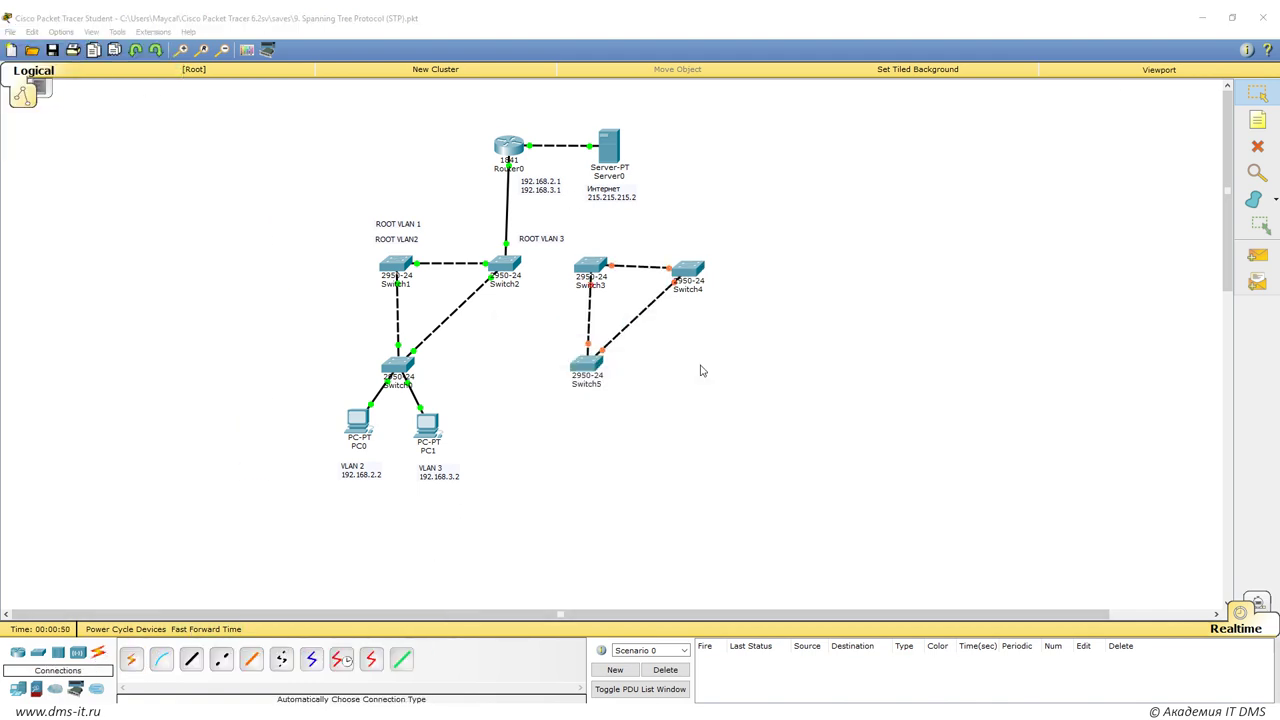
{"action": "key", "text": "Escape"}
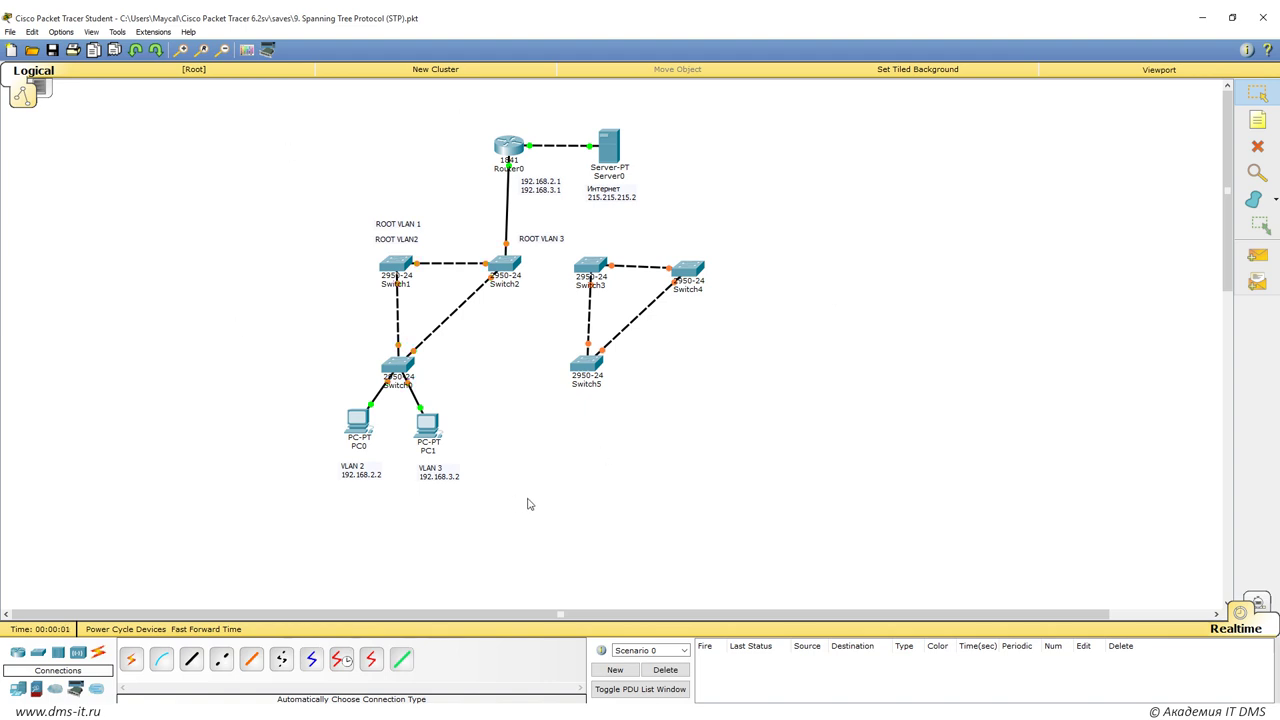
{"action": "mouse_move", "coordinate": [455, 318]}
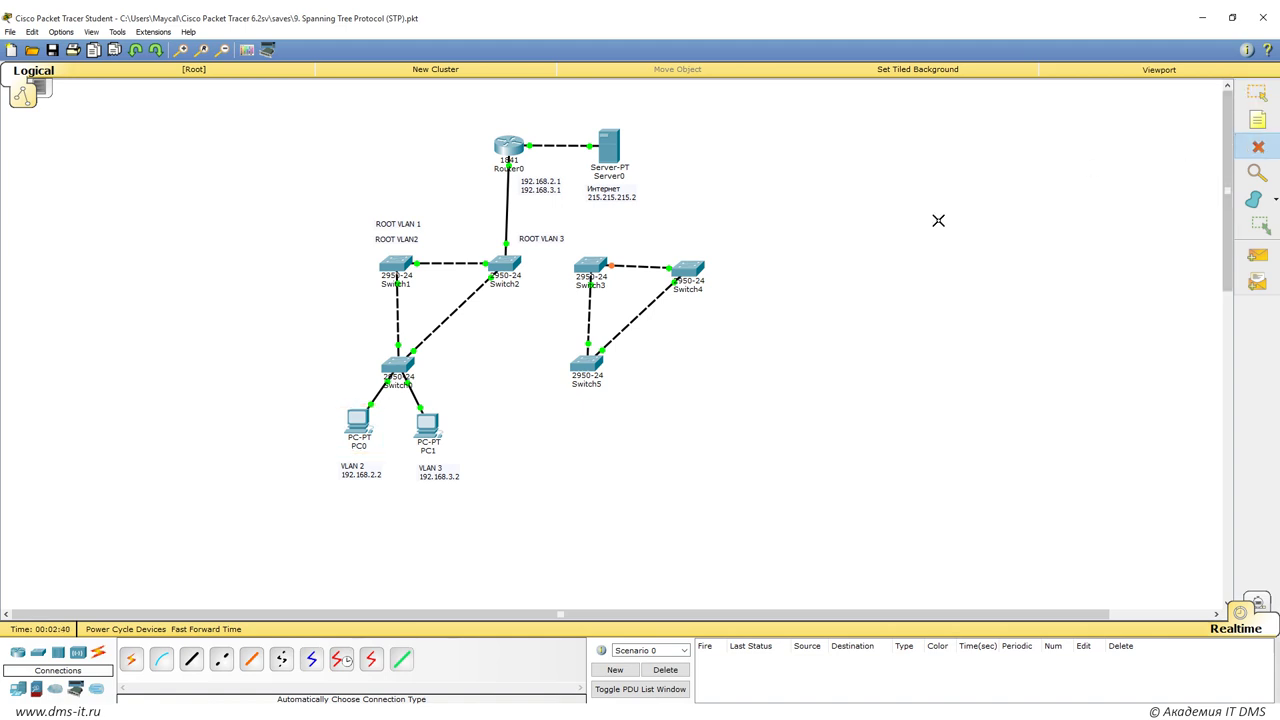
Step: Delete Switch3, Switch4 and Switch5 with their connecting cables
{"action": "left_click", "coordinate": [700, 270]}
{"action": "left_click", "coordinate": [584, 362]}
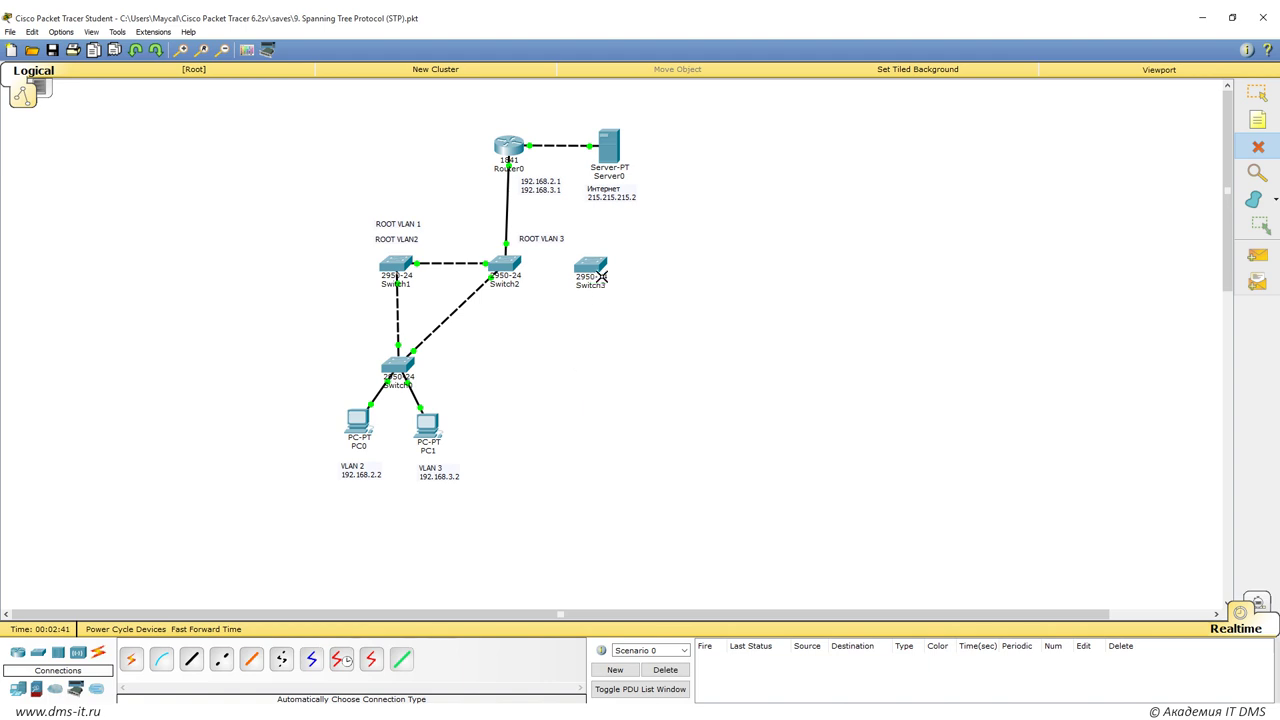
{"action": "left_click", "coordinate": [600, 276]}
{"action": "key", "text": "Escape"}
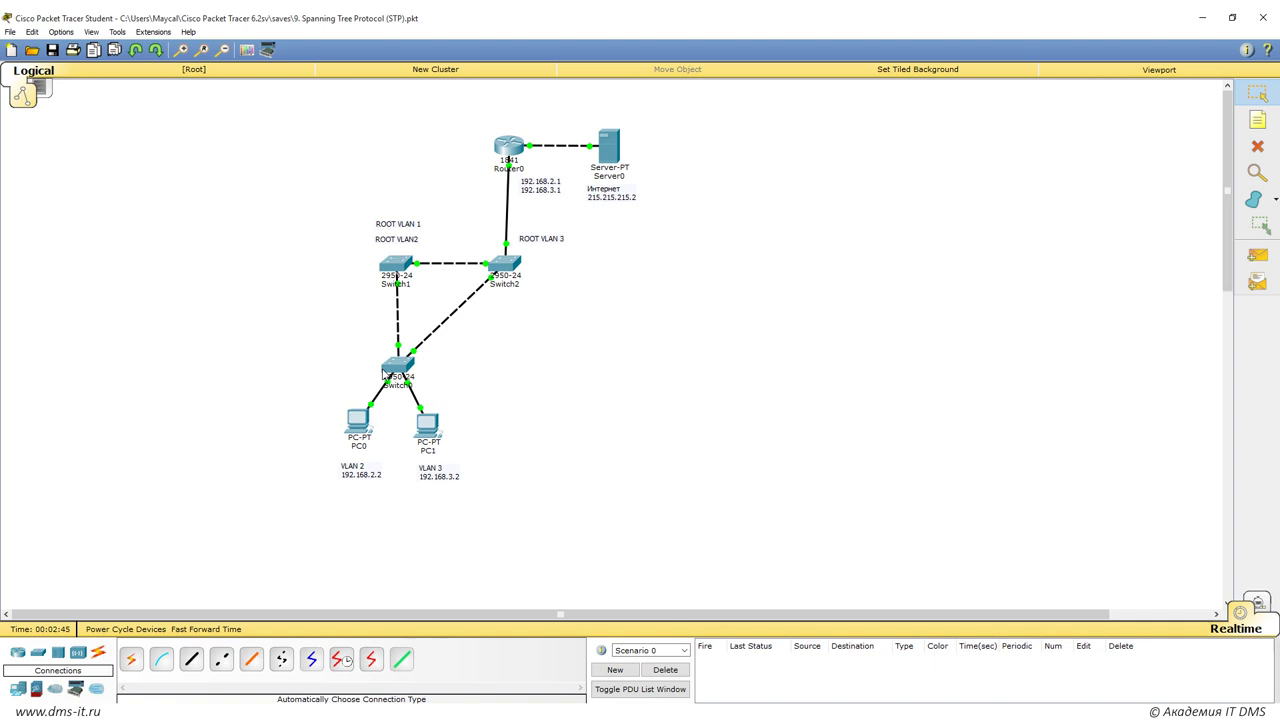
Step: Identify Switch0's port towards PC0 and enter configuration mode for interface fa0/3 in its CLI
{"action": "left_click_drag", "start_coordinate": [385, 373], "coordinate": [386, 381]}
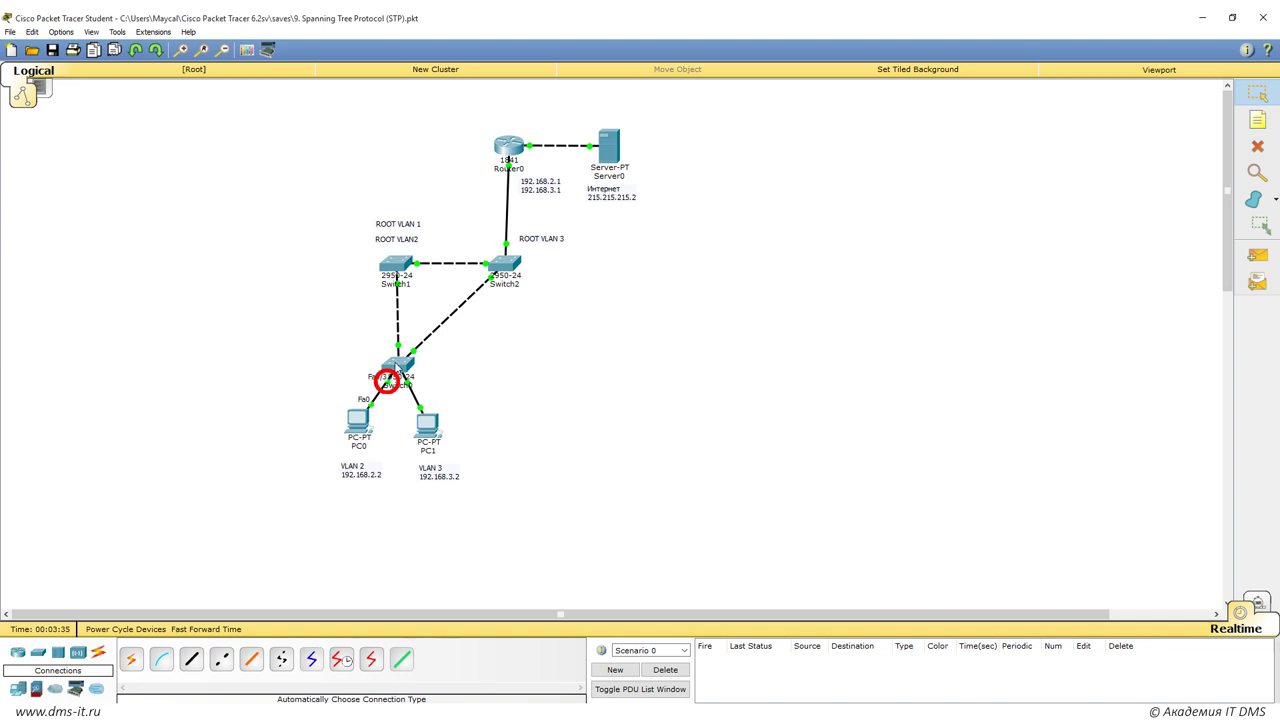
{"action": "left_click", "coordinate": [386, 381]}
{"action": "left_click", "coordinate": [535, 220]}
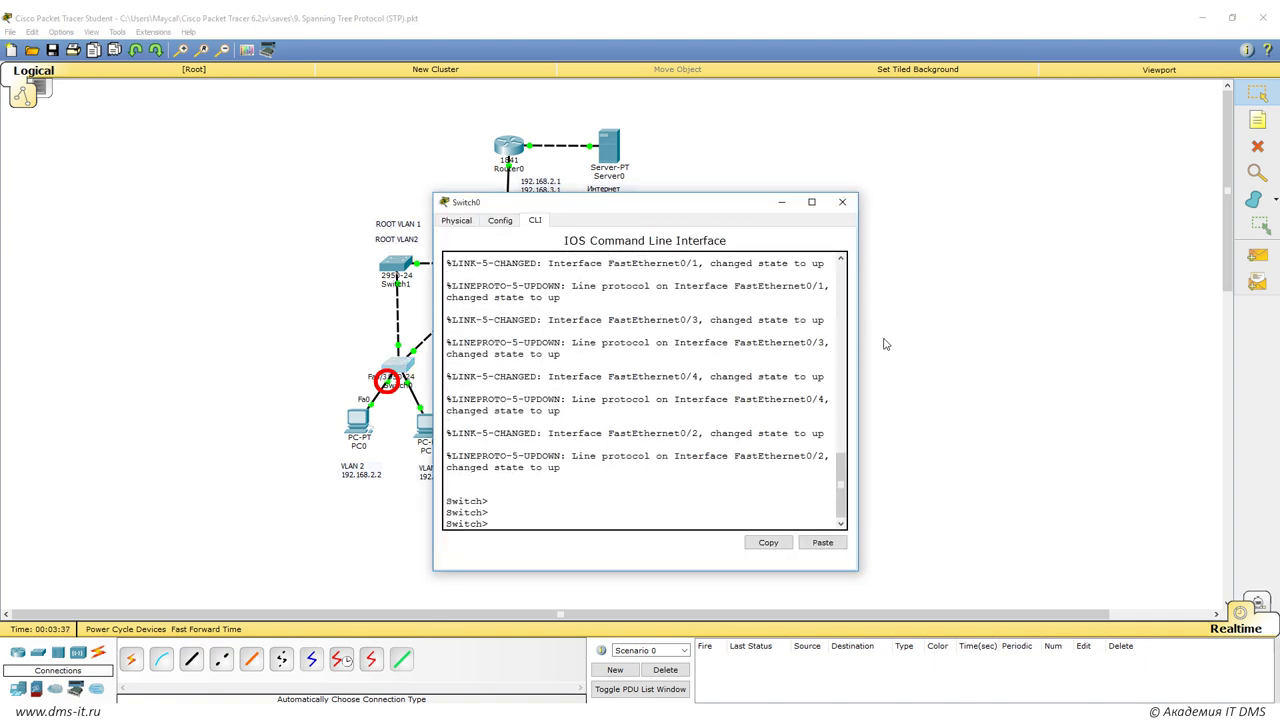
{"action": "type", "text": "en"}
{"action": "key", "text": "Return"}
{"action": "type", "text": "conf ter"}
{"action": "key", "text": "Return"}
{"action": "type", "text": "int fa0/3"}
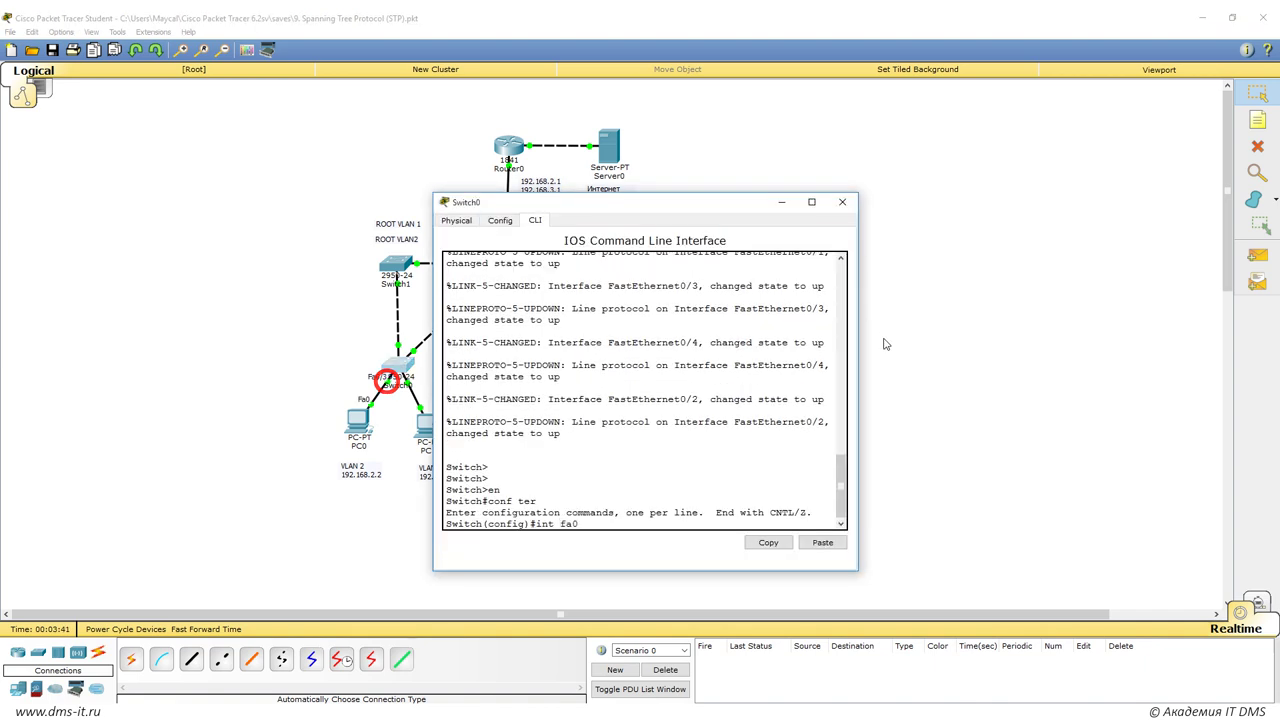
{"action": "key", "text": "Return"}
Step: Enable spanning-tree portfast on Switch0's fa0/3 interface and close its window
{"action": "type", "text": "span"}
{"action": "key", "text": "Tab"}
{"action": "type", "text": "pr"}
{"action": "key", "text": "Tab"}
{"action": "key", "text": "Return"}
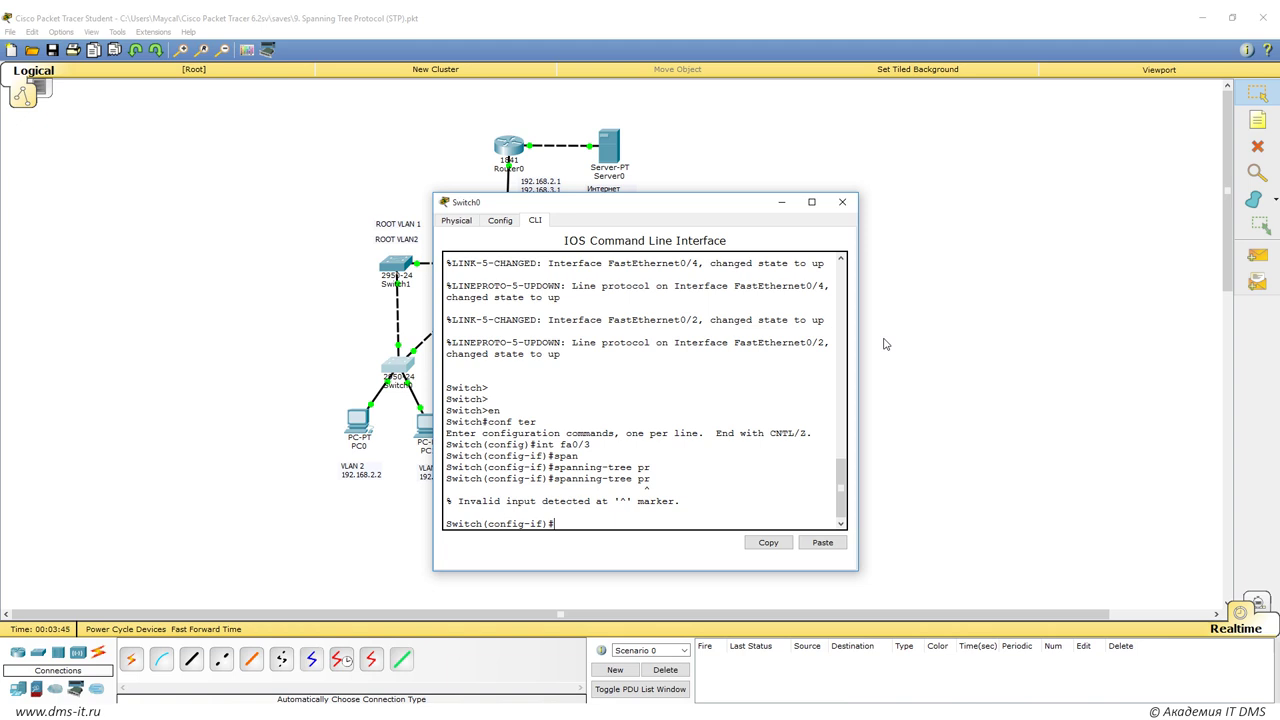
{"action": "key", "text": "Up"}
{"action": "key", "text": "BackSpace"}
{"action": "type", "text": "o"}
{"action": "key", "text": "Tab"}
{"action": "key", "text": "Return"}
{"action": "key", "text": "Return"}
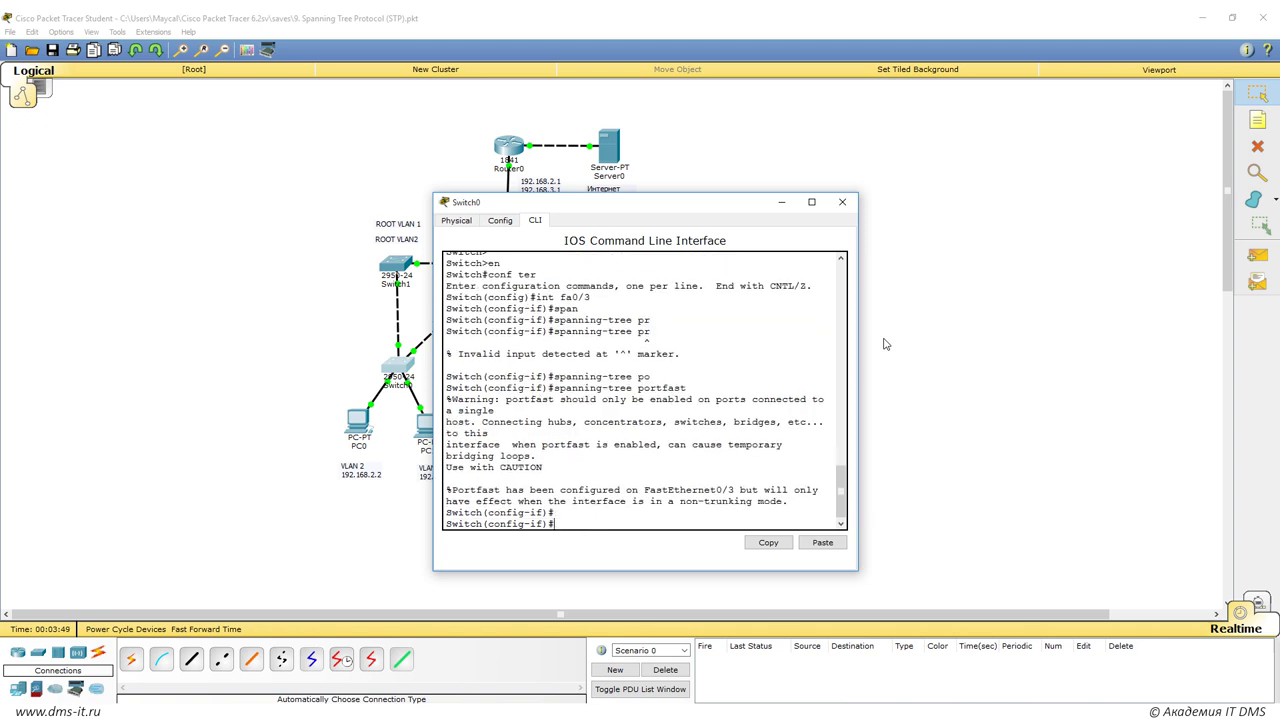
{"action": "left_click", "coordinate": [746, 187]}
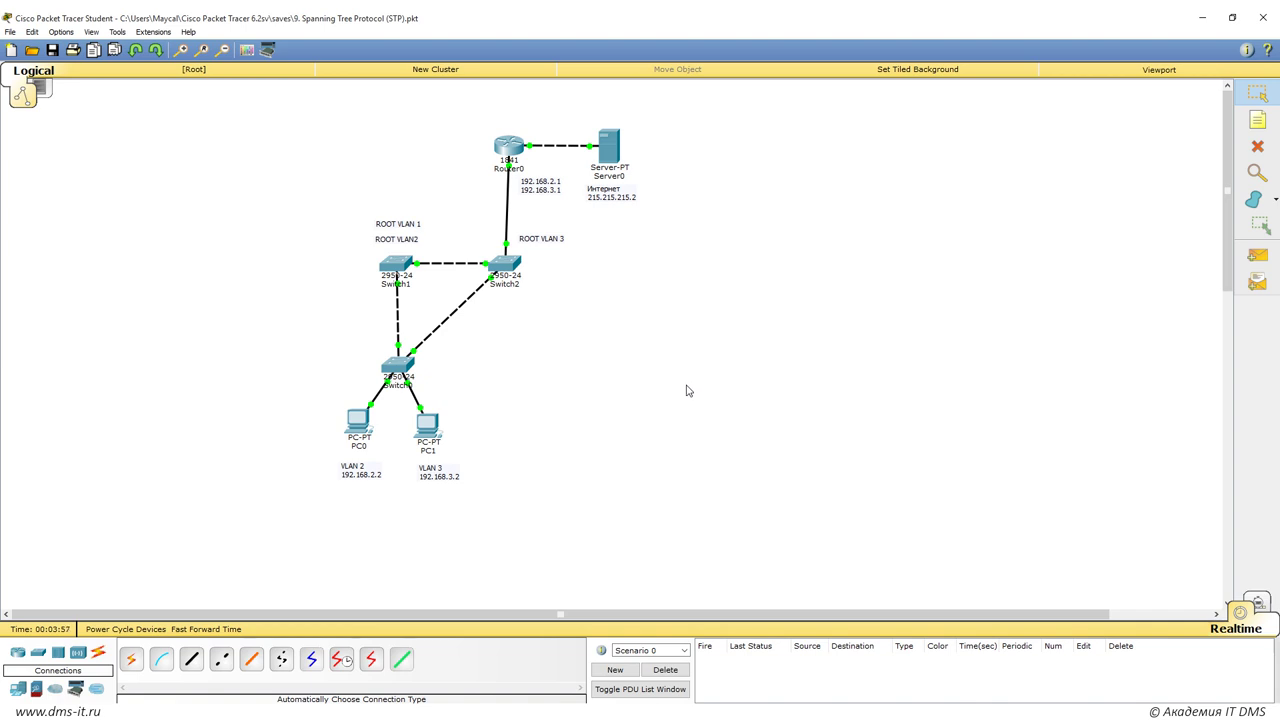
Step: Reopen Switch0's CLI beside the topology, leave configuration mode and display the spanning-tree status
{"action": "left_click", "coordinate": [400, 364]}
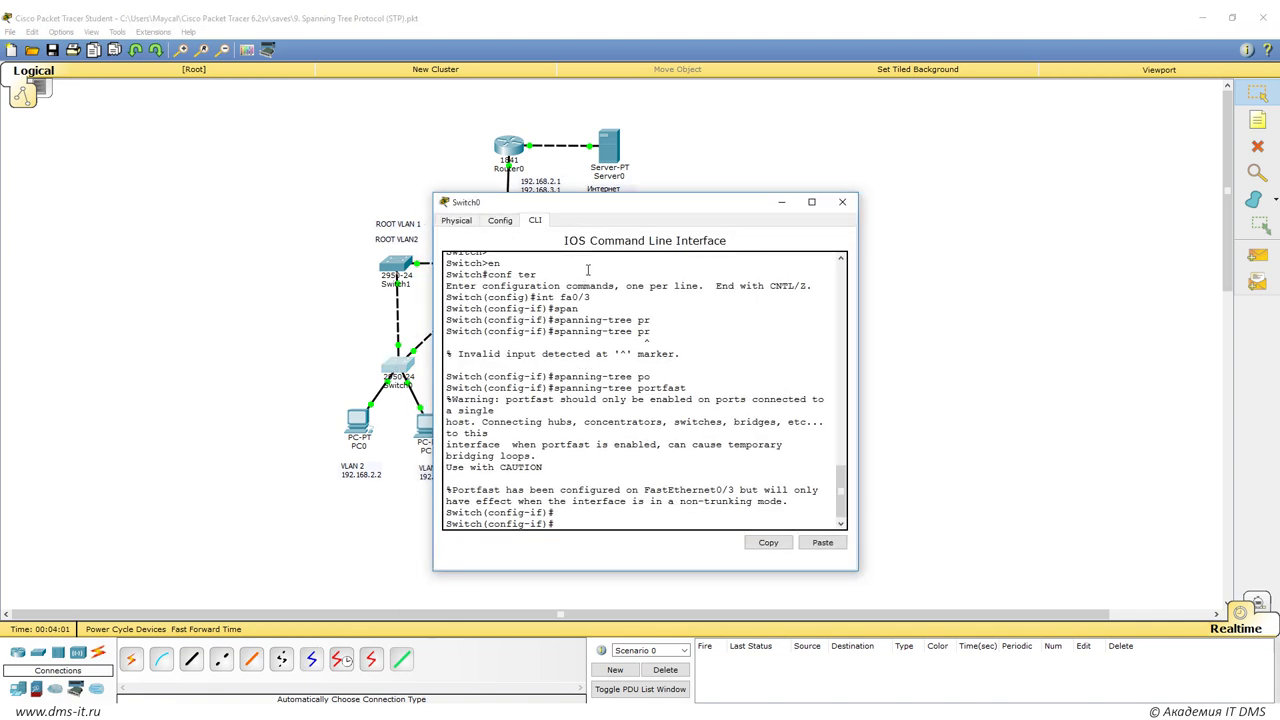
{"action": "left_click_drag", "start_coordinate": [580, 205], "coordinate": [803, 182]}
{"action": "type", "text": "exit"}
{"action": "key", "text": "Return"}
{"action": "key", "text": "Return"}
{"action": "key", "text": "Return"}
{"action": "key", "text": "Return"}
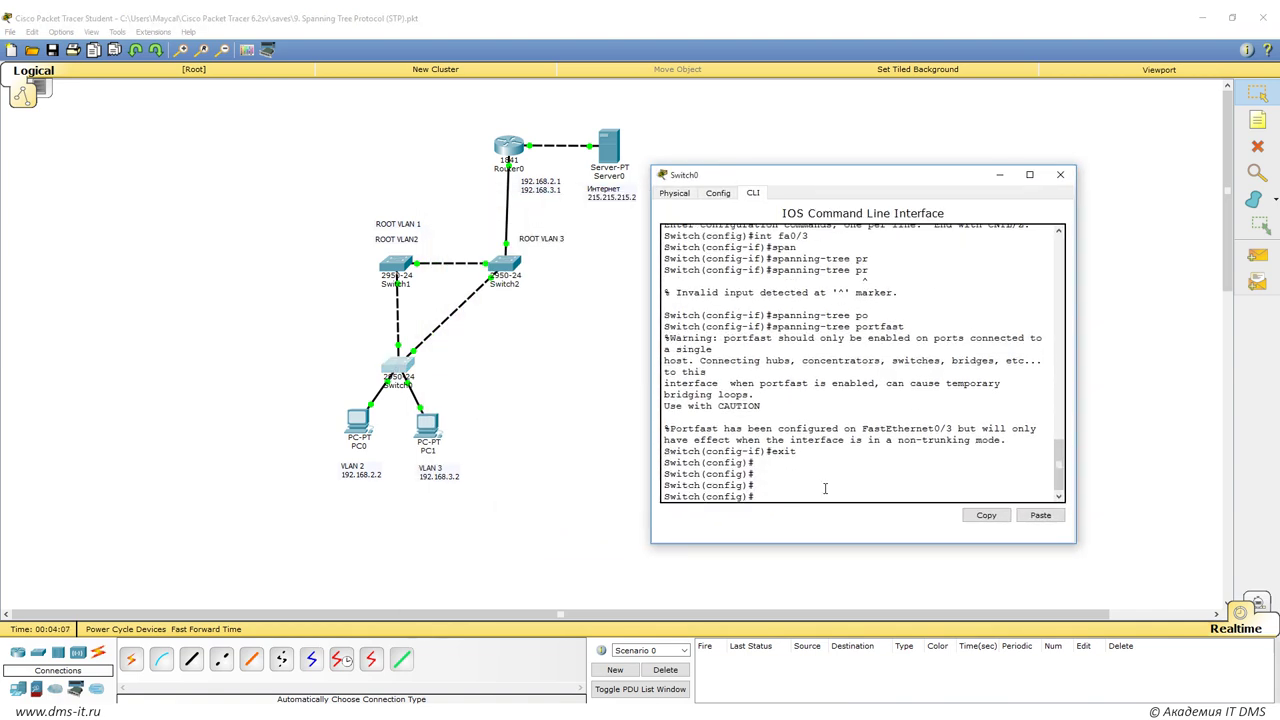
{"action": "type", "text": "exit"}
{"action": "key", "text": "Return"}
{"action": "type", "text": "show spanning-tree"}
{"action": "key", "text": "Return"}
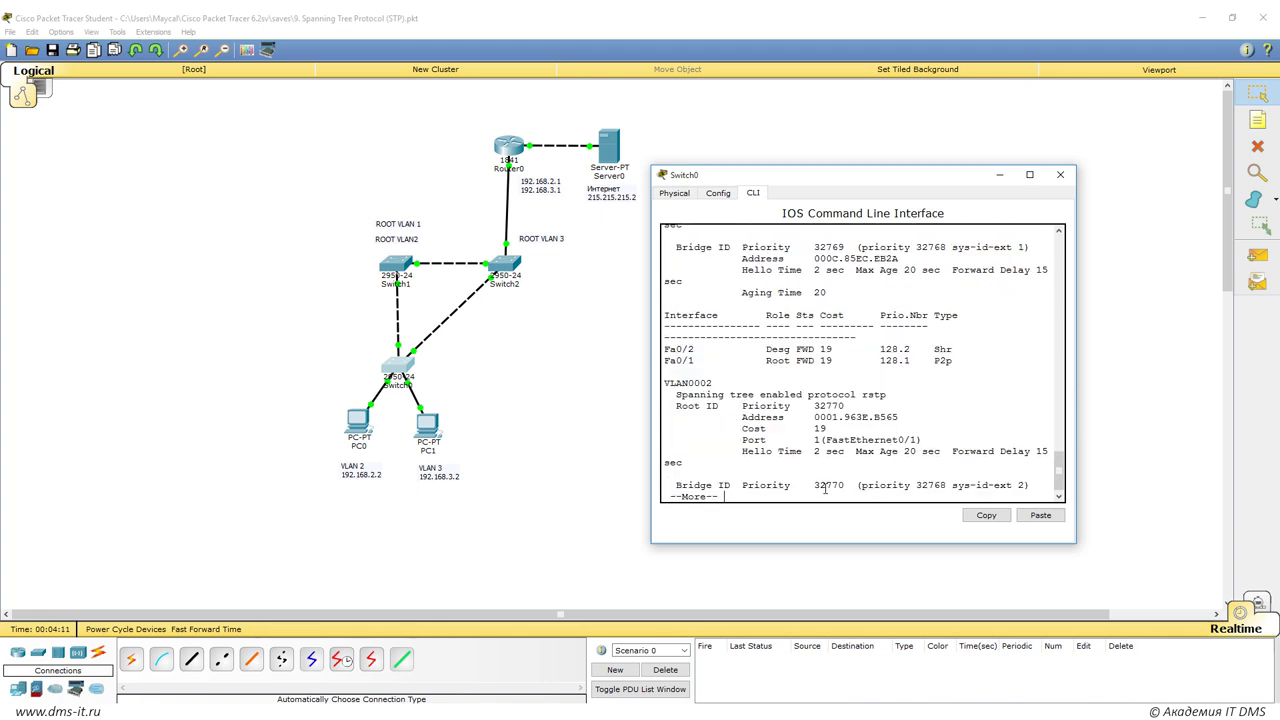
Step: Page through the spanning-tree output and examine the link type of Fa0/3 under VLAN0002
{"action": "key", "text": "space"}
{"action": "key", "text": "Return"}
{"action": "key", "text": "Return"}
{"action": "key", "text": "Return"}
{"action": "key", "text": "Return"}
{"action": "key", "text": "Return"}
{"action": "key", "text": "Return"}
{"action": "key", "text": "Return"}
{"action": "key", "text": "Return"}
{"action": "key", "text": "Return"}
{"action": "key", "text": "Return"}
{"action": "key", "text": "Return"}
{"action": "key", "text": "Return"}
{"action": "key", "text": "Return"}
{"action": "key", "text": "Return"}
{"action": "key", "text": "Return"}
{"action": "key", "text": "Return"}
{"action": "key", "text": "Return"}
{"action": "key", "text": "Return"}
{"action": "key", "text": "Return"}
{"action": "key", "text": "Return"}
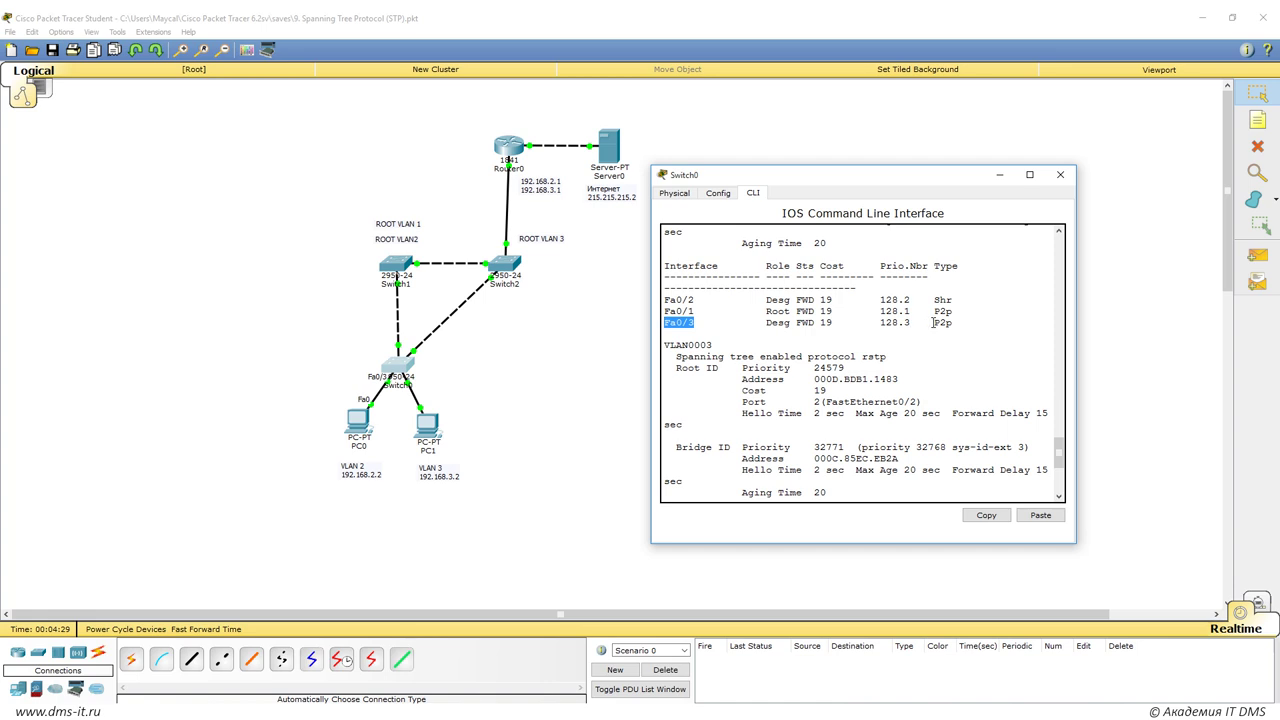
{"action": "double_click", "coordinate": [940, 322]}
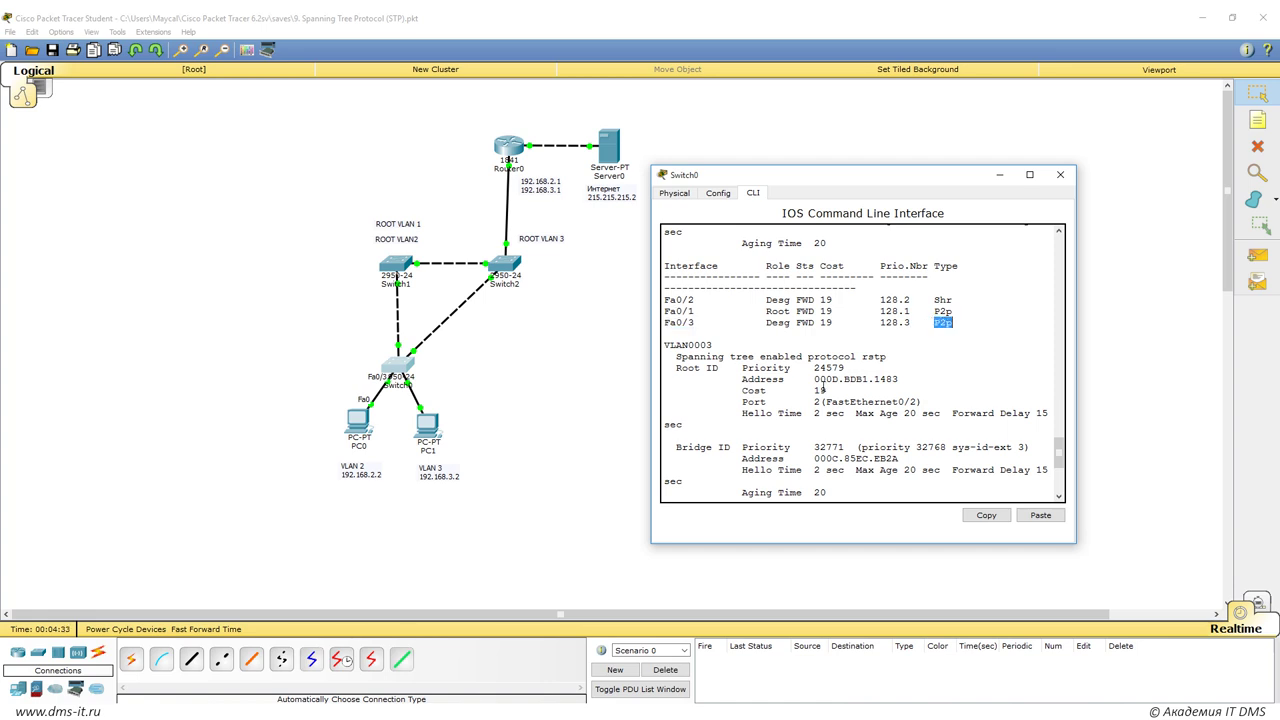